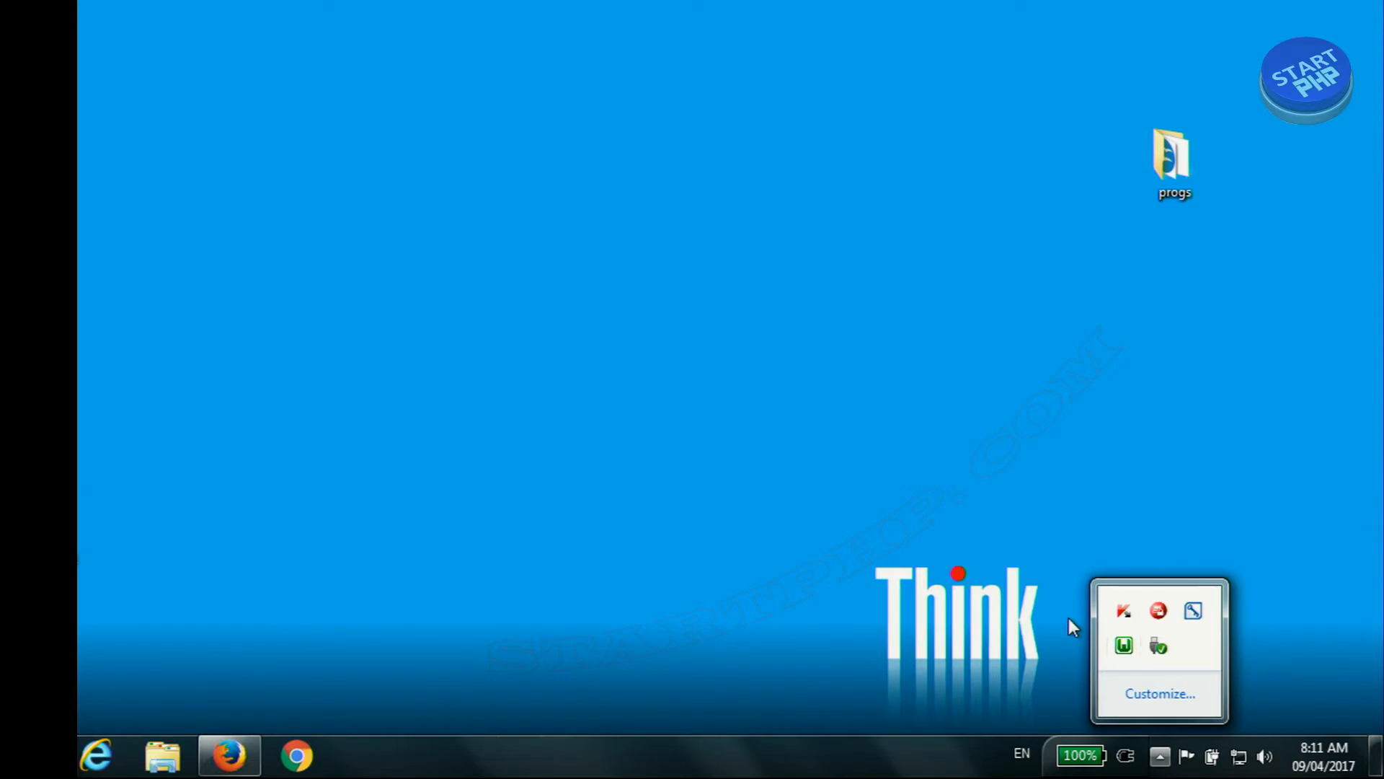
{"action": "left_click", "coordinate": [1070, 619]}
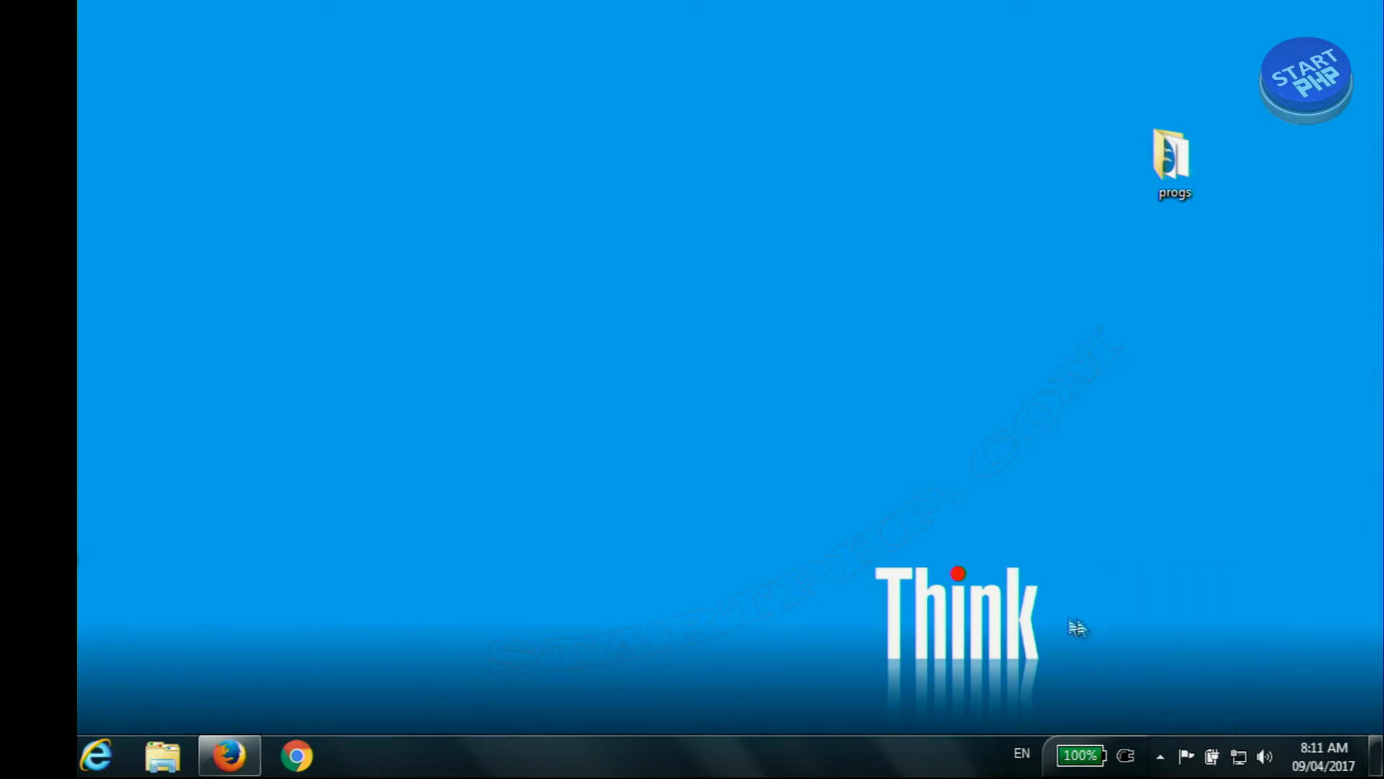
{"action": "left_click", "coordinate": [1161, 754]}
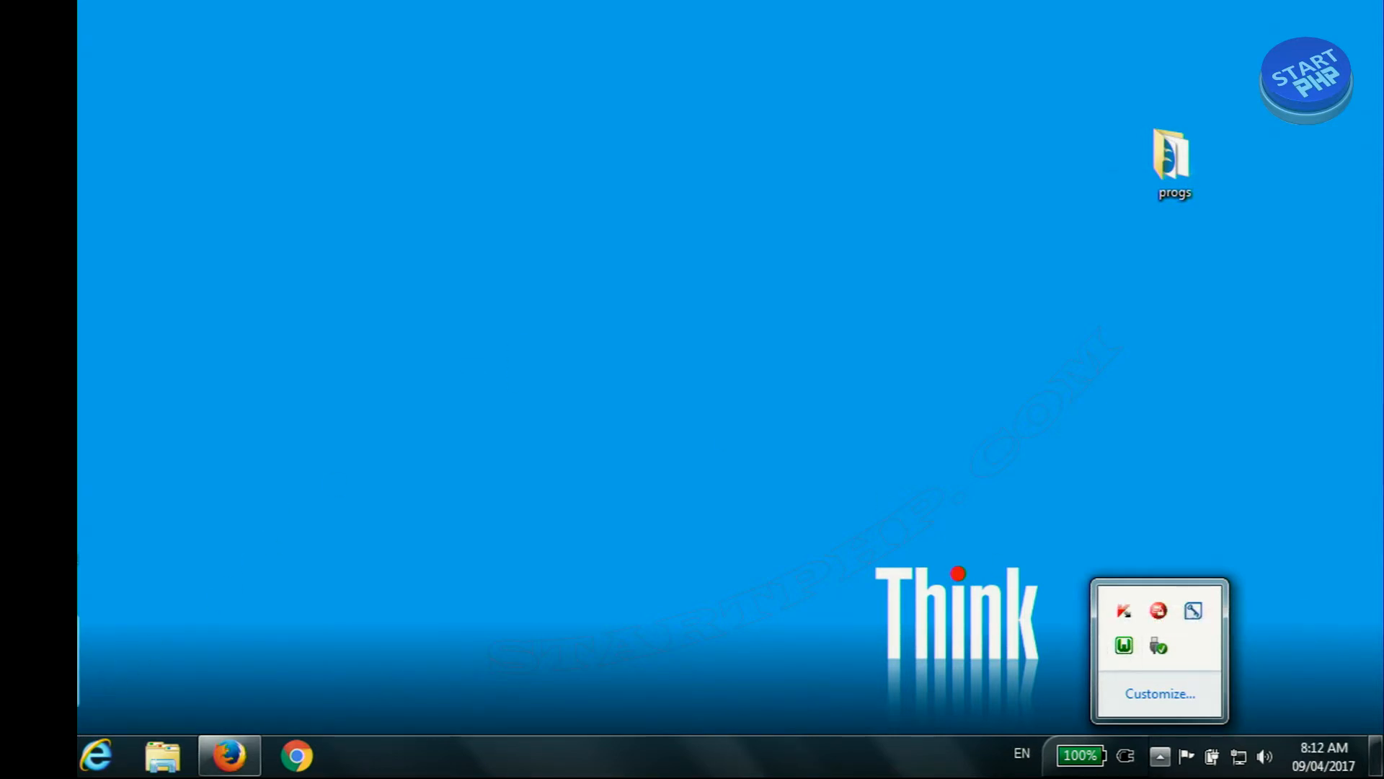
{"action": "key", "text": "Escape"}
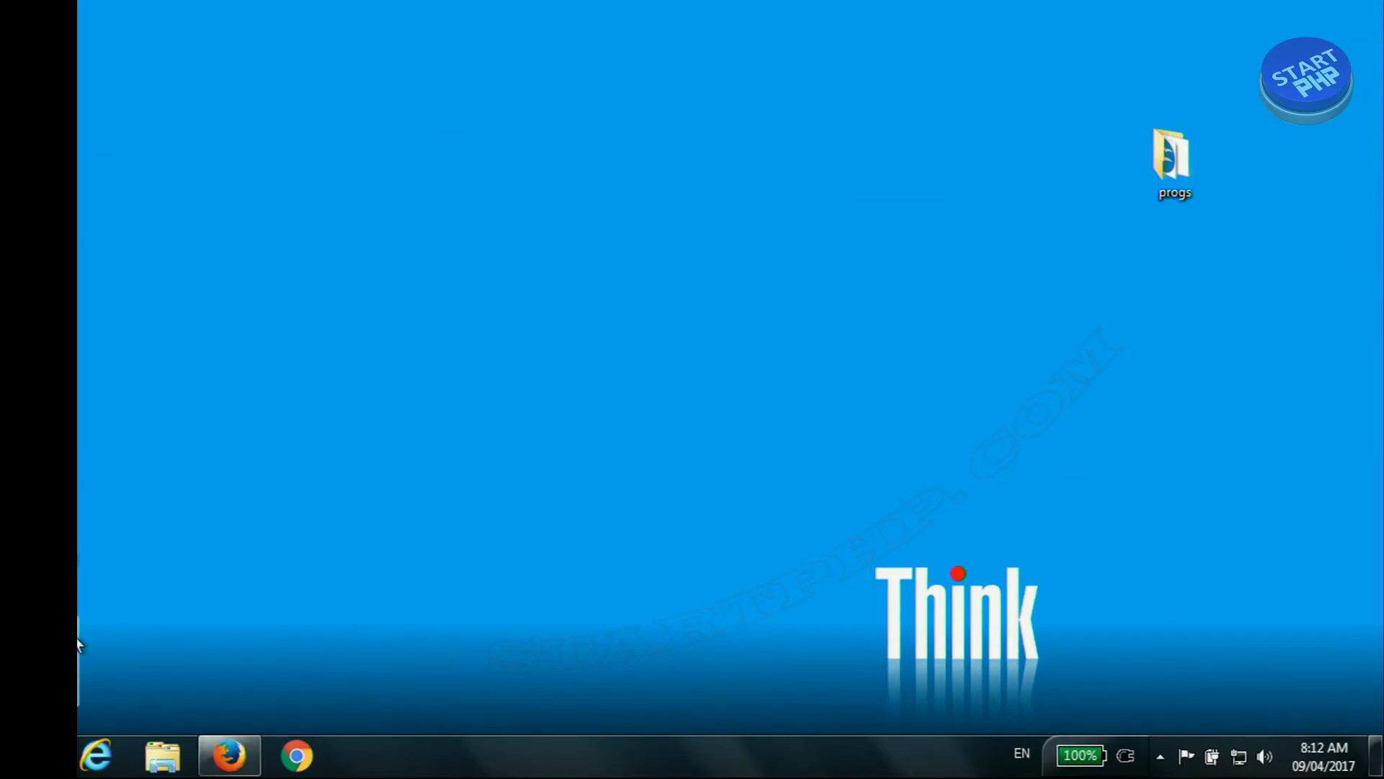
Step: Switch to Firefox and check the PHP information page served from localhost
{"action": "left_click", "coordinate": [229, 755]}
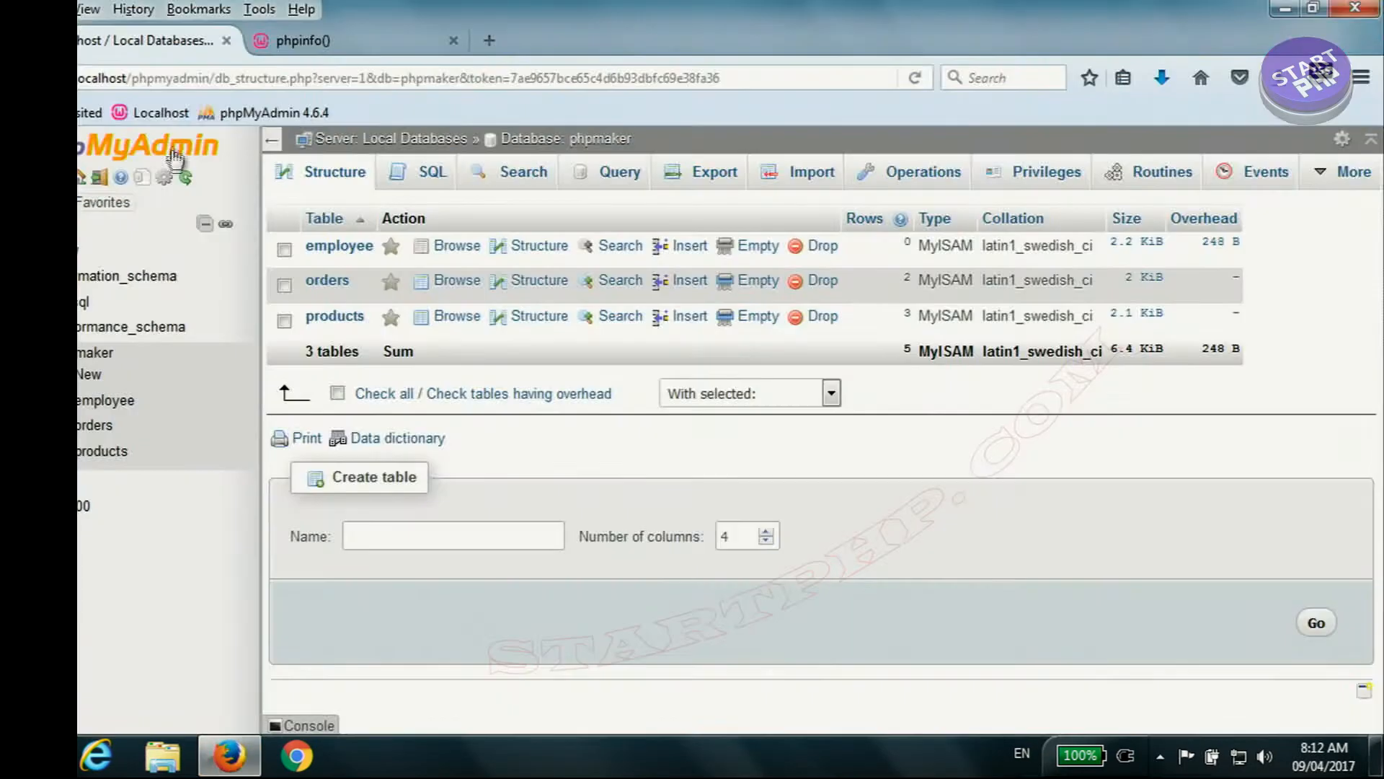
{"action": "left_click", "coordinate": [247, 47]}
{"action": "left_click", "coordinate": [167, 77]}
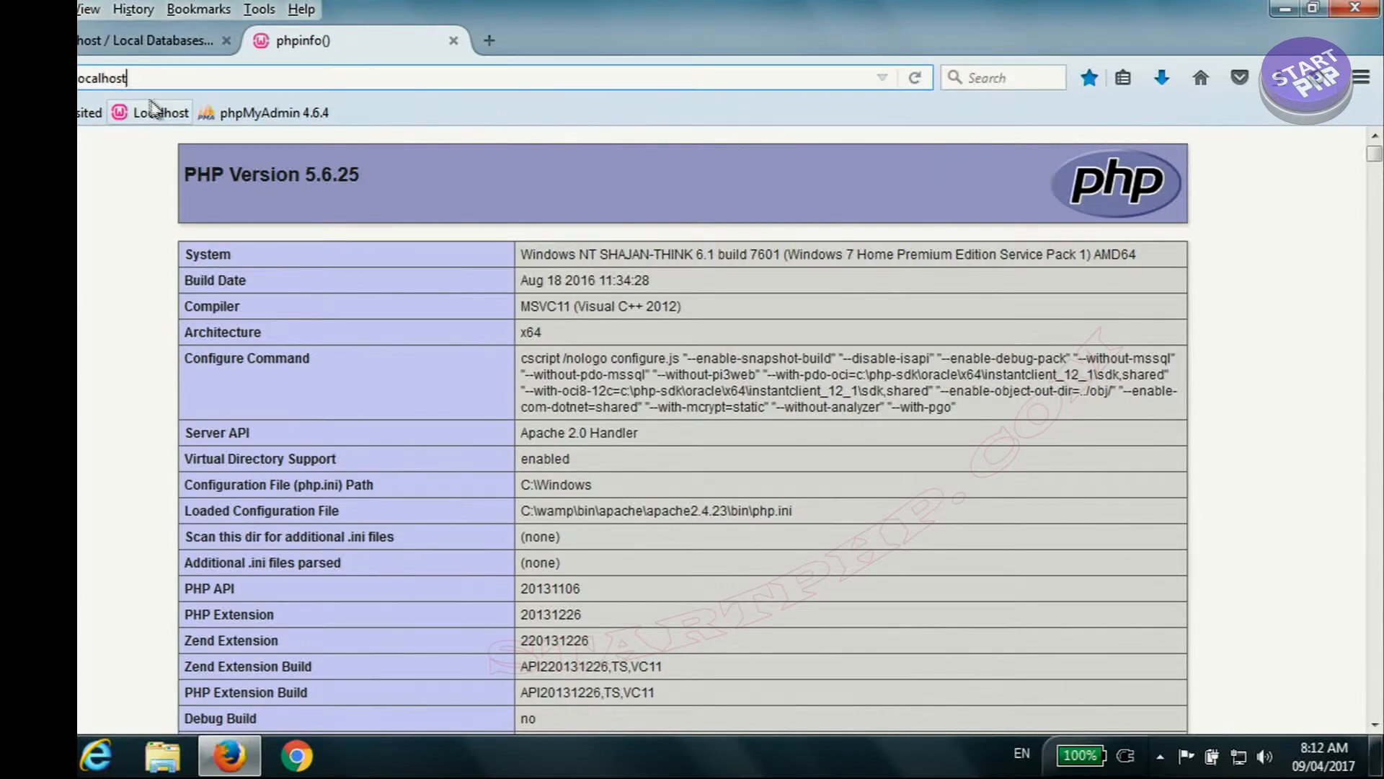
{"action": "scroll", "coordinate": [310, 320], "scroll_direction": "down", "scroll_amount": 10}
{"action": "scroll", "coordinate": [310, 321], "scroll_direction": "up", "scroll_amount": 10}
{"action": "left_click", "coordinate": [156, 41]}
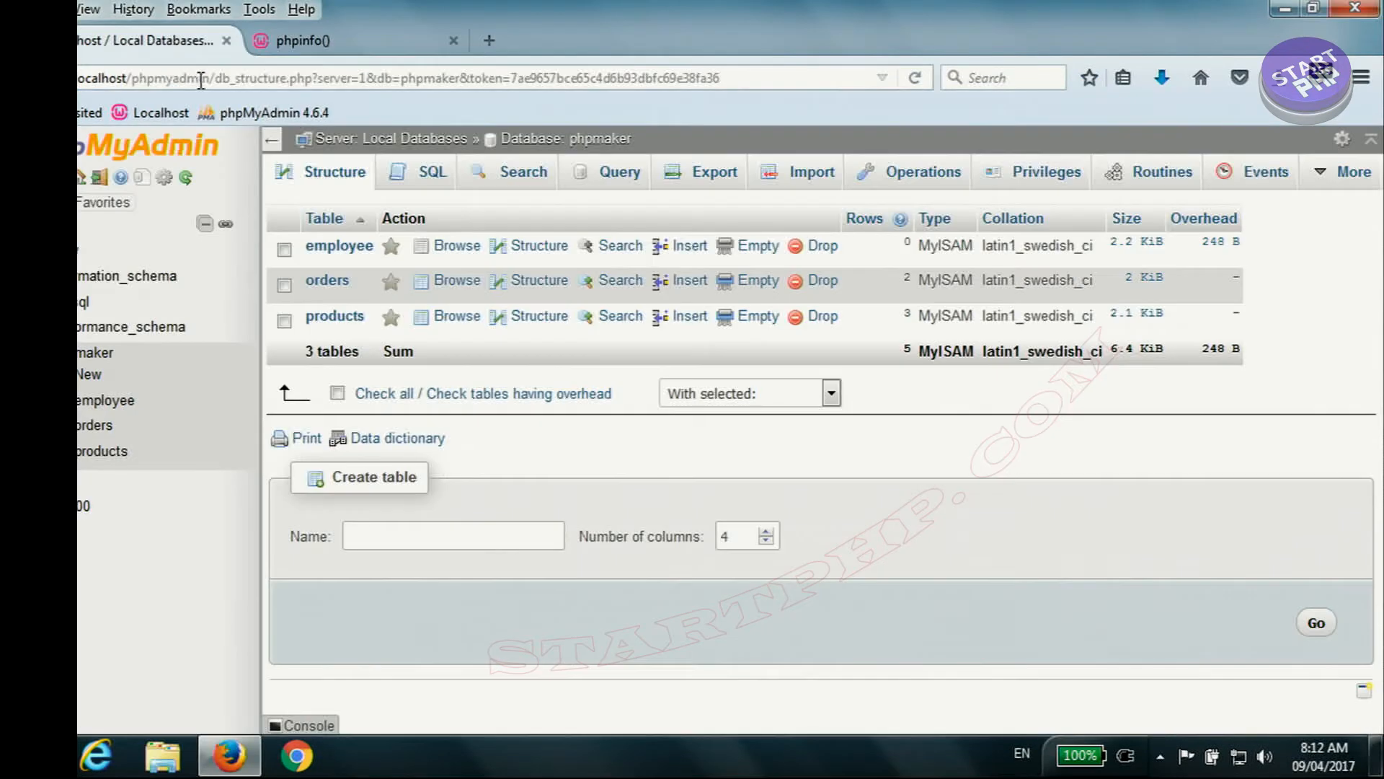
Step: Open the phpmaker database in phpMyAdmin and examine the column structure of its employee table
{"action": "left_click", "coordinate": [164, 150]}
{"action": "left_click", "coordinate": [330, 179]}
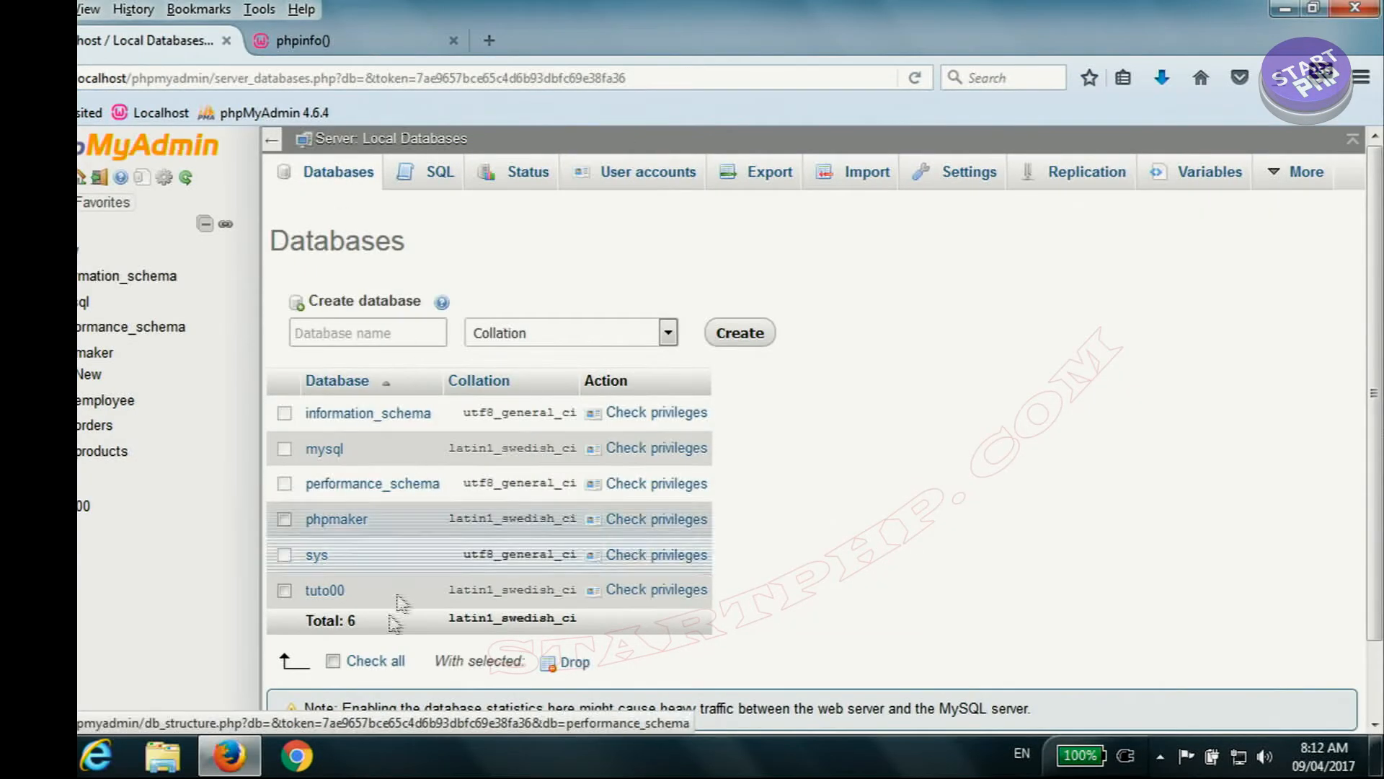
{"action": "left_click", "coordinate": [336, 520]}
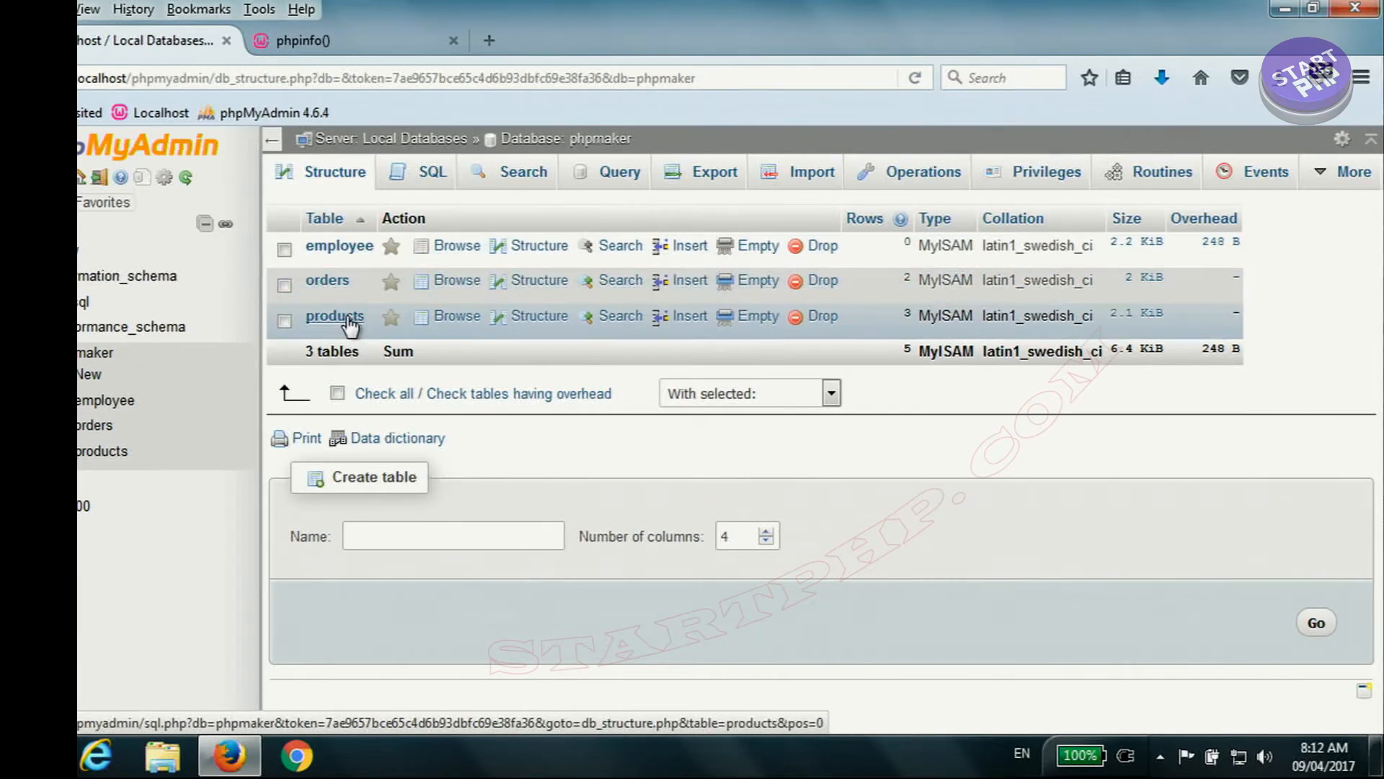
{"action": "left_click", "coordinate": [339, 246]}
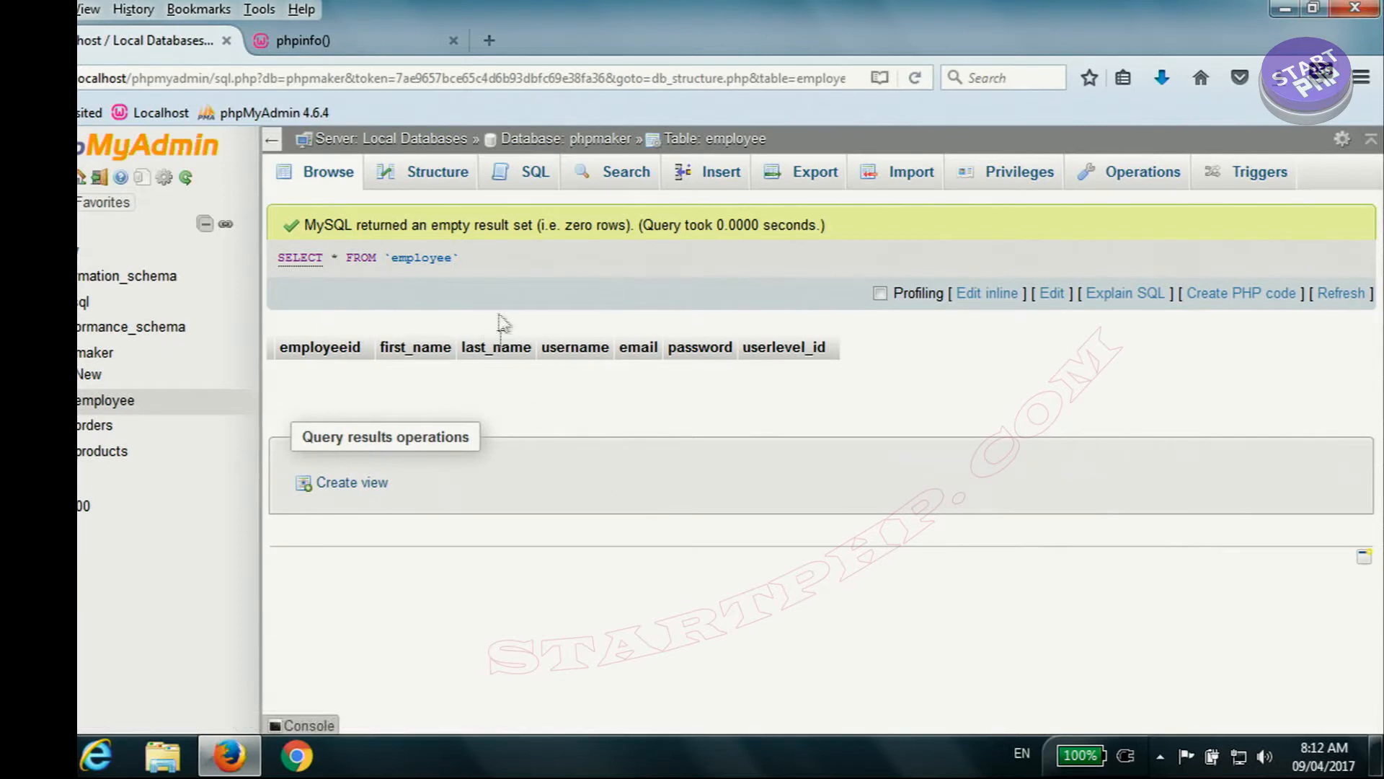
{"action": "left_click", "coordinate": [430, 182]}
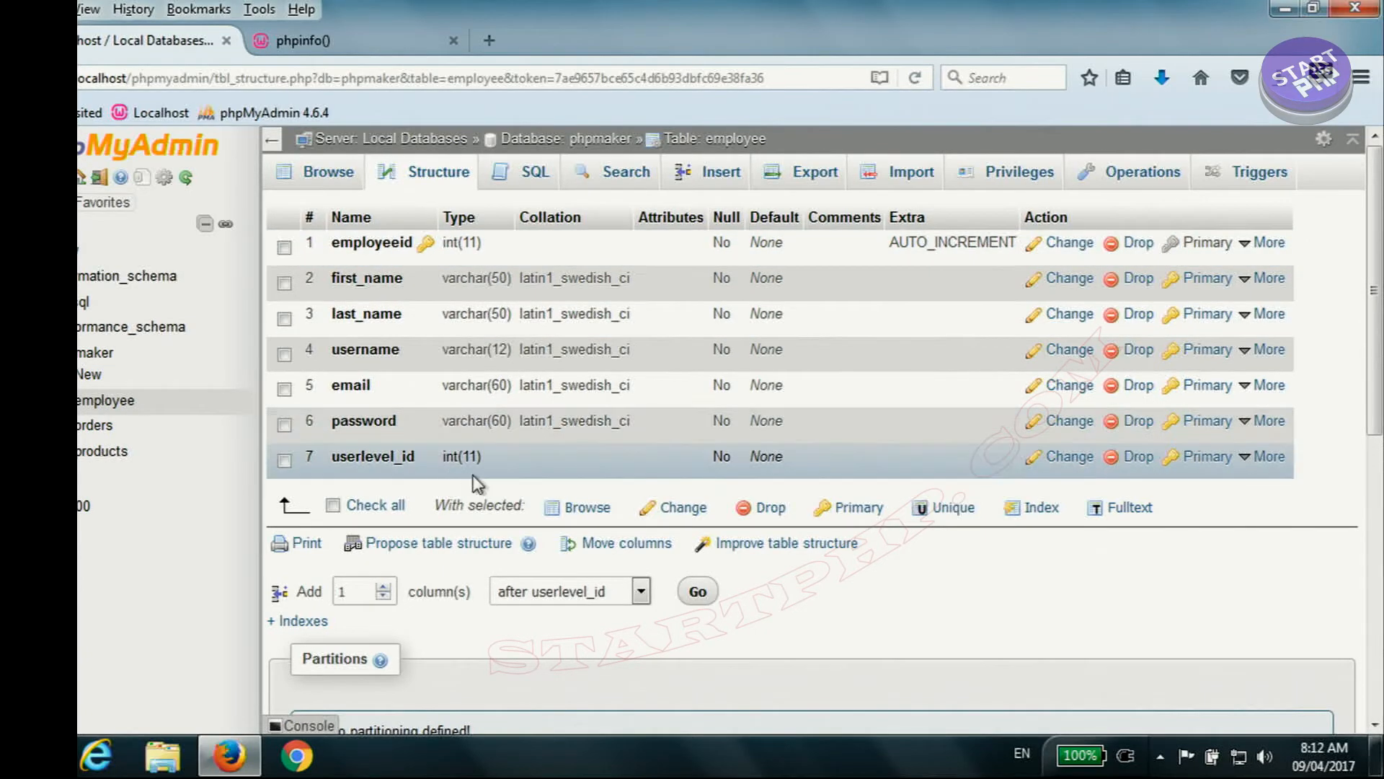
{"action": "left_click_drag", "start_coordinate": [948, 243], "coordinate": [1000, 243]}
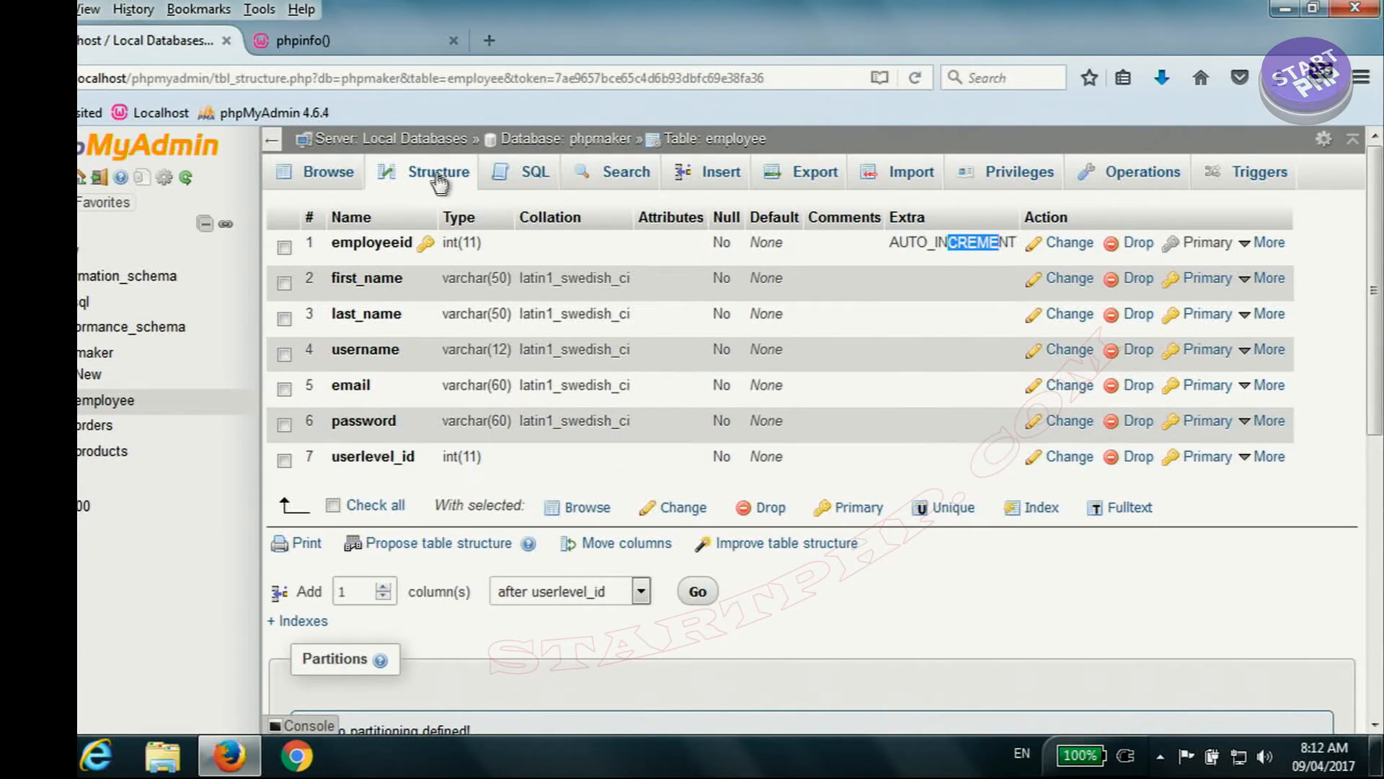
Step: Browse the rows of the orders and products tables in the phpmaker database
{"action": "left_click", "coordinate": [576, 139]}
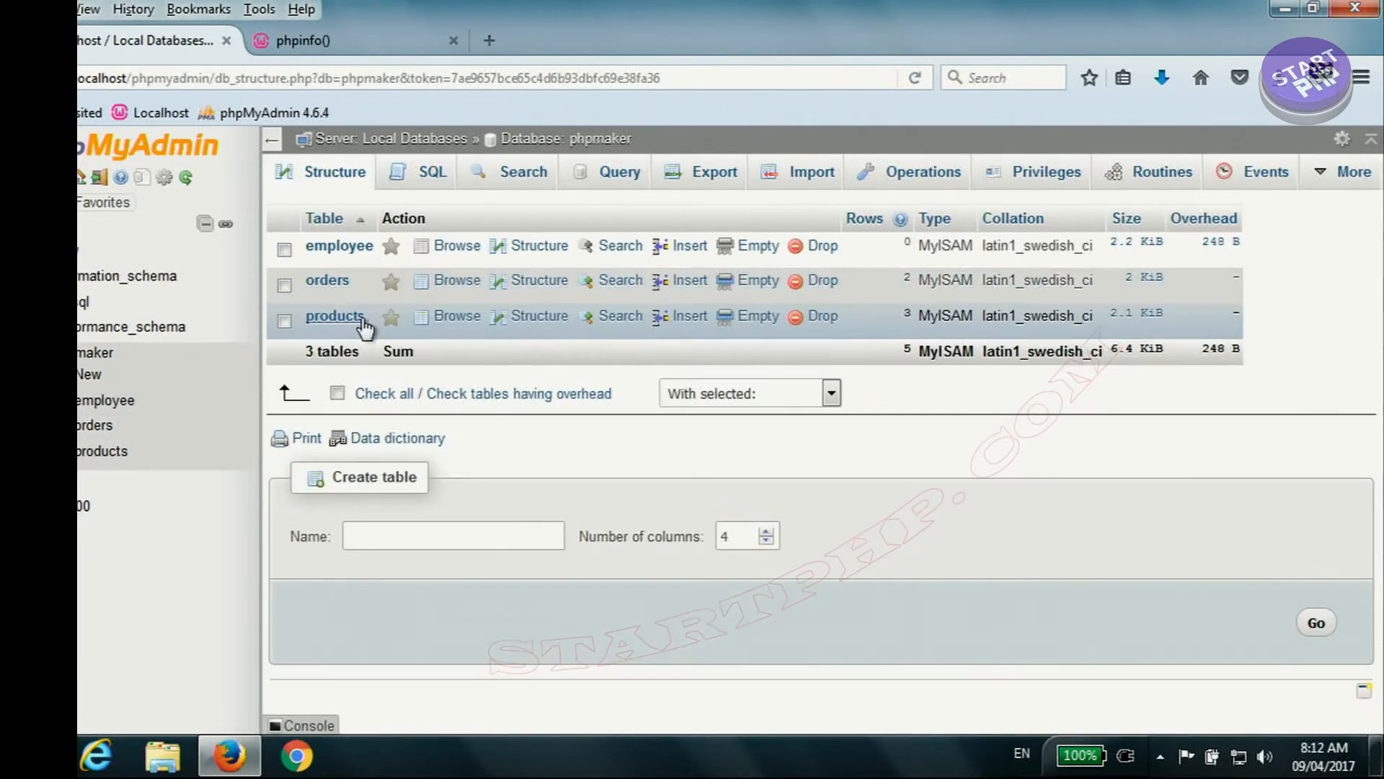
{"action": "left_click", "coordinate": [331, 284]}
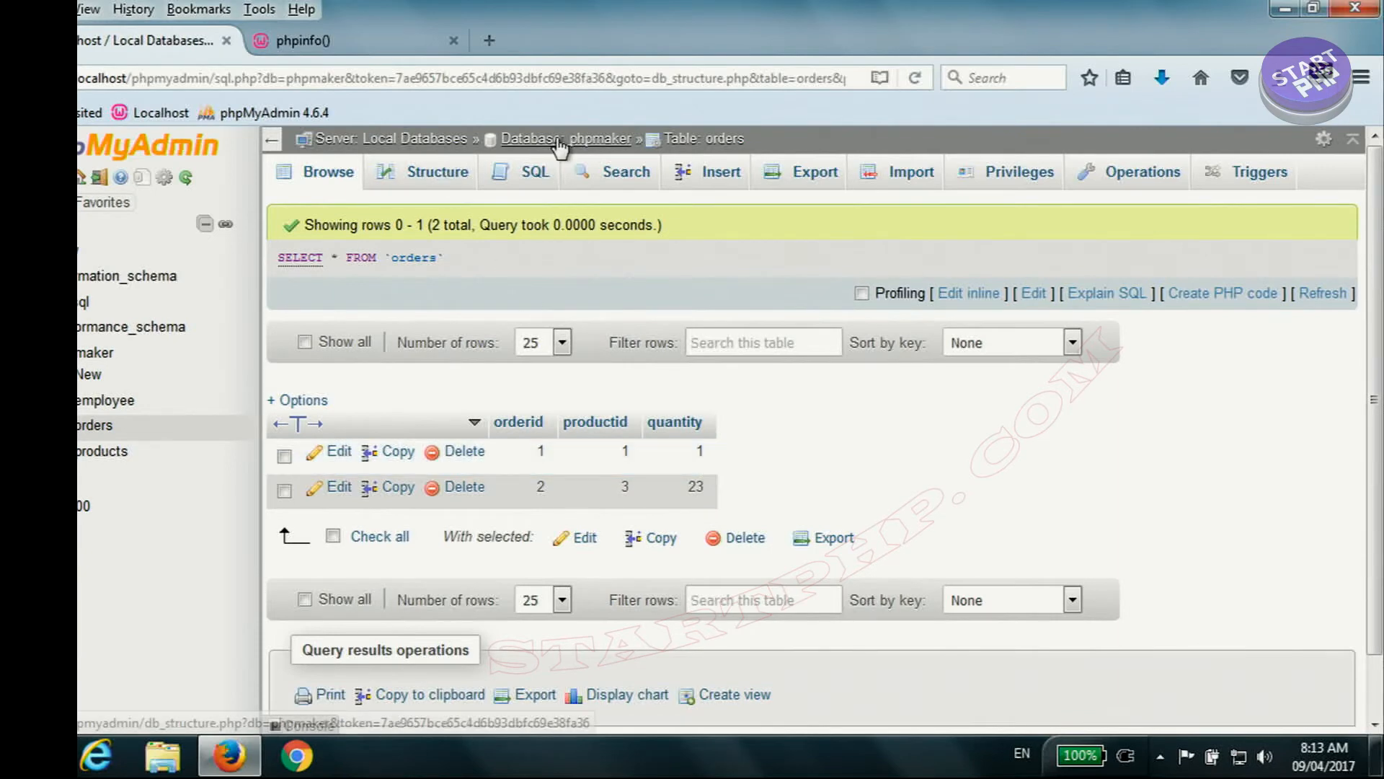
{"action": "left_click", "coordinate": [534, 138]}
{"action": "left_click", "coordinate": [336, 319]}
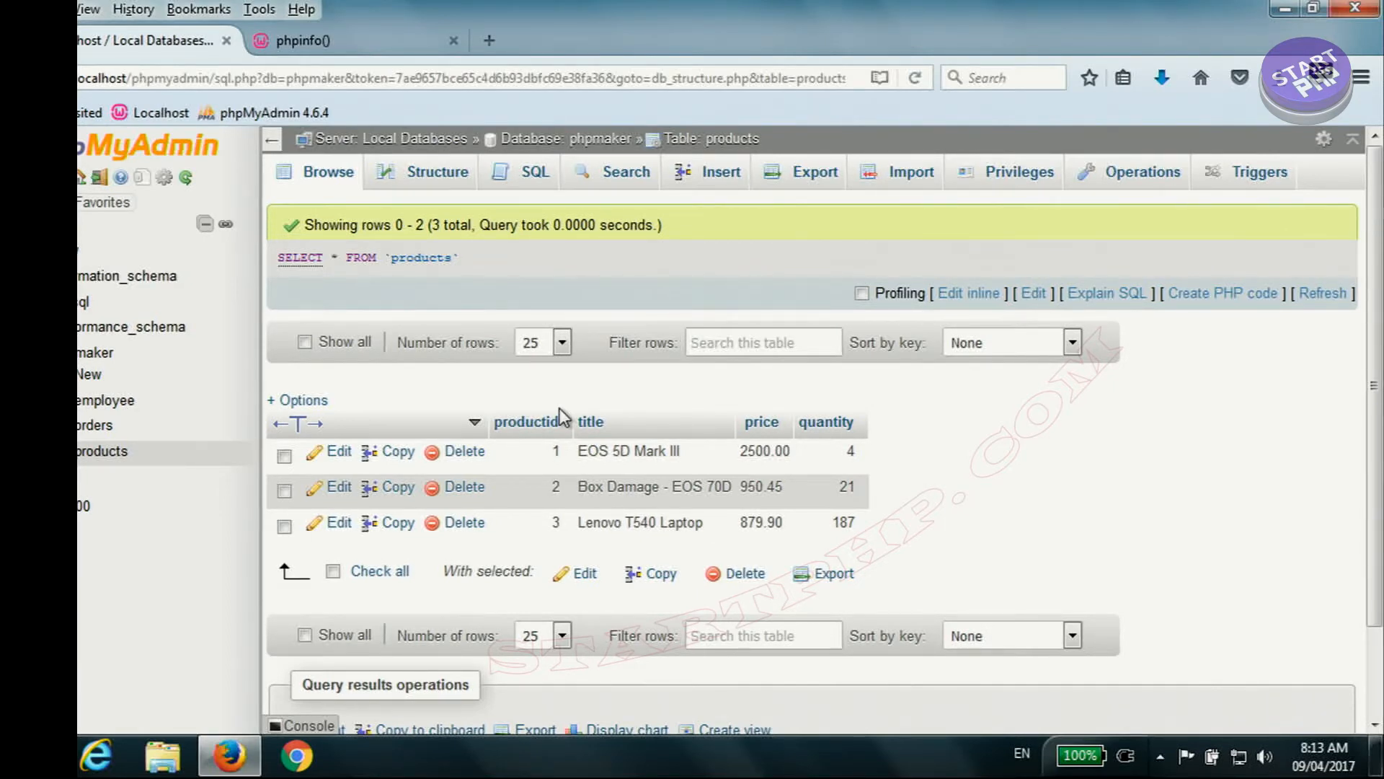
Step: Switch to PHPMaker and connect to the MySQL database phpmaker on localhost with the username root
{"action": "left_click", "coordinate": [1276, 10]}
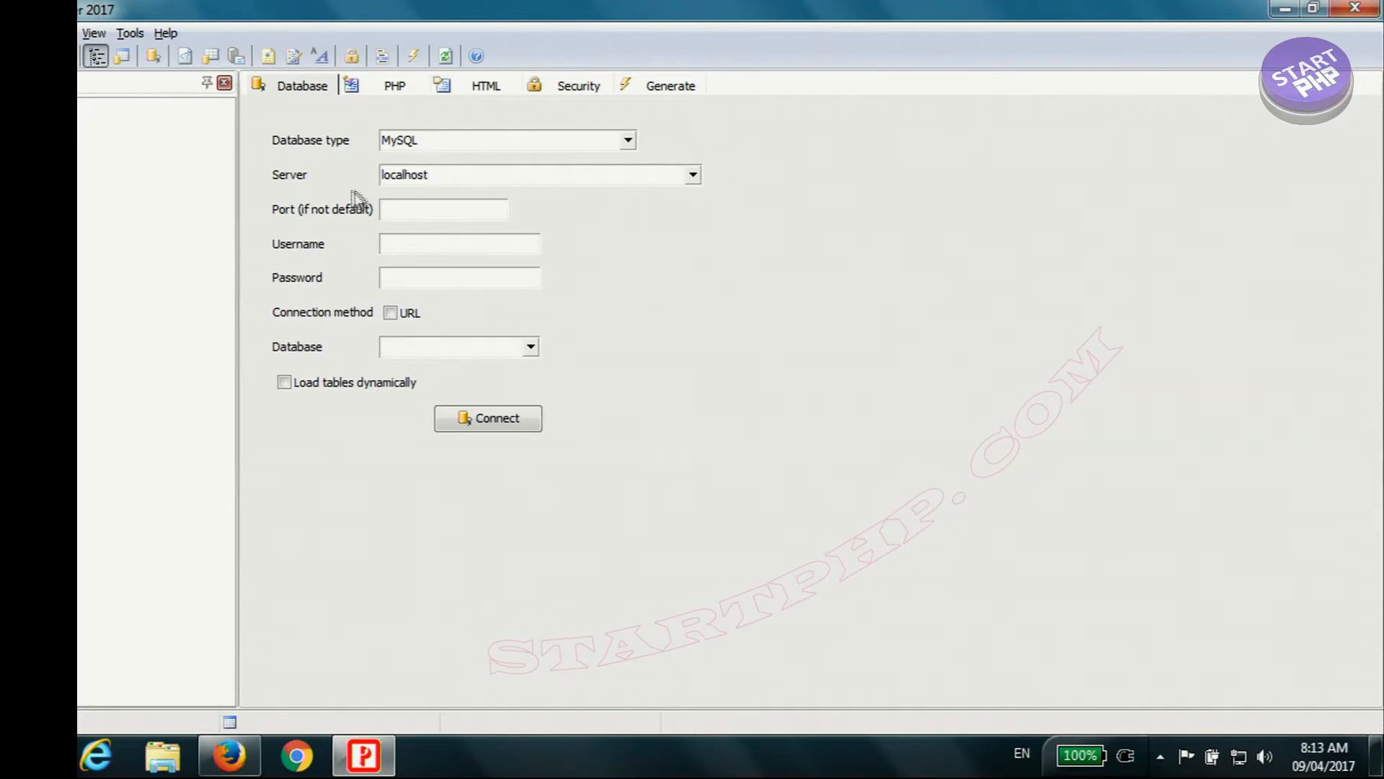
{"action": "left_click", "coordinate": [392, 245]}
{"action": "type", "text": "root"}
{"action": "left_click", "coordinate": [528, 348]}
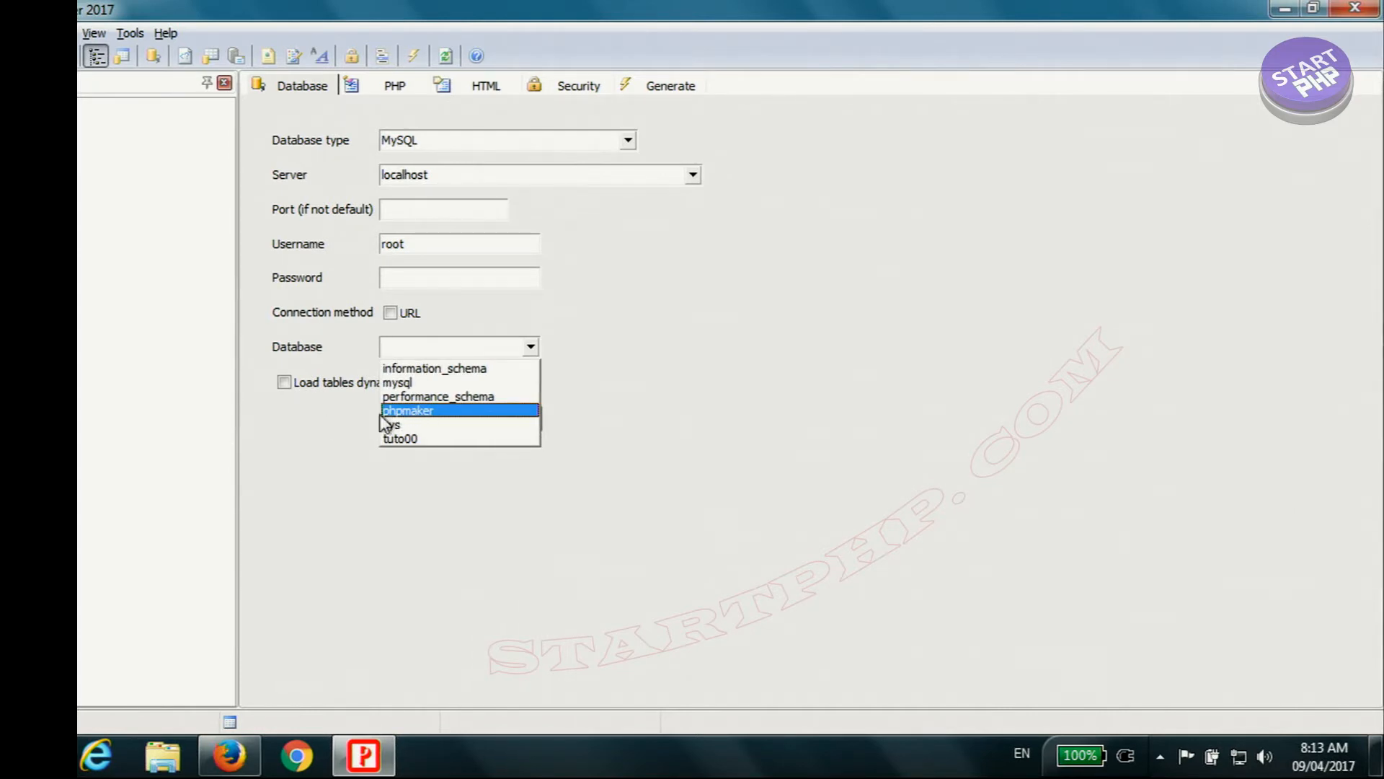
{"action": "left_click", "coordinate": [415, 412]}
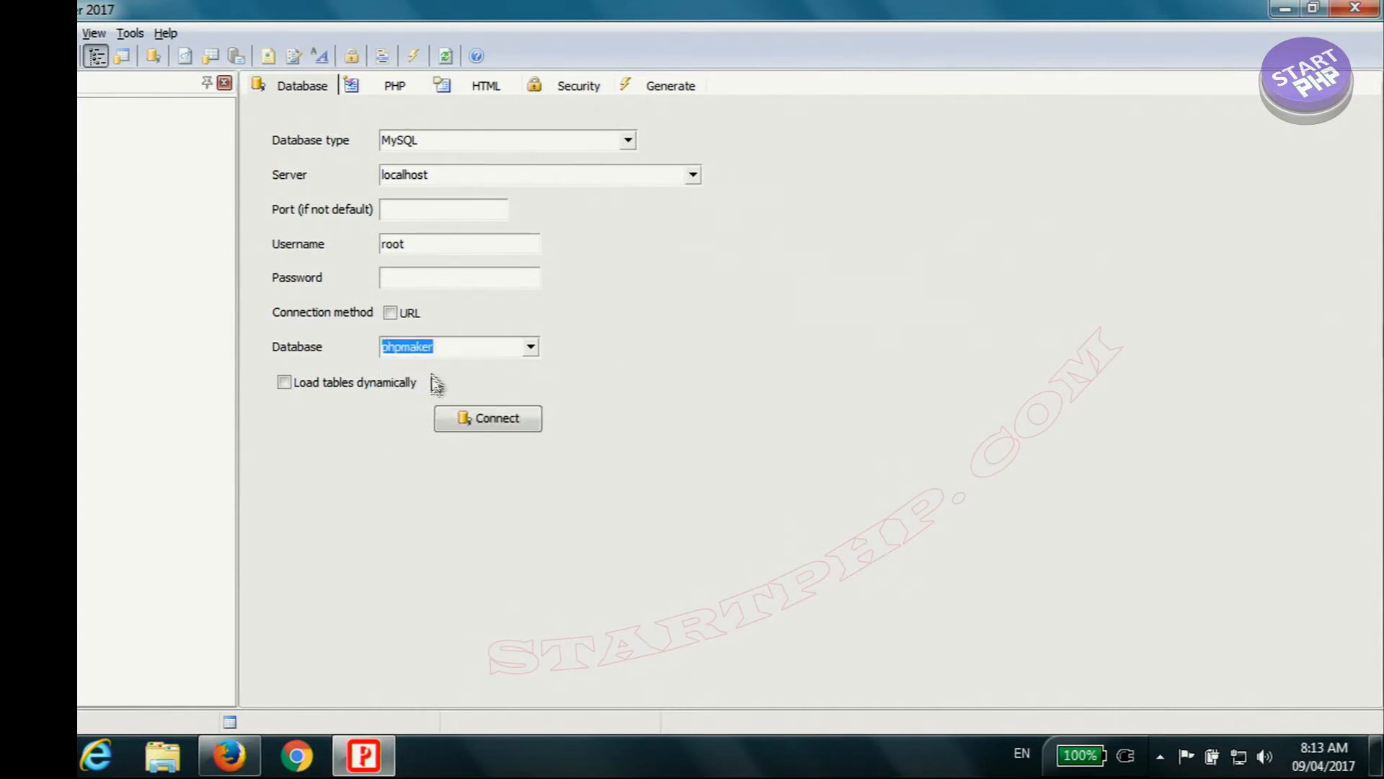
{"action": "left_click", "coordinate": [511, 424]}
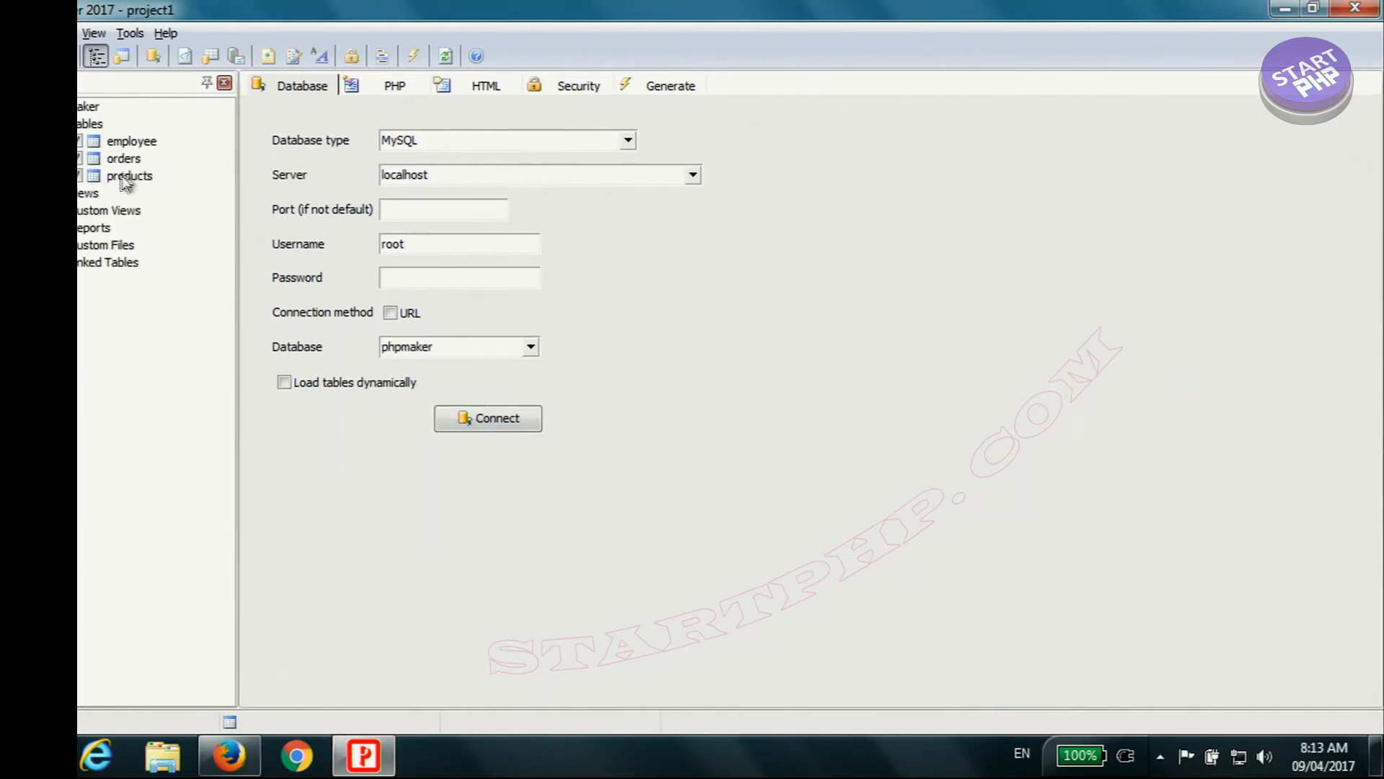
Step: Save the project as user_permission.pmp in the Projects folder, overwriting the existing file
{"action": "key", "text": "ctrl+s"}
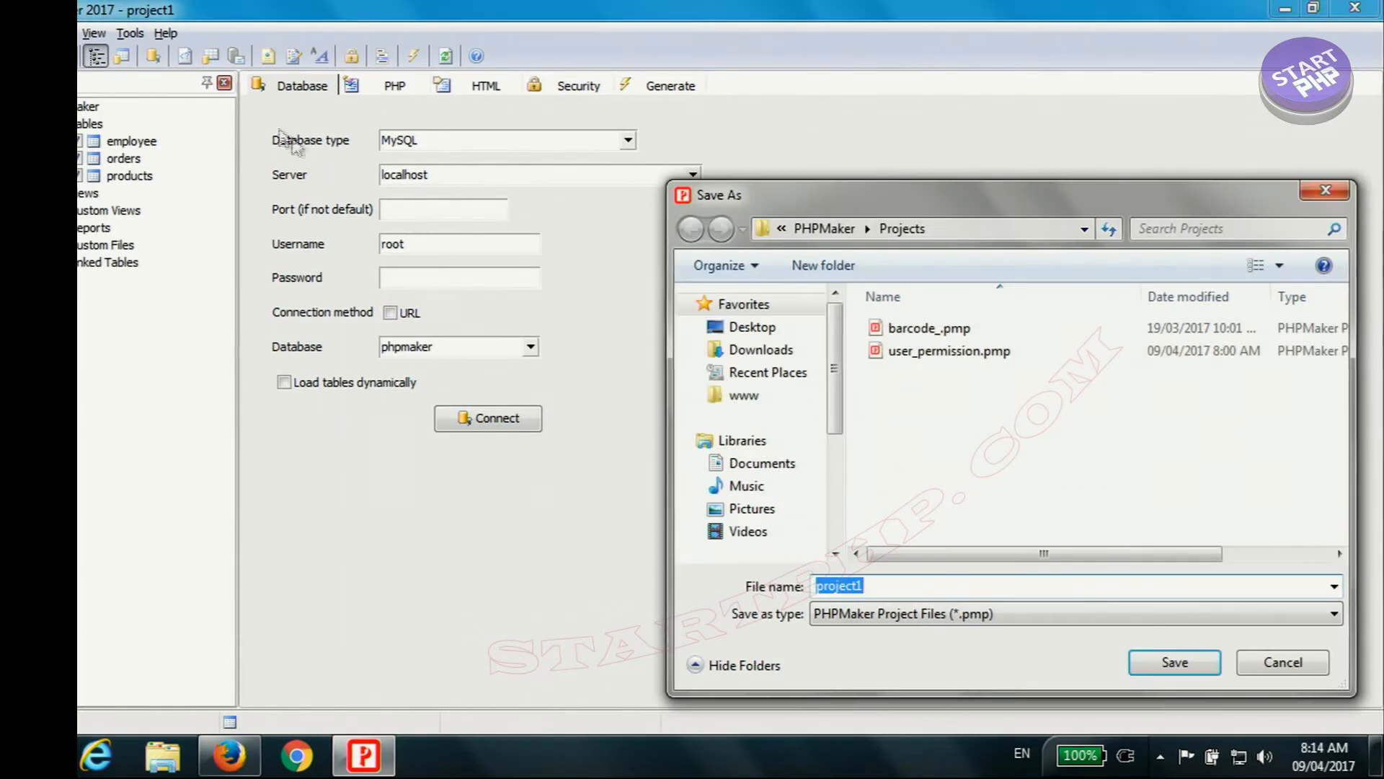
{"action": "left_click", "coordinate": [938, 351]}
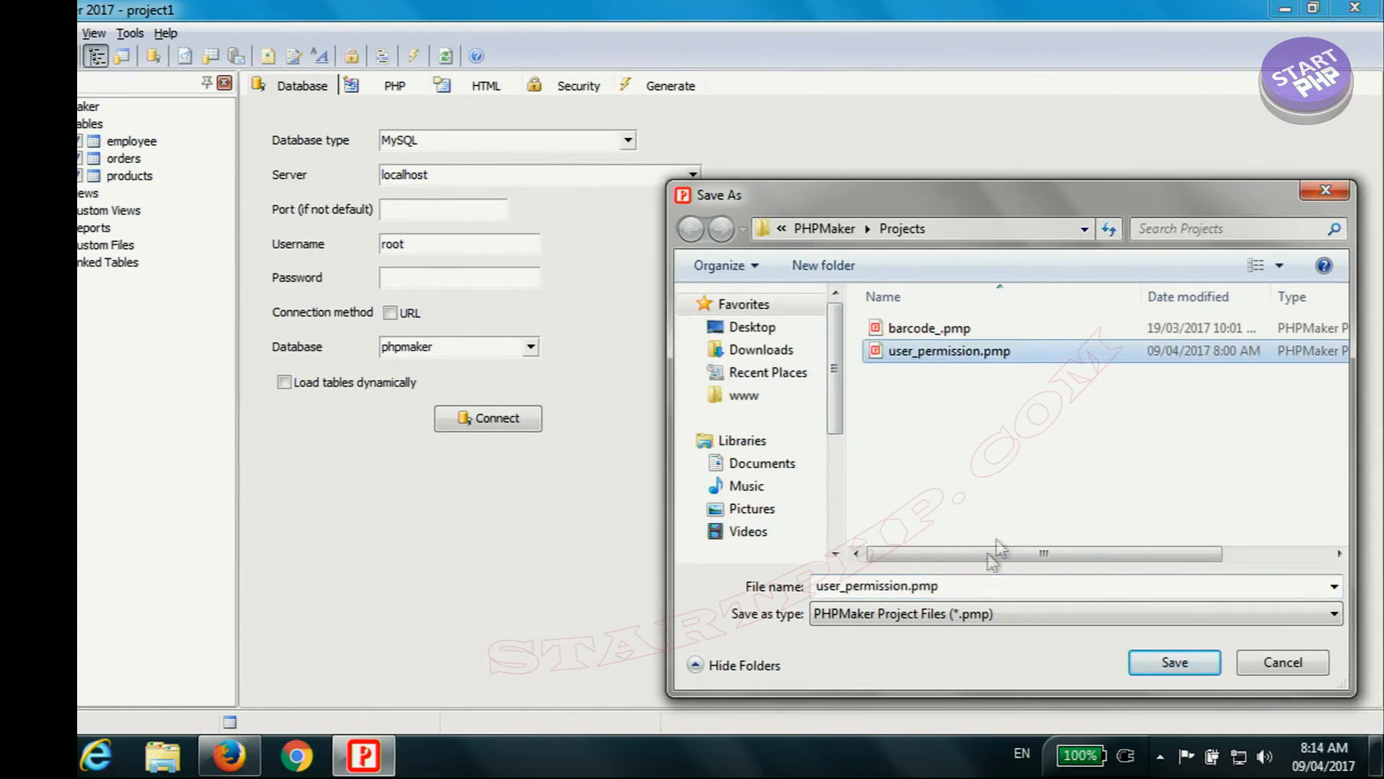
{"action": "left_click", "coordinate": [1175, 662]}
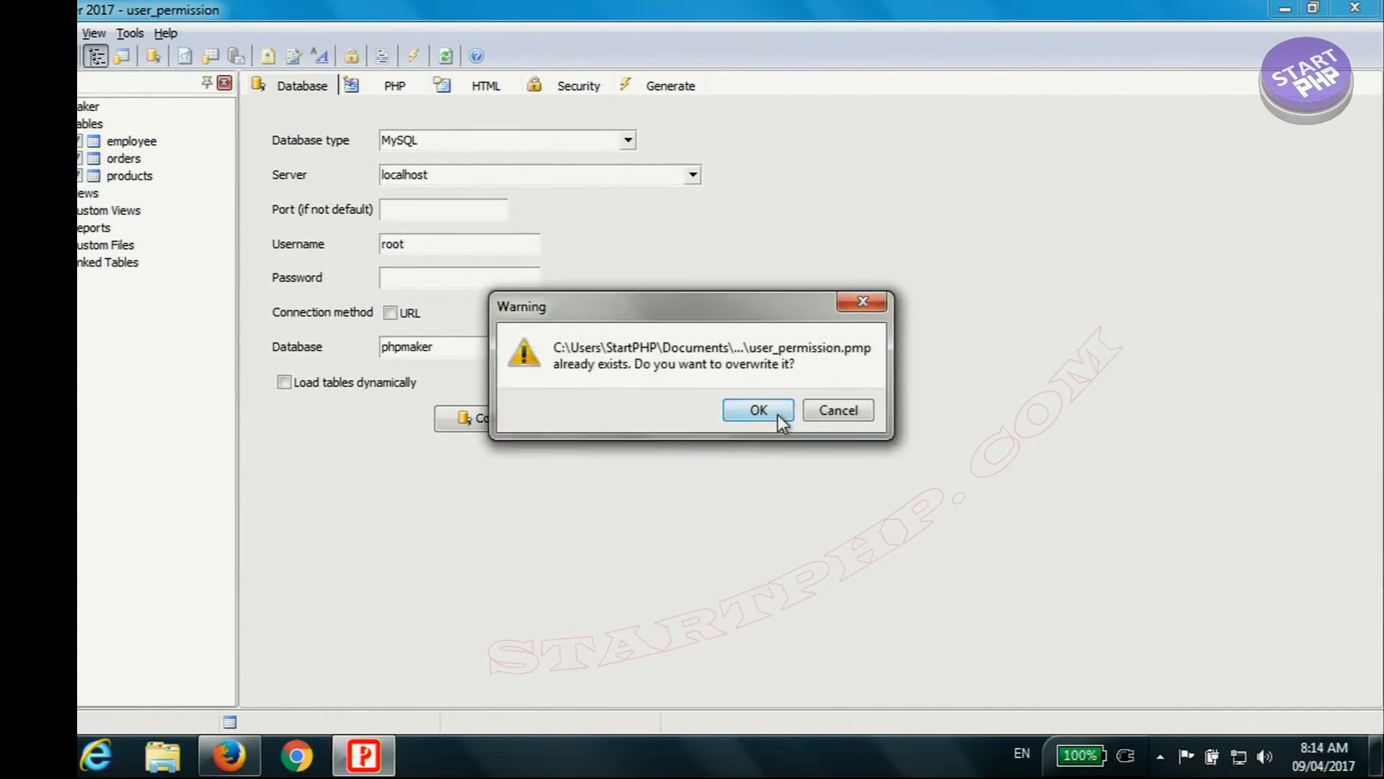
{"action": "left_click", "coordinate": [778, 414]}
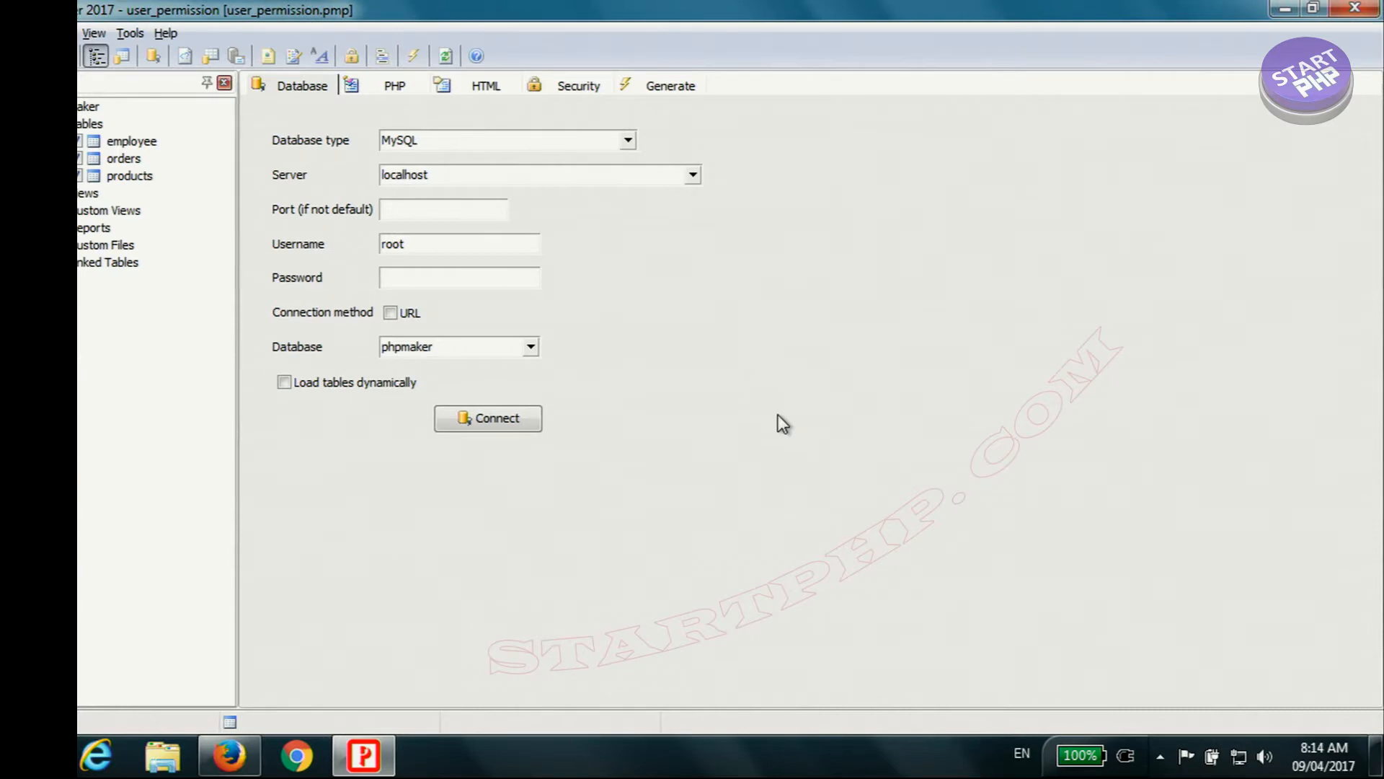
Step: Set the HTML theme of the generated site to Professional
{"action": "left_click", "coordinate": [465, 85]}
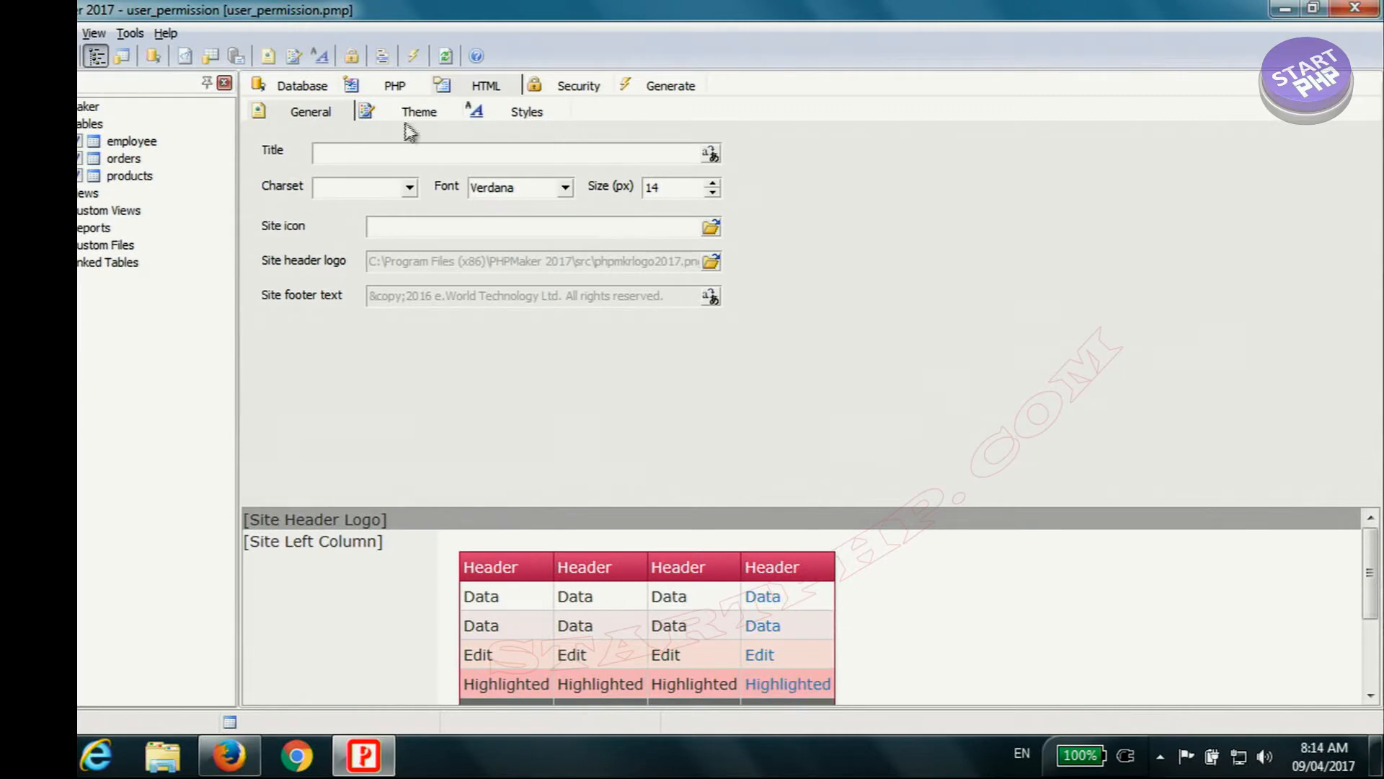
{"action": "left_click", "coordinate": [430, 114]}
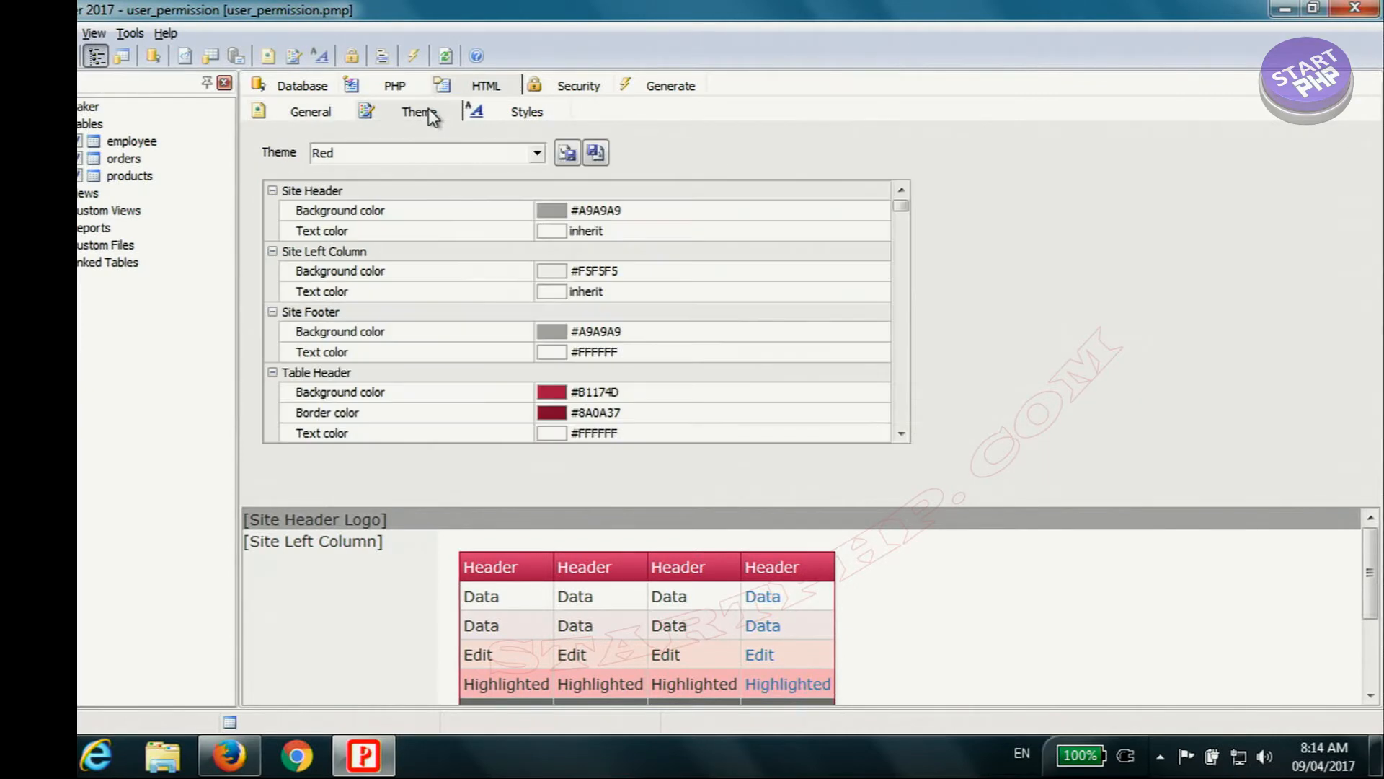
{"action": "left_click", "coordinate": [532, 157]}
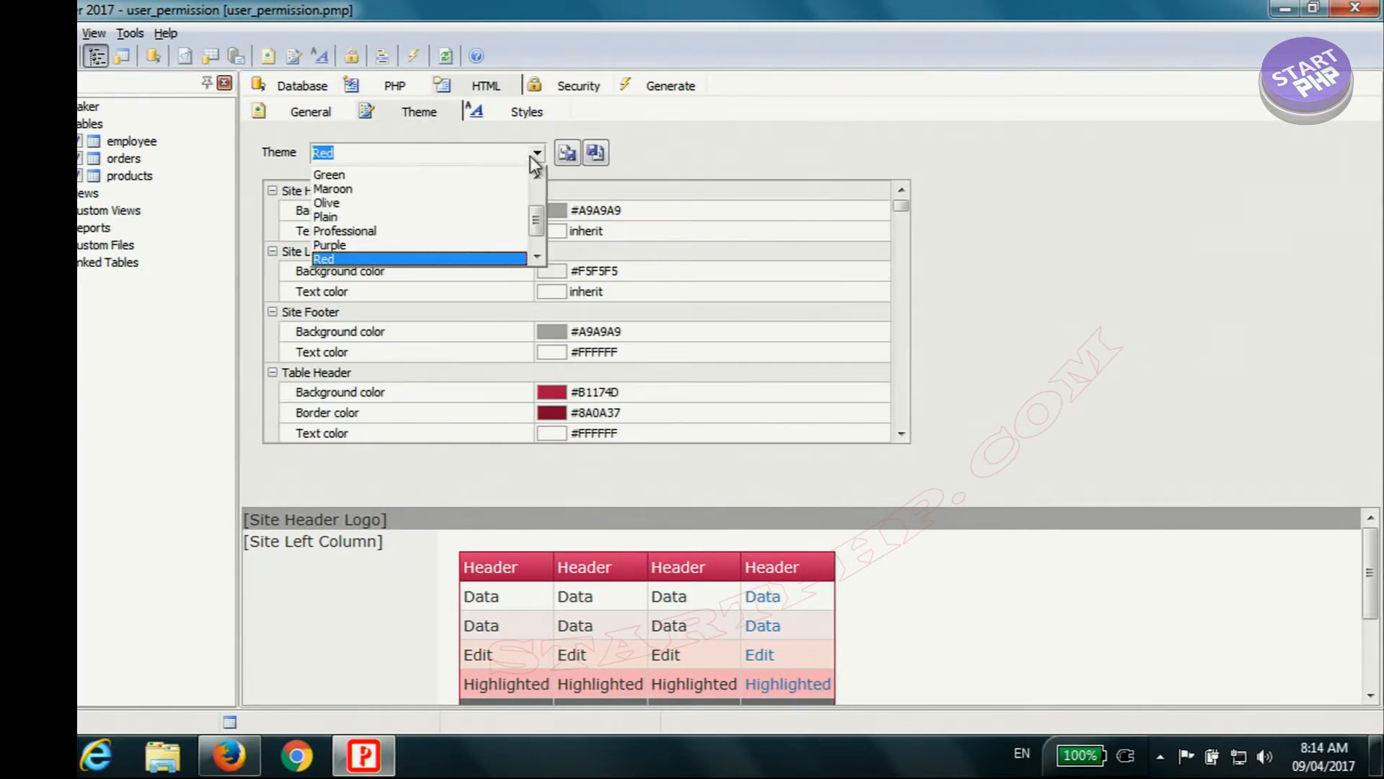
{"action": "left_click", "coordinate": [401, 231]}
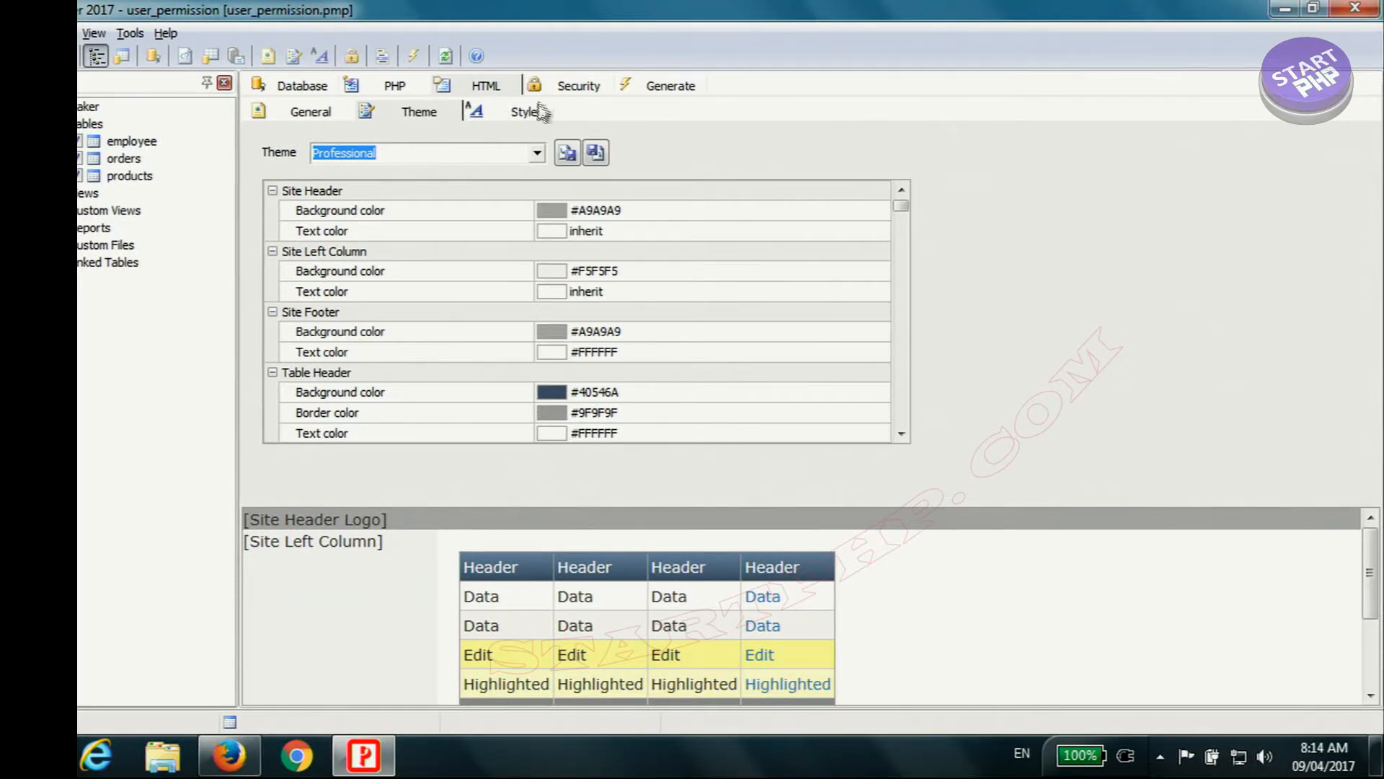
Step: Enable the hard-coded administrator login in the security settings with login name admin and enter the administrator password
{"action": "left_click", "coordinate": [571, 90]}
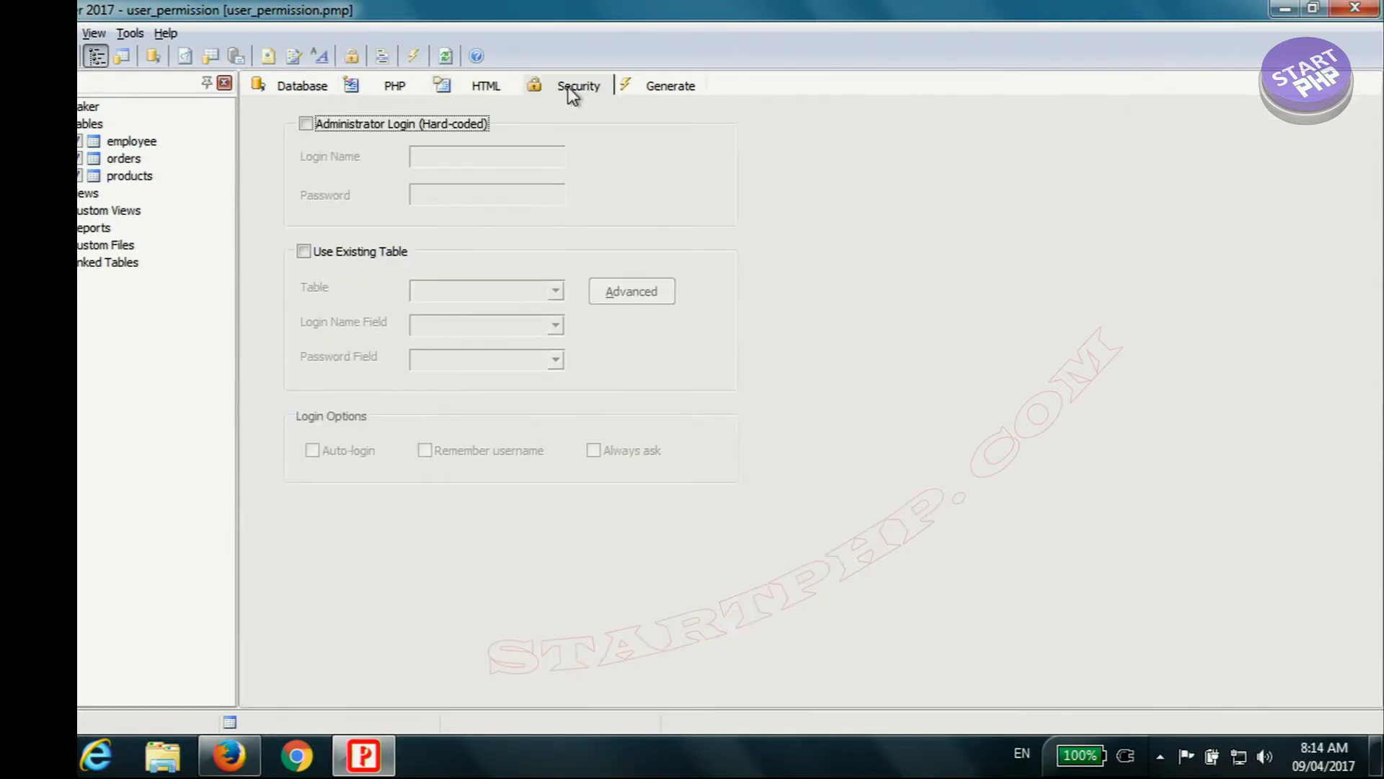
{"action": "left_click", "coordinate": [320, 127]}
{"action": "left_click", "coordinate": [470, 157]}
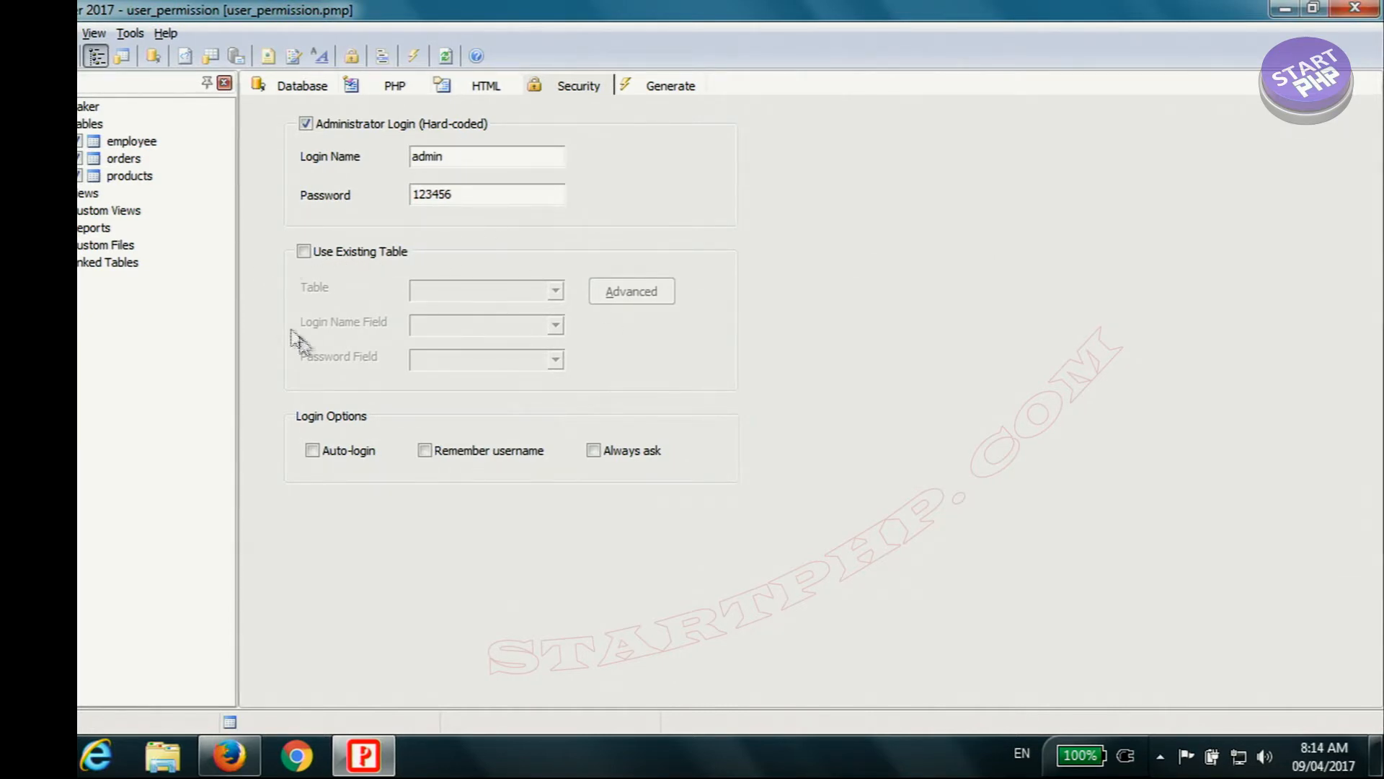
Step: Enable login from the existing employee table, using username as the login name field and password as the password field
{"action": "left_click", "coordinate": [343, 254]}
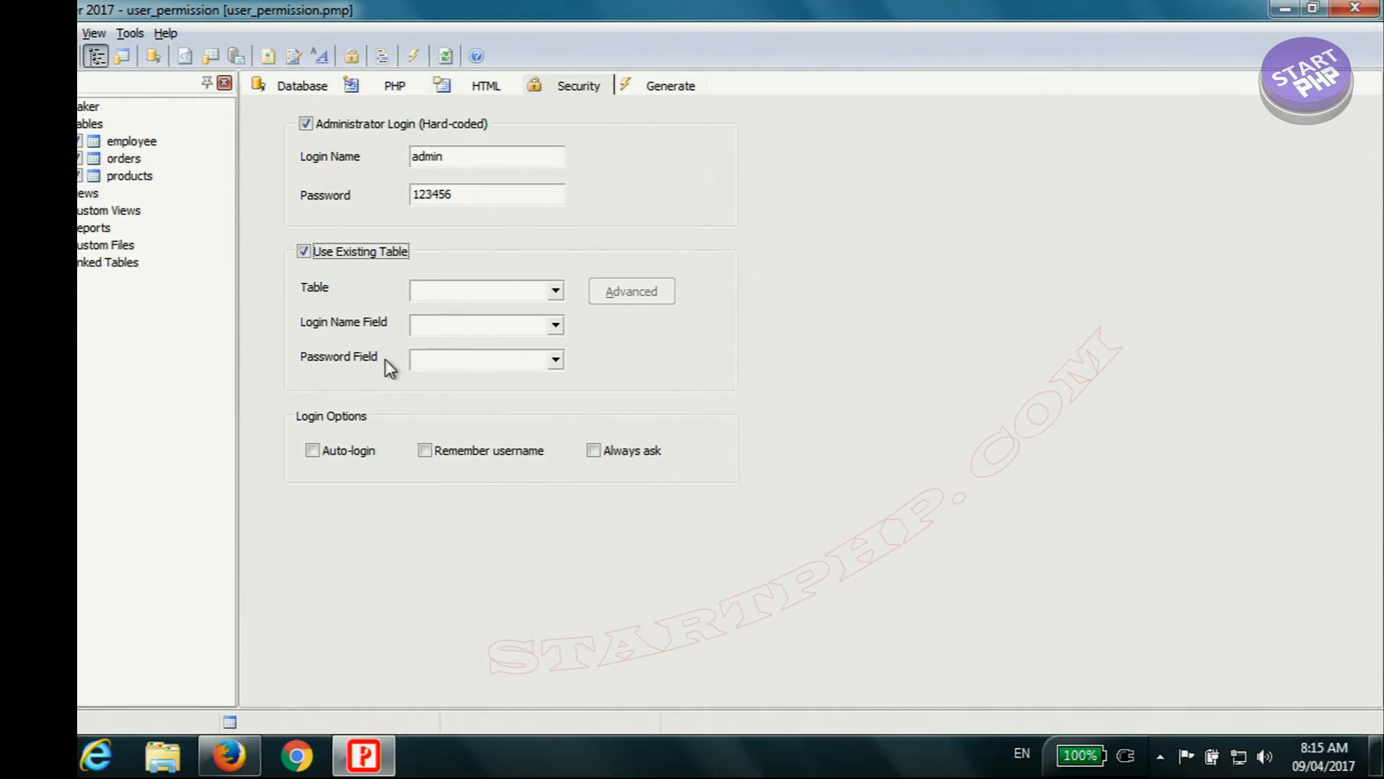
{"action": "left_click", "coordinate": [556, 290]}
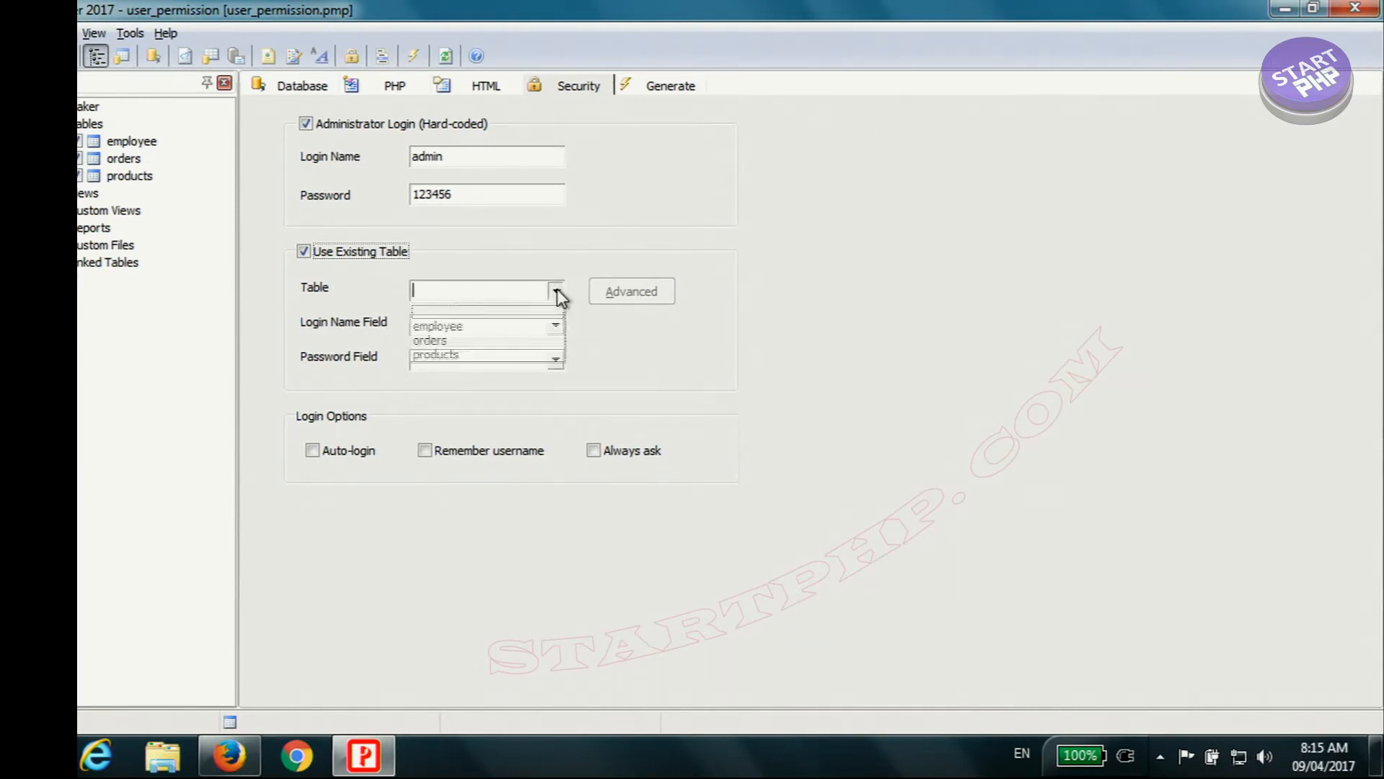
{"action": "left_click", "coordinate": [464, 324]}
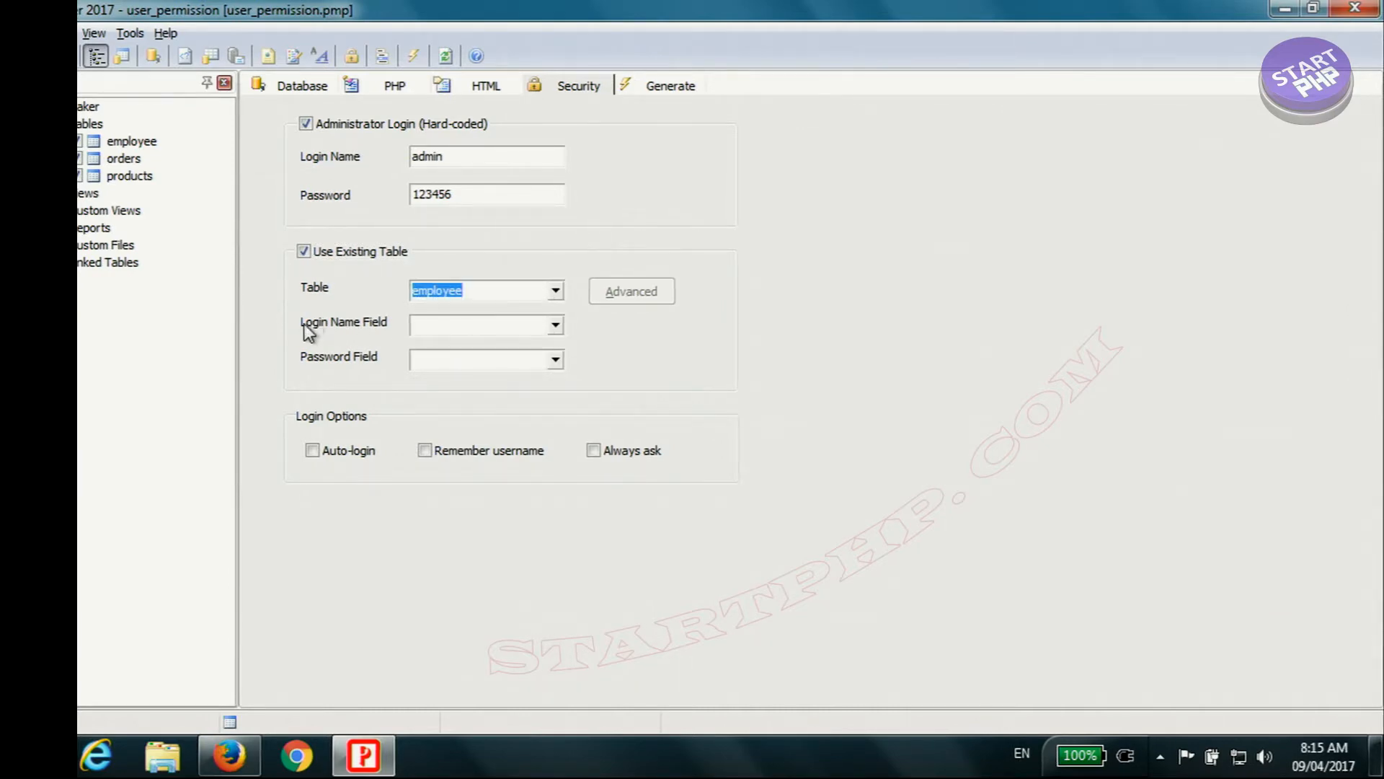
{"action": "left_click", "coordinate": [555, 325]}
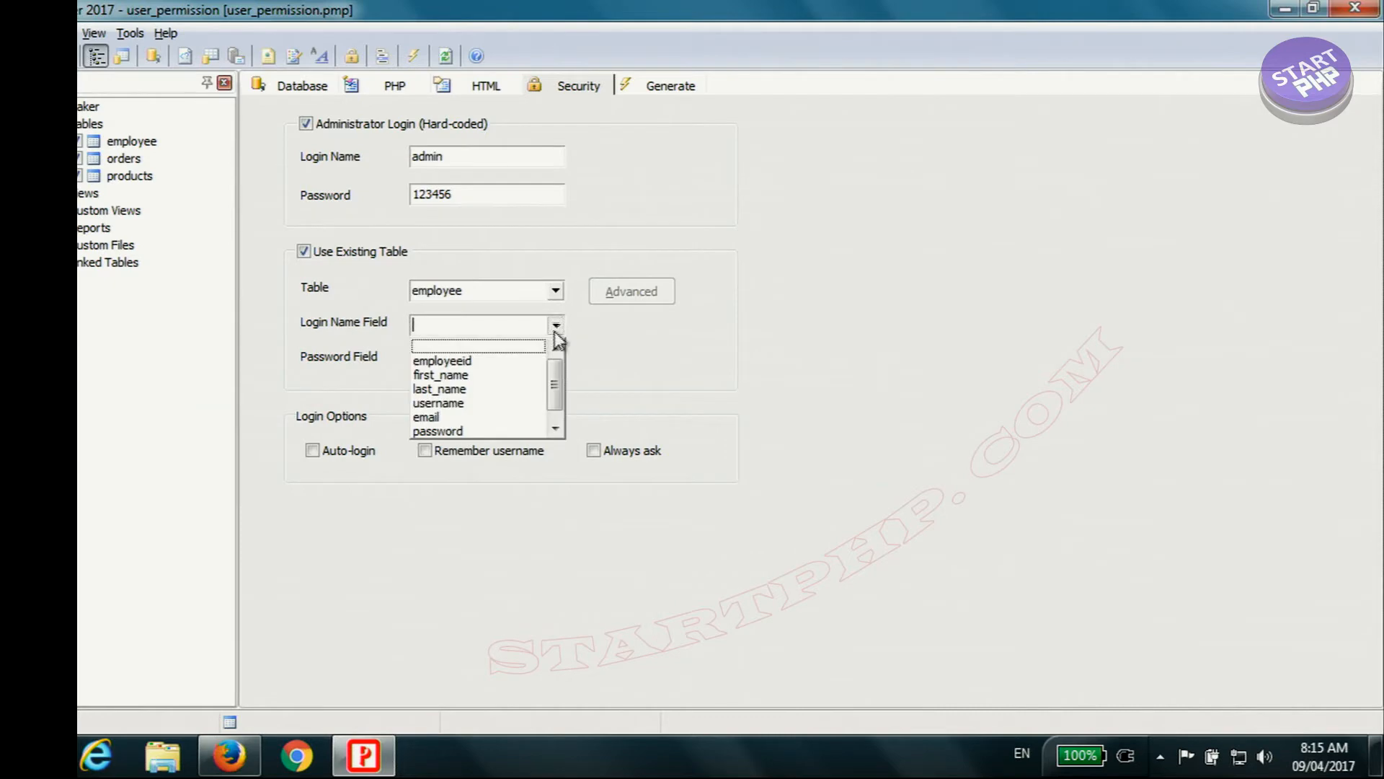
{"action": "left_click", "coordinate": [482, 403]}
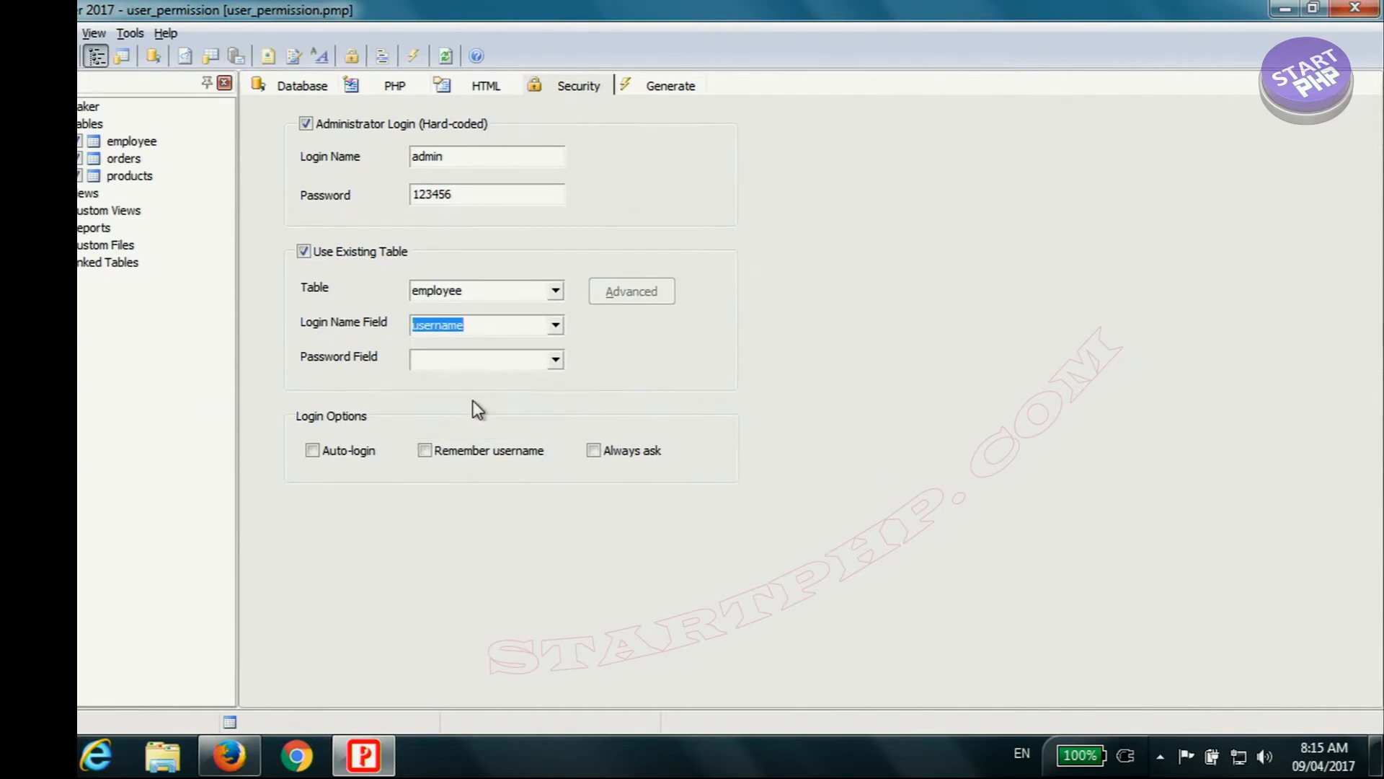
{"action": "left_click", "coordinate": [555, 359]}
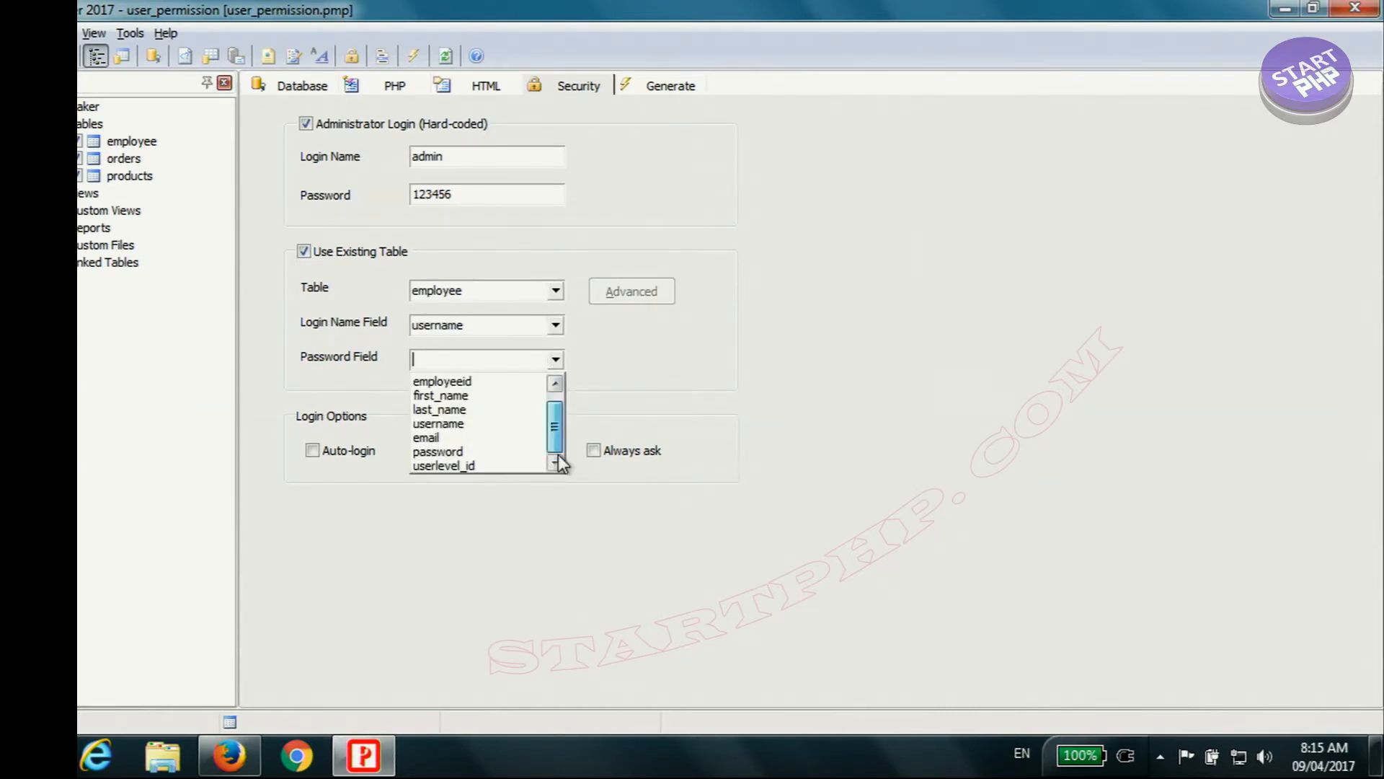
{"action": "left_click", "coordinate": [472, 453]}
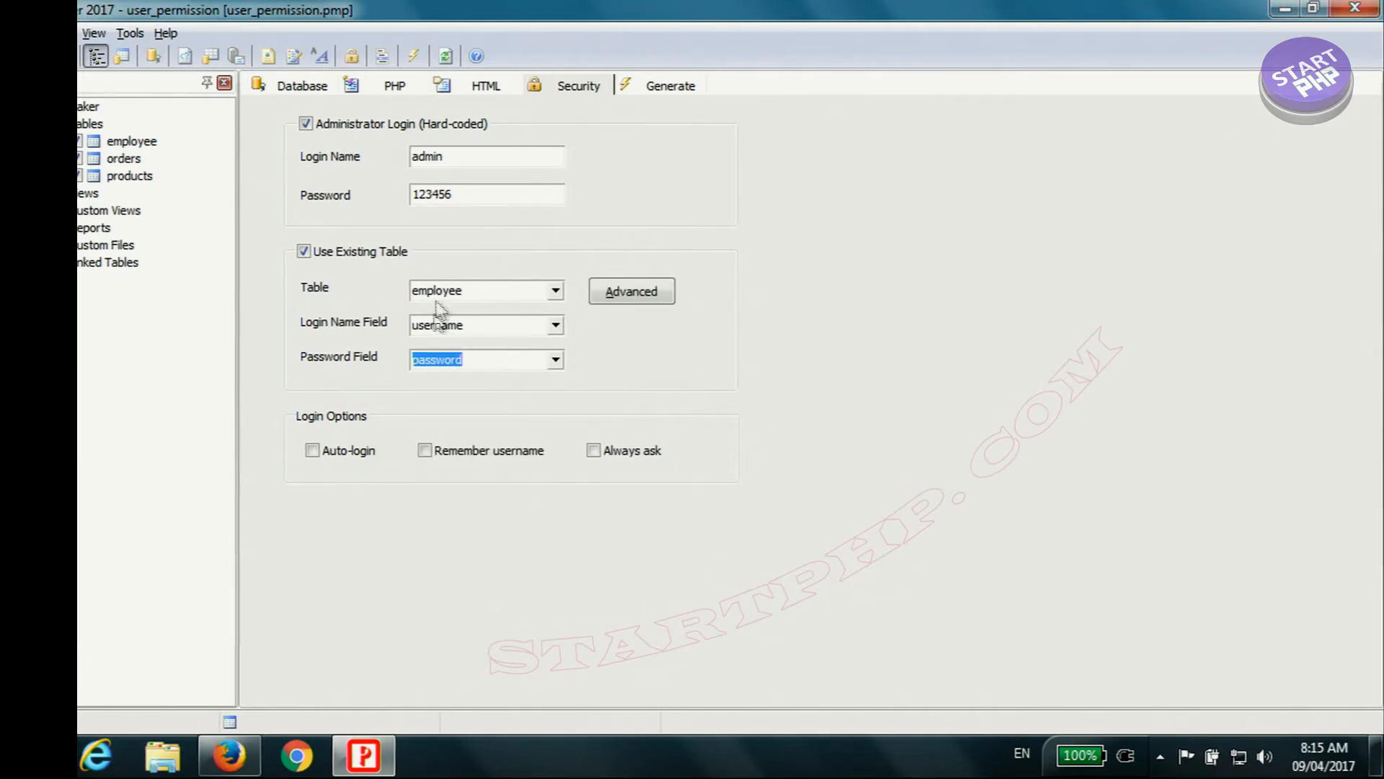
Step: Set the User ID field to employeeid in the advanced security settings
{"action": "left_click", "coordinate": [627, 302]}
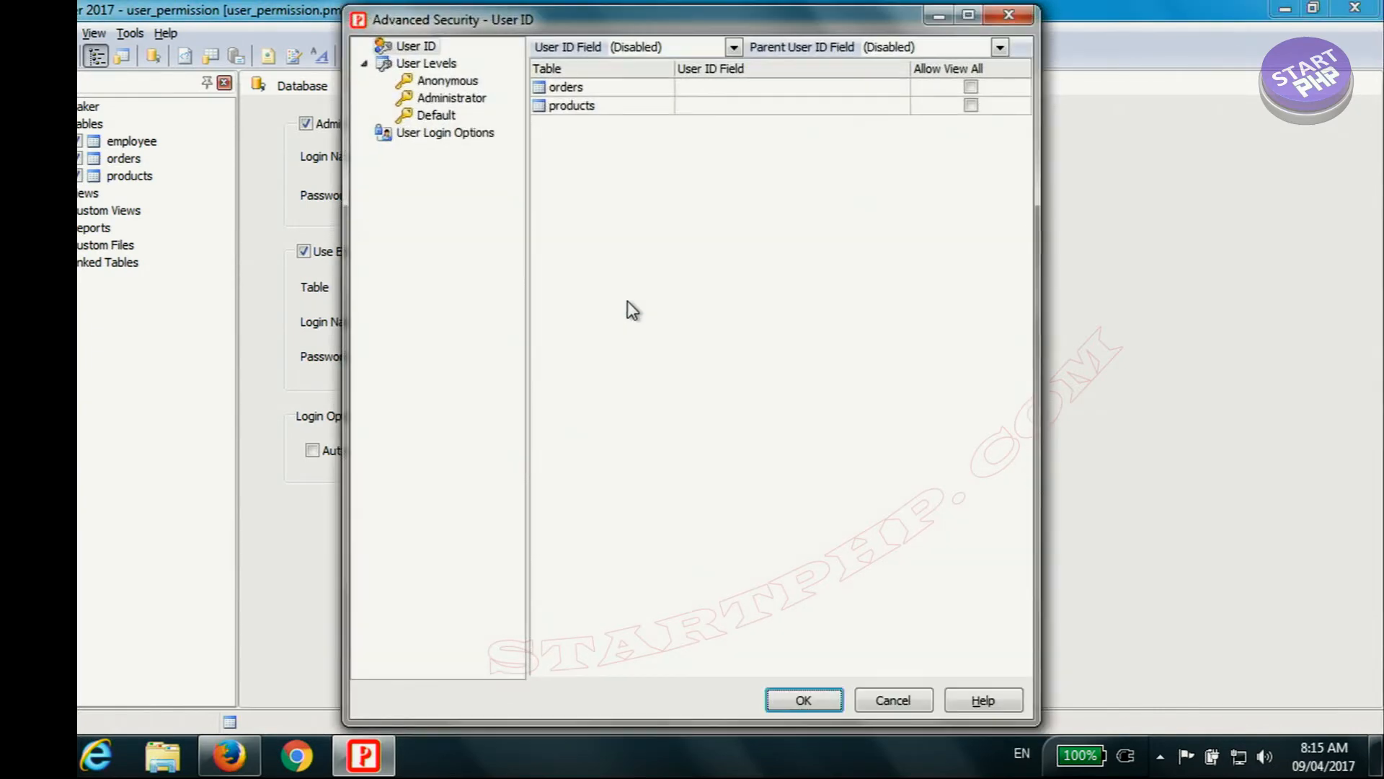
{"action": "left_click", "coordinate": [734, 48]}
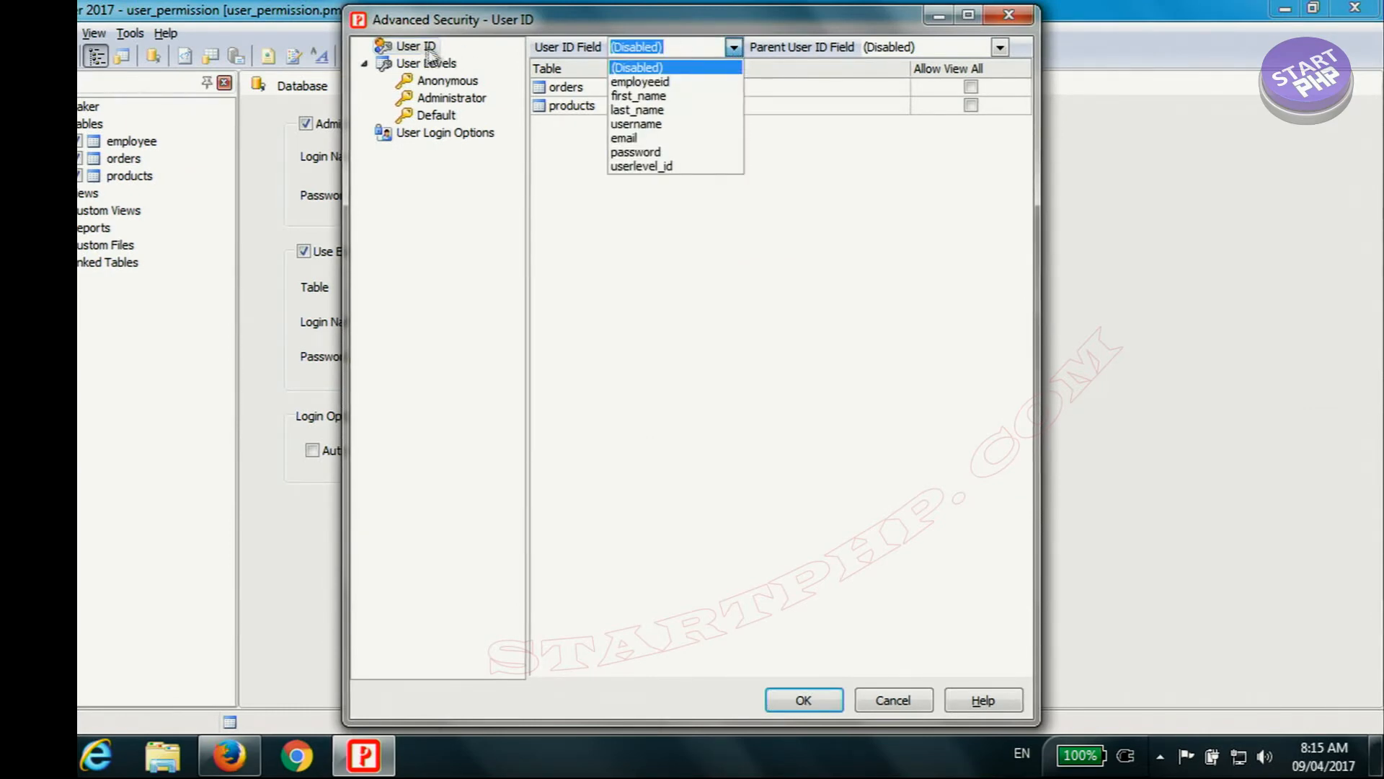
{"action": "left_click", "coordinate": [648, 82]}
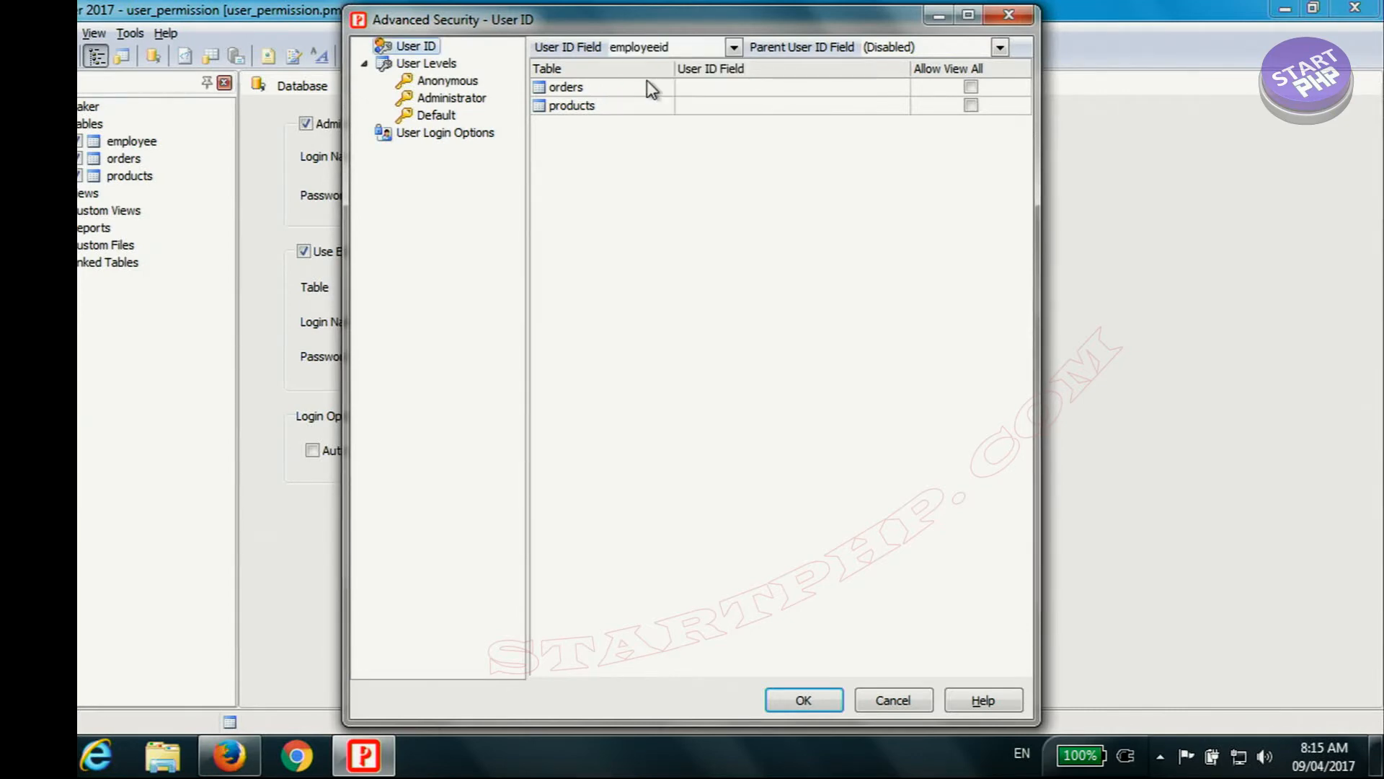
Step: Enable dynamic user levels and set the integer user level field to userlevel_id
{"action": "left_click", "coordinate": [439, 63]}
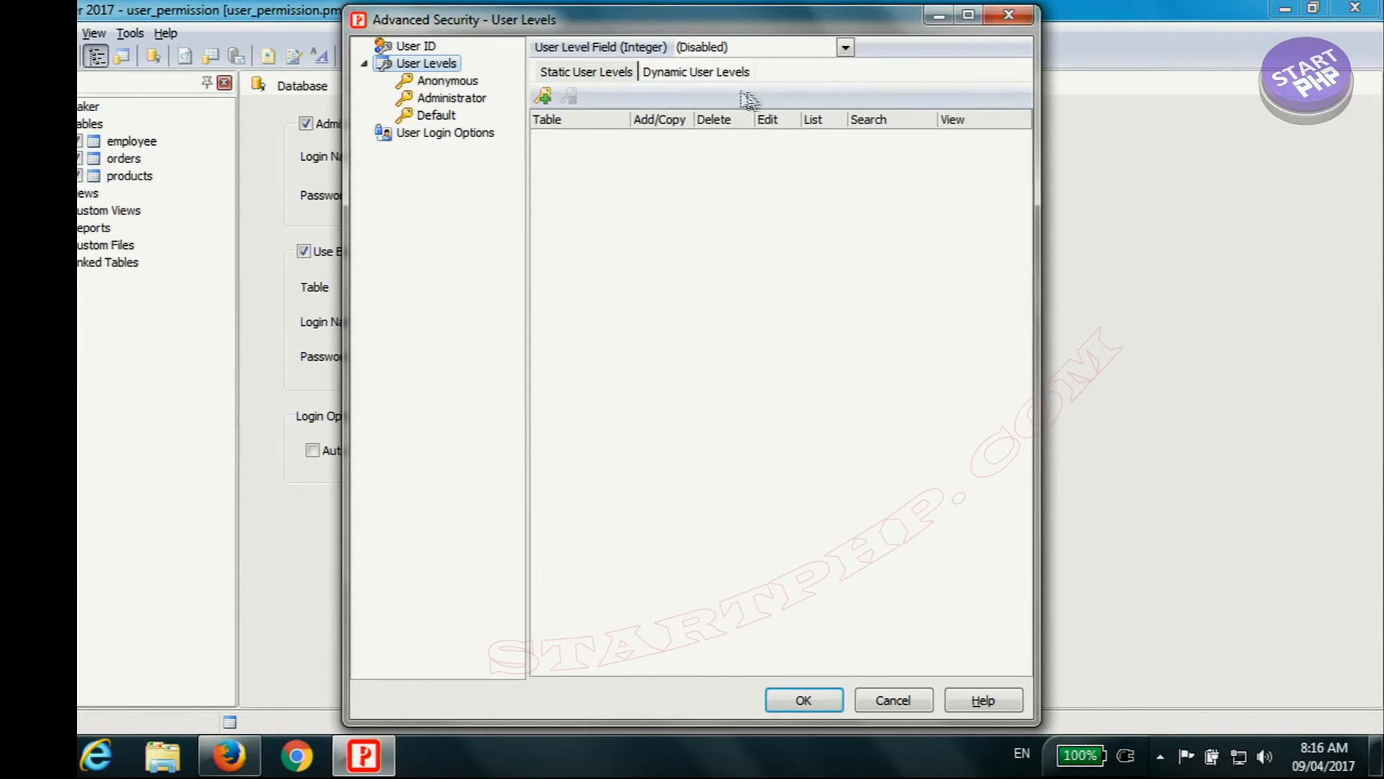
{"action": "left_click", "coordinate": [697, 77]}
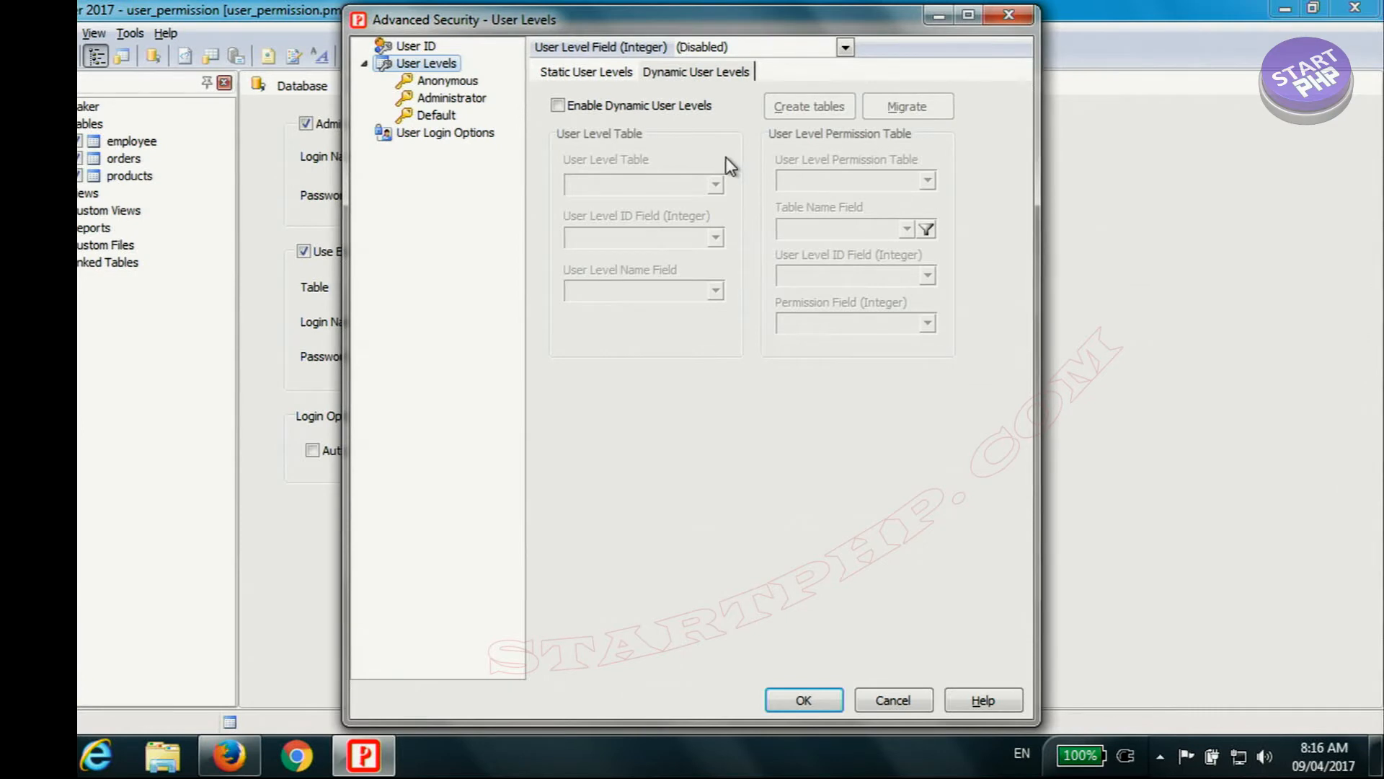
{"action": "left_click", "coordinate": [624, 106]}
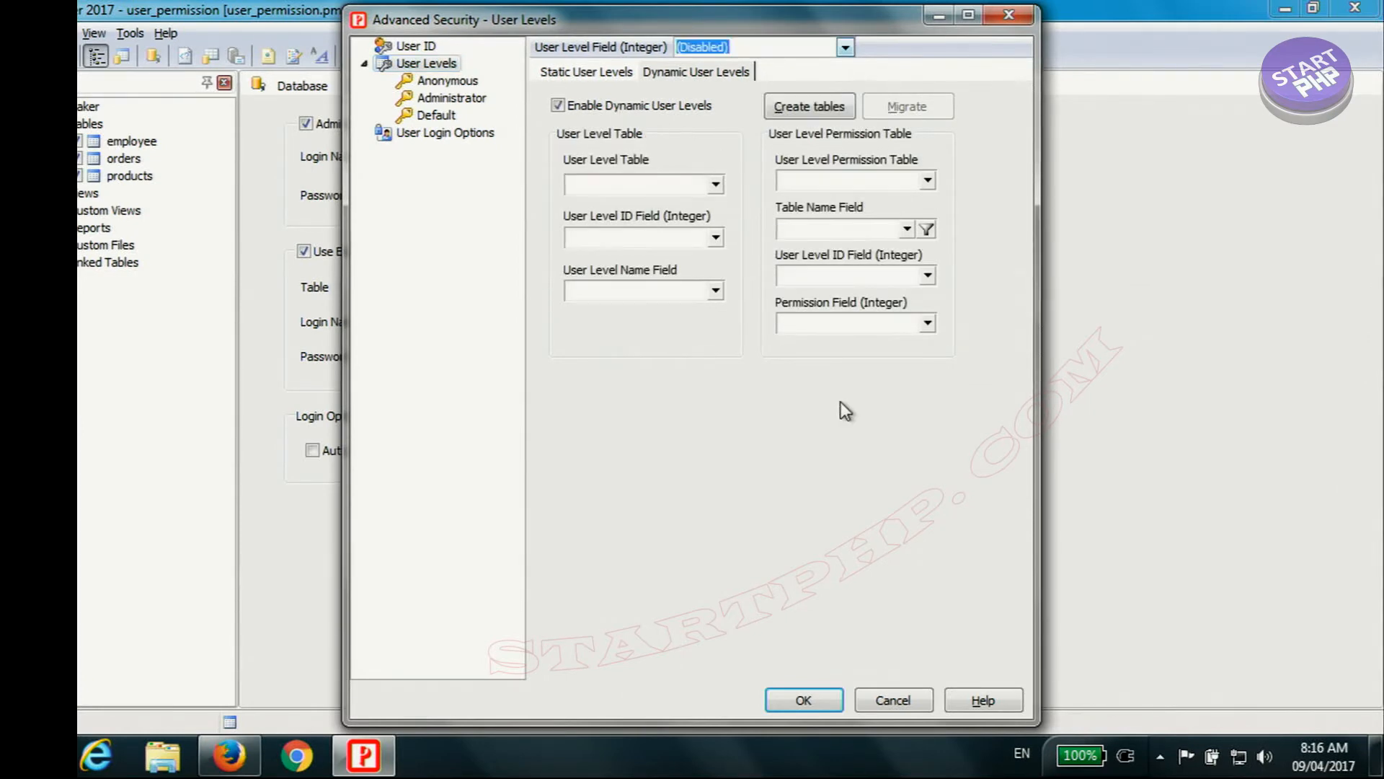
{"action": "left_click", "coordinate": [845, 47]}
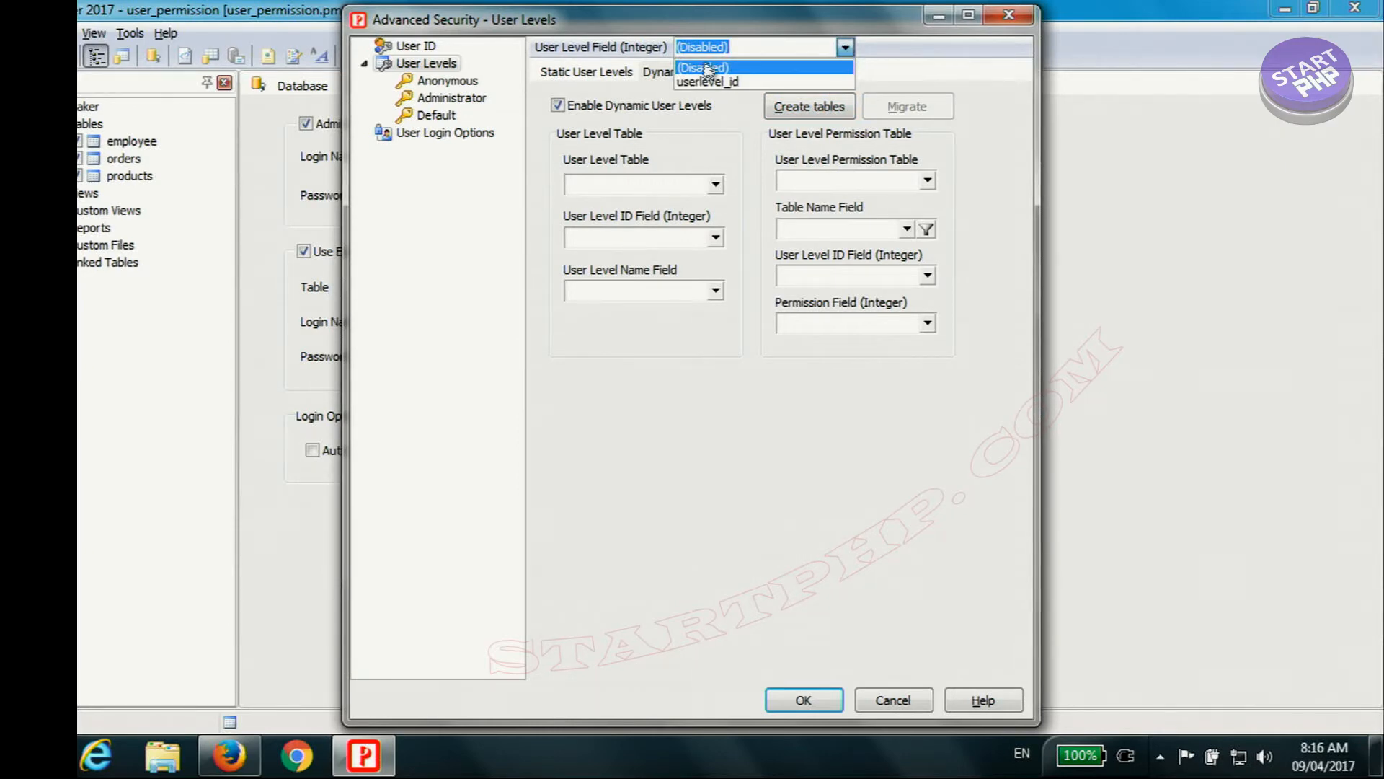
{"action": "left_click", "coordinate": [952, 74]}
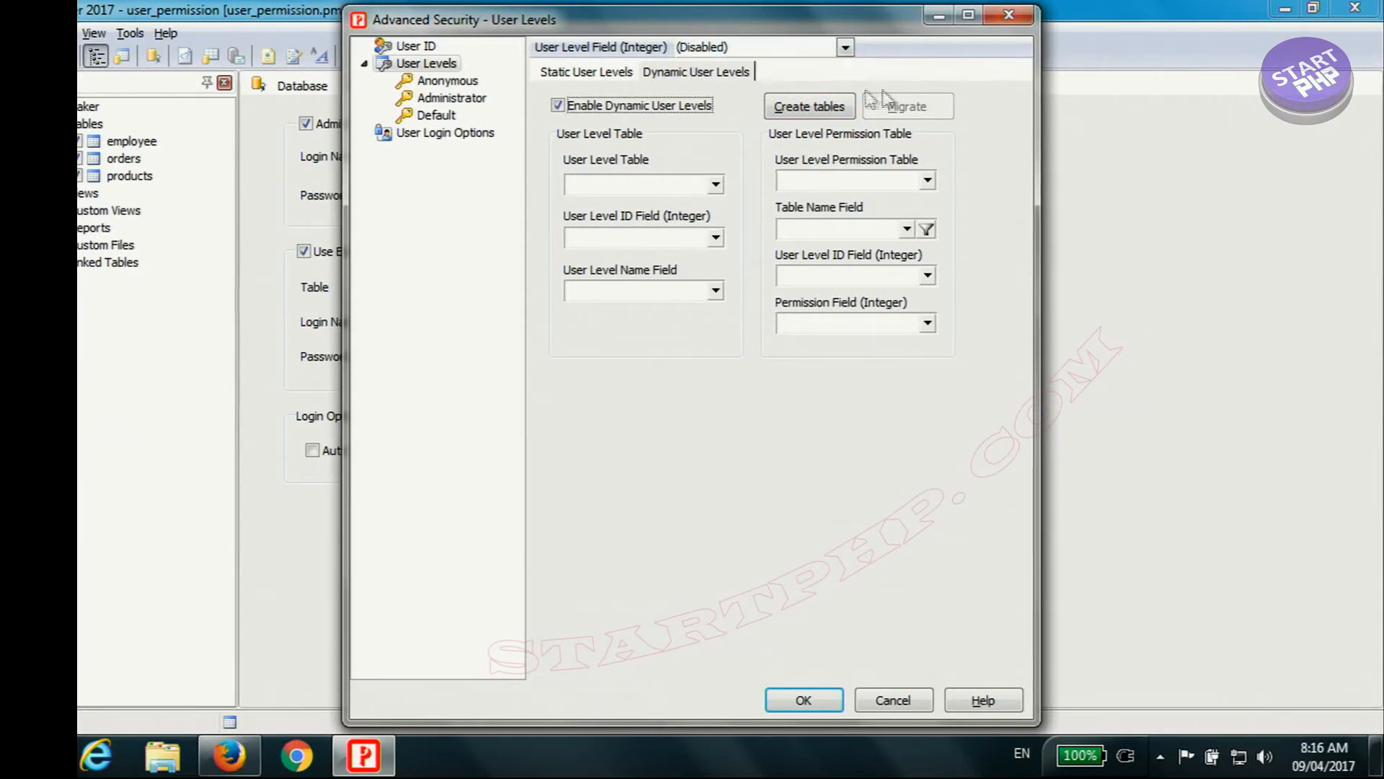
{"action": "left_click", "coordinate": [845, 48]}
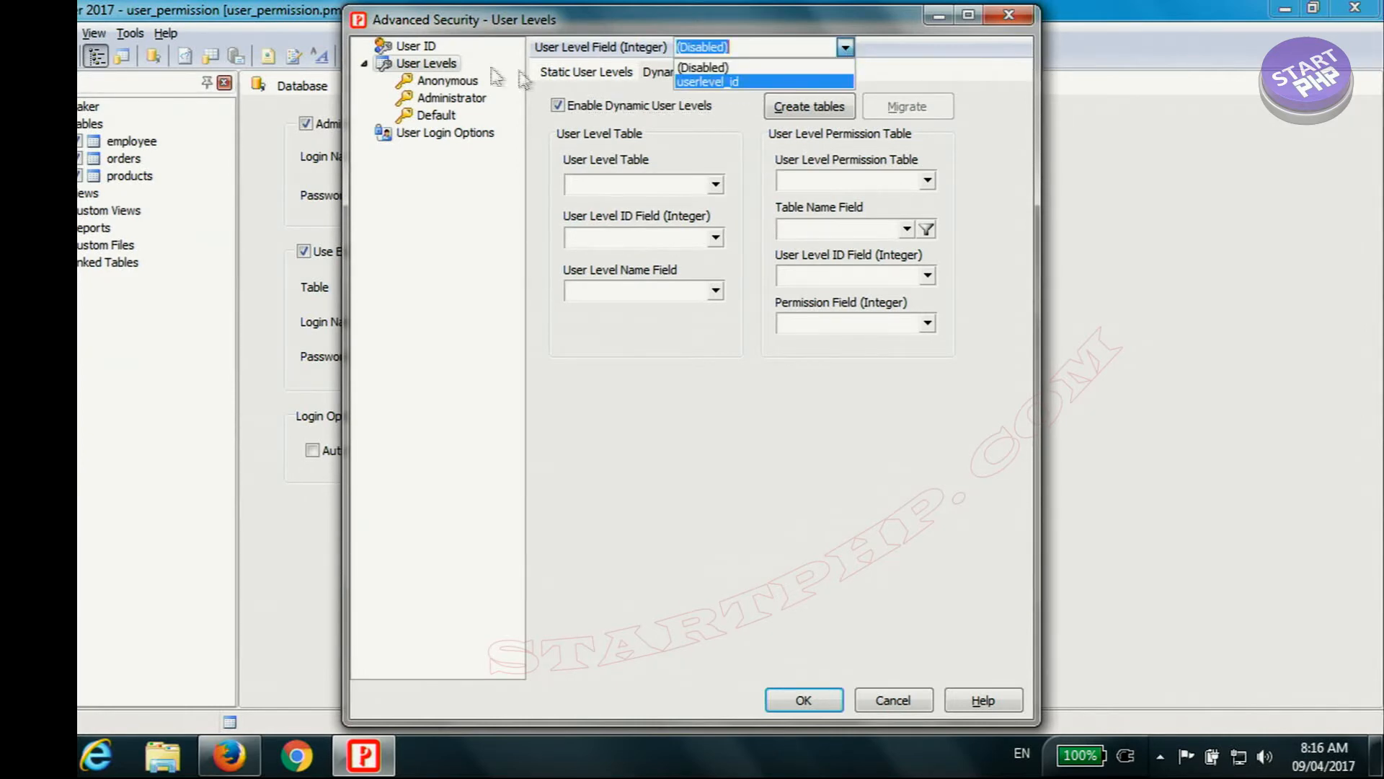
{"action": "left_click", "coordinate": [709, 85]}
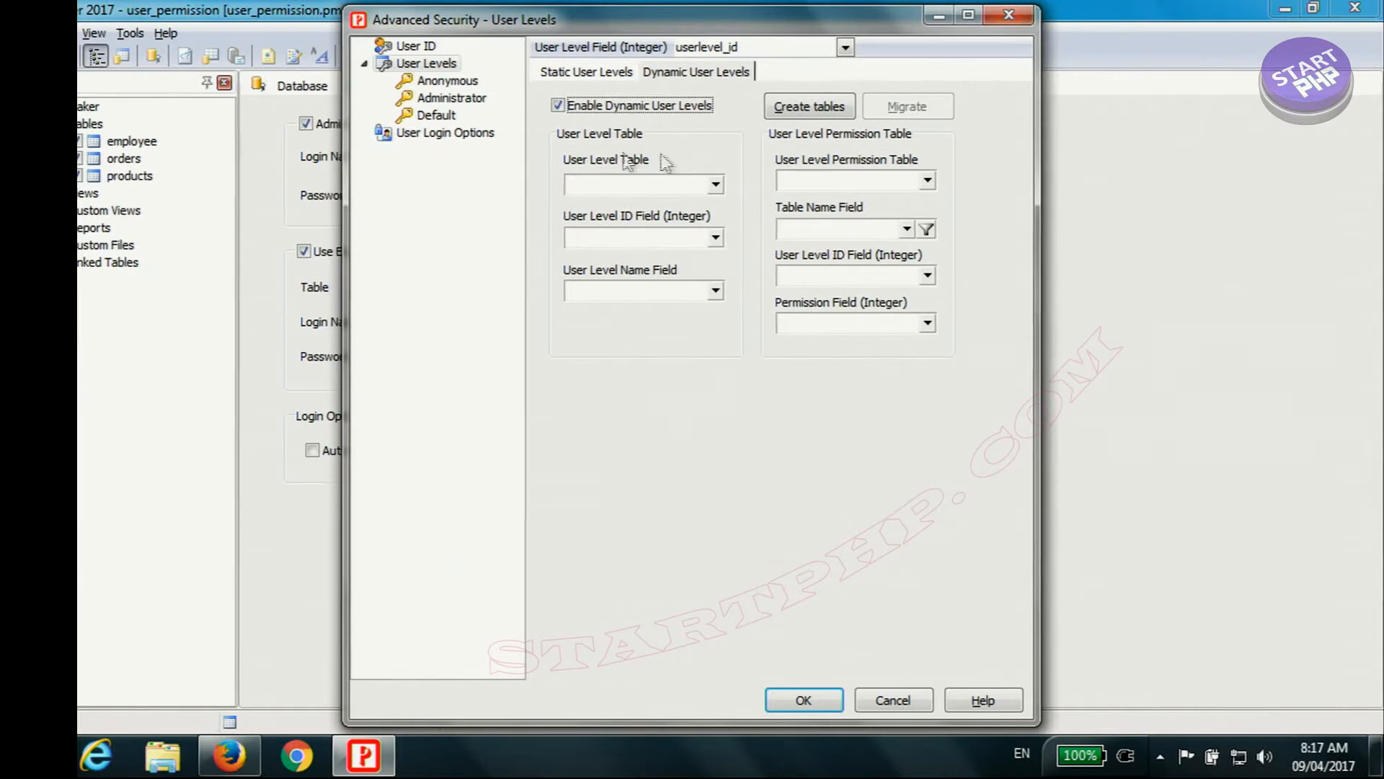
{"action": "key", "text": "Tab"}
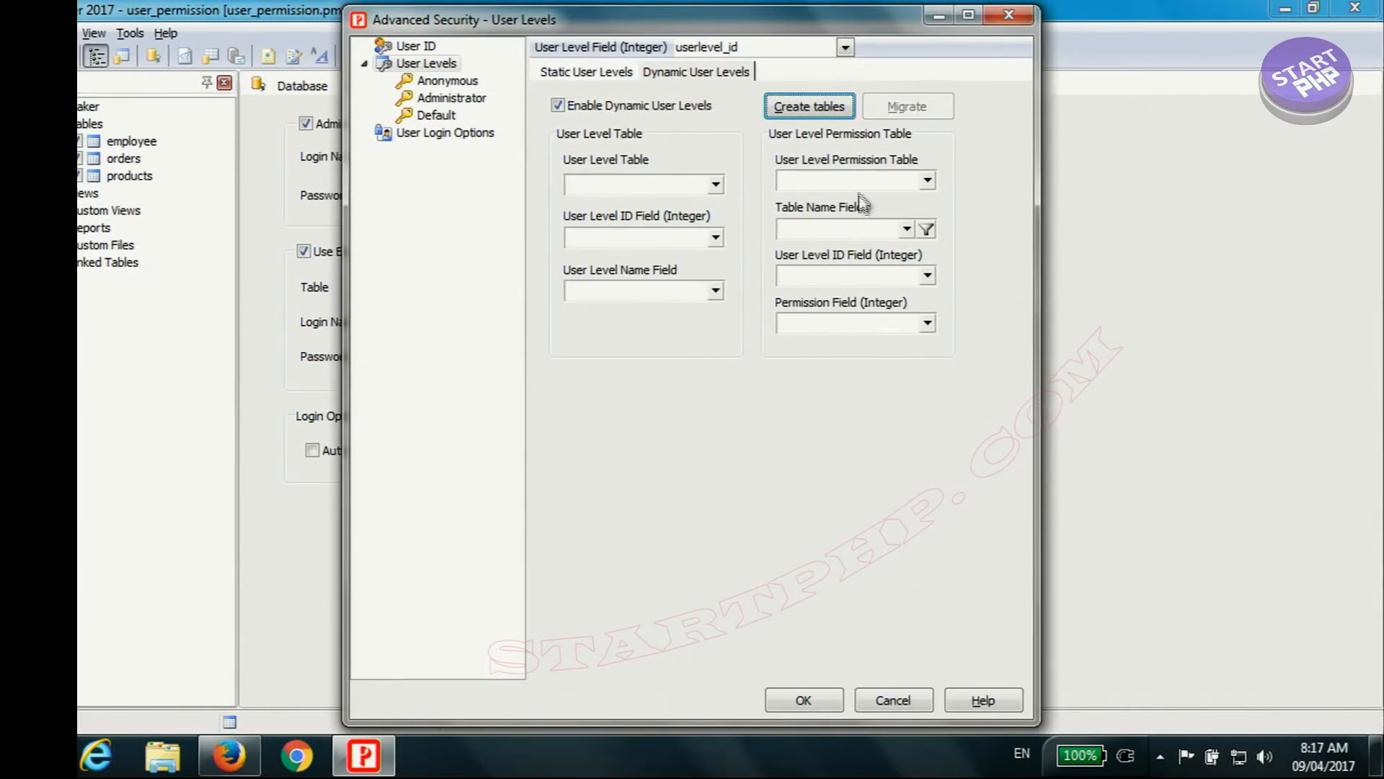
{"action": "left_click", "coordinate": [715, 184]}
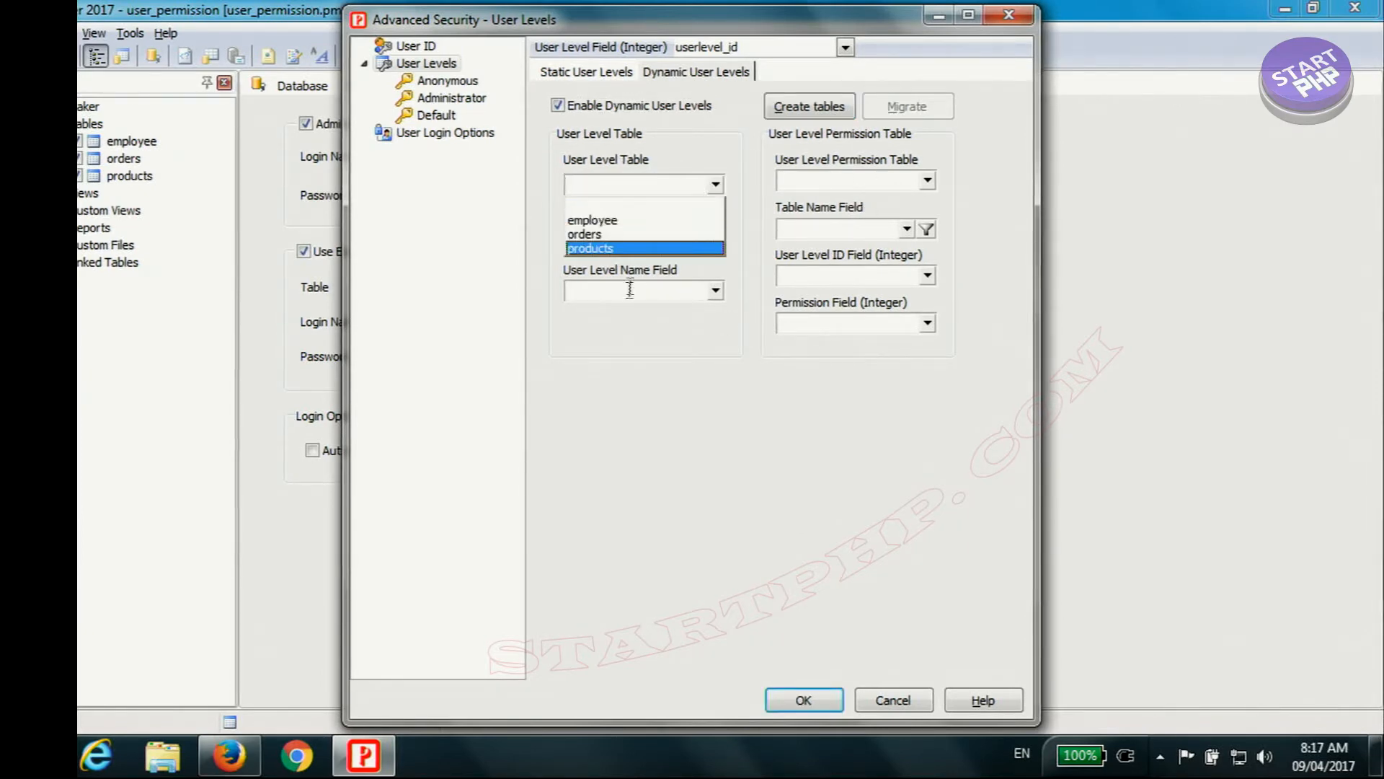
{"action": "left_click", "coordinate": [927, 180]}
{"action": "left_click", "coordinate": [941, 278]}
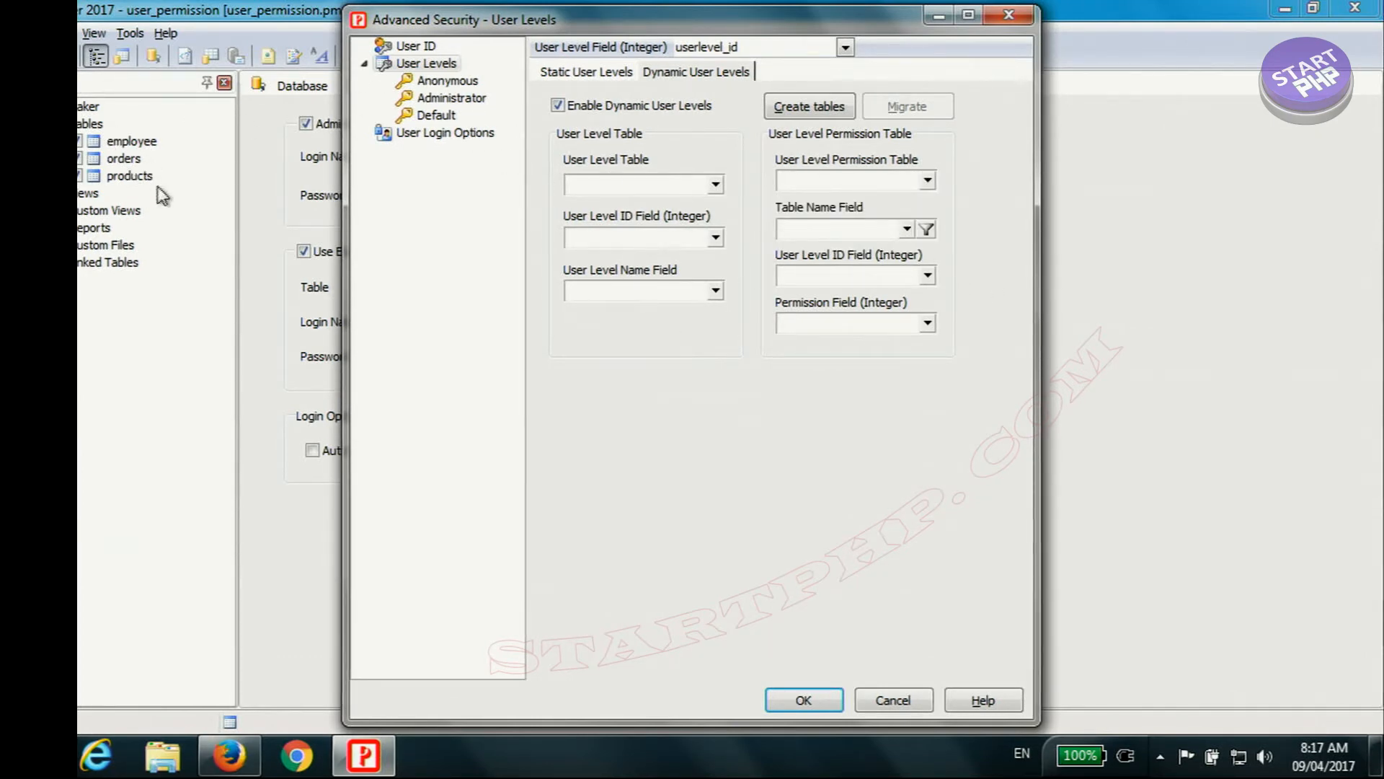
Step: Open table creation for the dynamic user levels and examine the proposed table and field names for user levels and permissions
{"action": "left_click", "coordinate": [809, 106]}
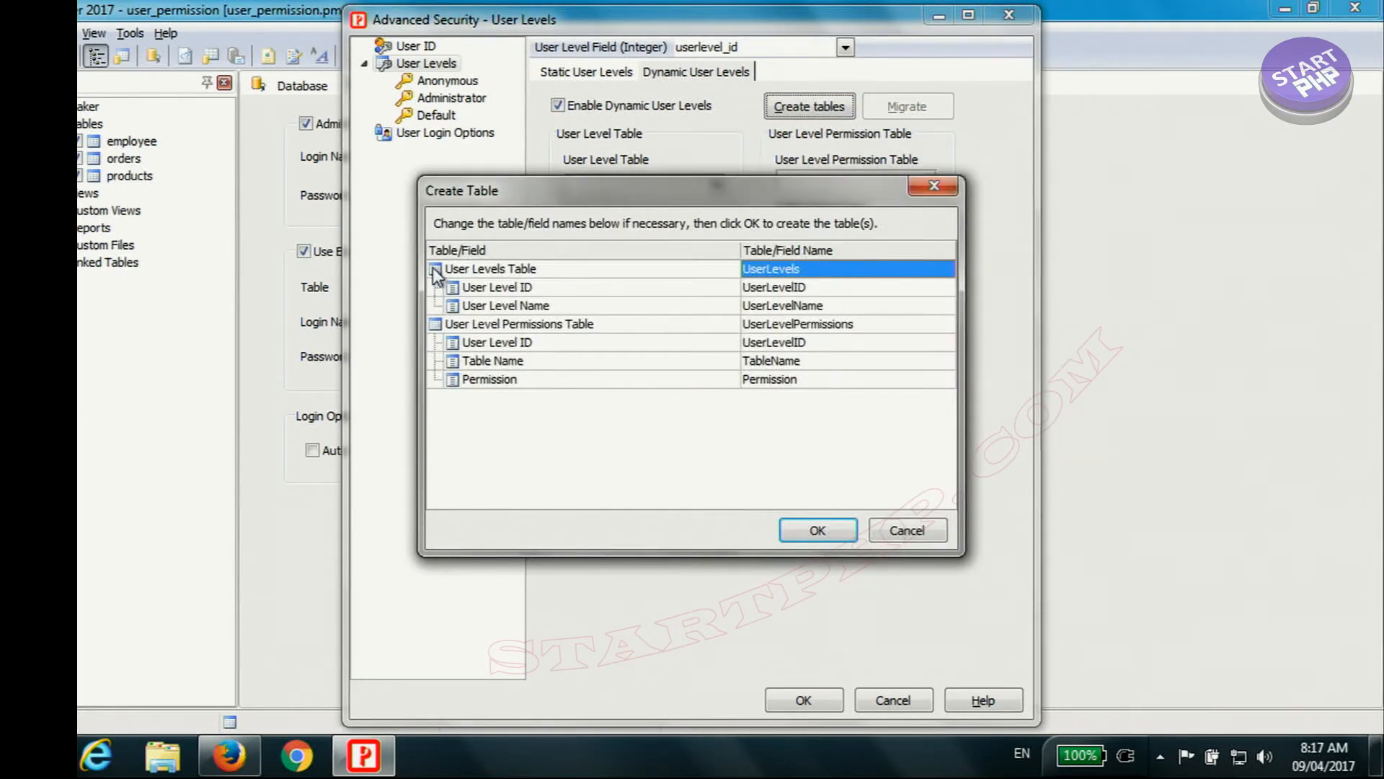
{"action": "left_click", "coordinate": [484, 275]}
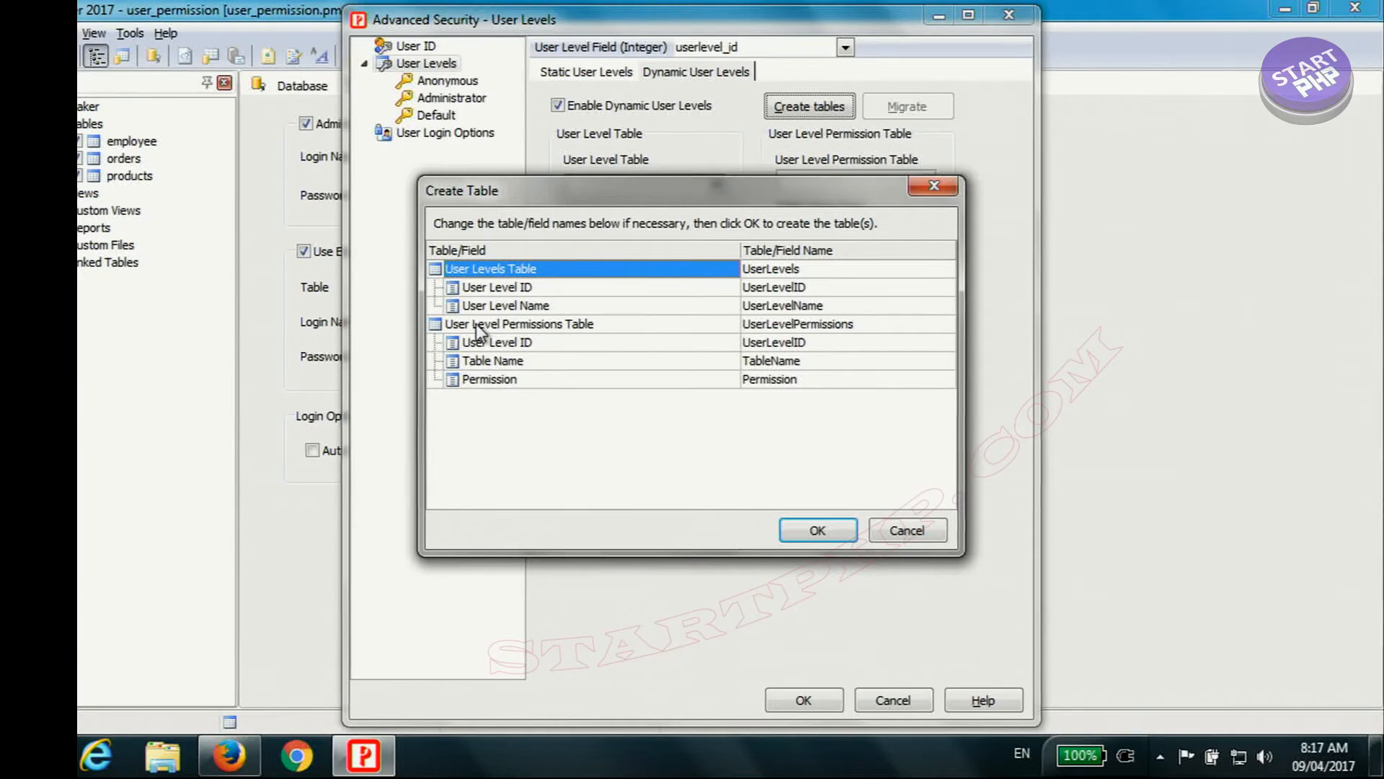
{"action": "left_click", "coordinate": [492, 289]}
{"action": "left_click", "coordinate": [497, 306]}
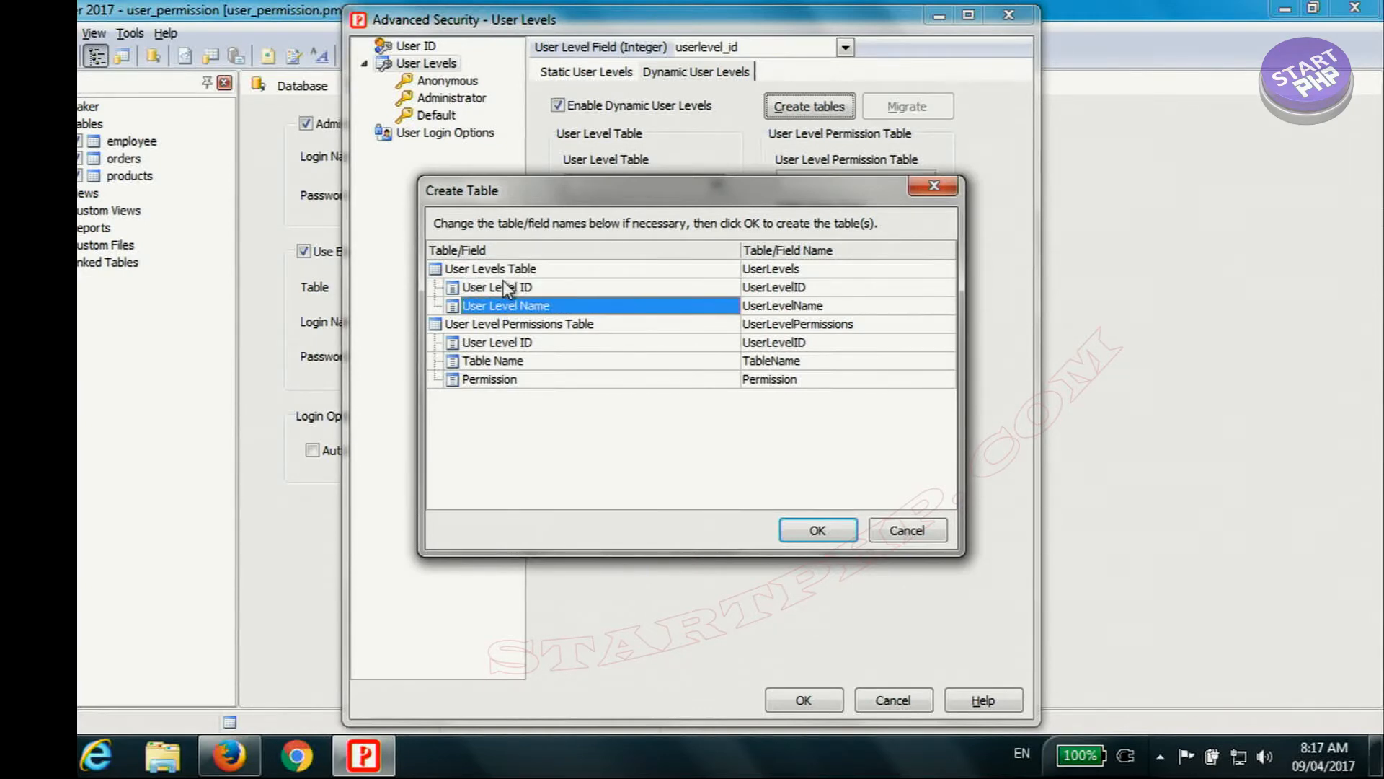
{"action": "left_click", "coordinate": [483, 326]}
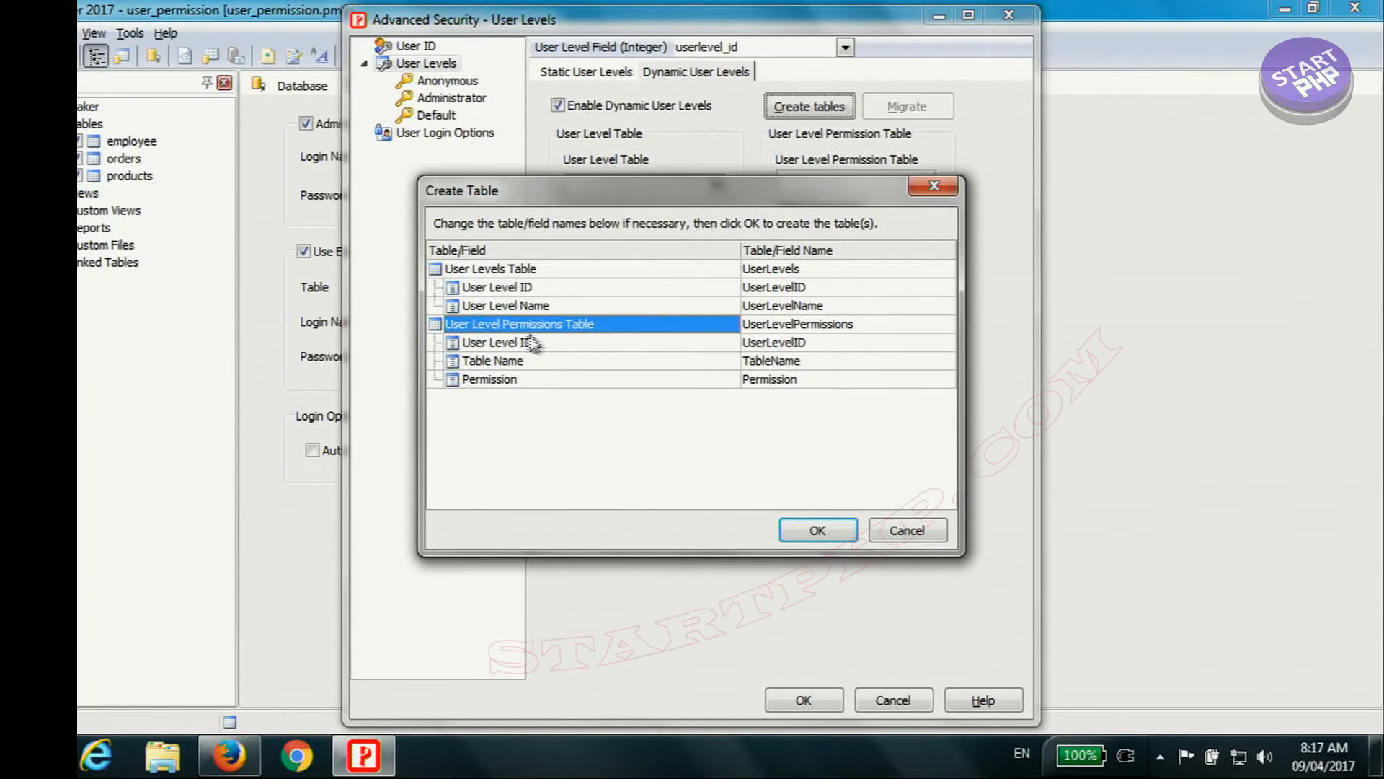
{"action": "left_click", "coordinate": [496, 341]}
{"action": "left_click", "coordinate": [495, 362]}
{"action": "left_click", "coordinate": [495, 380]}
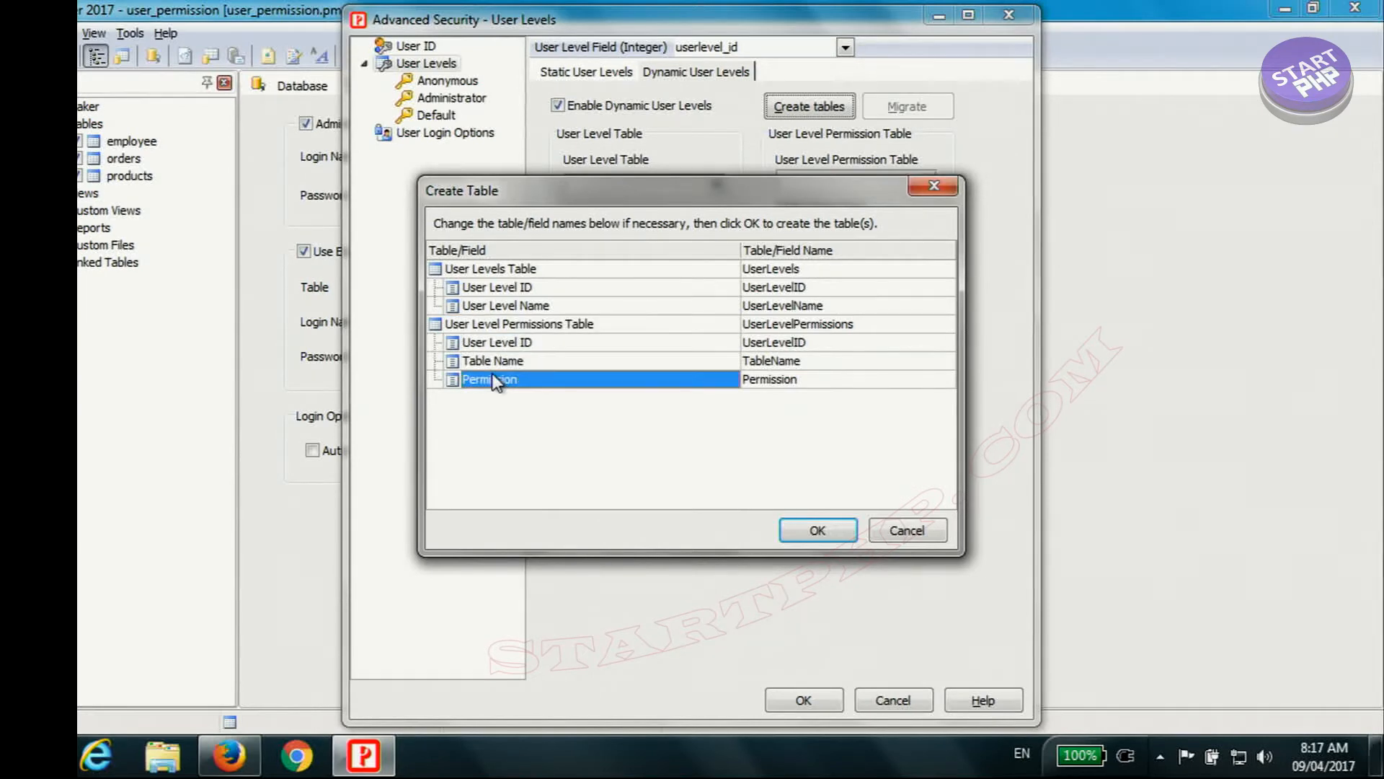
{"action": "left_click", "coordinate": [822, 271]}
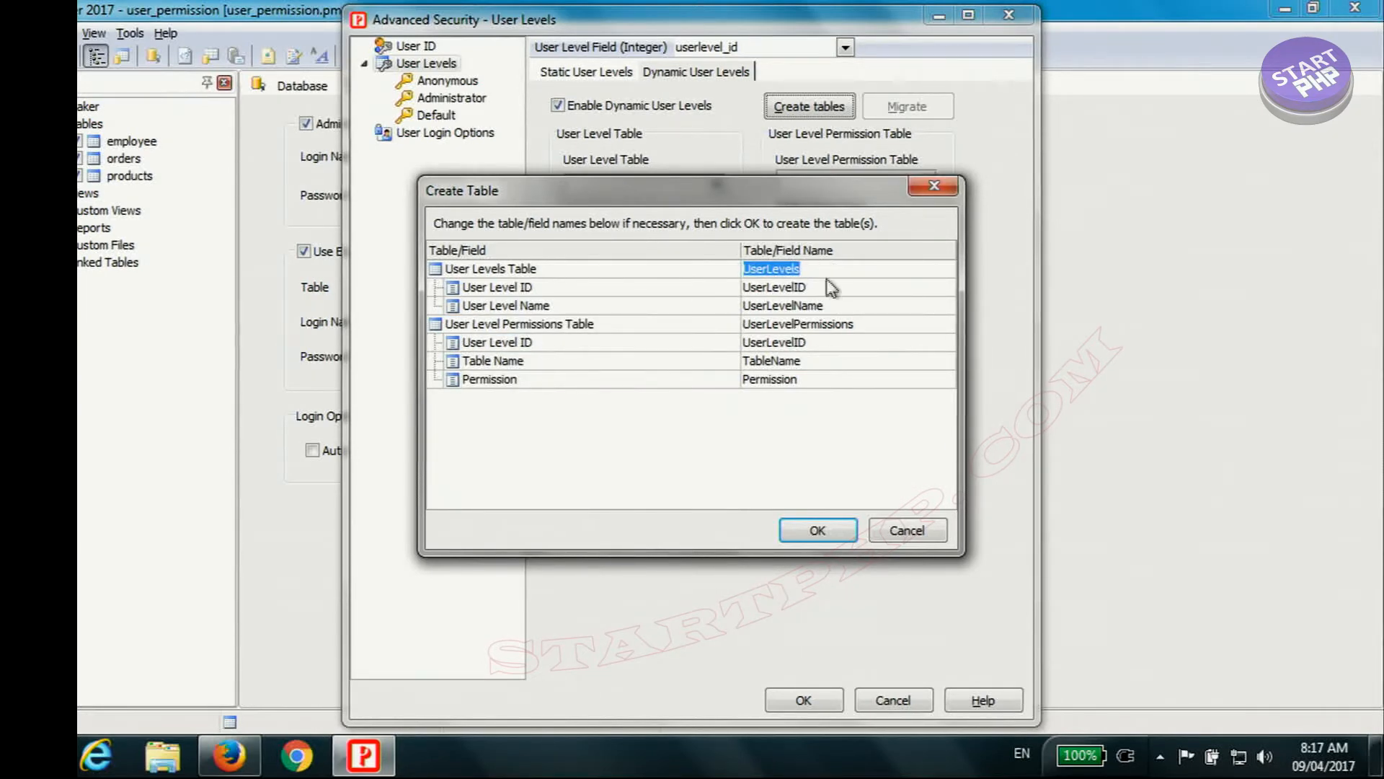
{"action": "left_click", "coordinate": [533, 273]}
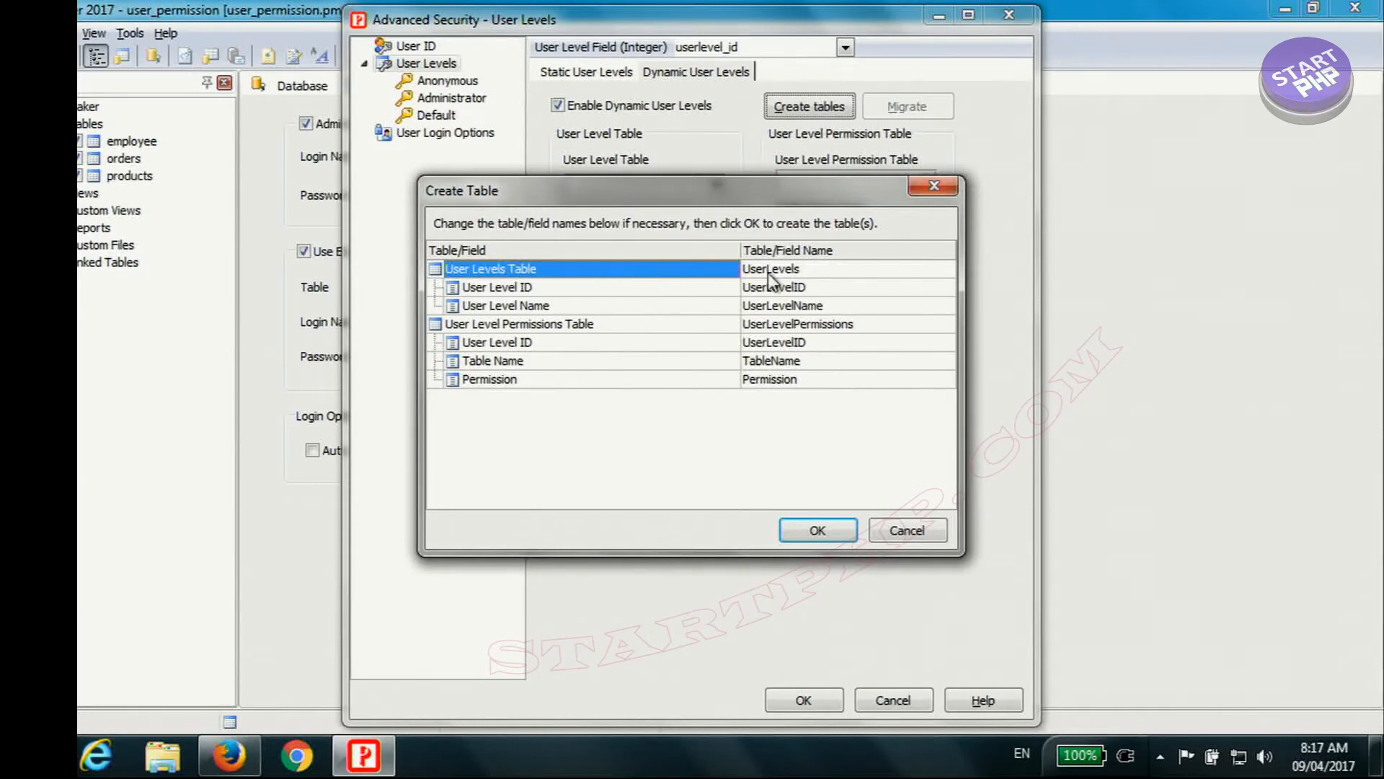
{"action": "left_click", "coordinate": [815, 274]}
{"action": "left_click", "coordinate": [779, 288]}
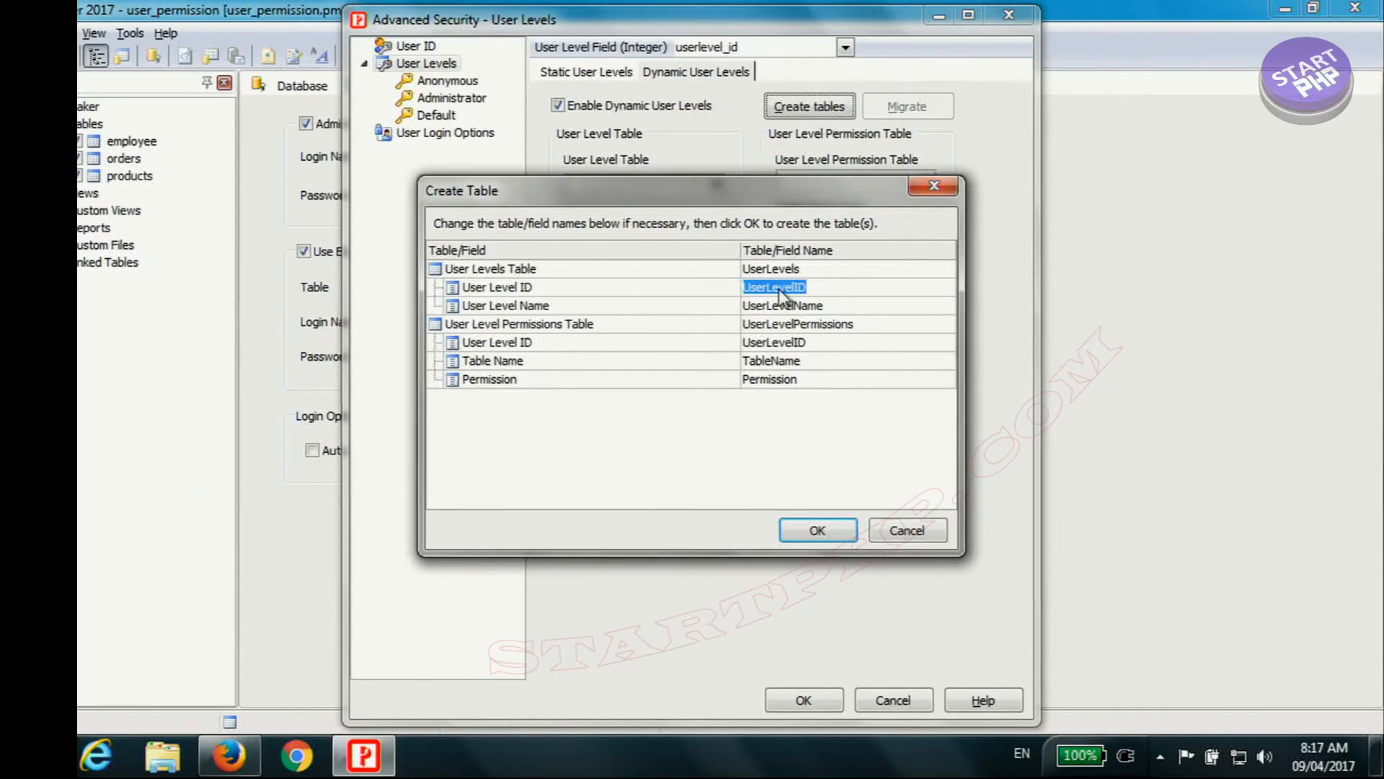
{"action": "left_click", "coordinate": [834, 306]}
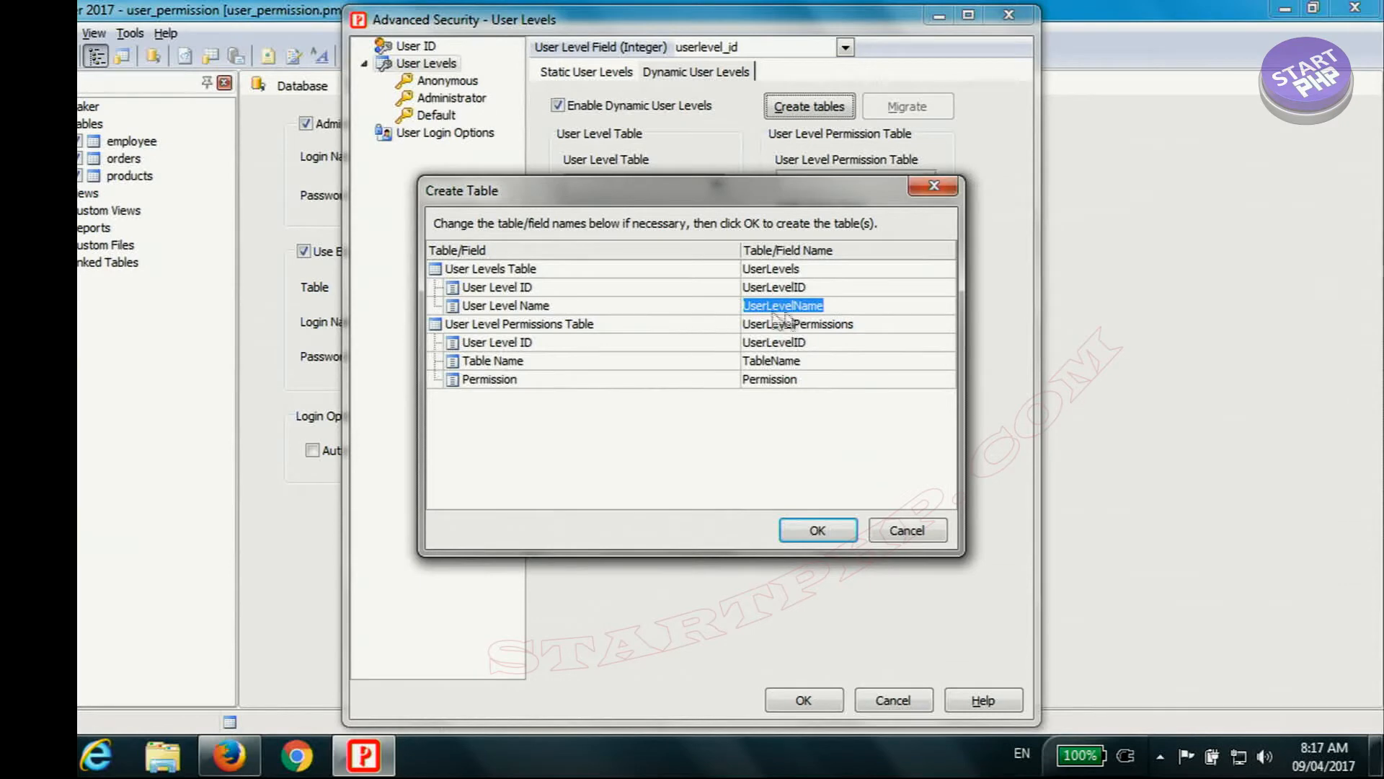
{"action": "left_click", "coordinate": [831, 288]}
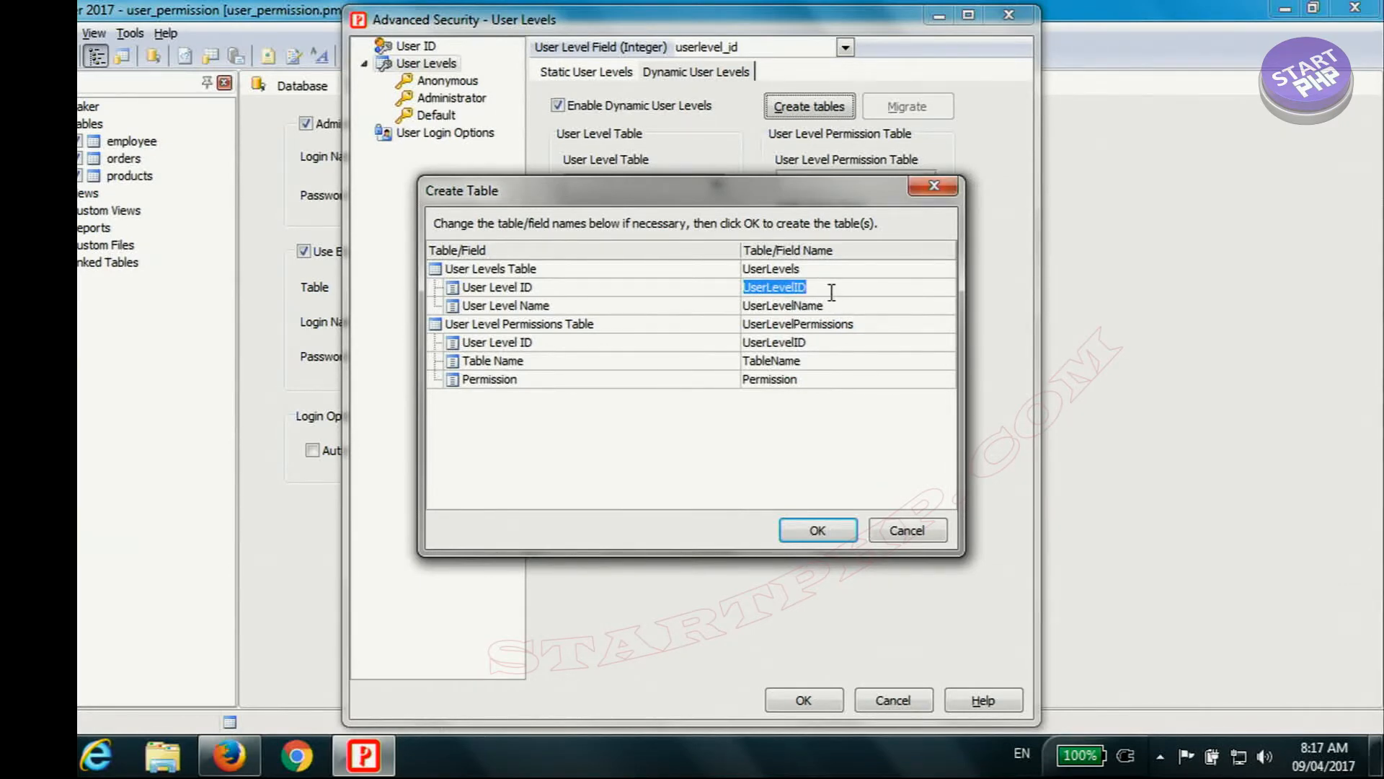
{"action": "left_click", "coordinate": [845, 308]}
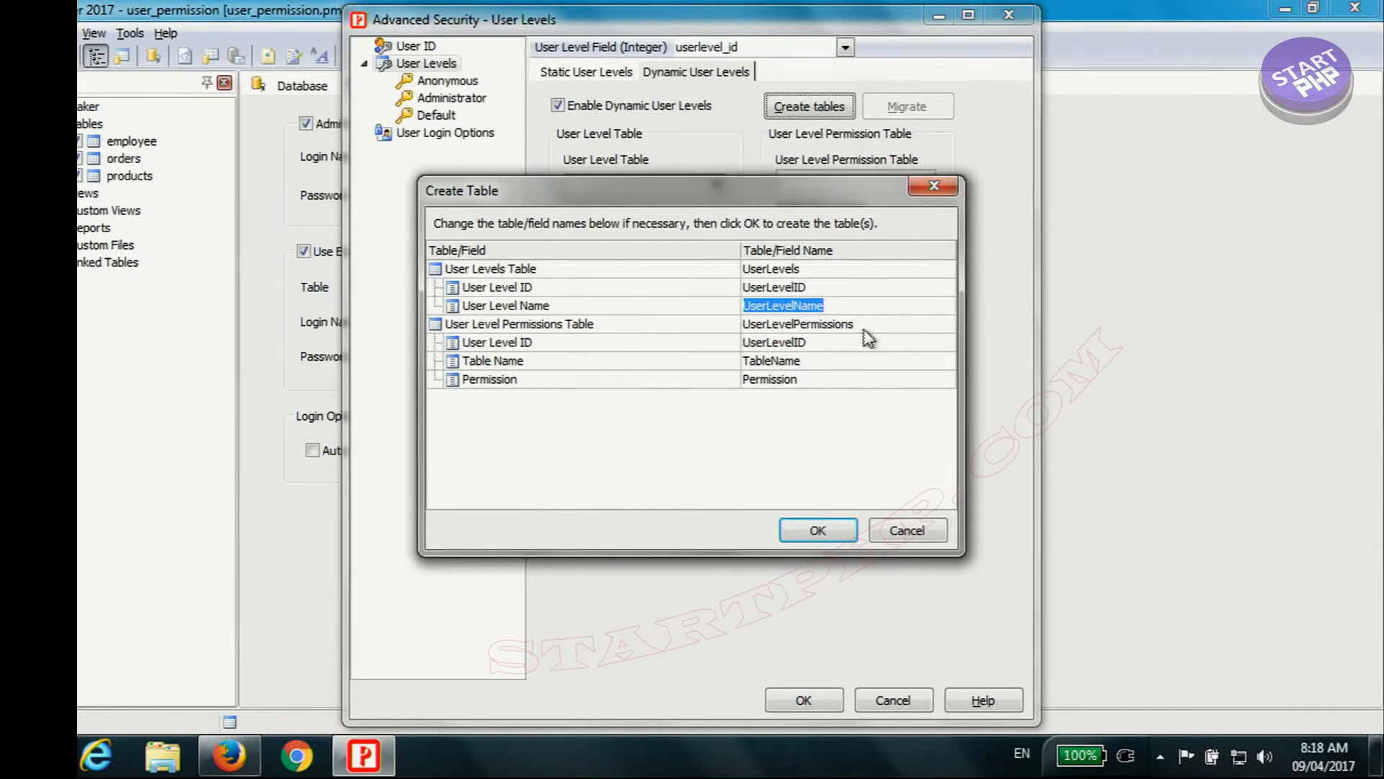
{"action": "left_click", "coordinate": [859, 326]}
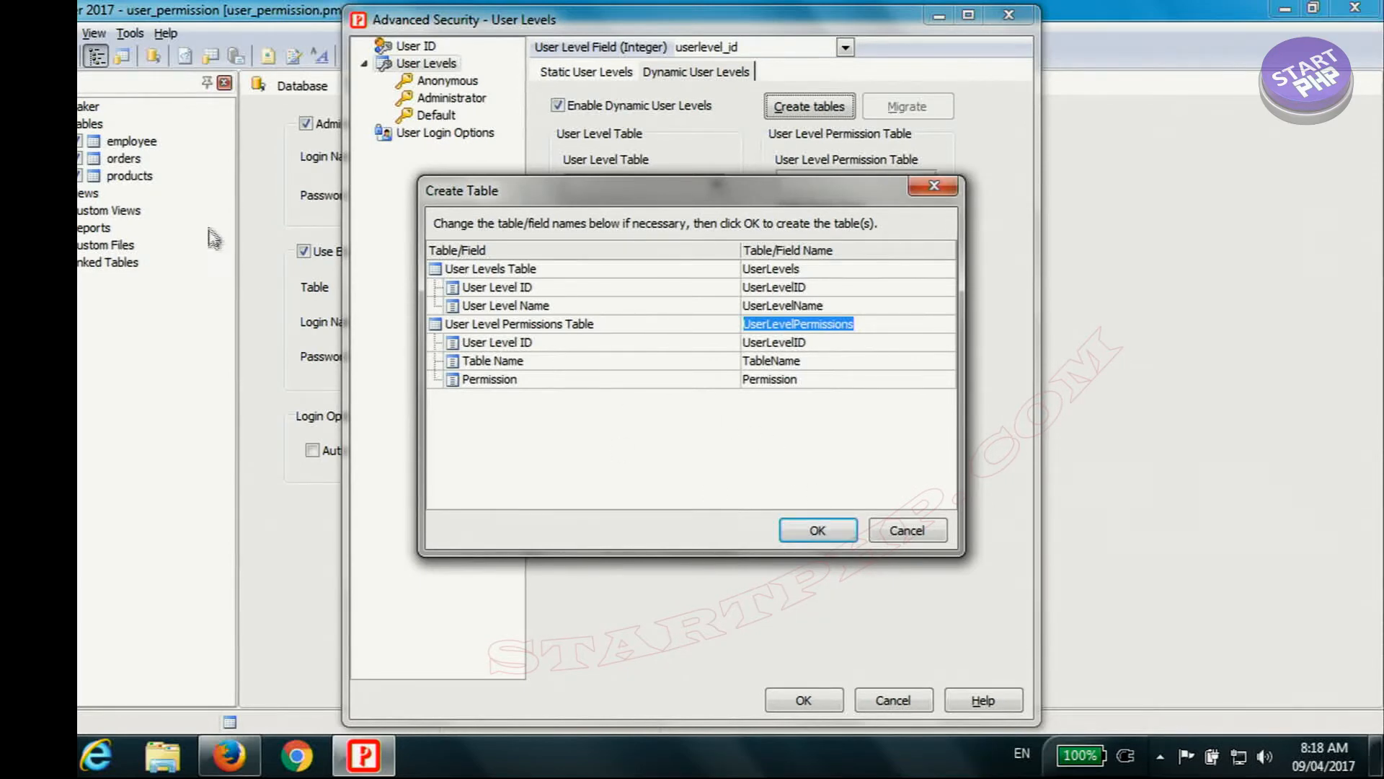
Step: Create the UserLevels and UserLevelPermissions tables with the proposed names and accept the advanced security settings
{"action": "left_click", "coordinate": [818, 530]}
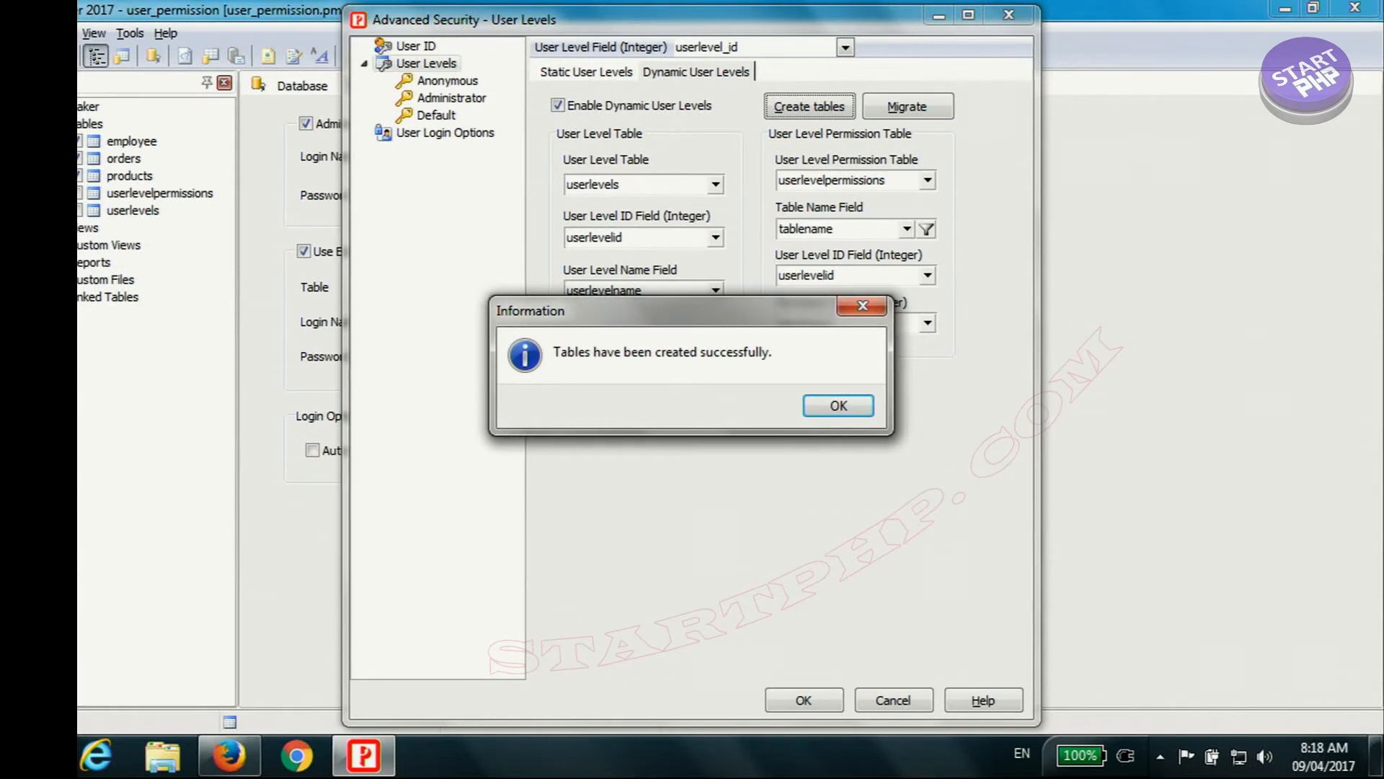
{"action": "left_click", "coordinate": [843, 408]}
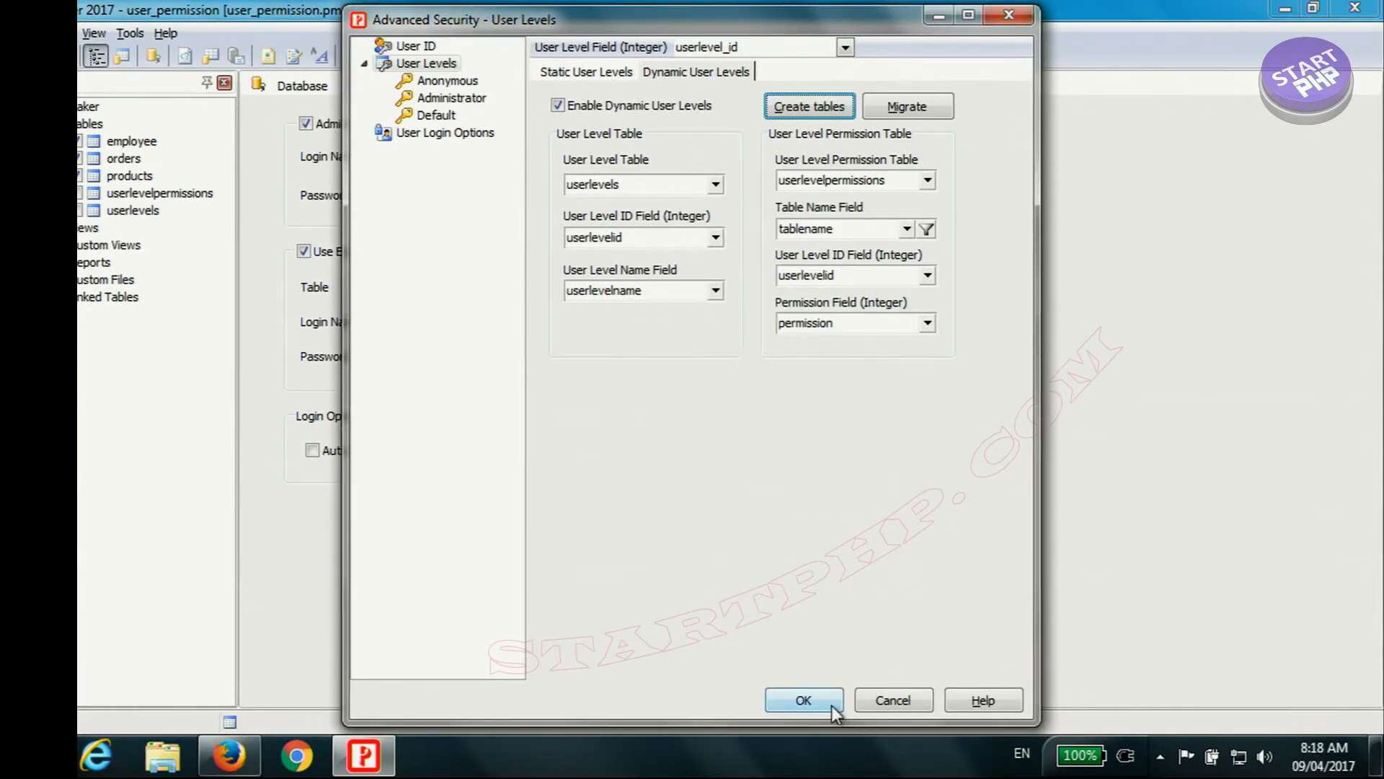
{"action": "left_click", "coordinate": [803, 700]}
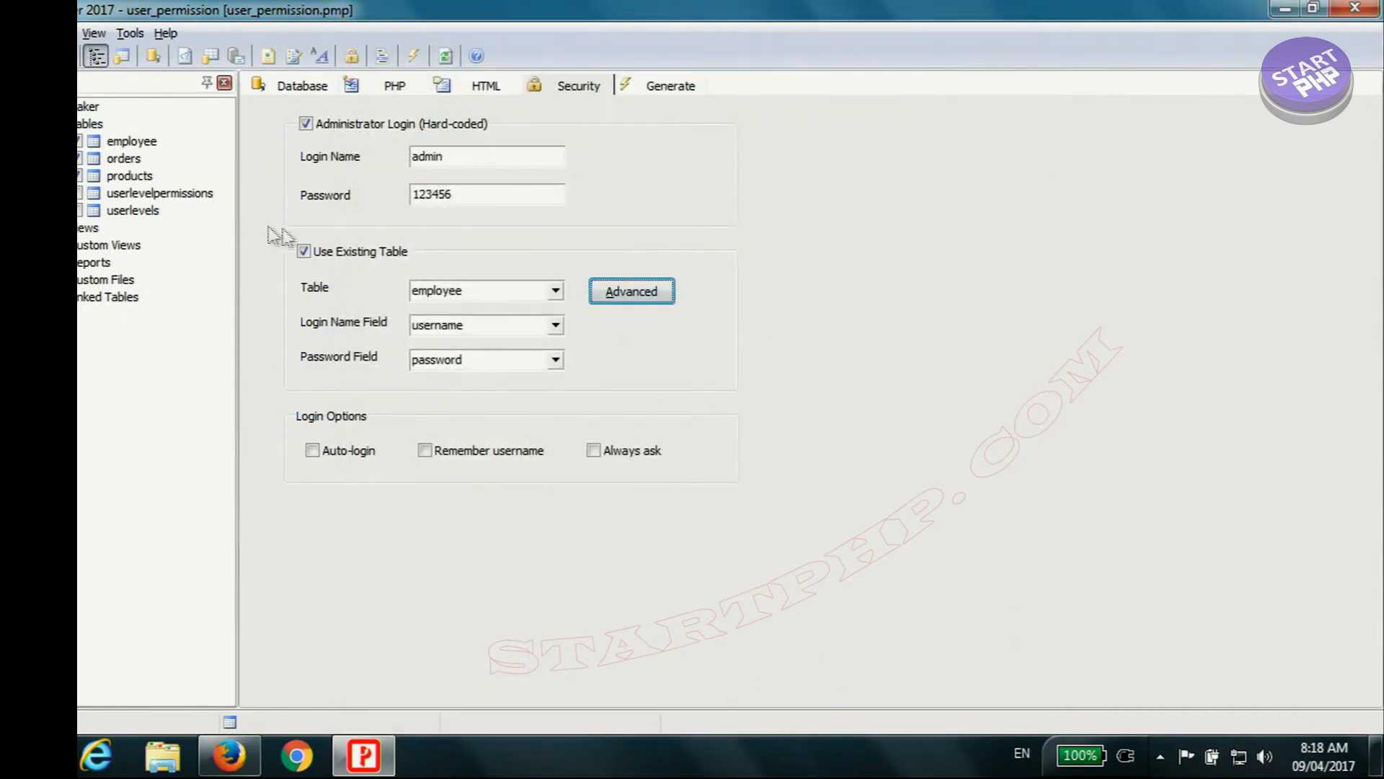
Step: Include the userlevelpermissions and userlevels tables in the project's generation
{"action": "left_click", "coordinate": [81, 201]}
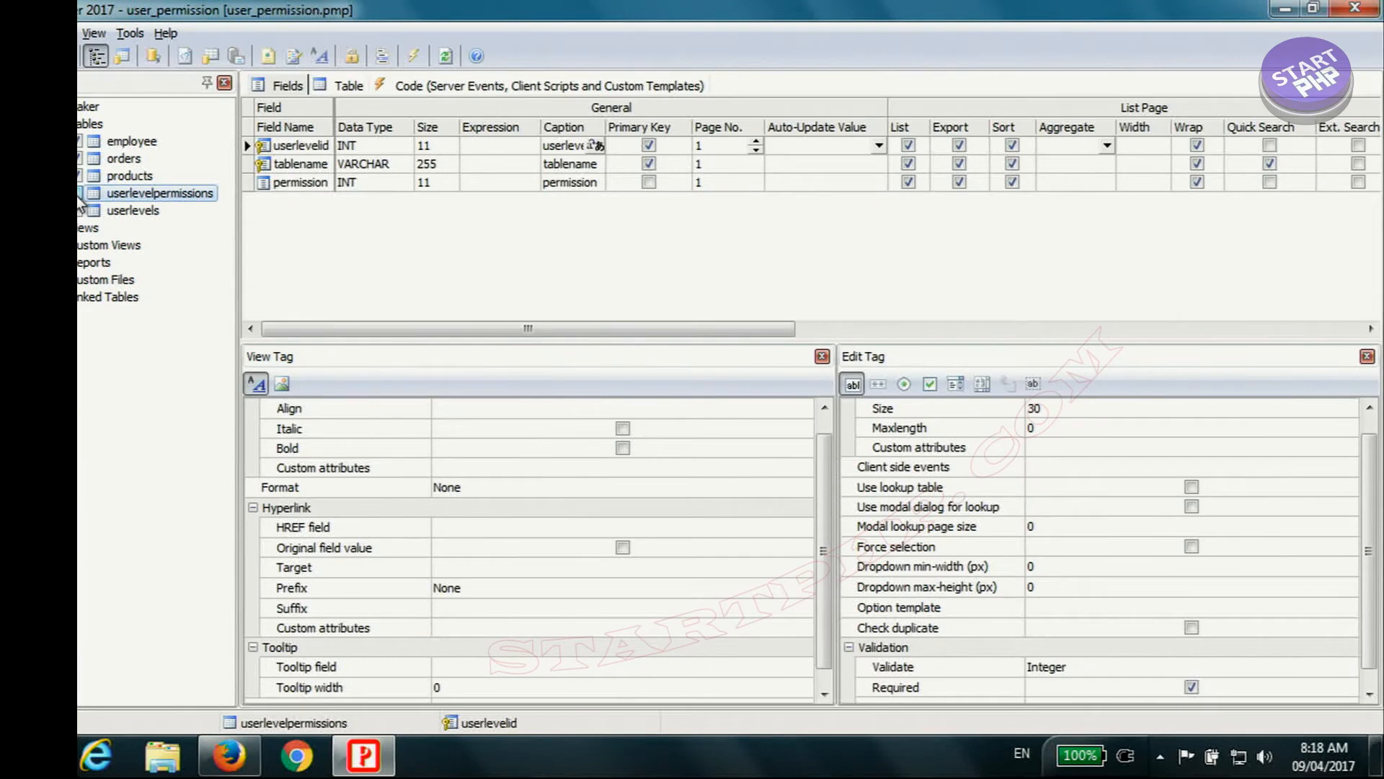
{"action": "left_click", "coordinate": [81, 210]}
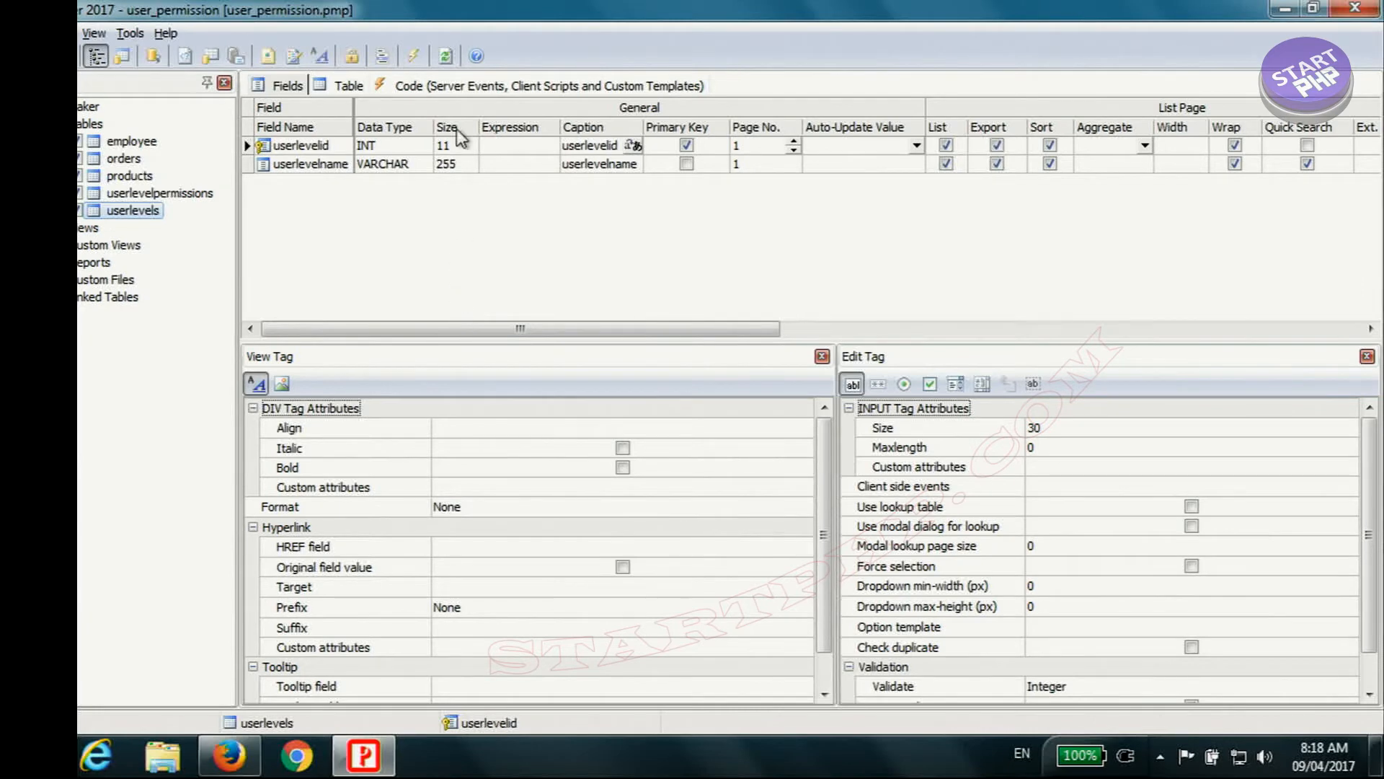
Step: Set the employee table's userlevel_id field to a SELECT edit tag with lookup table userlevels and link field userlevelid
{"action": "left_click", "coordinate": [131, 141]}
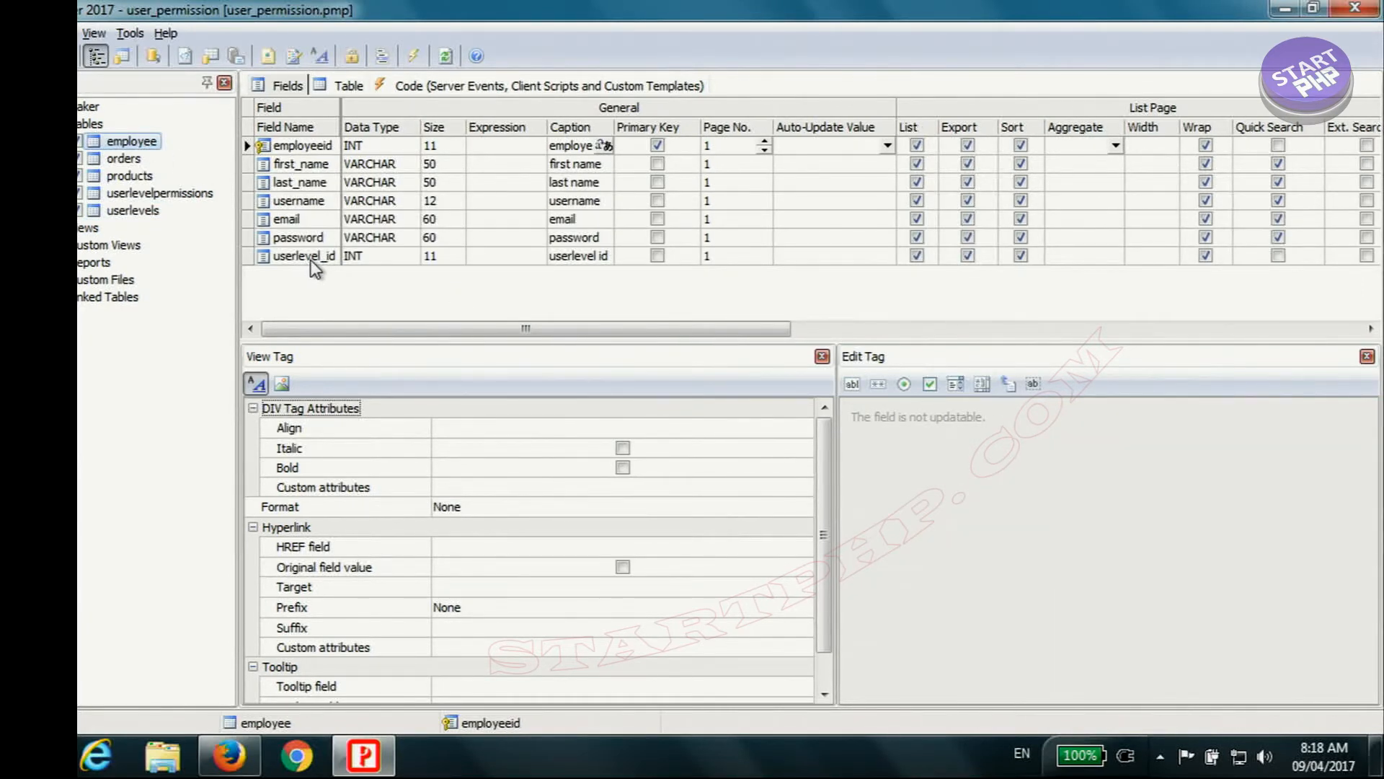
{"action": "left_click", "coordinate": [312, 258]}
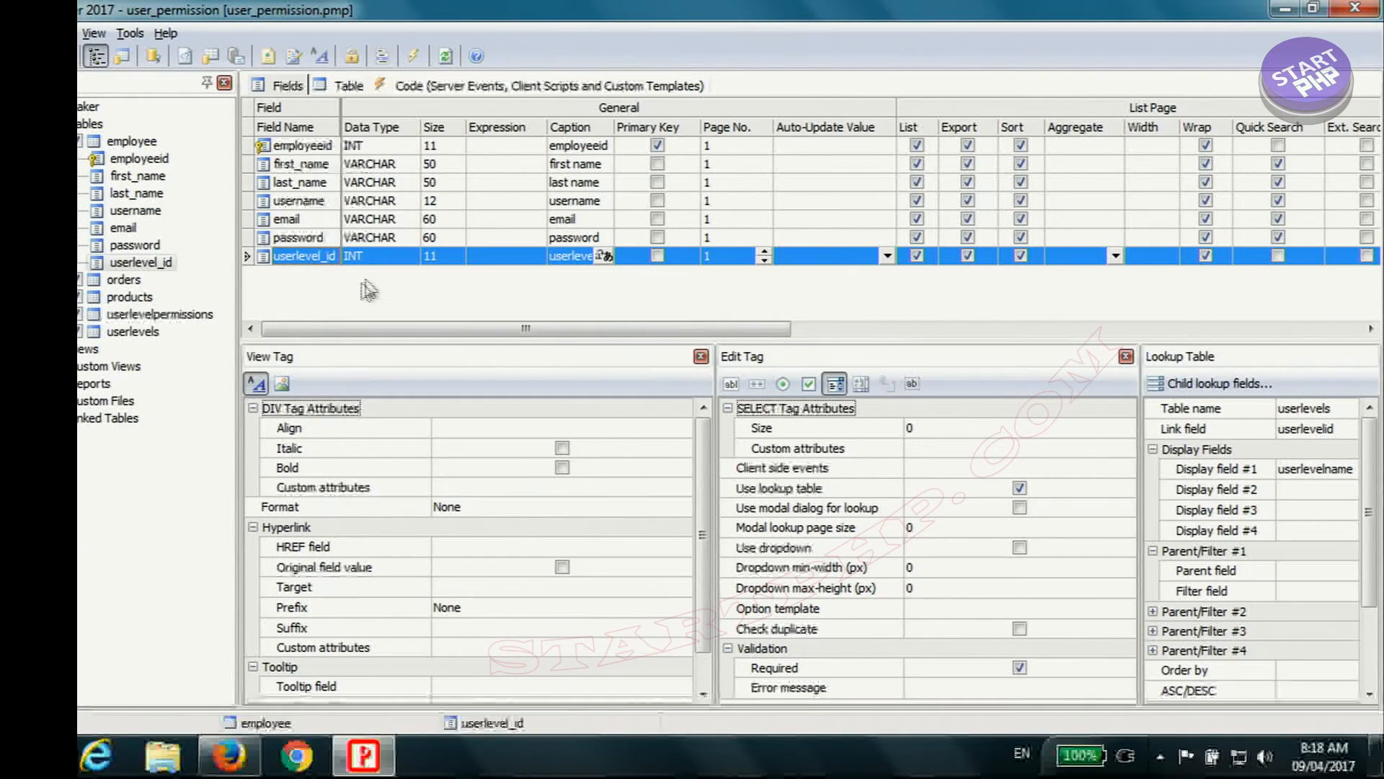
{"action": "left_click", "coordinate": [835, 386]}
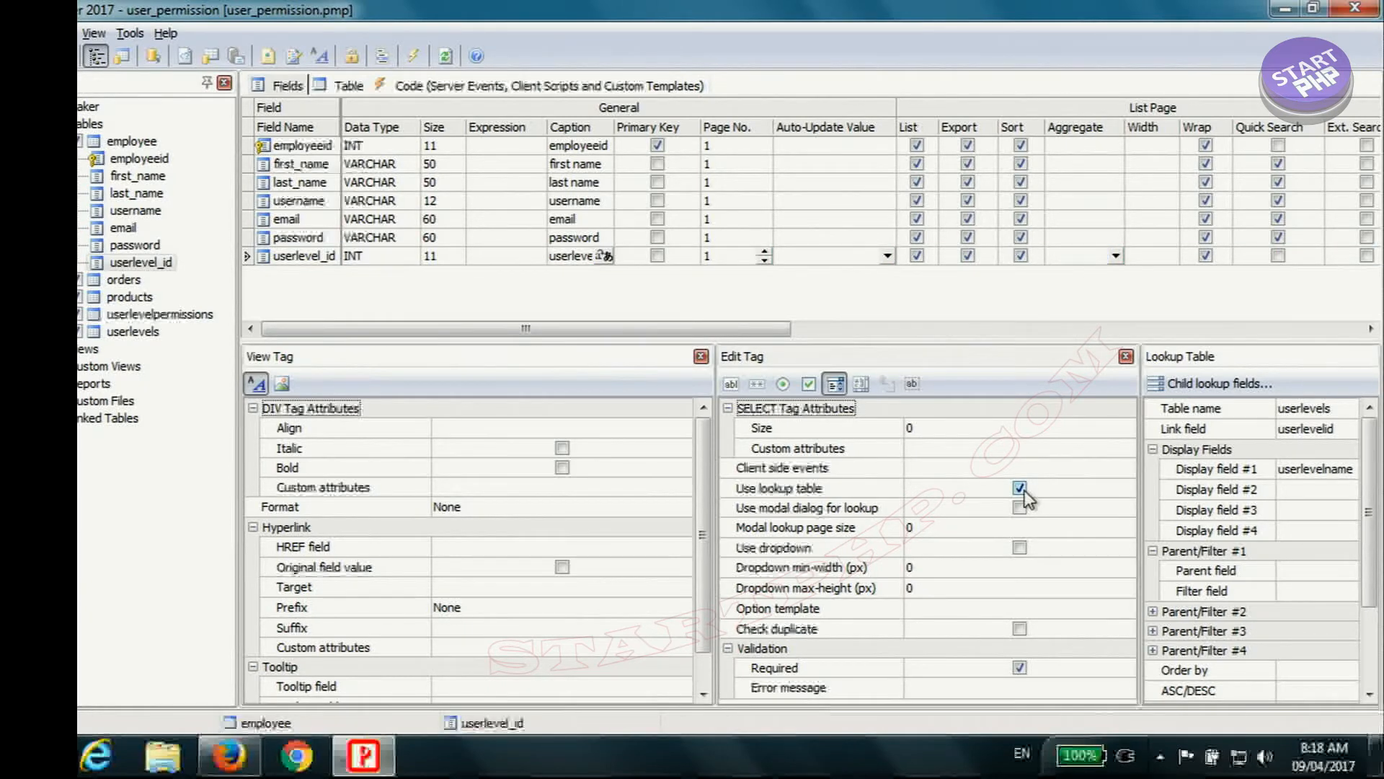
{"action": "left_click", "coordinate": [1342, 411]}
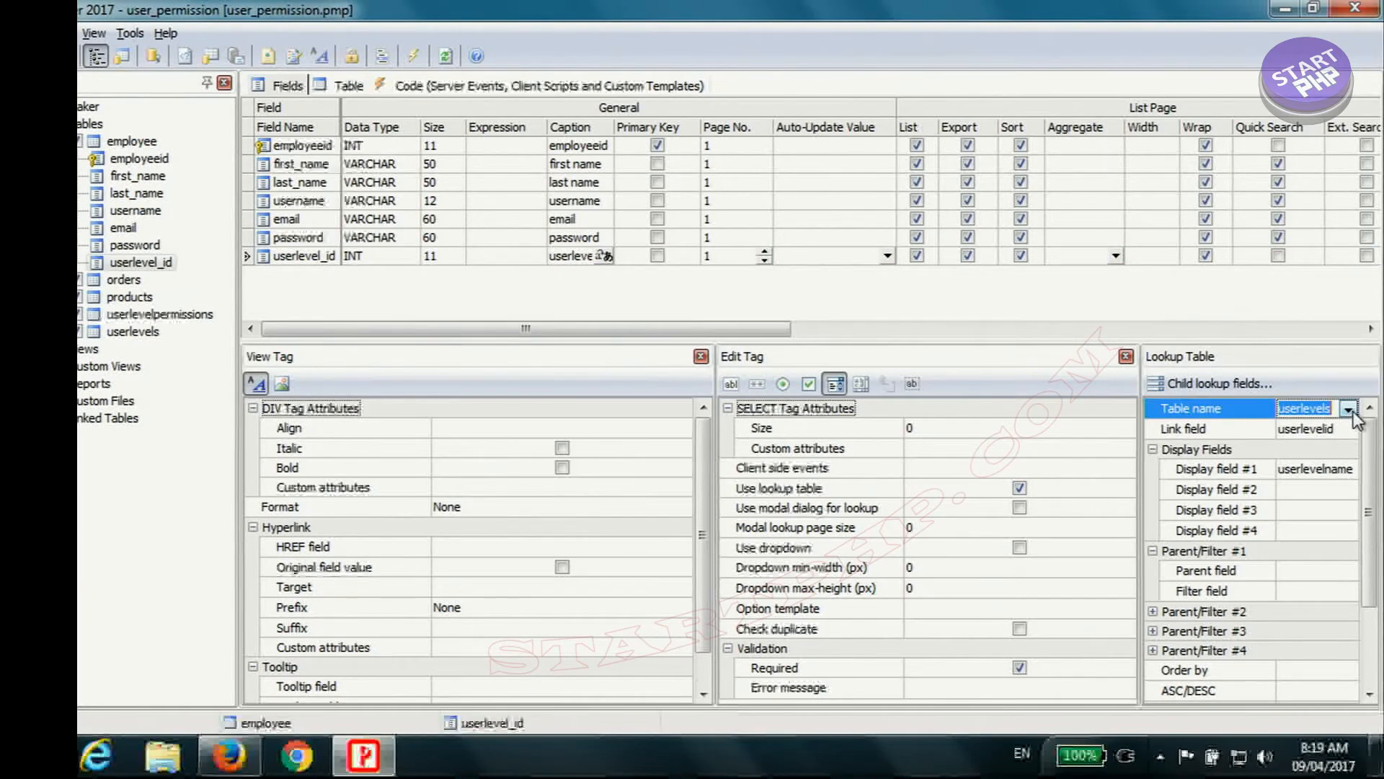
{"action": "left_click", "coordinate": [1348, 409]}
{"action": "left_click", "coordinate": [1320, 497]}
{"action": "left_click", "coordinate": [1343, 430]}
{"action": "left_click", "coordinate": [1348, 429]}
{"action": "left_click", "coordinate": [1340, 460]}
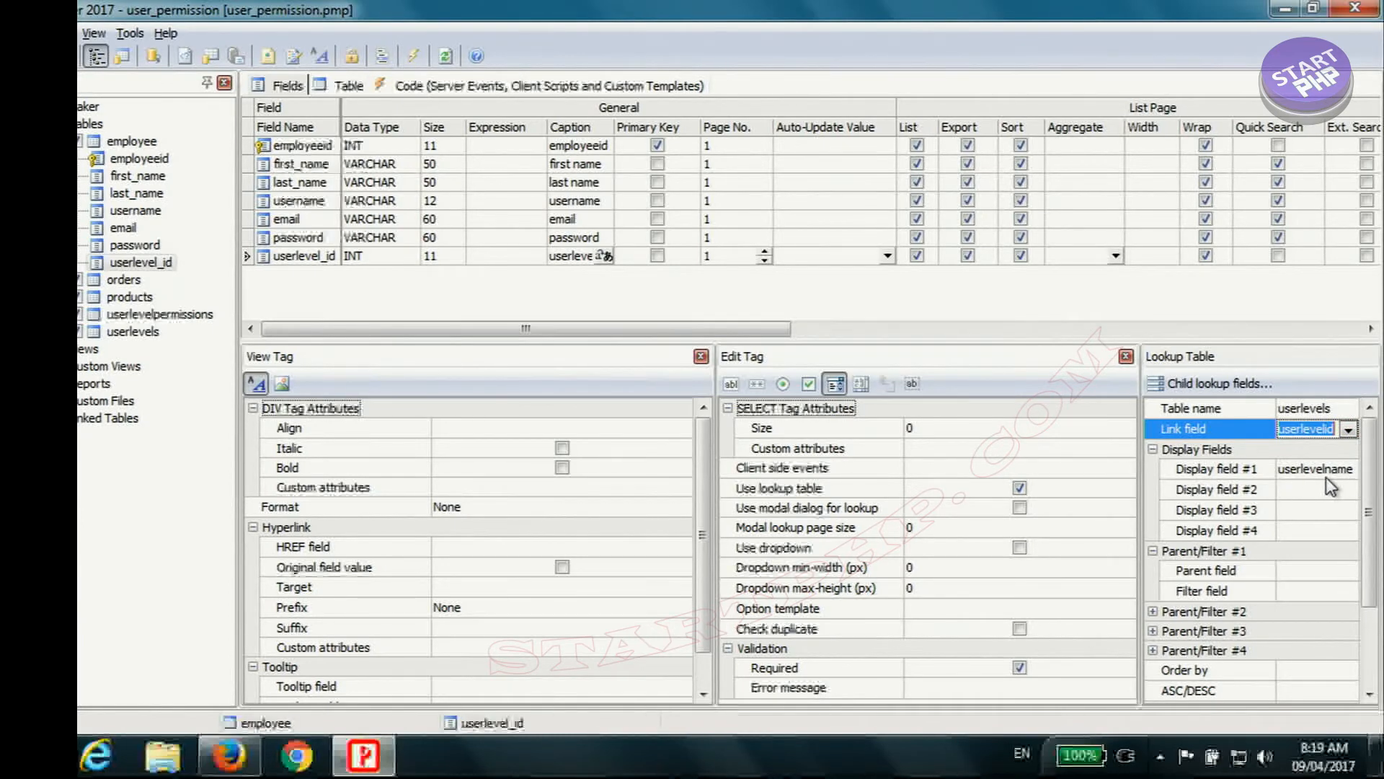
{"action": "left_click", "coordinate": [833, 384]}
{"action": "left_click", "coordinate": [1020, 490]}
{"action": "left_click", "coordinate": [1020, 490]}
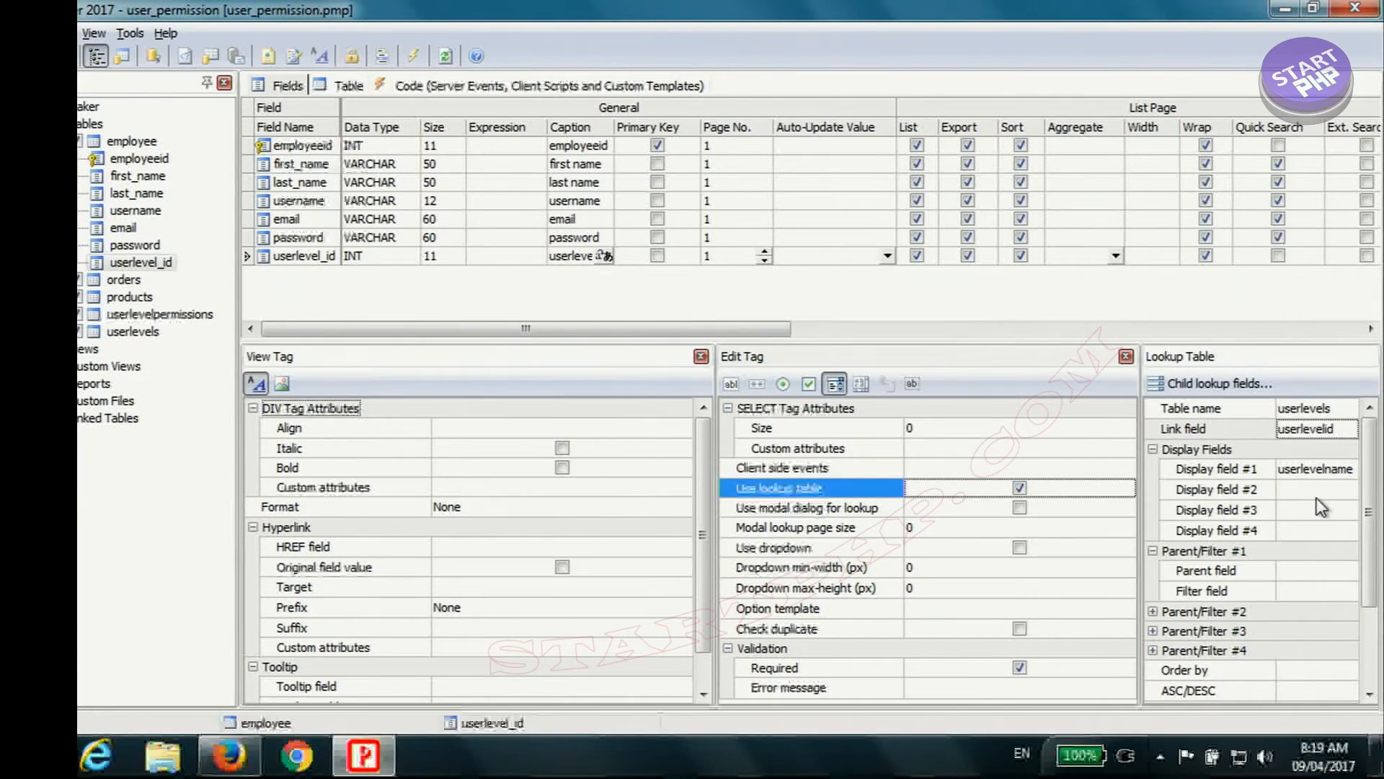
{"action": "left_click", "coordinate": [412, 60]}
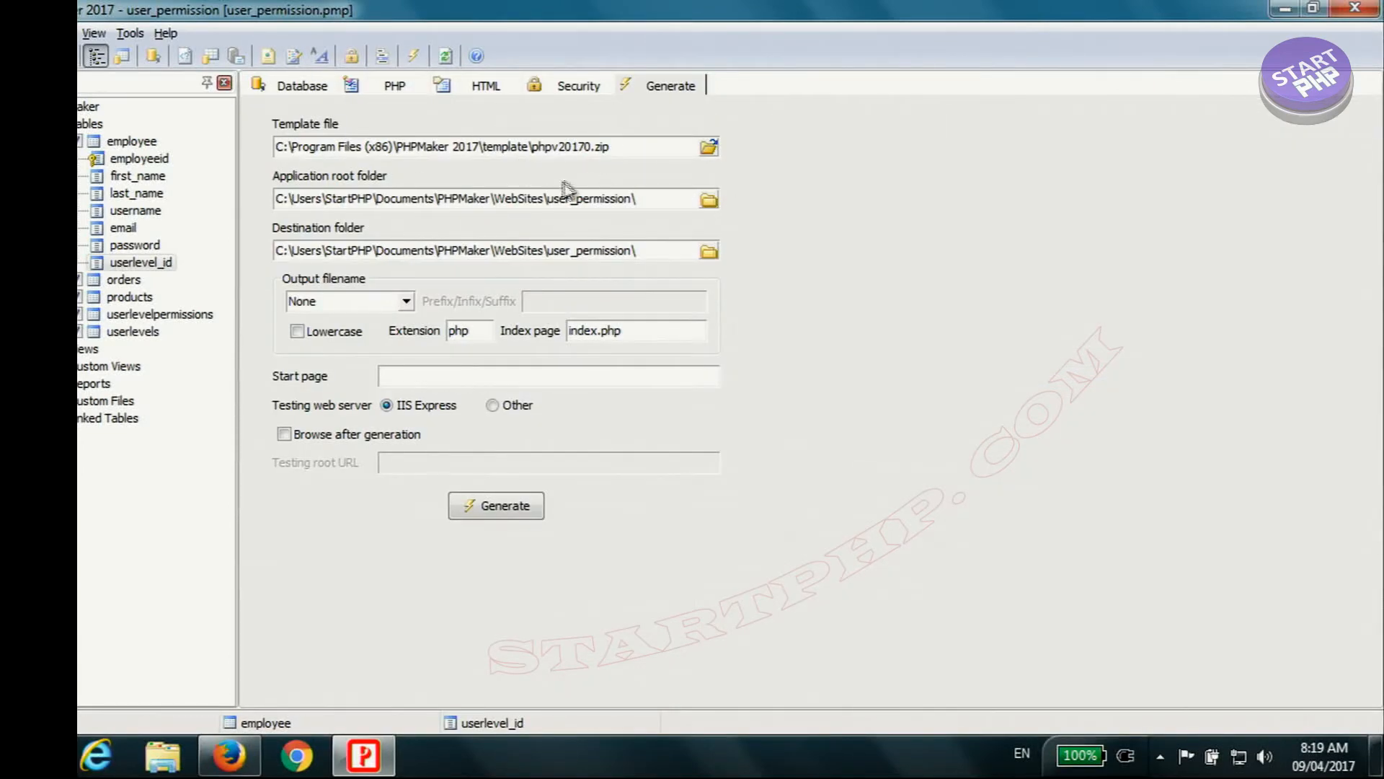
{"action": "left_click", "coordinate": [708, 200]}
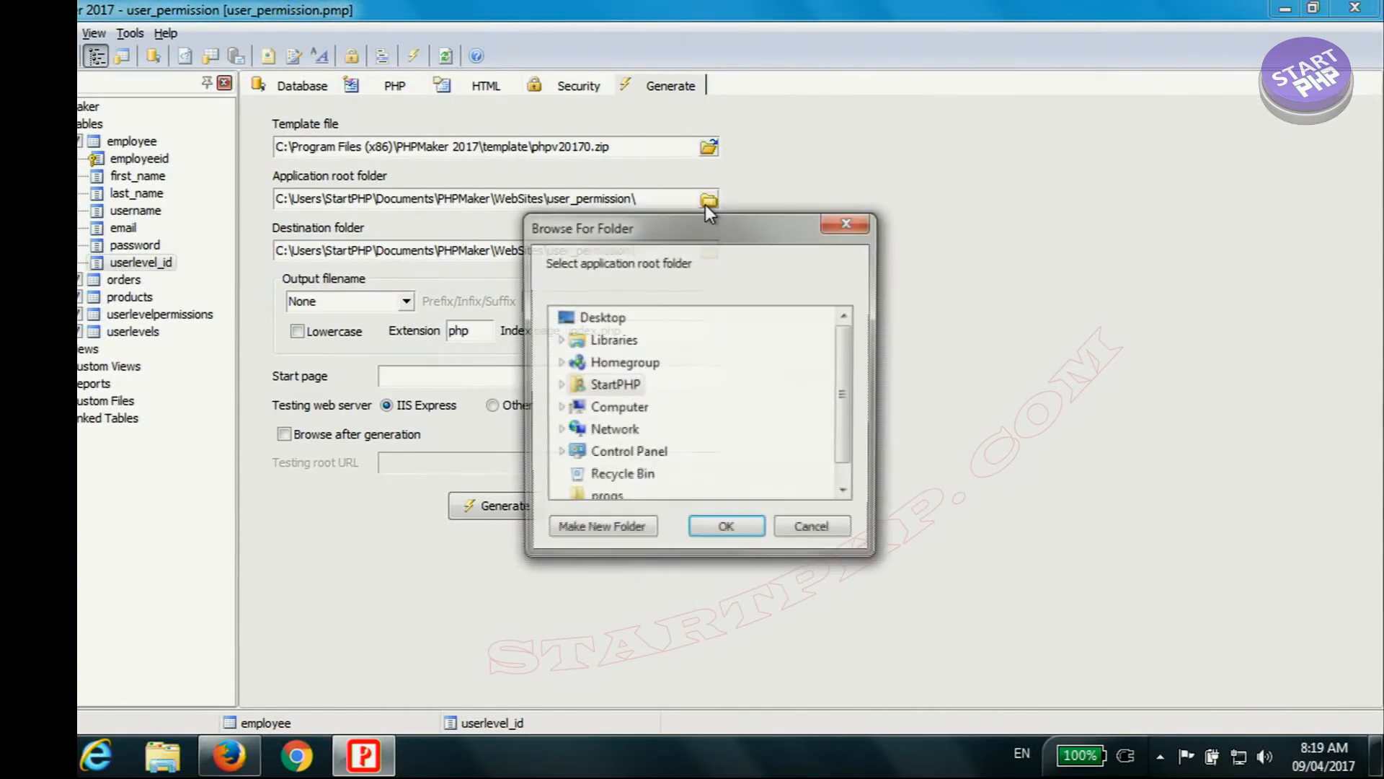
{"action": "left_click", "coordinate": [559, 409]}
{"action": "left_click", "coordinate": [570, 385]}
{"action": "scroll", "coordinate": [629, 398], "scroll_direction": "down", "scroll_amount": 5}
{"action": "left_click", "coordinate": [628, 362]}
{"action": "scroll", "coordinate": [659, 380], "scroll_direction": "down", "scroll_amount": 3}
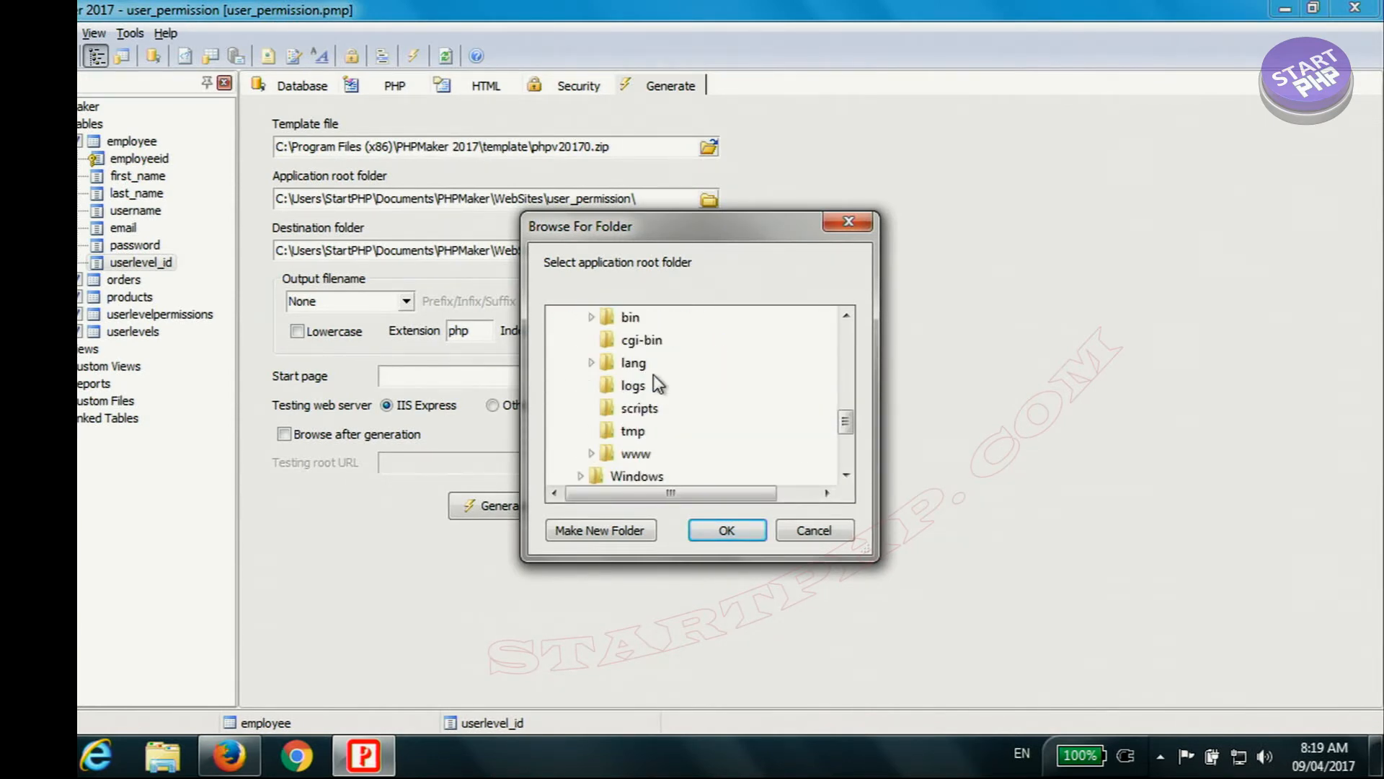
{"action": "left_click", "coordinate": [596, 454]}
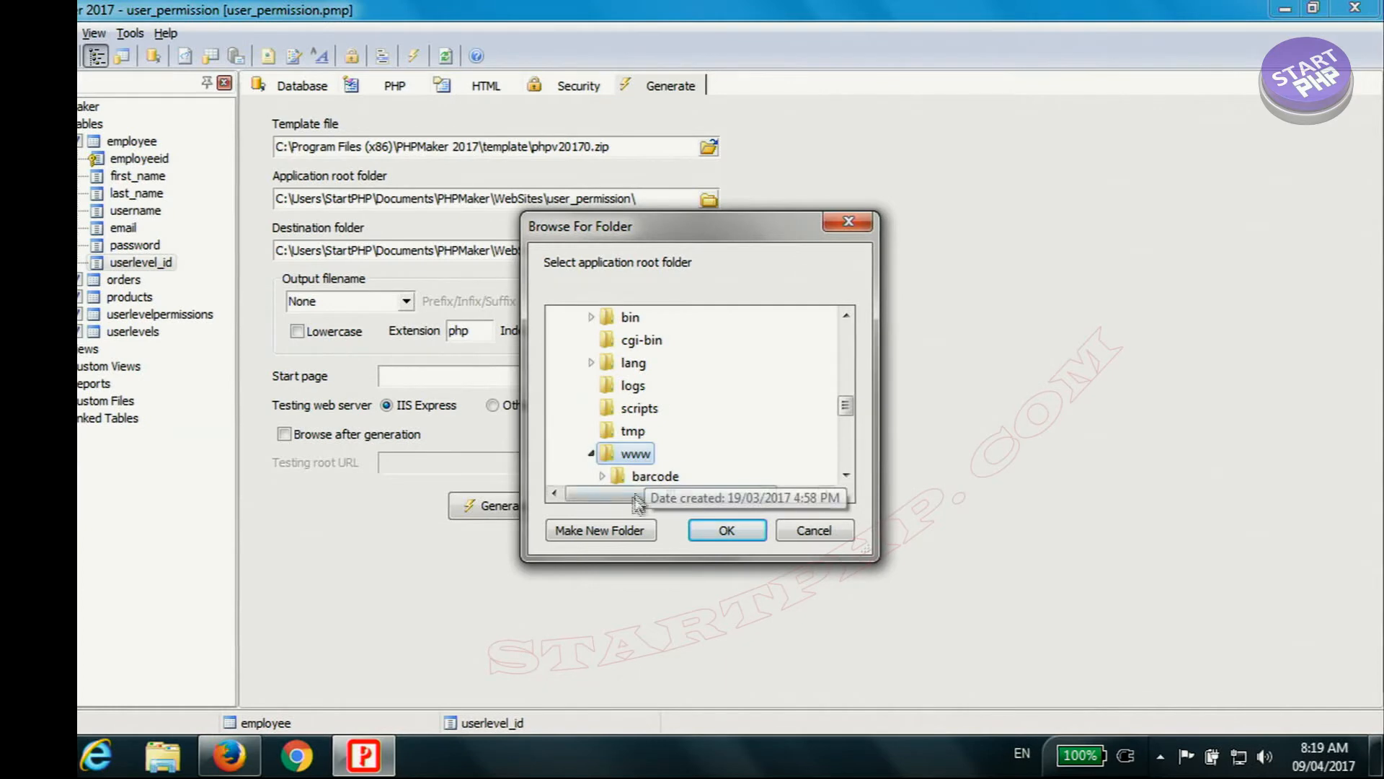
{"action": "left_click", "coordinate": [604, 530]}
{"action": "type", "text": "user"}
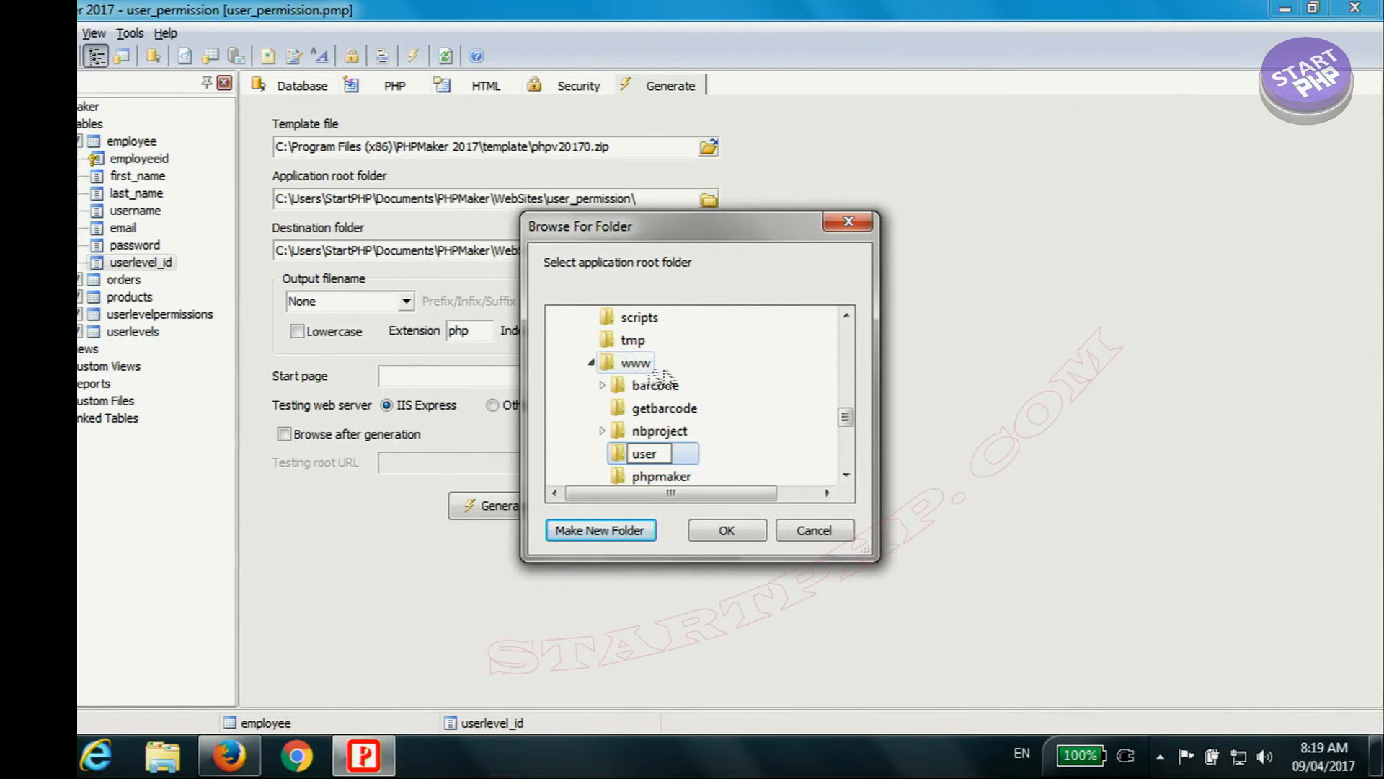
{"action": "key", "text": "Return"}
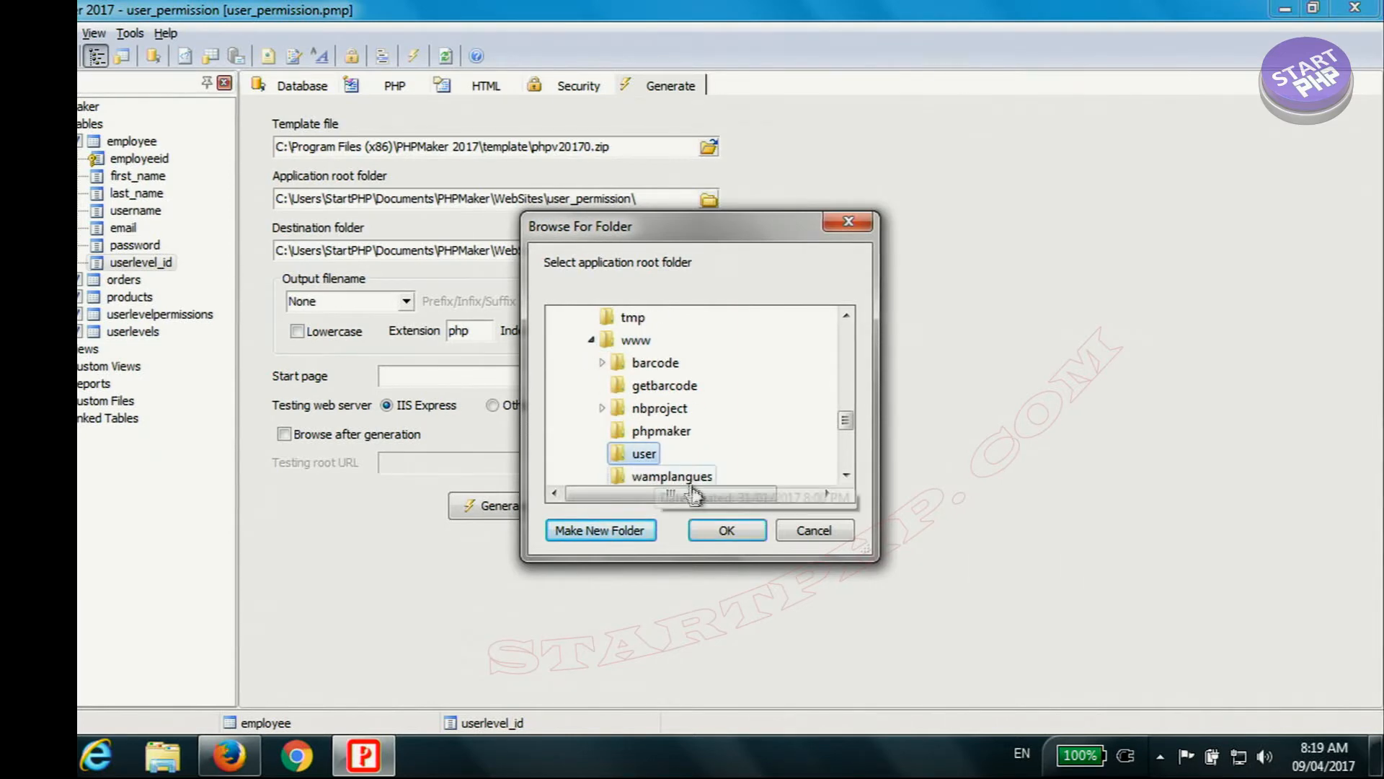
{"action": "left_click", "coordinate": [729, 529]}
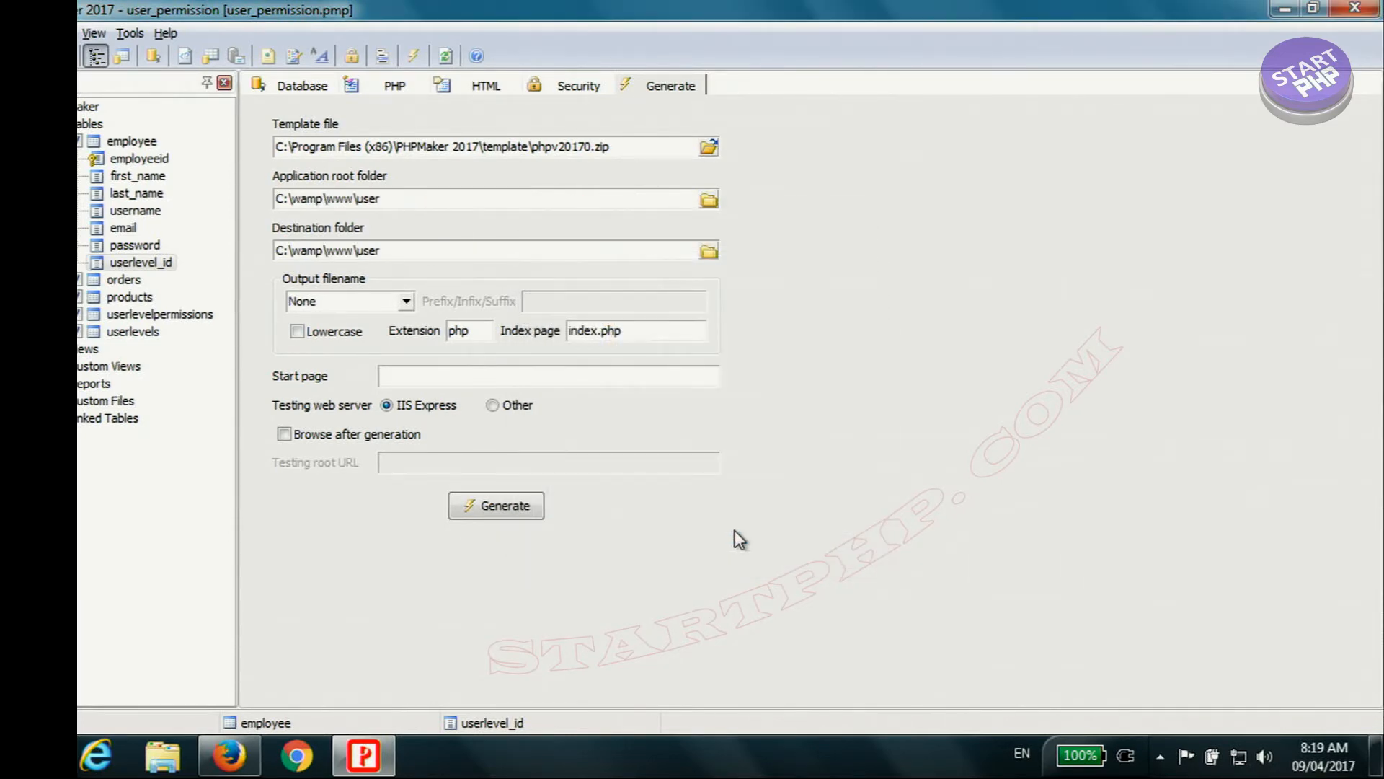
Step: Generate all of the project's files and open the generated site in Firefox at localhost/user/
{"action": "left_click", "coordinate": [519, 511]}
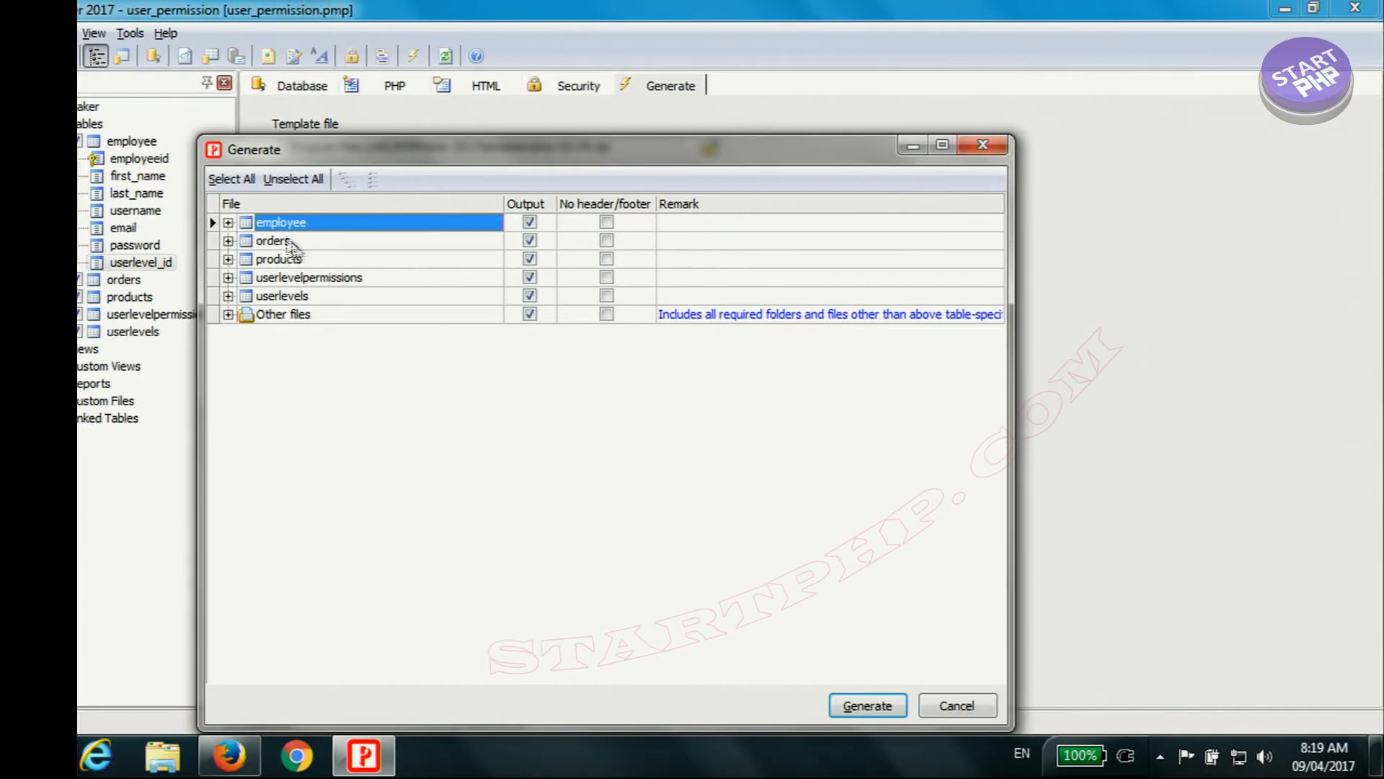
{"action": "left_click", "coordinate": [869, 705]}
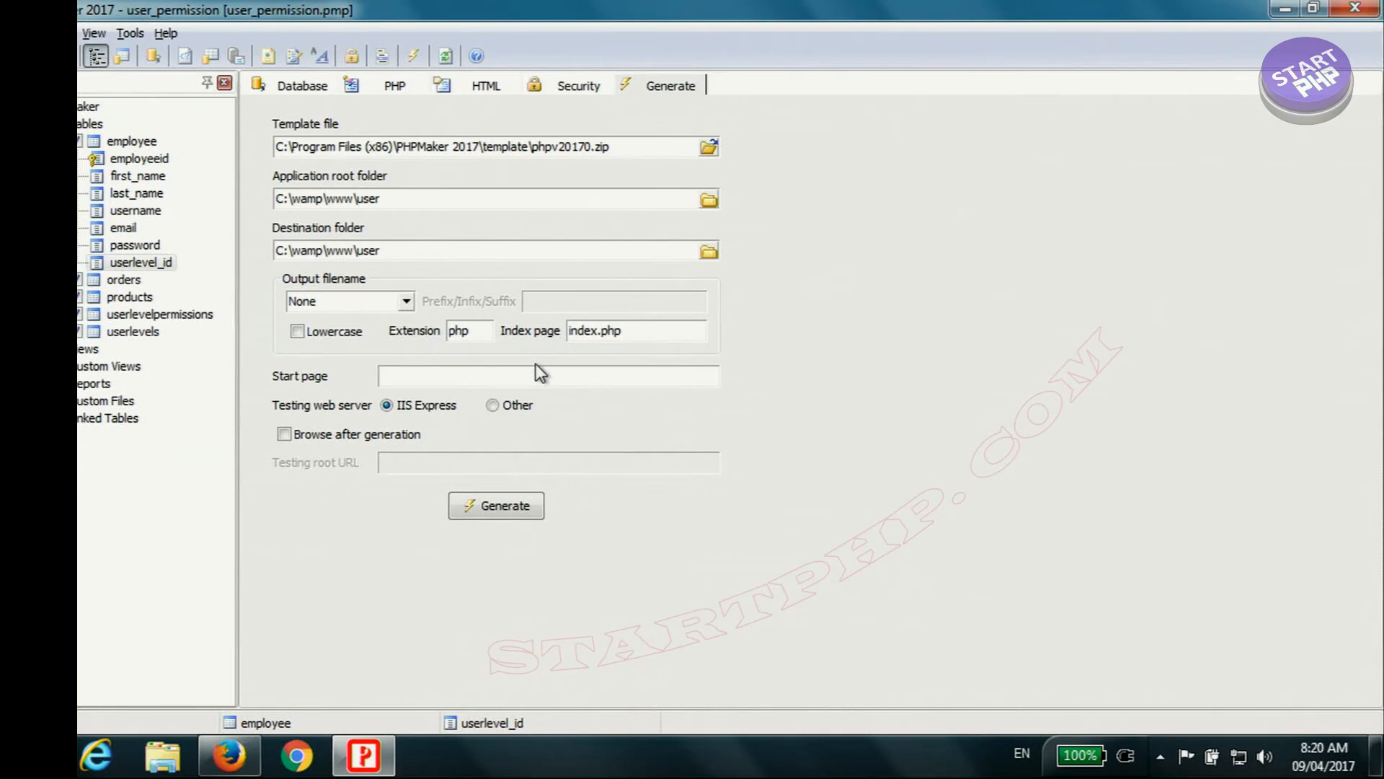
{"action": "key", "text": "alt+Tab"}
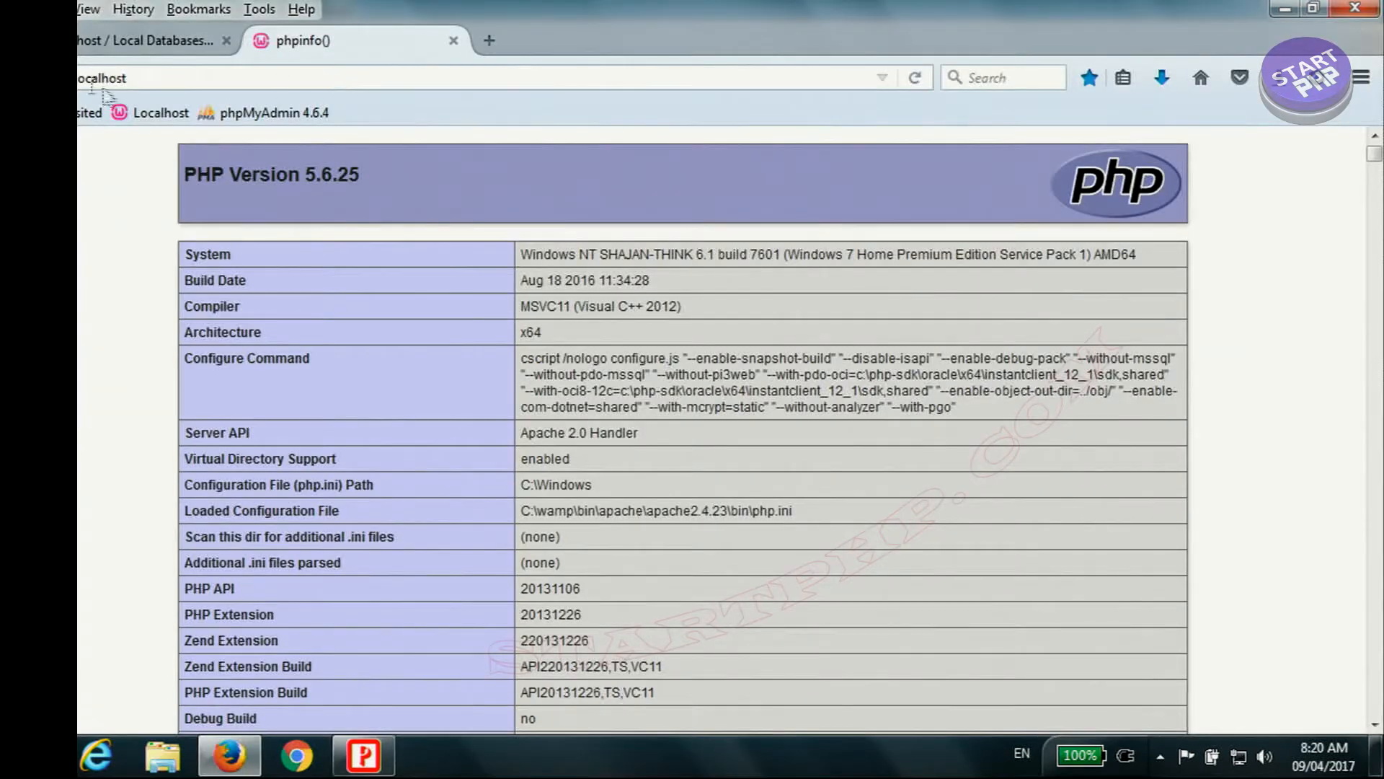
{"action": "left_click", "coordinate": [201, 74]}
{"action": "left_click", "coordinate": [217, 74]}
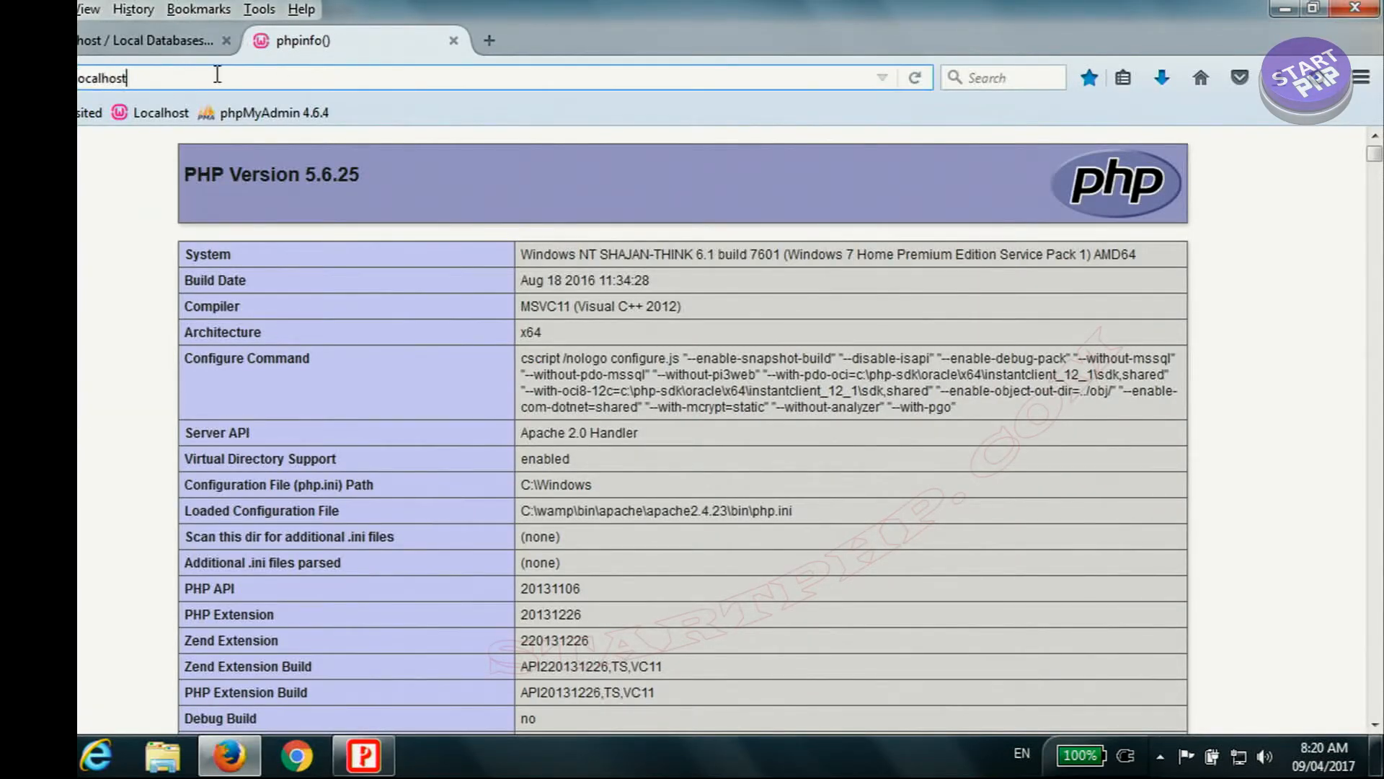
{"action": "type", "text": "/user/"}
{"action": "key", "text": "Return"}
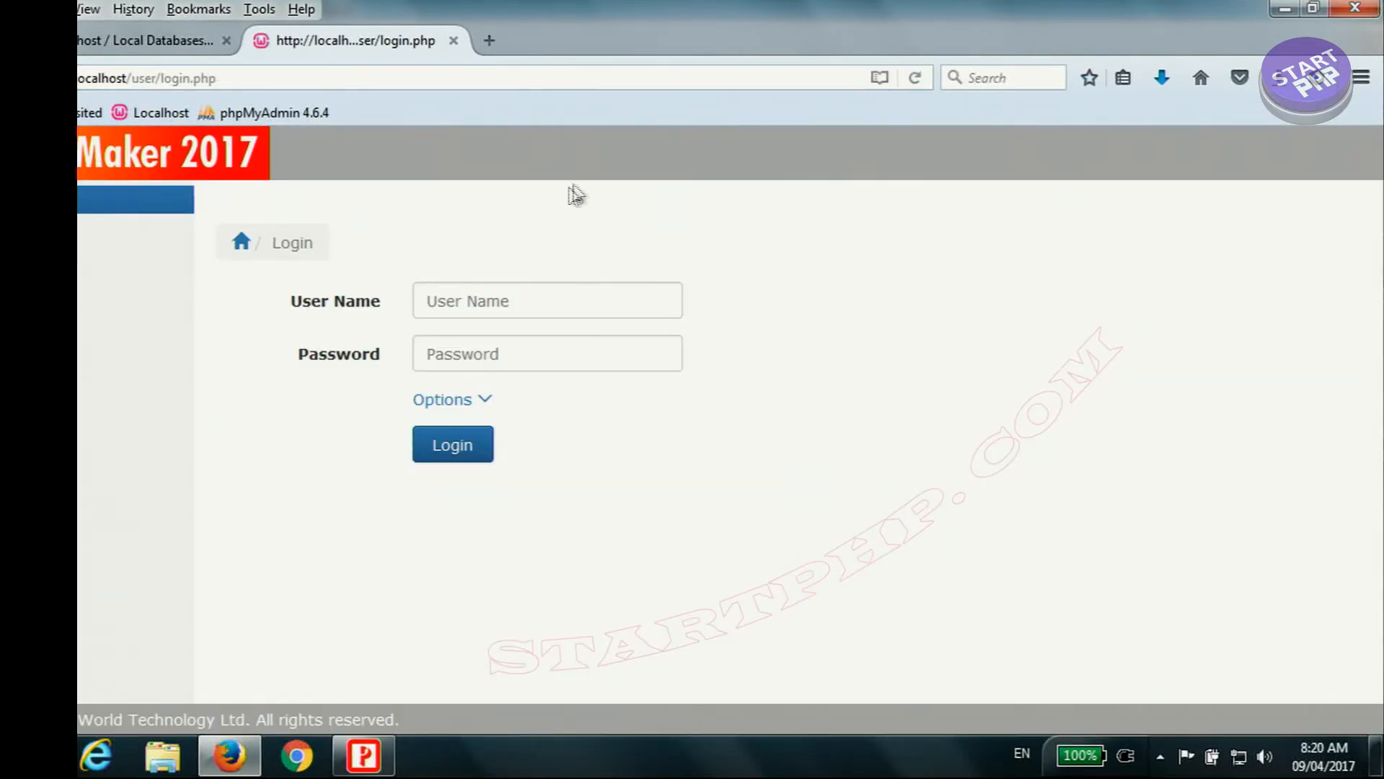
Step: Log in to the generated site with the user name admin and the administrator password
{"action": "left_click", "coordinate": [519, 310]}
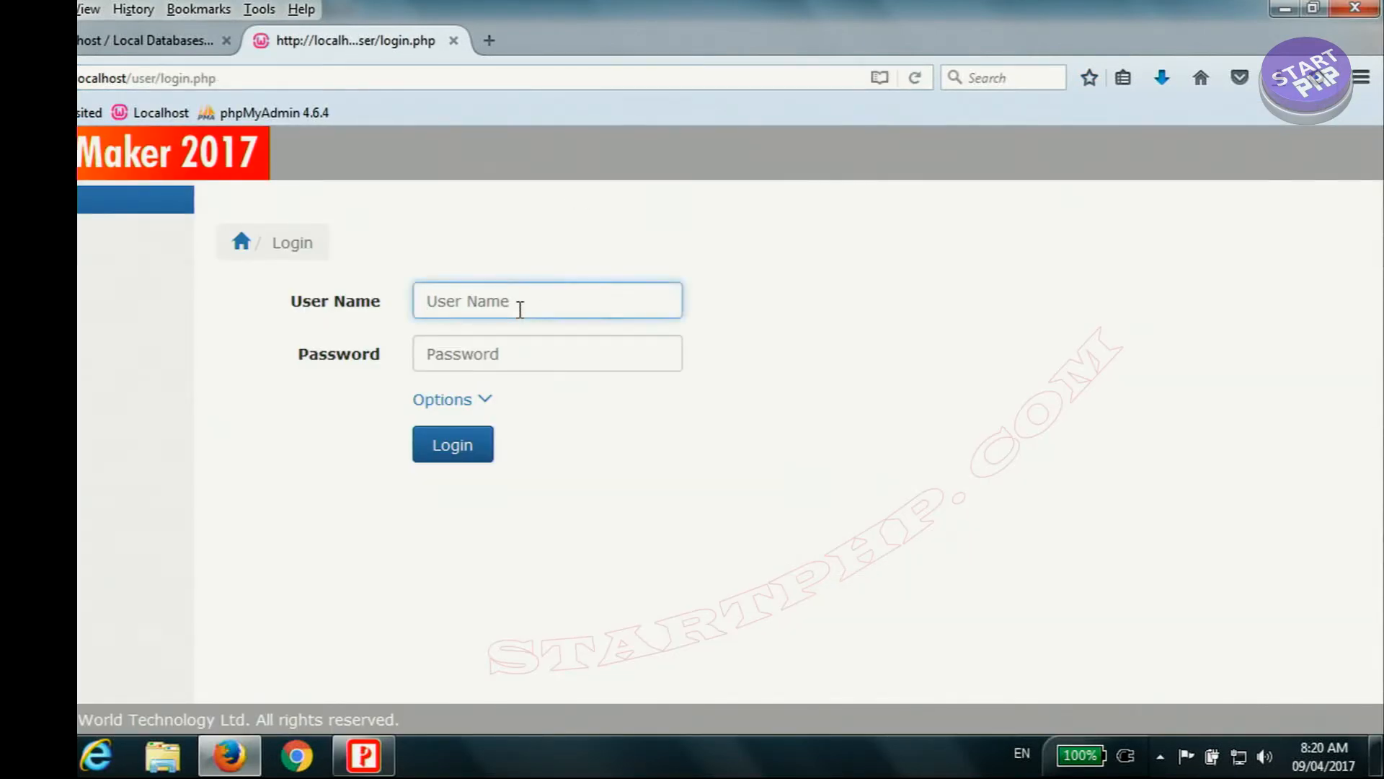
{"action": "type", "text": "admin"}
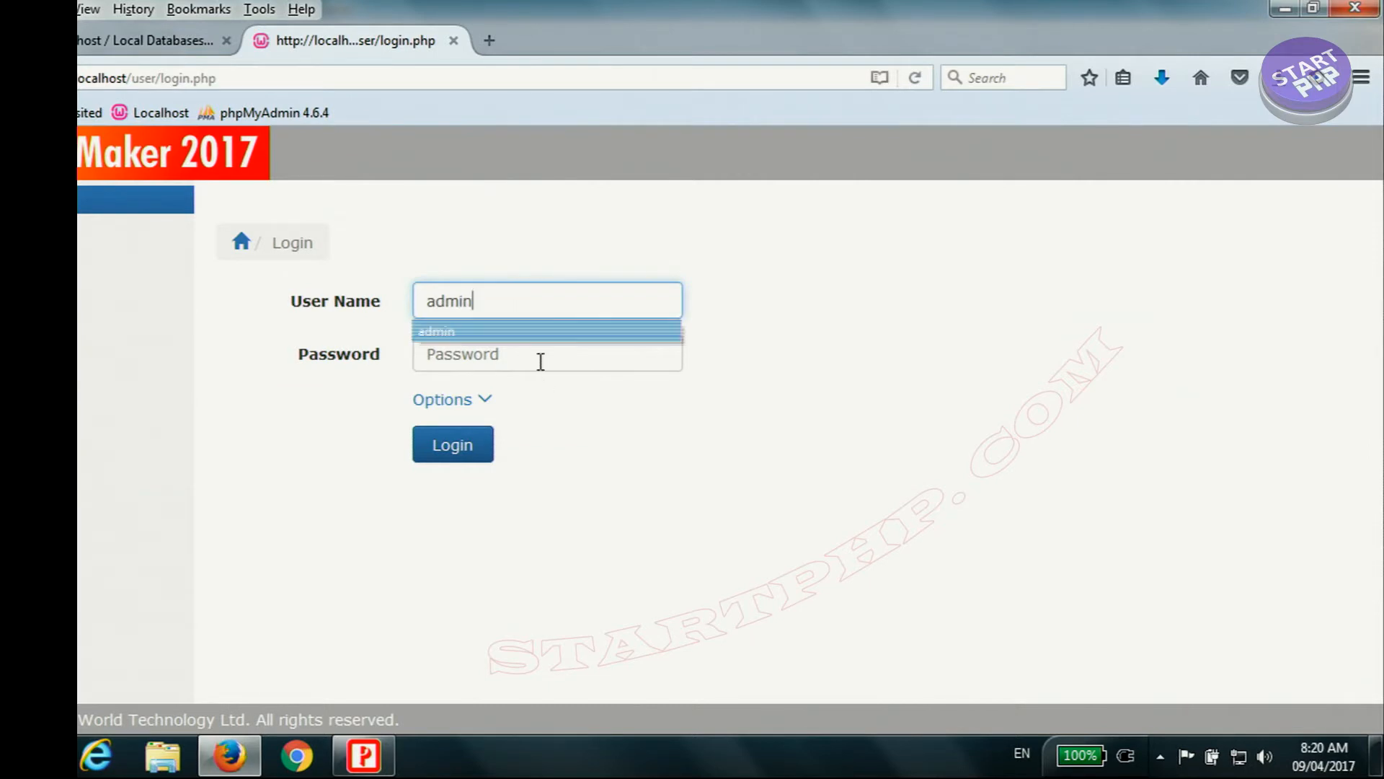
{"action": "left_click", "coordinate": [541, 362]}
{"action": "type", "text": "ad"}
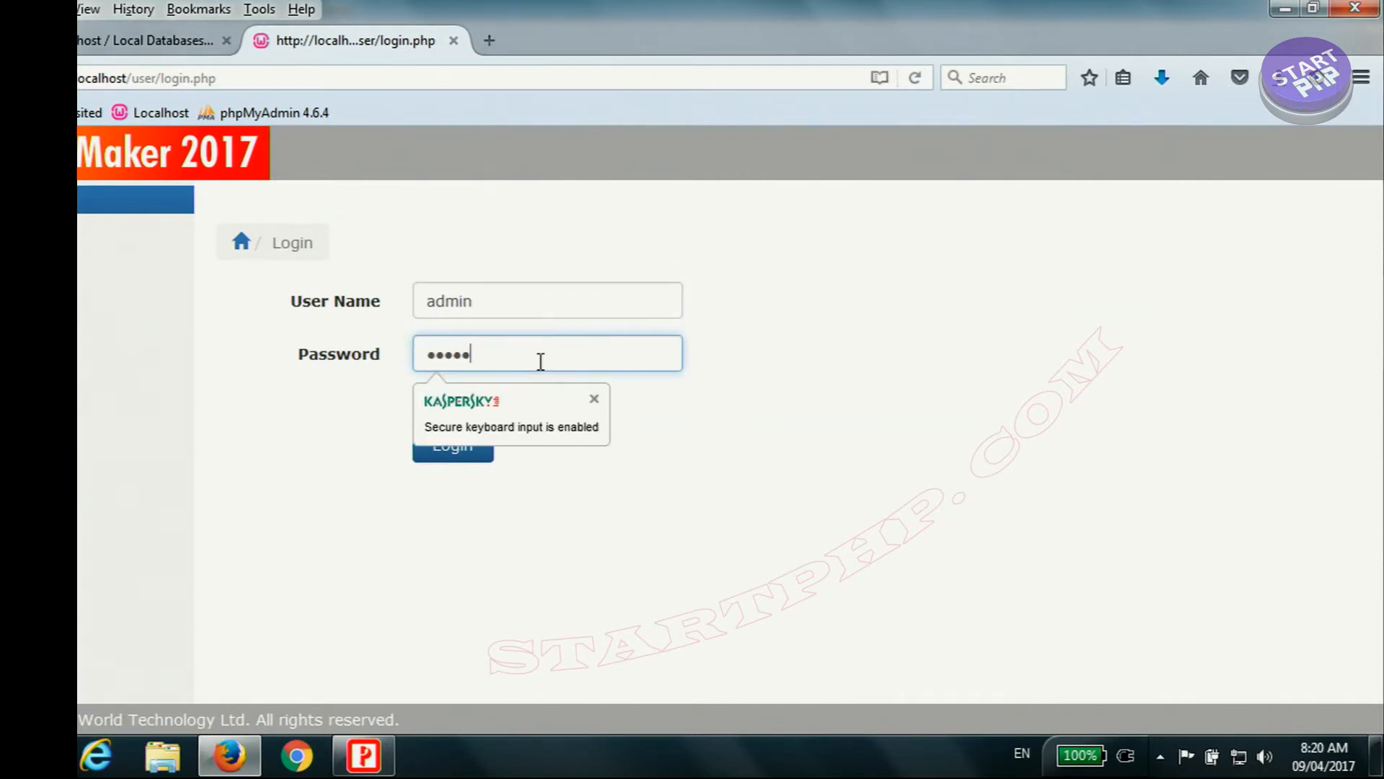
{"action": "left_click", "coordinate": [462, 464]}
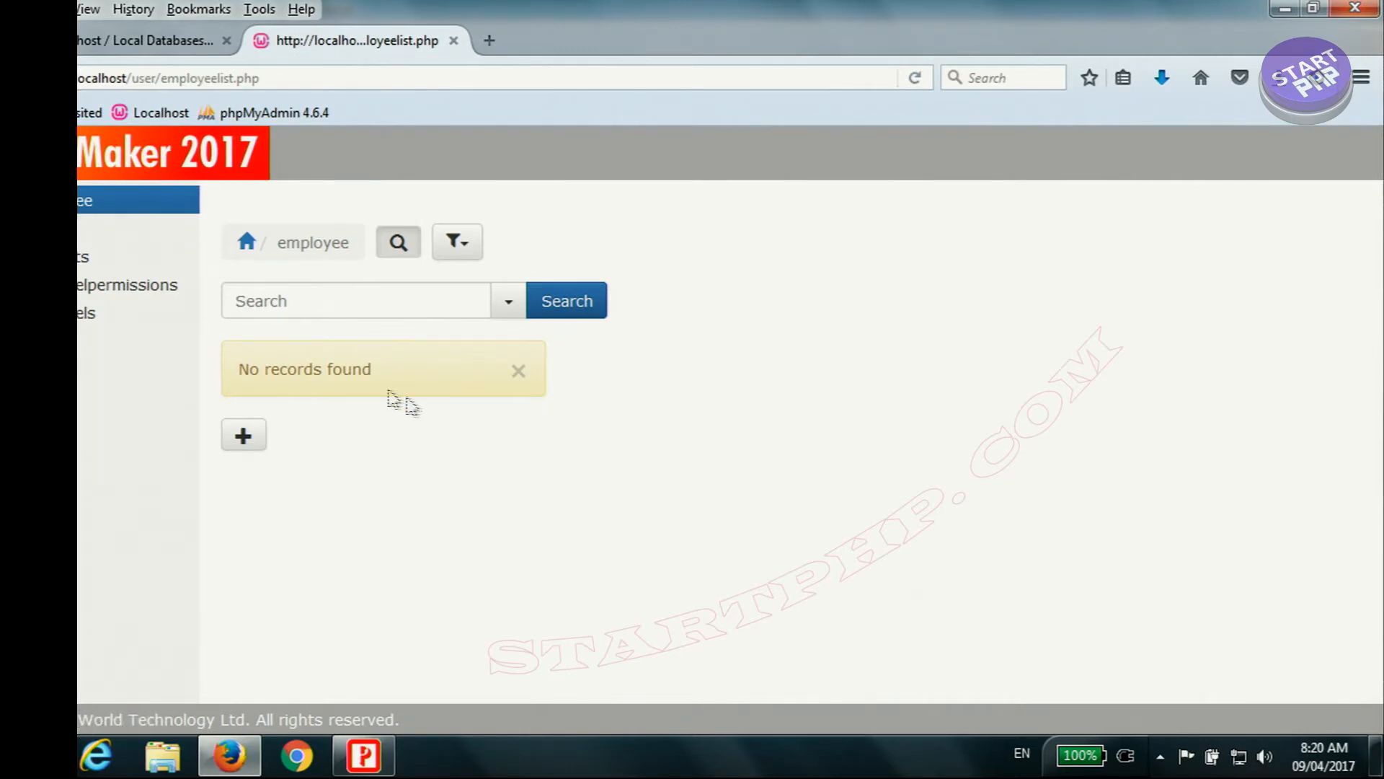
Step: Examine the orders and products lists, comparing the product IDs in the orders with the products' titles
{"action": "left_click", "coordinate": [83, 227]}
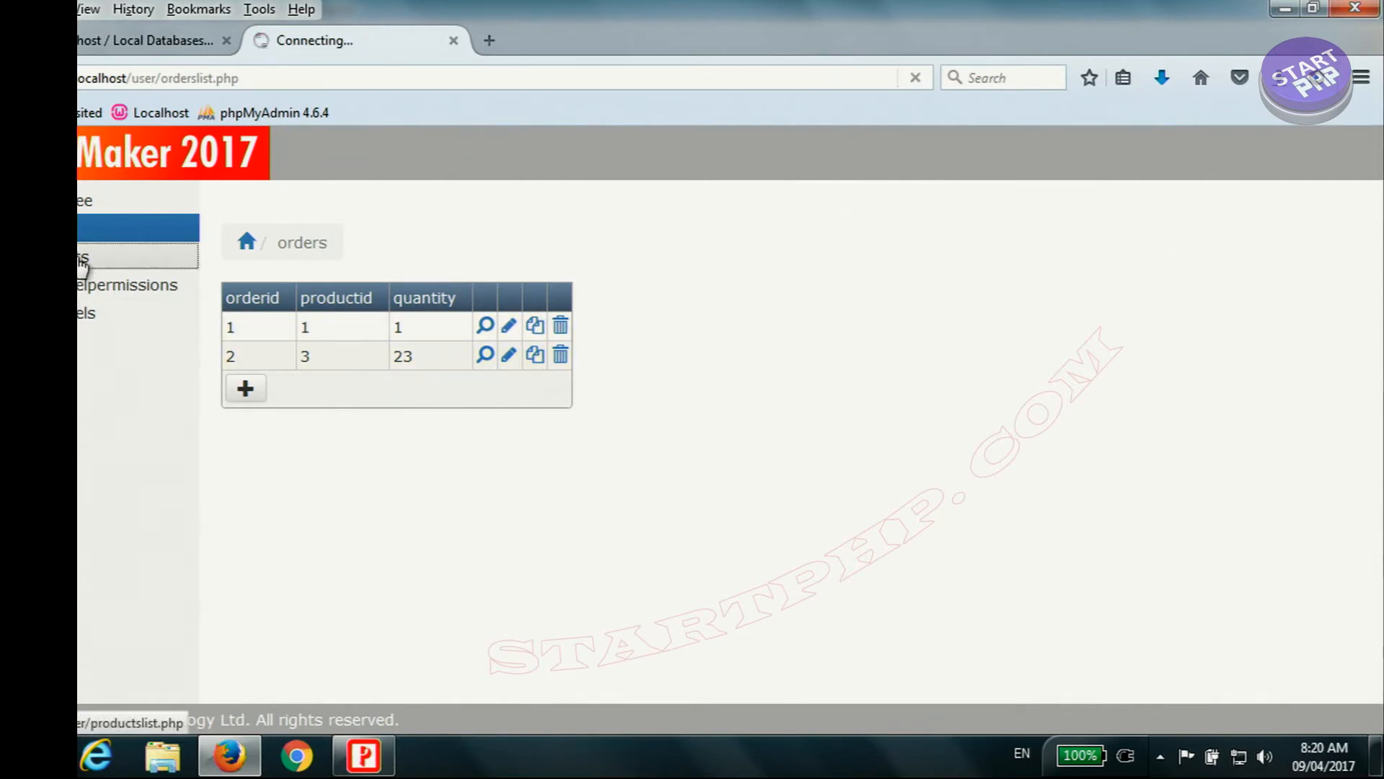
{"action": "left_click", "coordinate": [81, 267]}
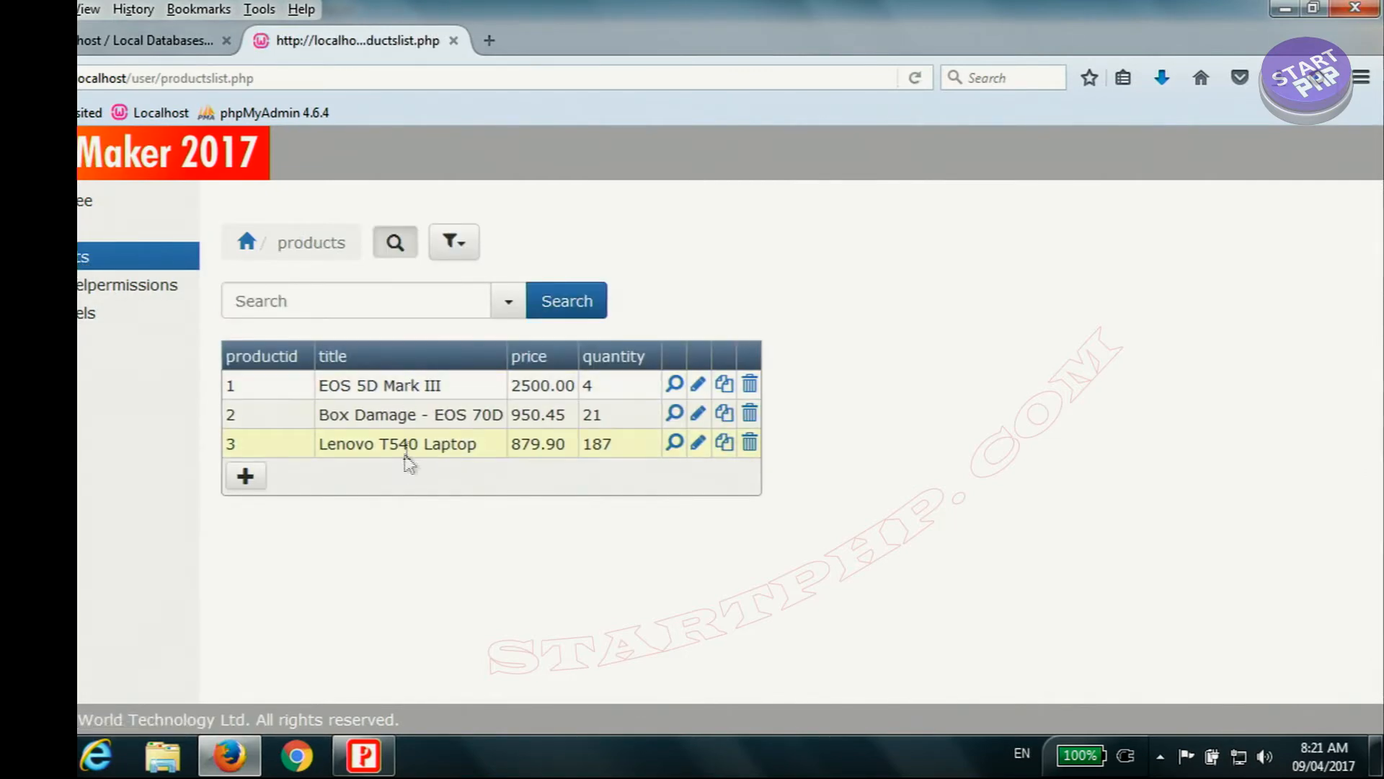
{"action": "left_click", "coordinate": [101, 229]}
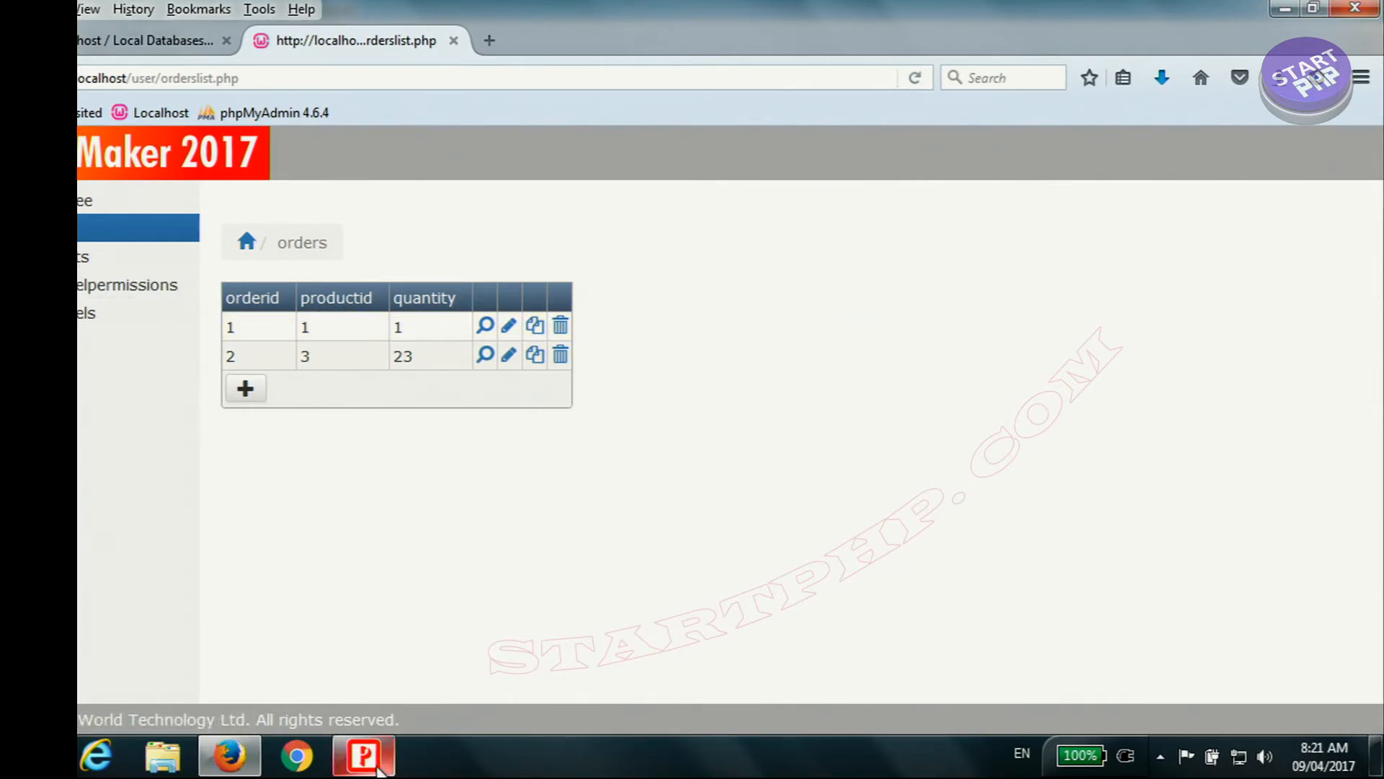
Step: Switch to PHPMaker and set the orders table's productid field to a SELECT edit tag that uses a lookup table
{"action": "left_click", "coordinate": [364, 755]}
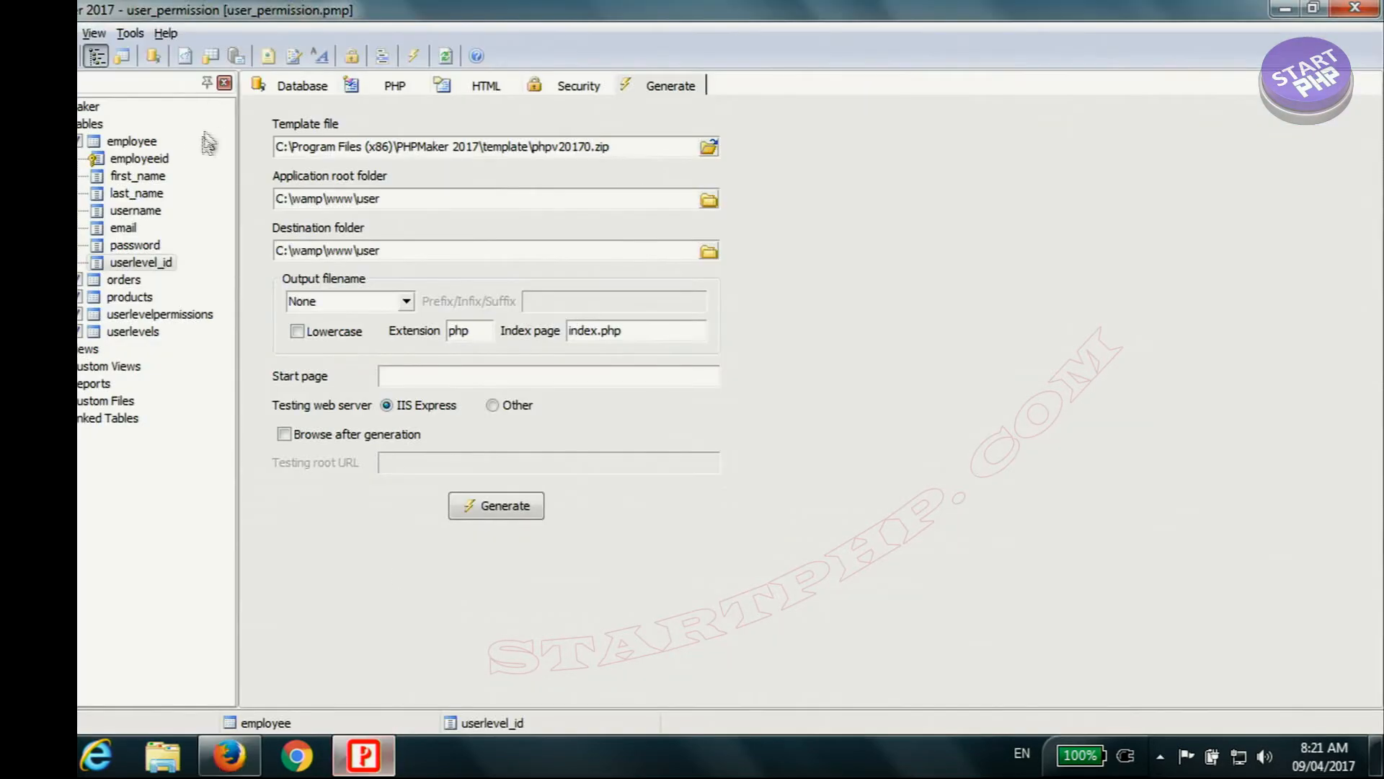
{"action": "left_click", "coordinate": [123, 280]}
{"action": "left_click", "coordinate": [308, 166]}
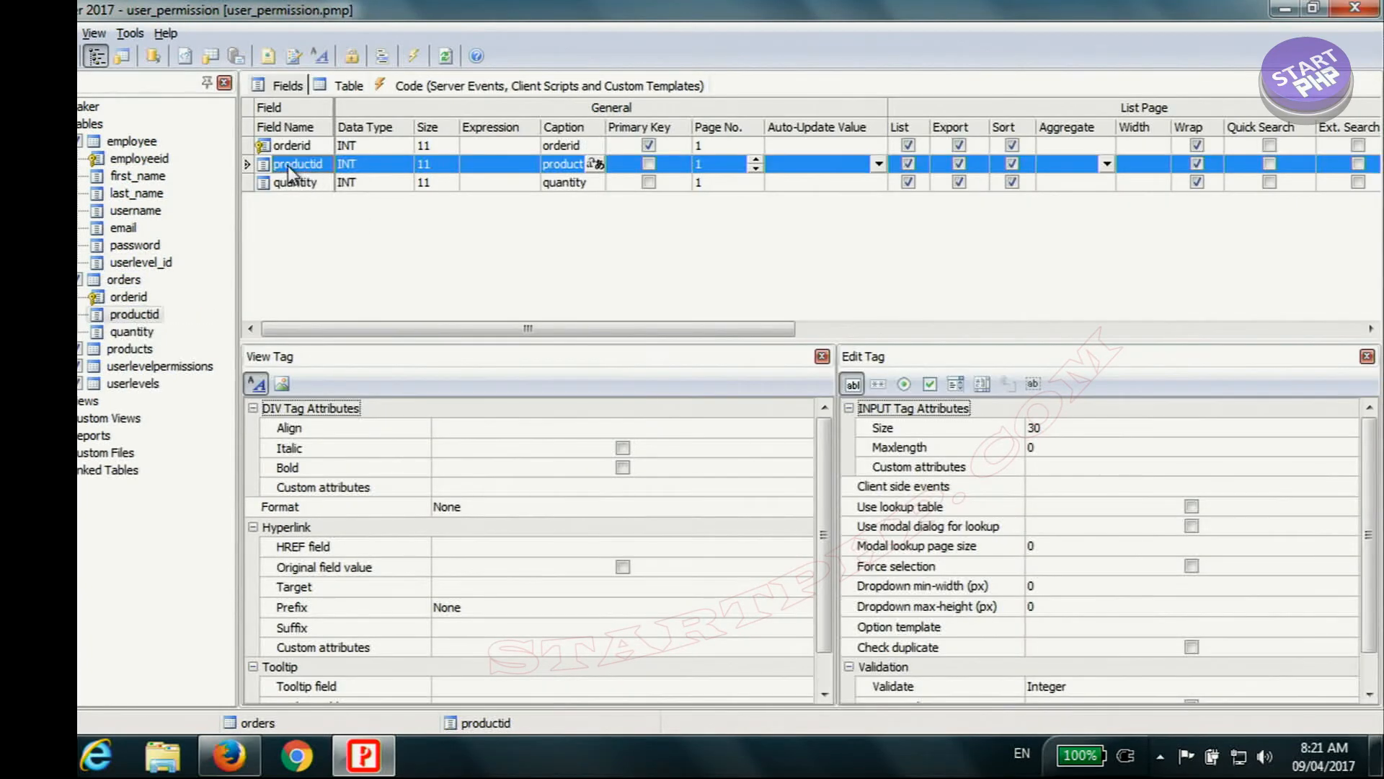
{"action": "left_click", "coordinate": [123, 280]}
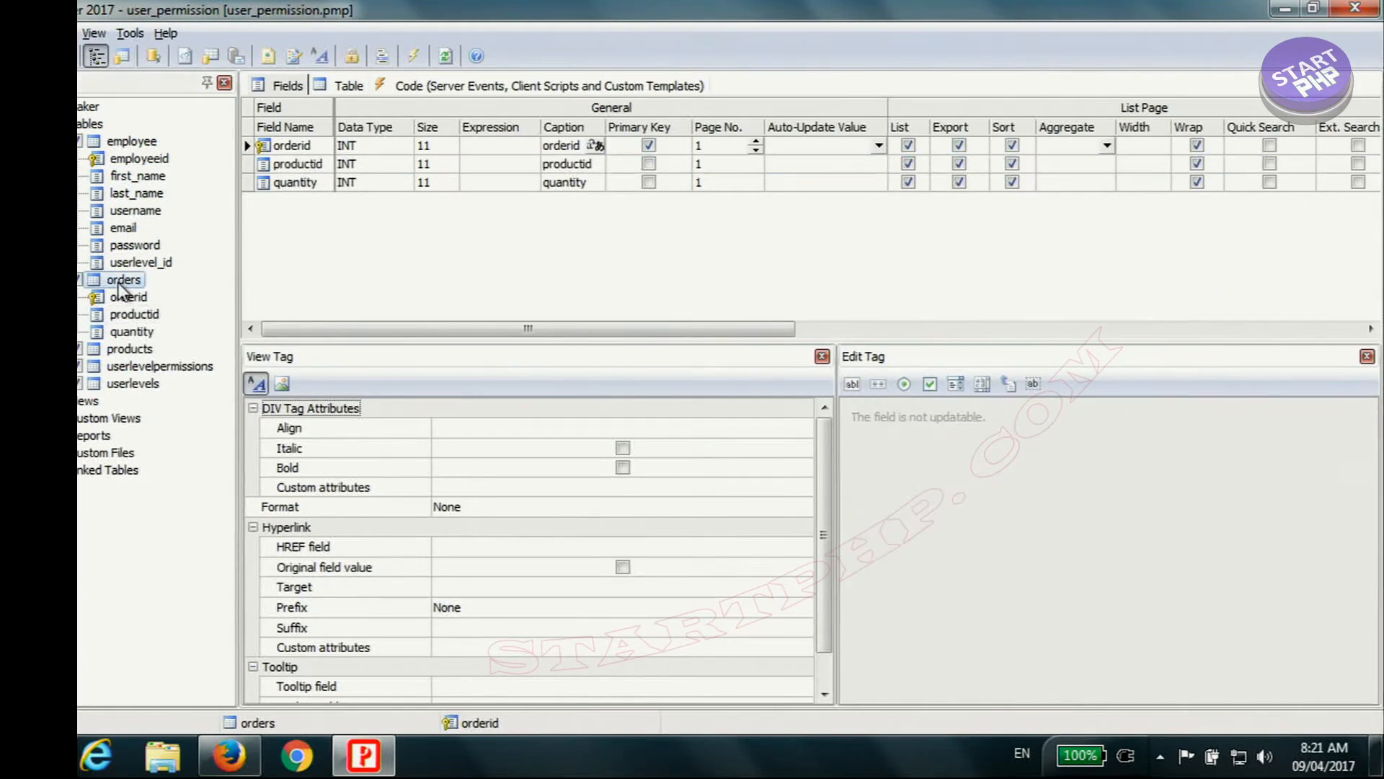
{"action": "left_click", "coordinate": [295, 165]}
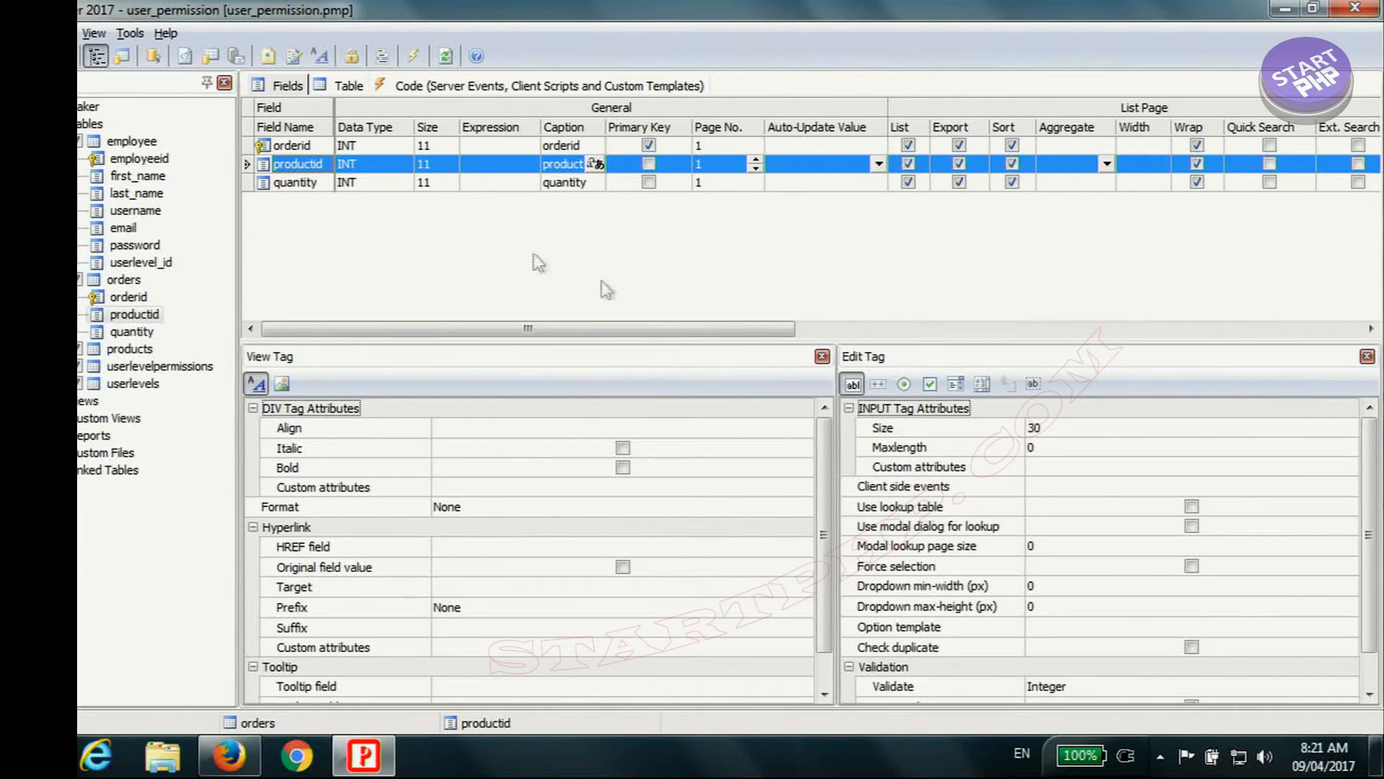
{"action": "left_click", "coordinate": [958, 387]}
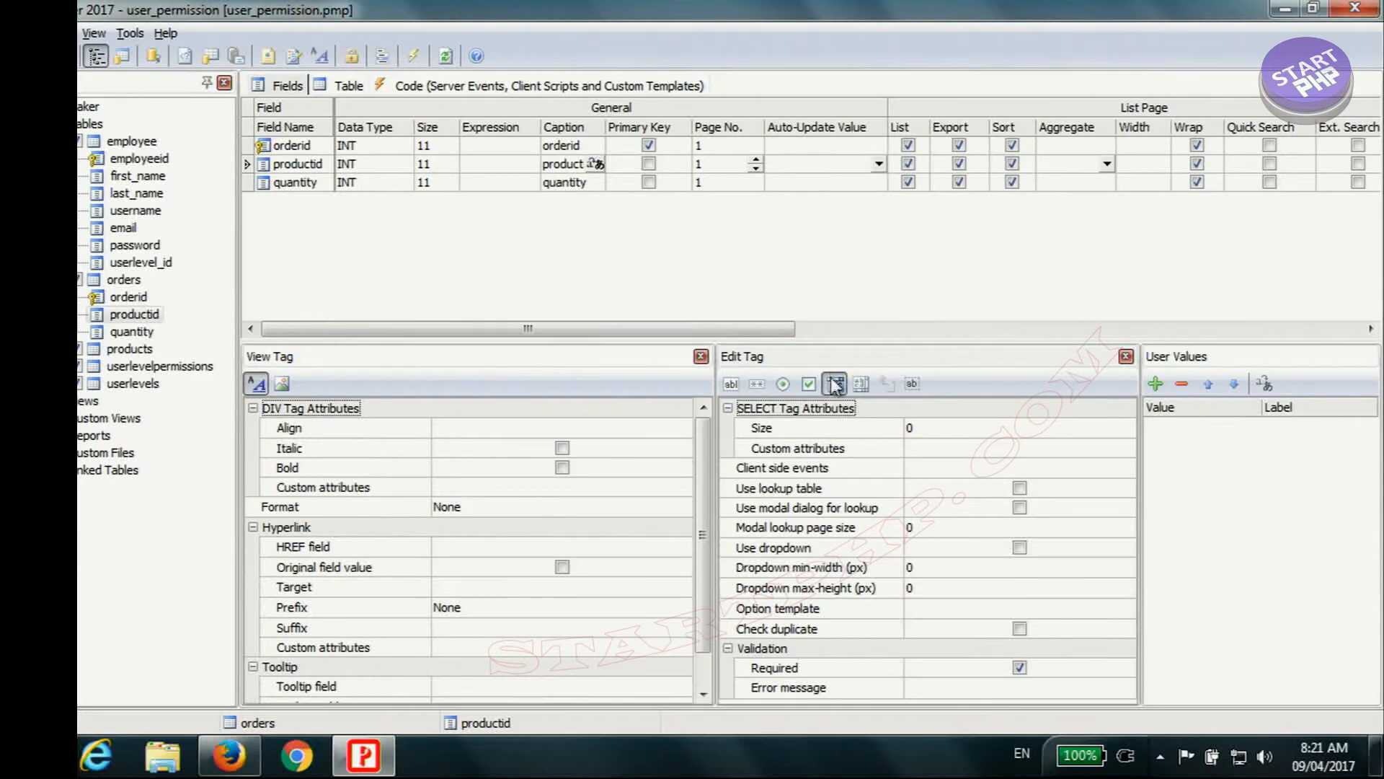
{"action": "left_click", "coordinate": [731, 385]}
{"action": "left_click", "coordinate": [1019, 488]}
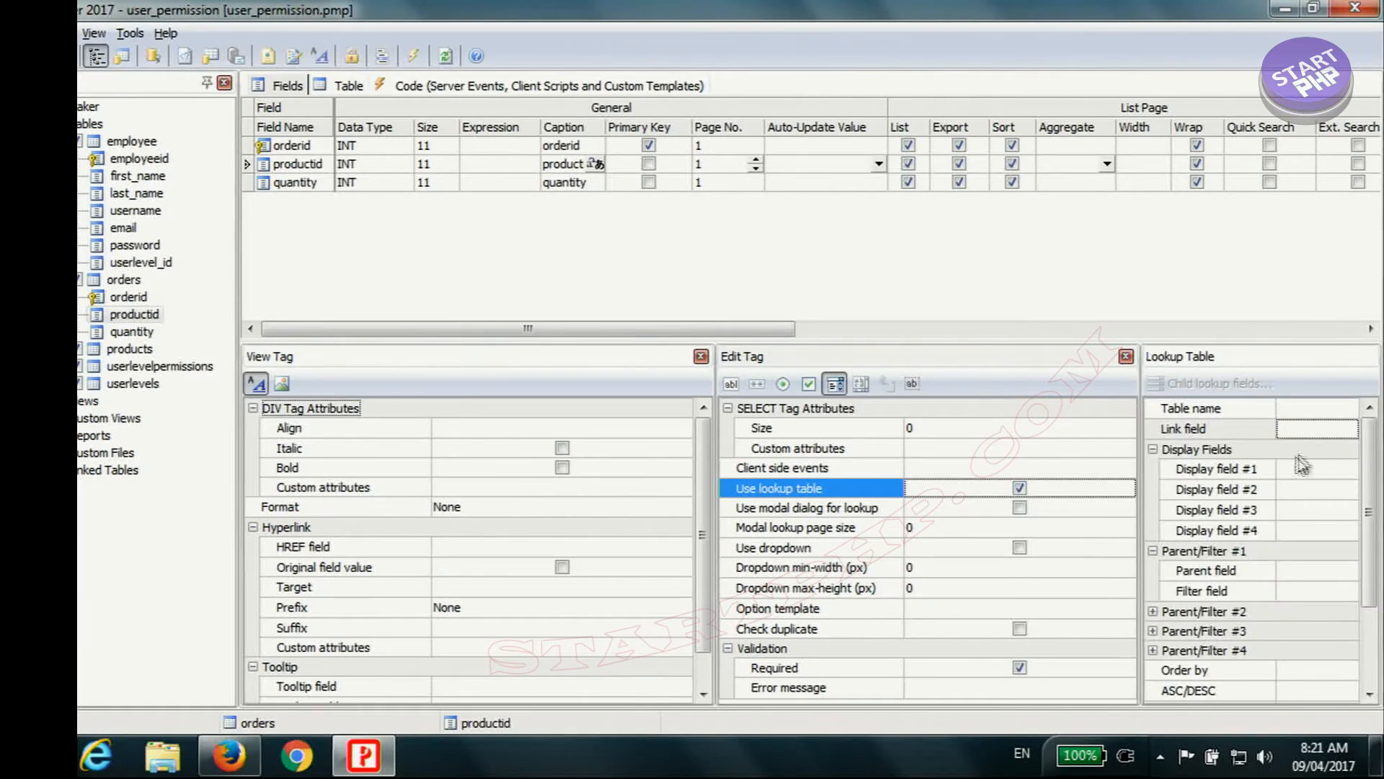
Step: Set the productid field's lookup to the products table, with productid as link field and title as display field #1
{"action": "left_click", "coordinate": [1348, 409]}
{"action": "left_click", "coordinate": [1348, 408]}
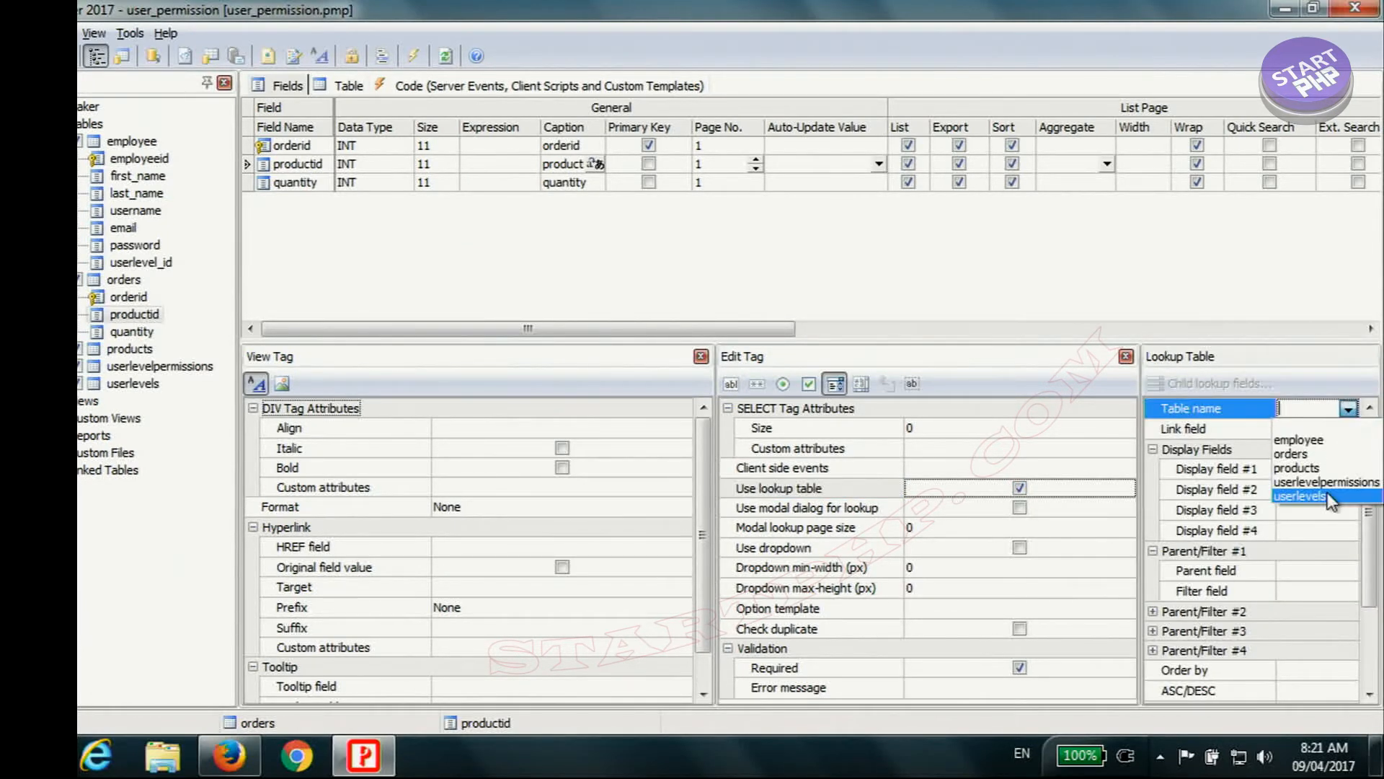
{"action": "left_click", "coordinate": [1322, 467]}
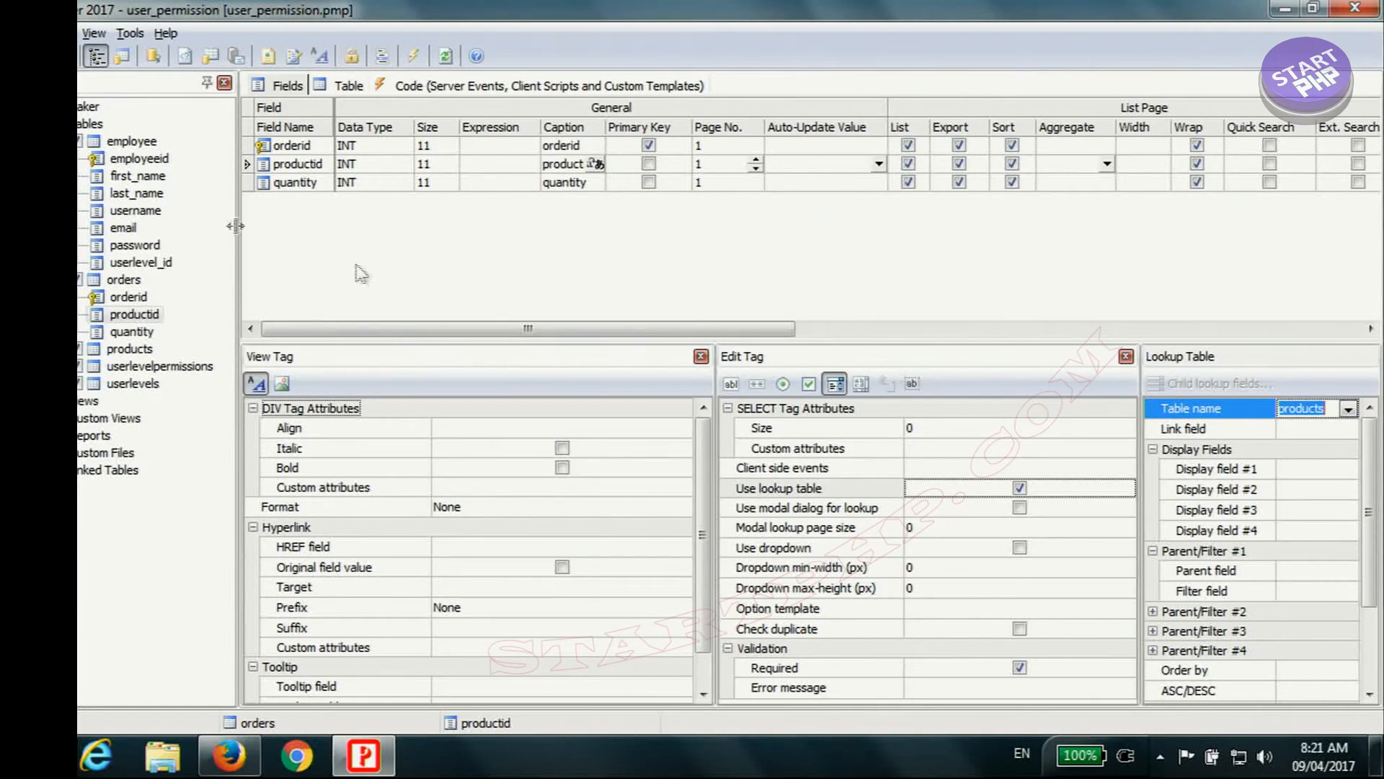
{"action": "left_click", "coordinate": [1348, 432]}
{"action": "left_click", "coordinate": [1348, 430]}
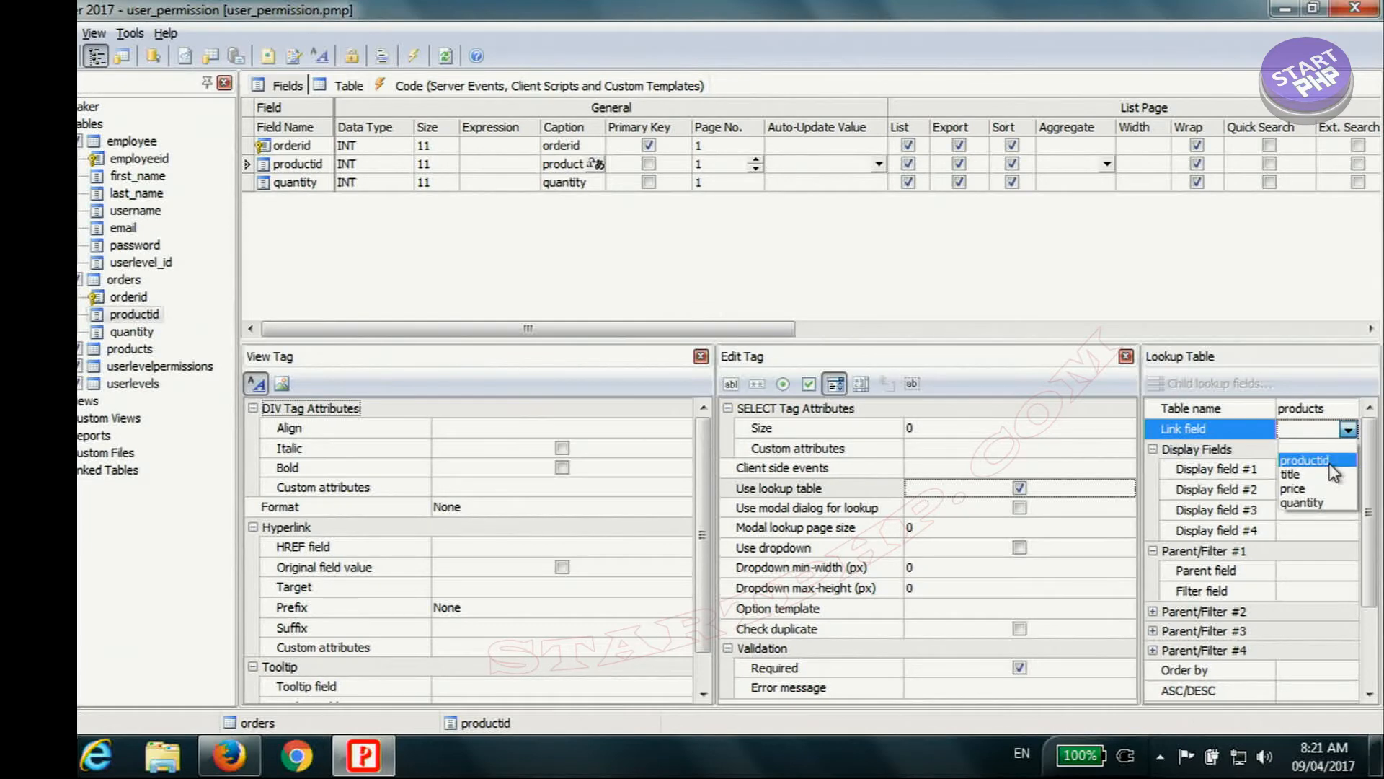
{"action": "left_click", "coordinate": [1291, 460]}
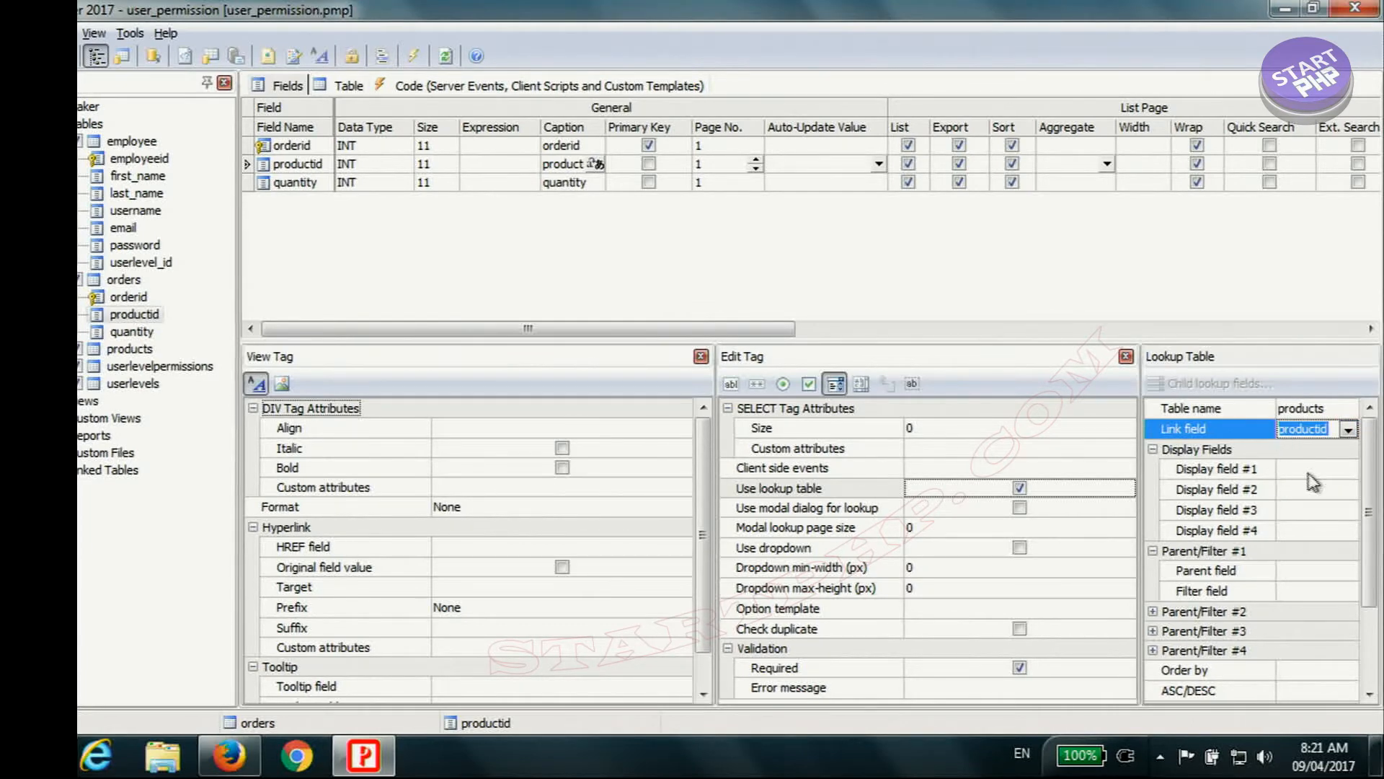
{"action": "left_click", "coordinate": [1308, 472]}
{"action": "left_click", "coordinate": [1325, 469]}
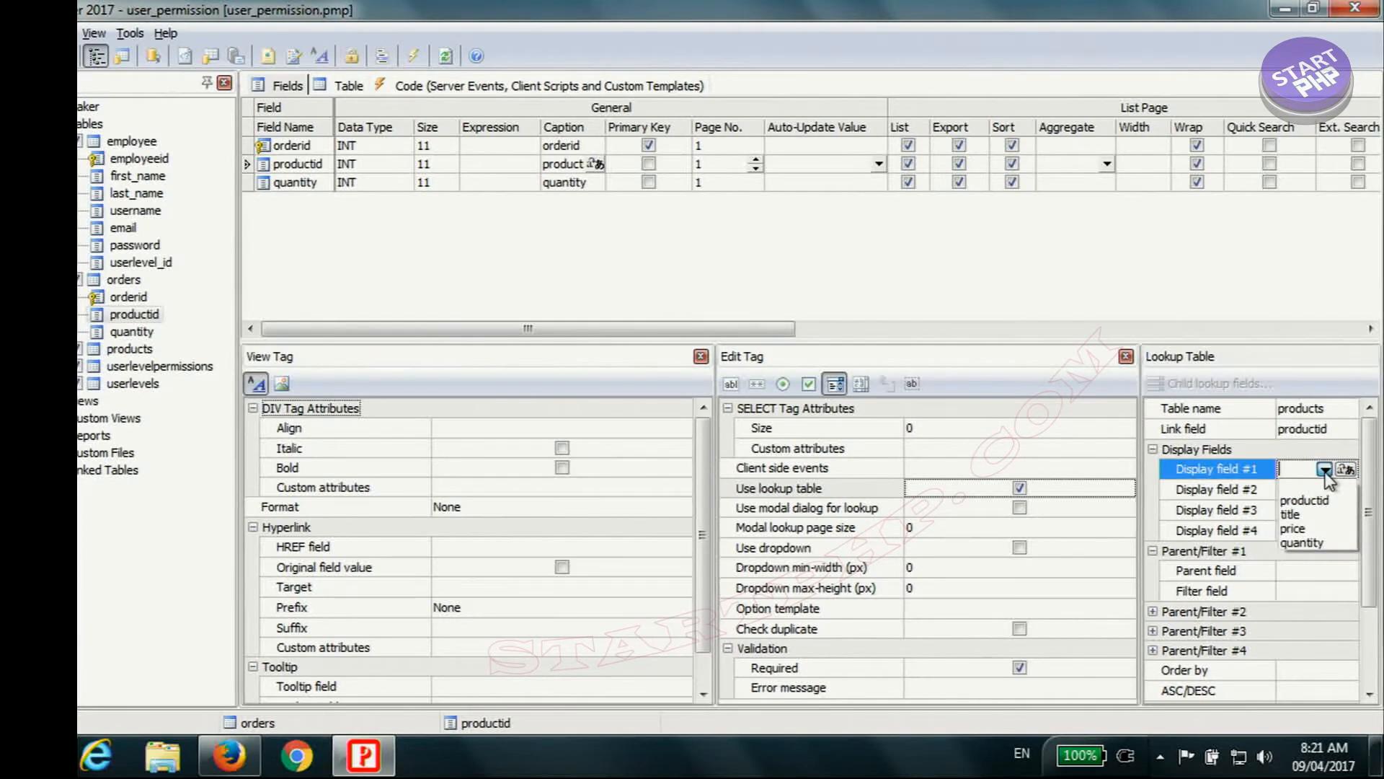
{"action": "left_click", "coordinate": [1306, 511]}
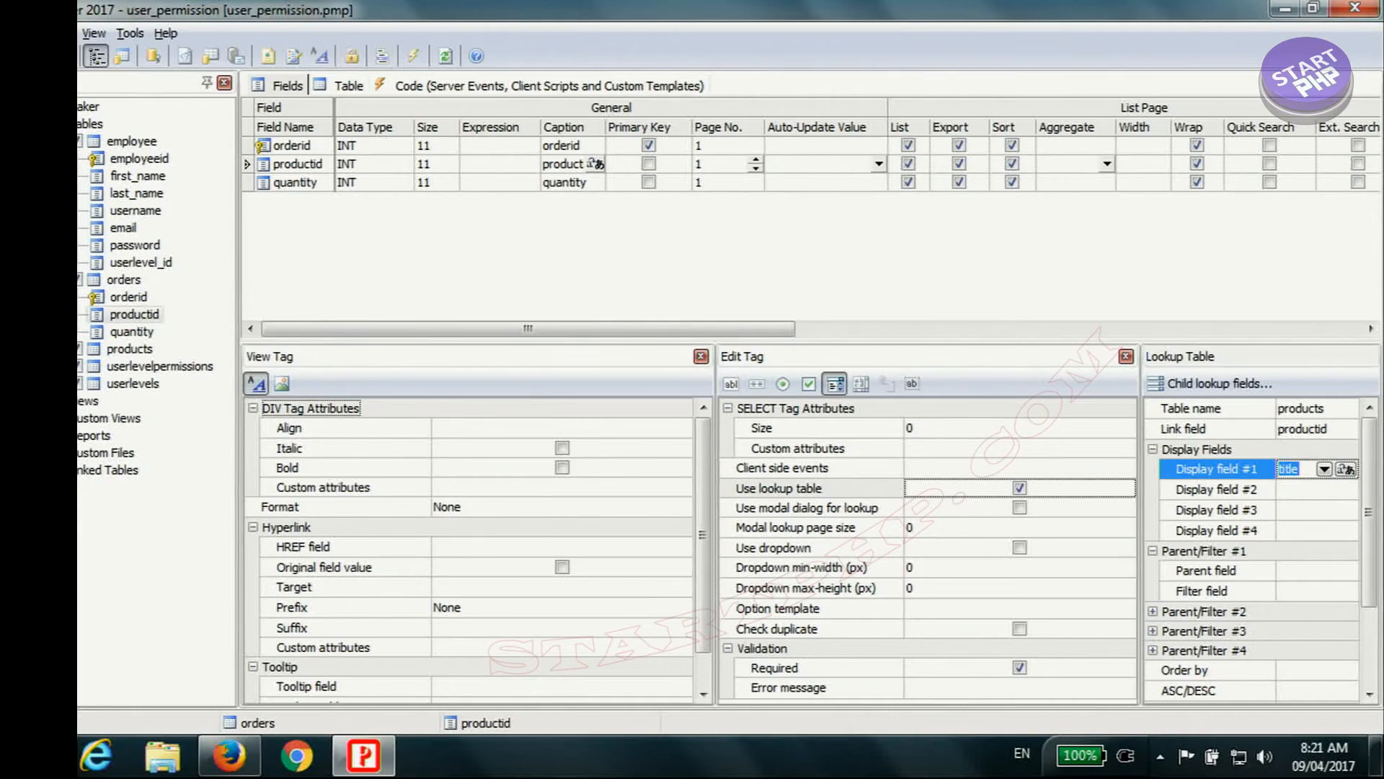
Step: Regenerate all of the project's files into the C:\wamp\www\user folder
{"action": "left_click", "coordinate": [414, 57]}
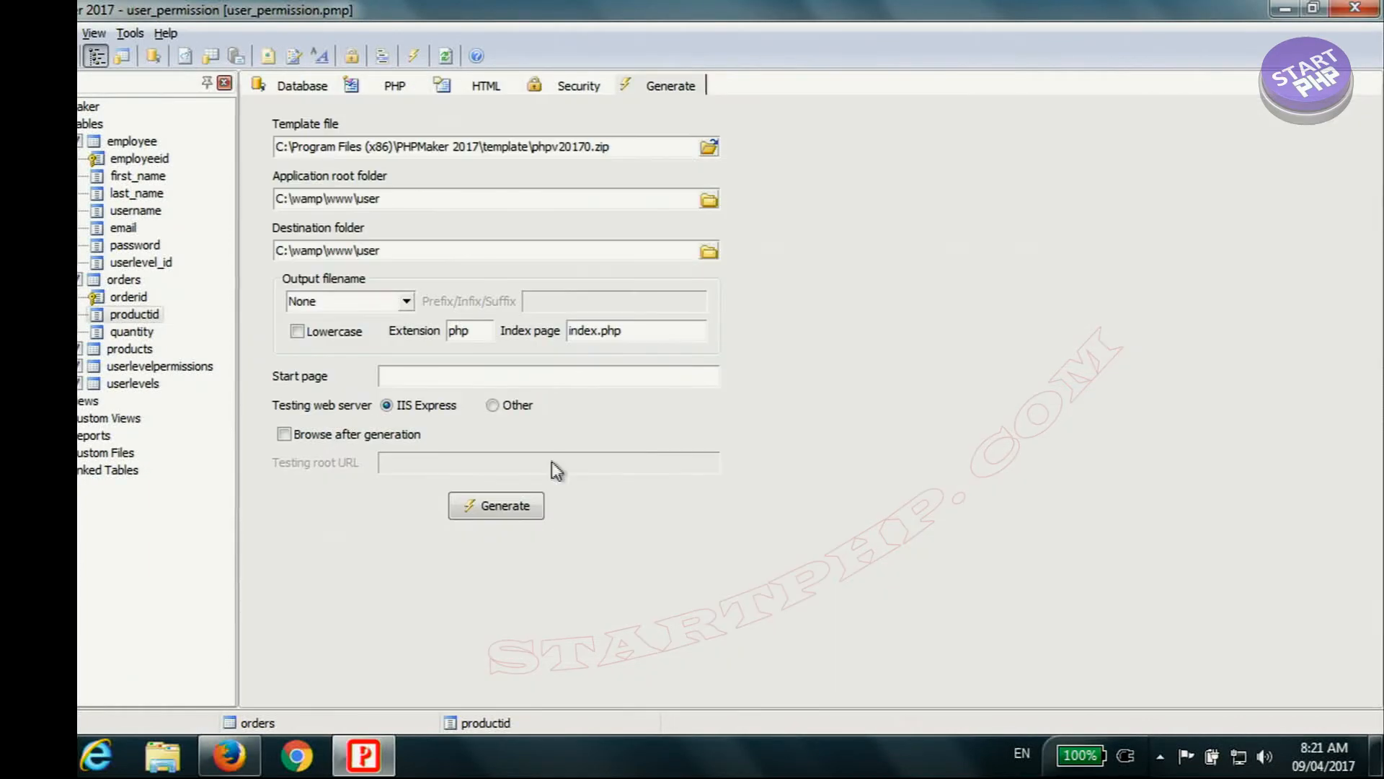
{"action": "left_click", "coordinate": [508, 508]}
{"action": "left_click", "coordinate": [868, 705]}
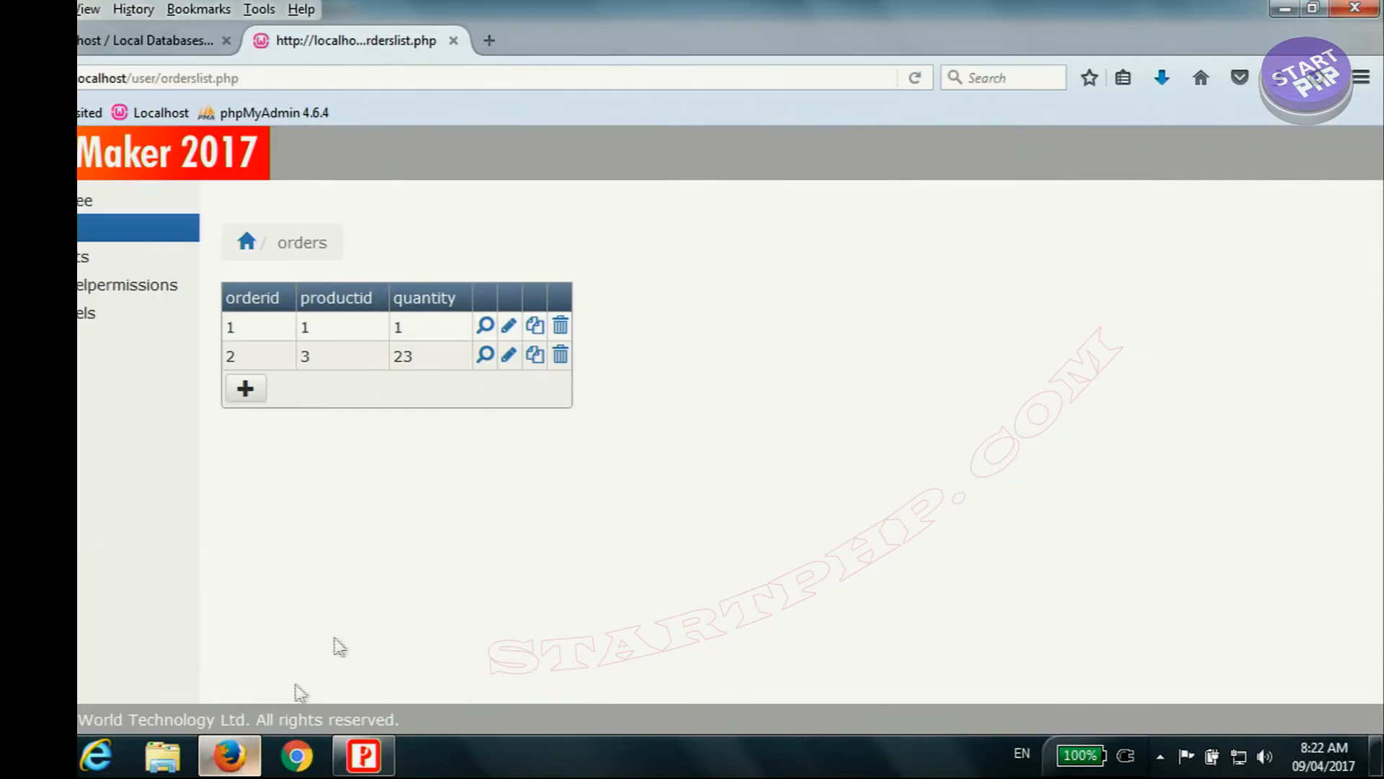
Step: Switch to Firefox, reload the orders list to check its productid column, and open the userlevelpermissions list
{"action": "left_click", "coordinate": [914, 78]}
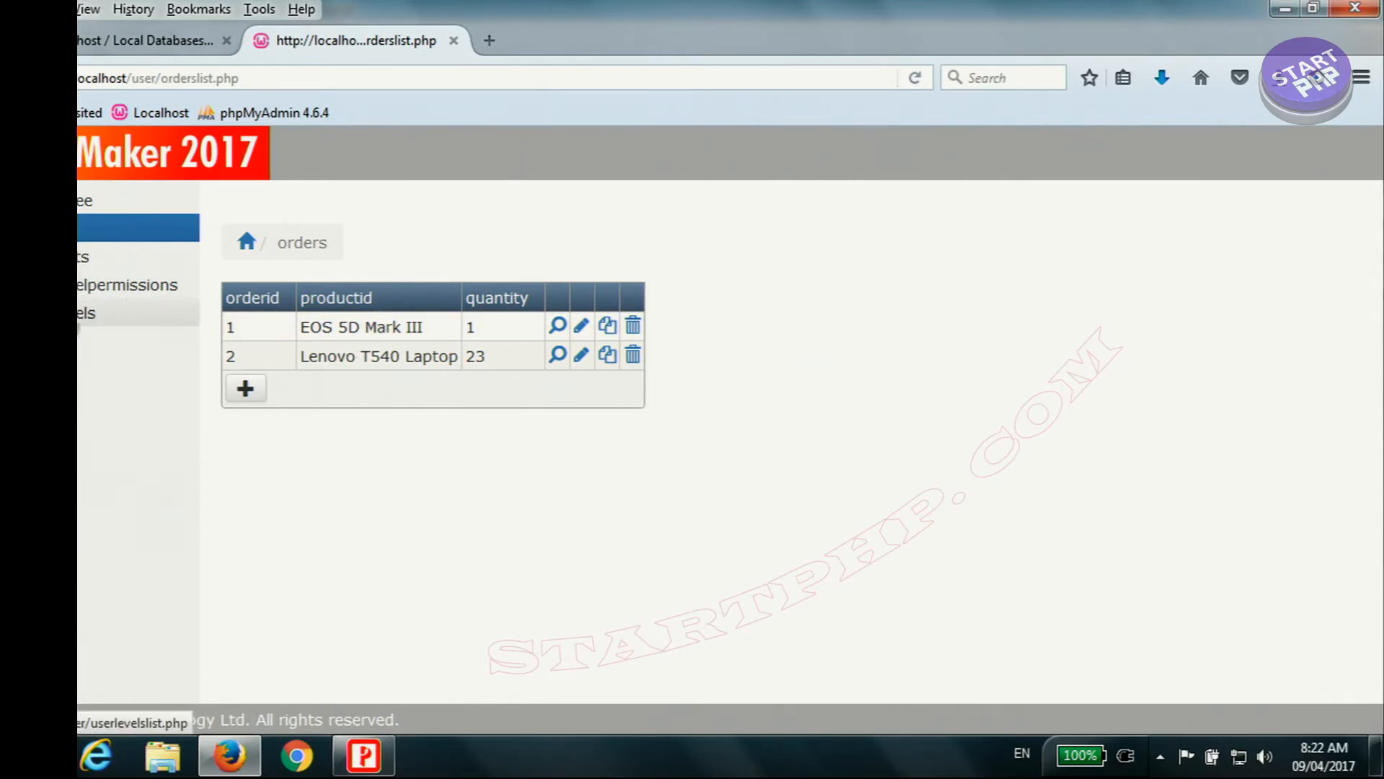
{"action": "left_click", "coordinate": [80, 287]}
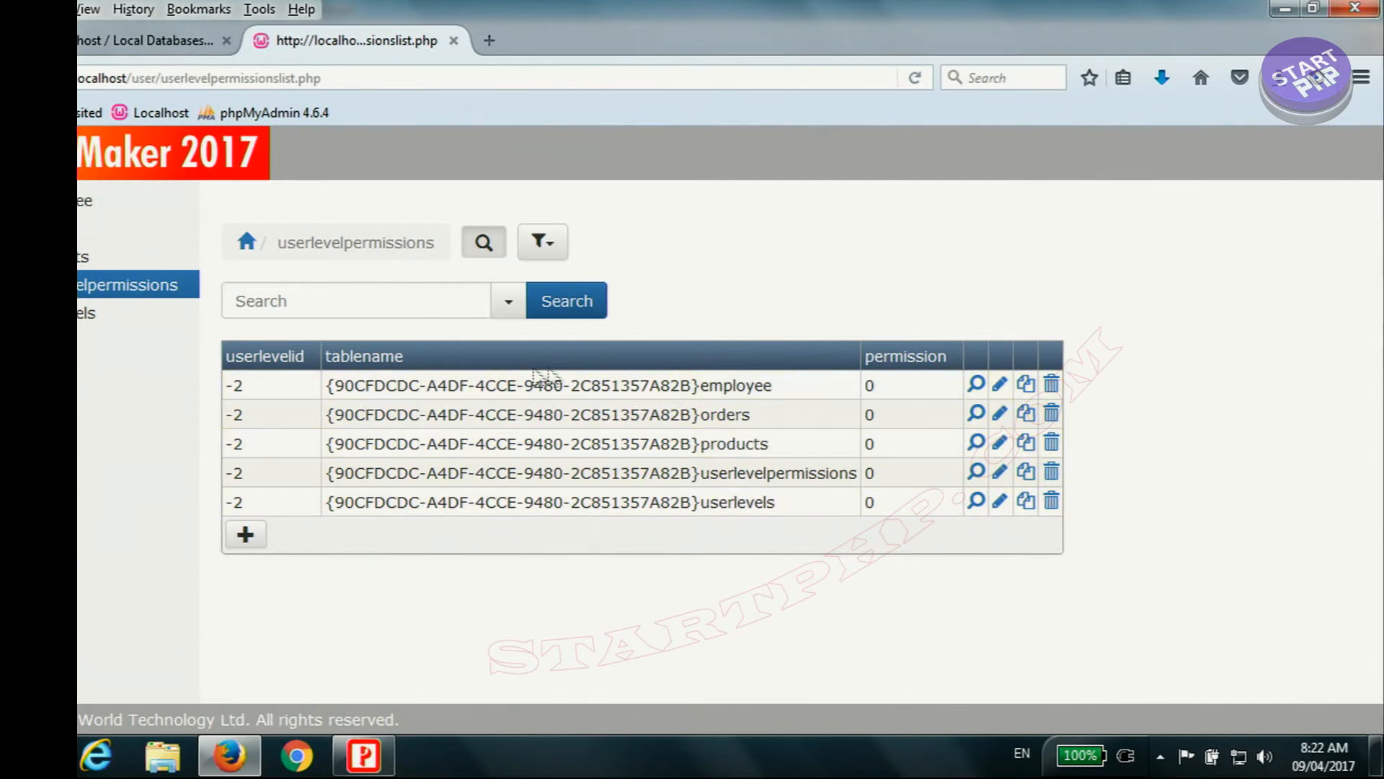
Step: Examine the table names and the ID prefix stored in the tablename column of the userlevelpermissions list
{"action": "left_click_drag", "start_coordinate": [774, 391], "coordinate": [713, 423]}
{"action": "left_click_drag", "start_coordinate": [779, 453], "coordinate": [718, 455]}
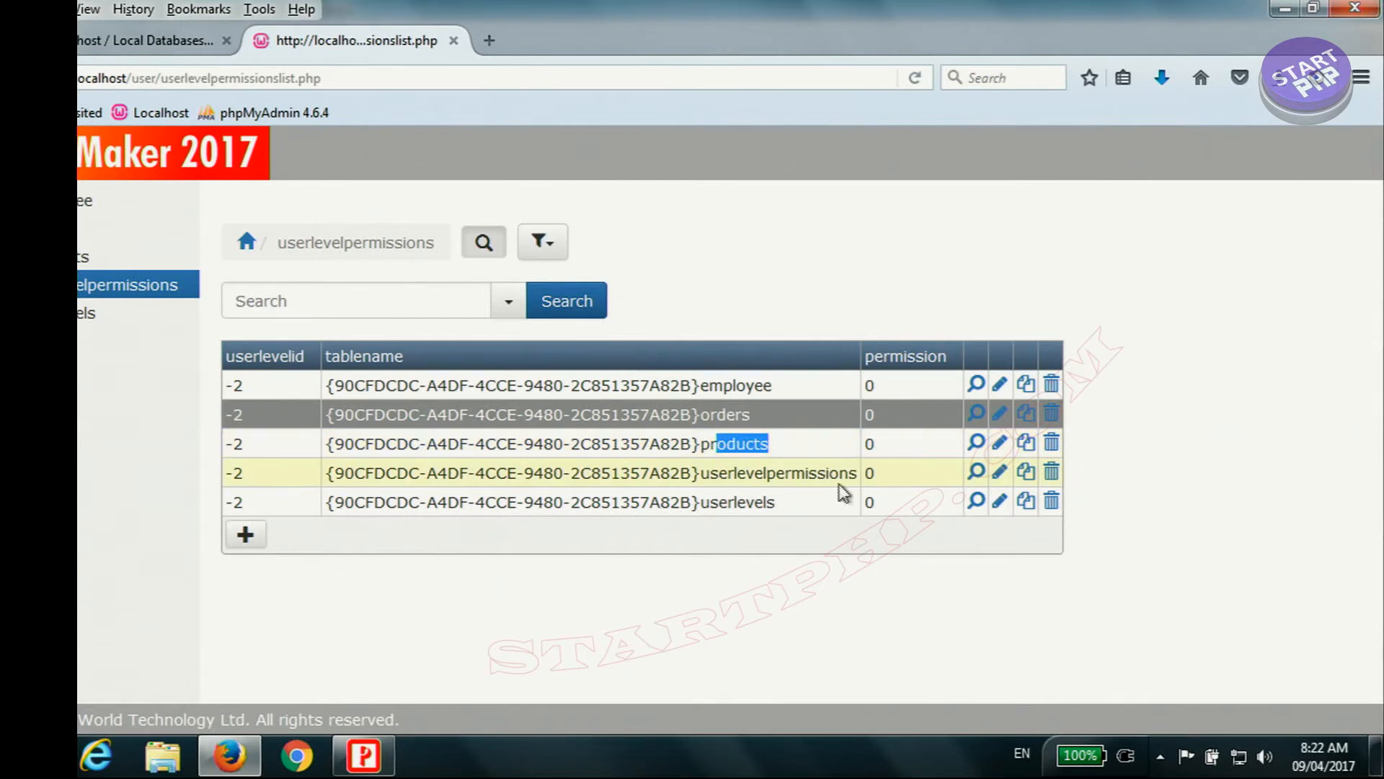
{"action": "left_click_drag", "start_coordinate": [862, 479], "coordinate": [711, 504]}
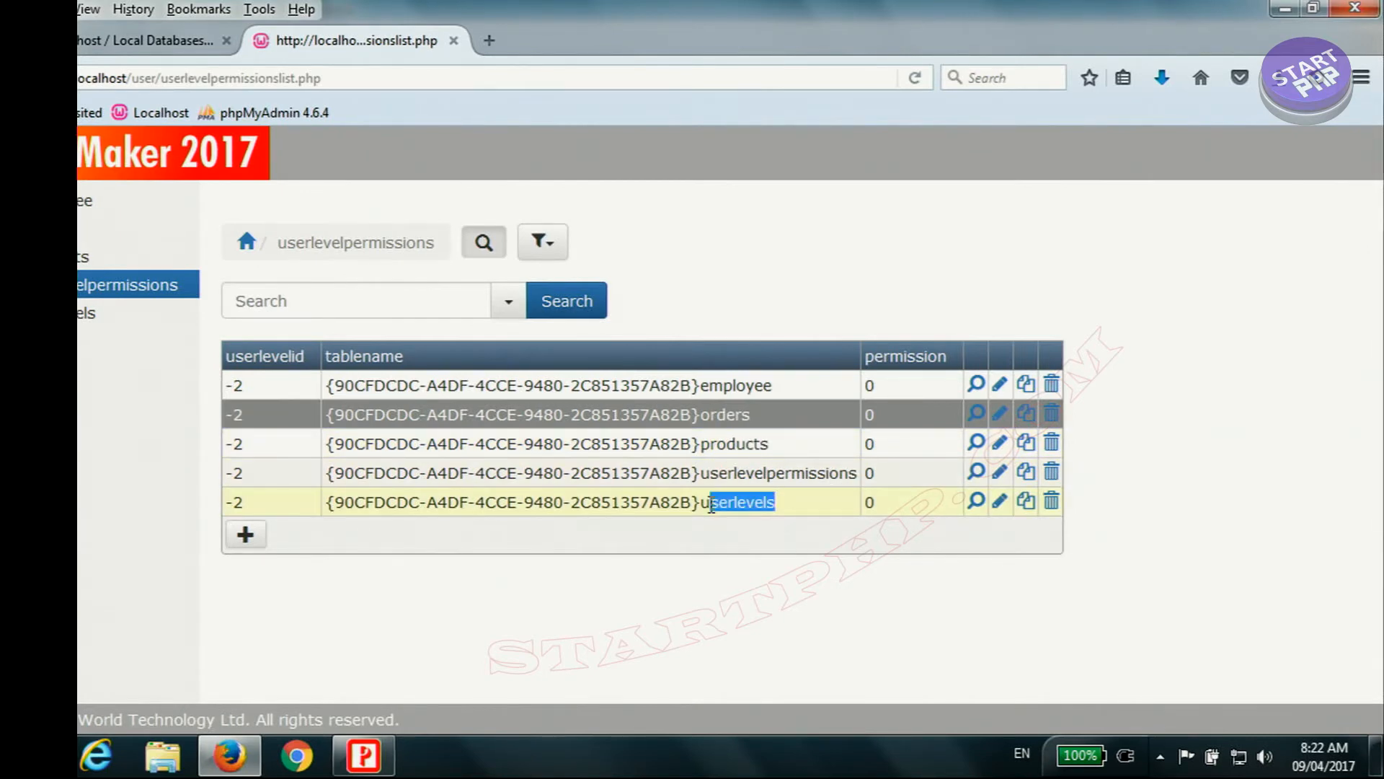
{"action": "left_click_drag", "start_coordinate": [692, 385], "coordinate": [336, 385]}
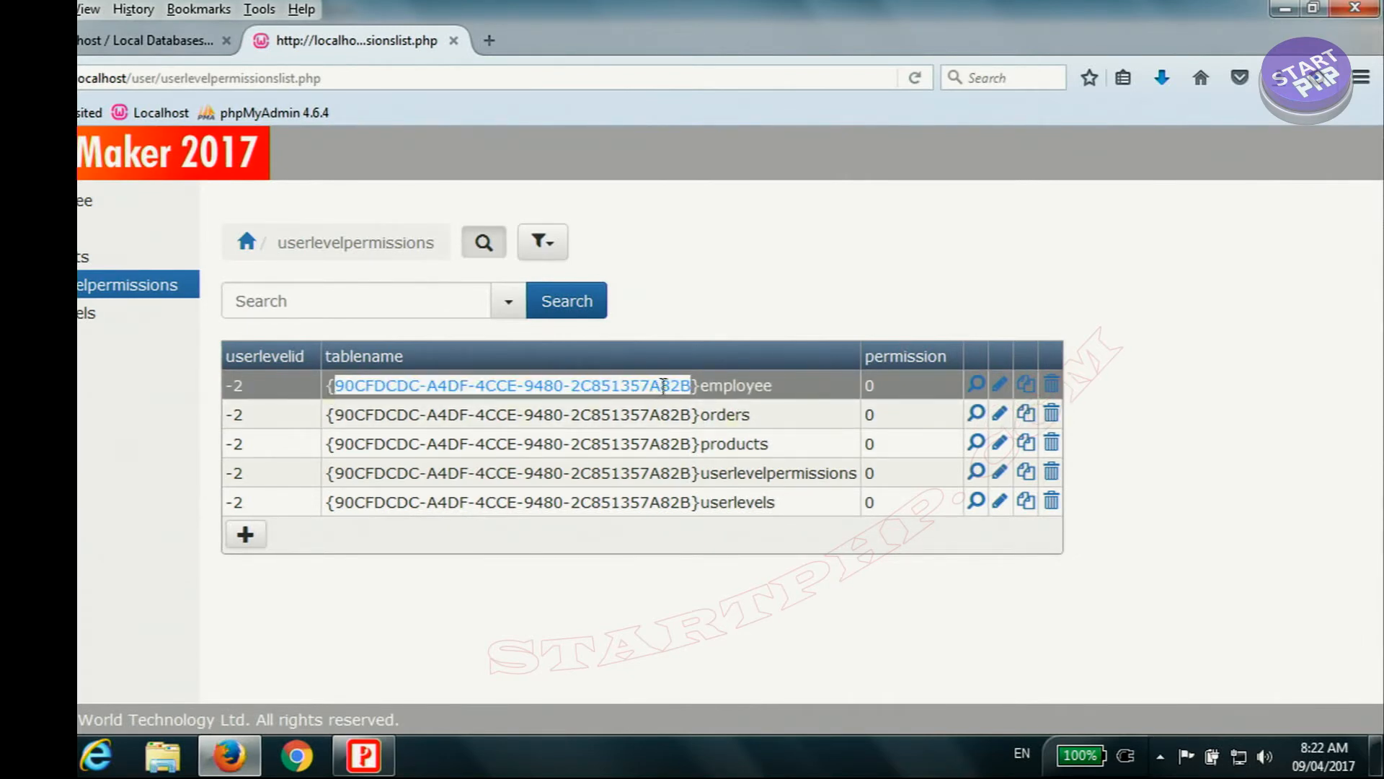
{"action": "left_click", "coordinate": [639, 408]}
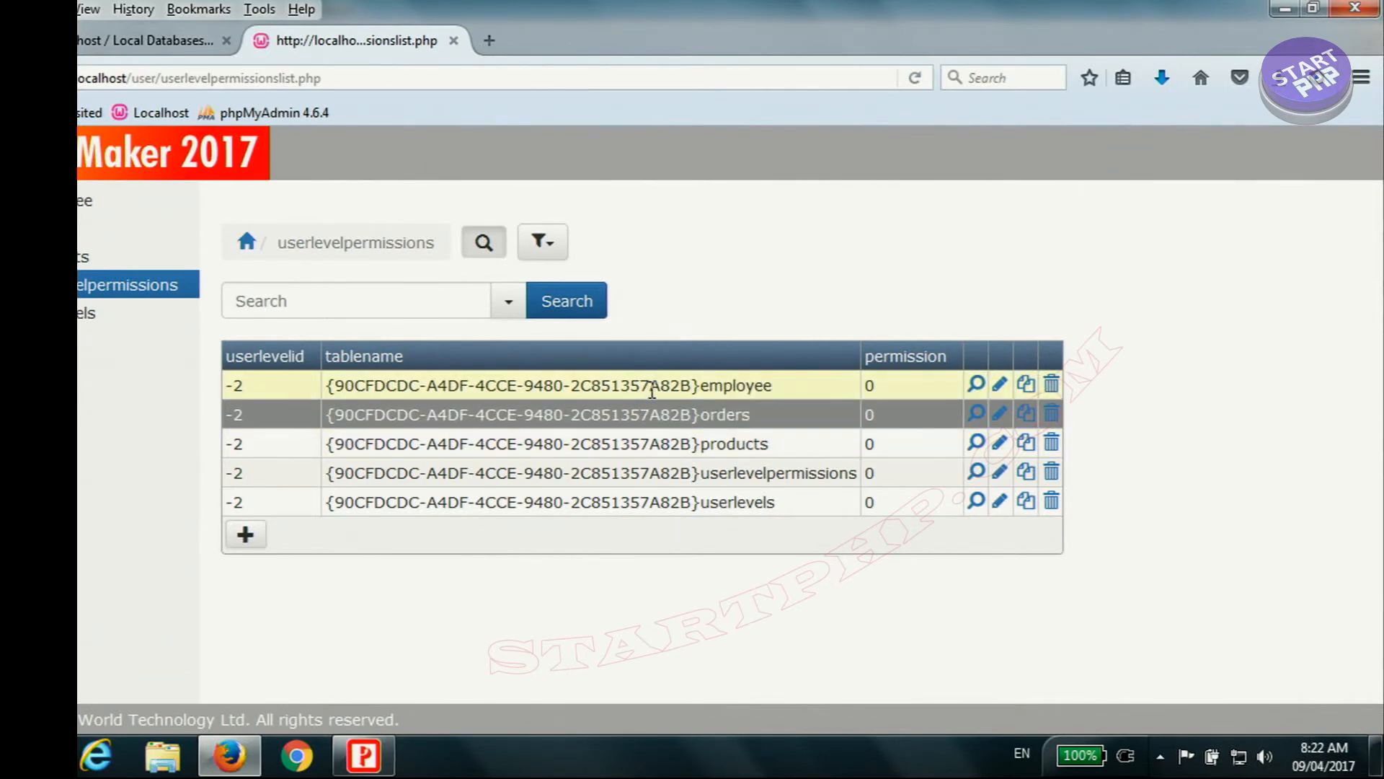
Step: Switch to PHPMaker and check the Project ID in the project's advanced settings, leaving them without changes
{"action": "left_click", "coordinate": [366, 757]}
{"action": "left_click", "coordinate": [139, 36]}
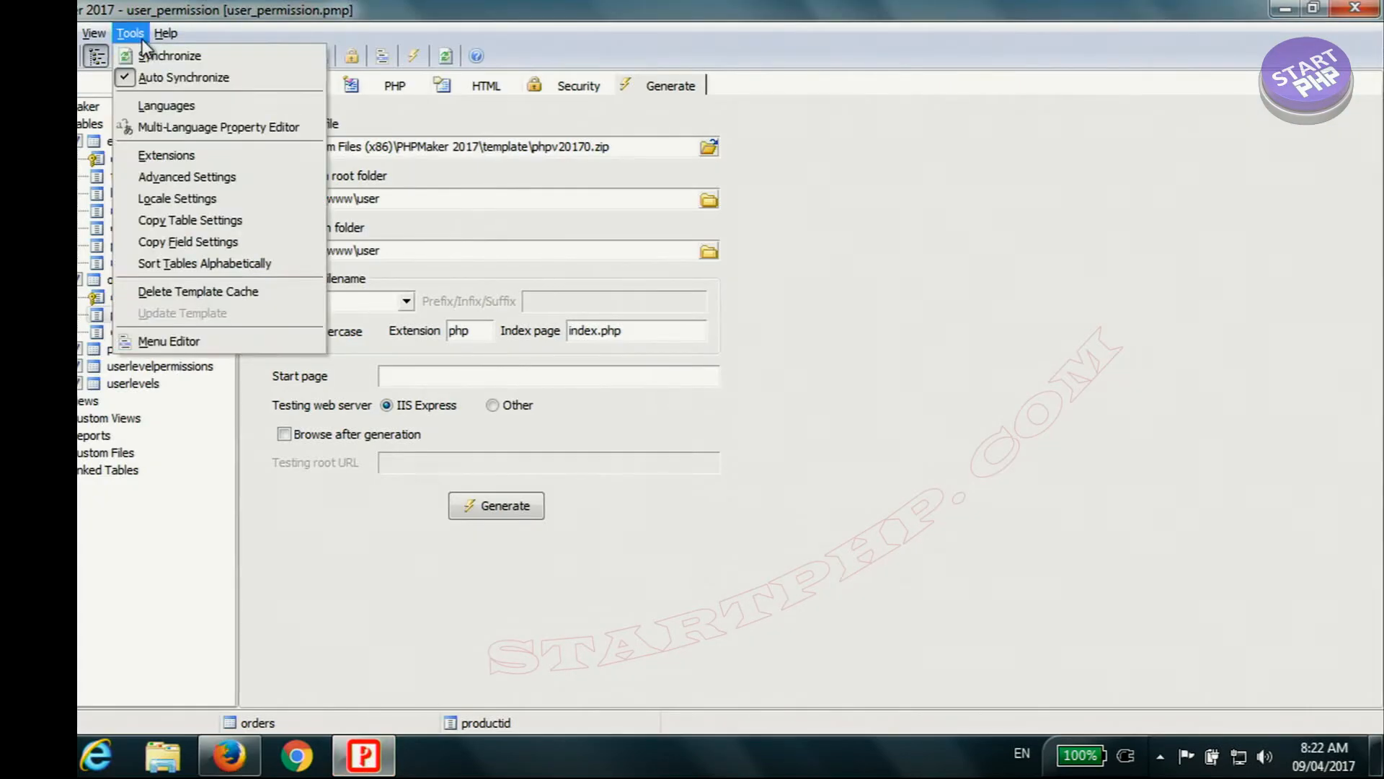
{"action": "left_click", "coordinate": [219, 178]}
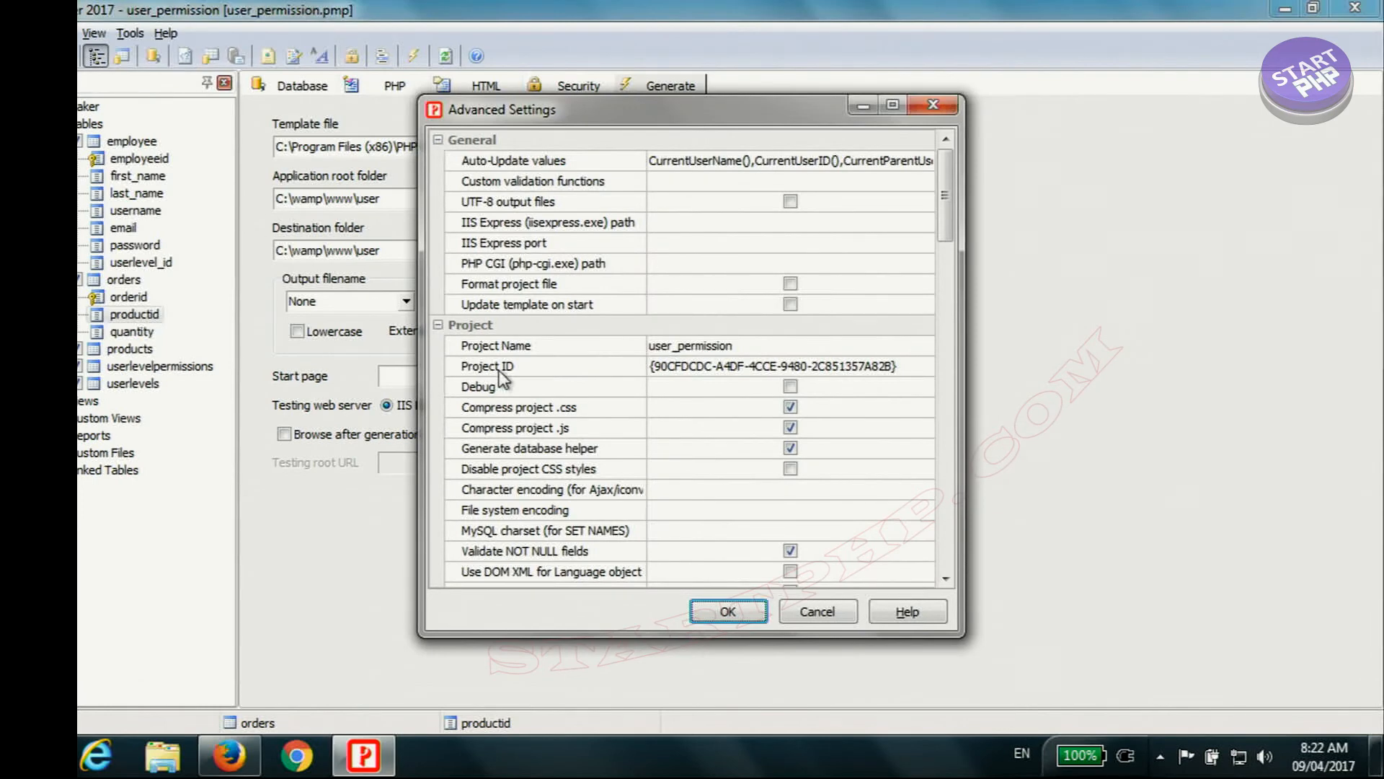
{"action": "left_click", "coordinate": [505, 370]}
{"action": "left_click", "coordinate": [777, 365]}
{"action": "left_click", "coordinate": [673, 365]}
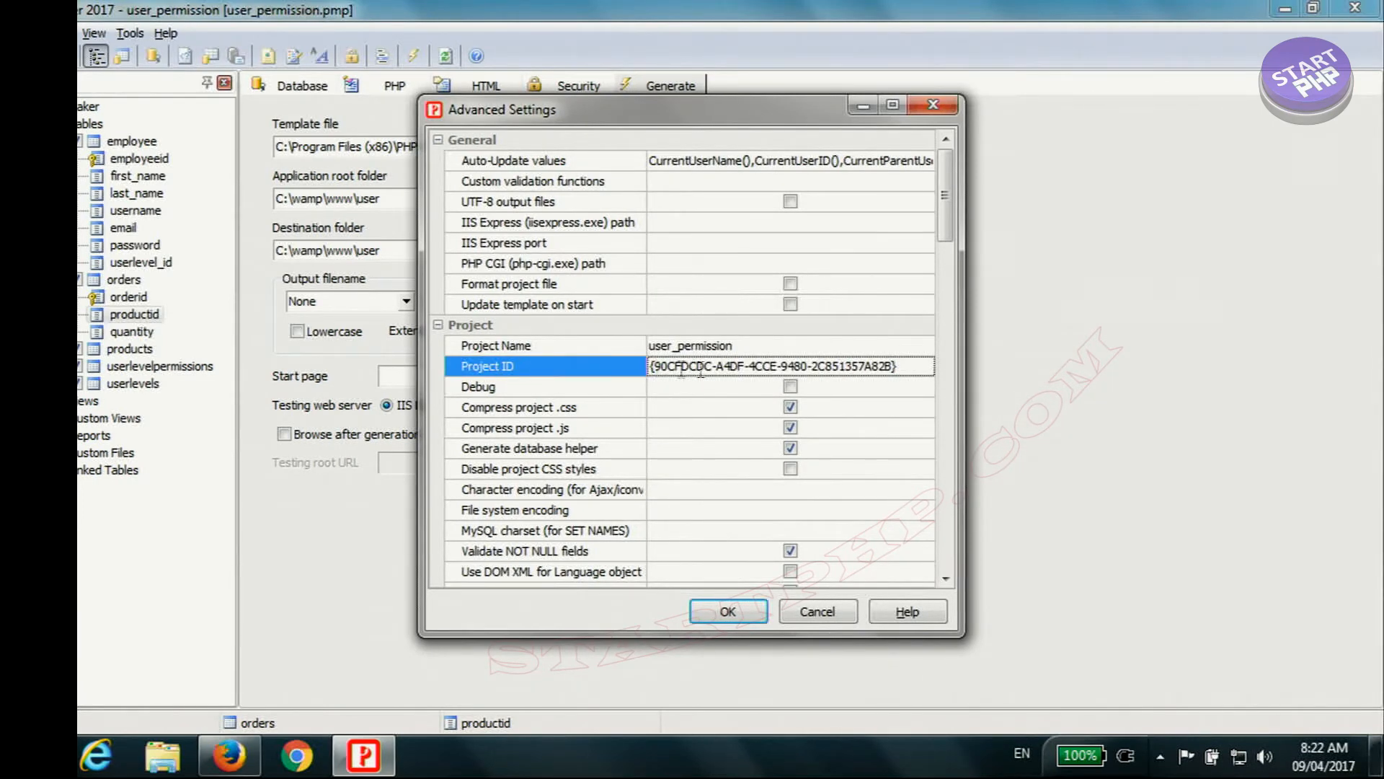
{"action": "left_click_drag", "start_coordinate": [651, 367], "coordinate": [884, 370]}
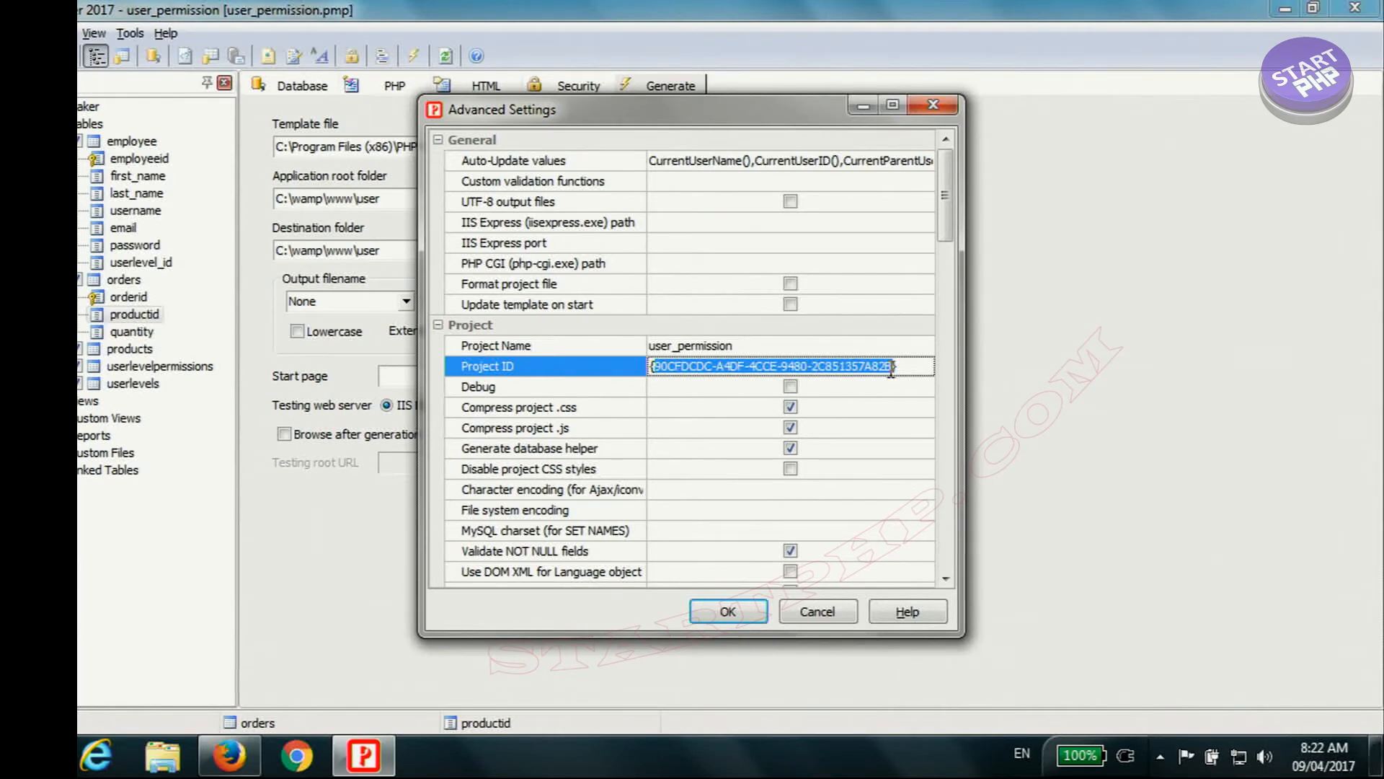
{"action": "mouse_move", "coordinate": [233, 754]}
{"action": "left_click", "coordinate": [828, 618]}
Step: Switch to Firefox and compare the userlevelid values in the userlevels and userlevelpermissions lists
{"action": "left_click", "coordinate": [245, 770]}
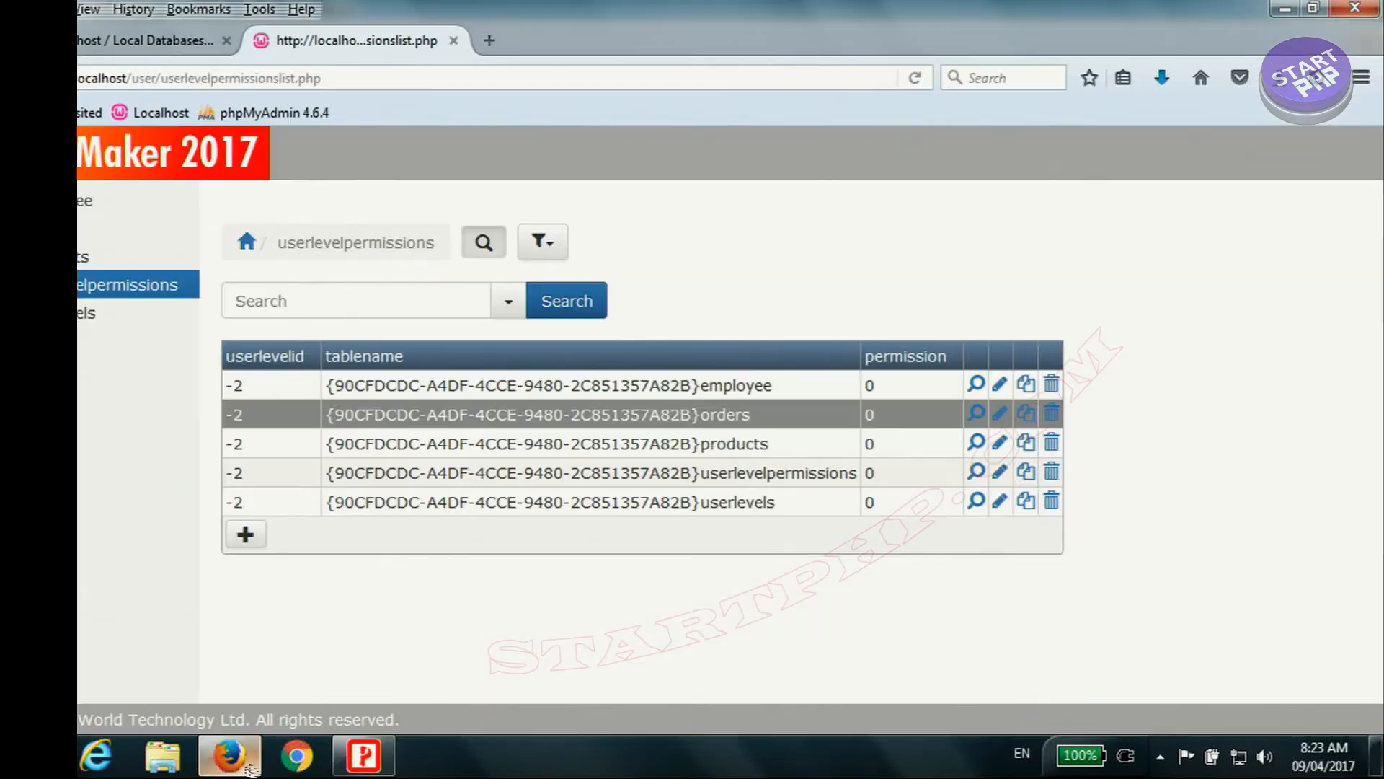
{"action": "left_click", "coordinate": [82, 330]}
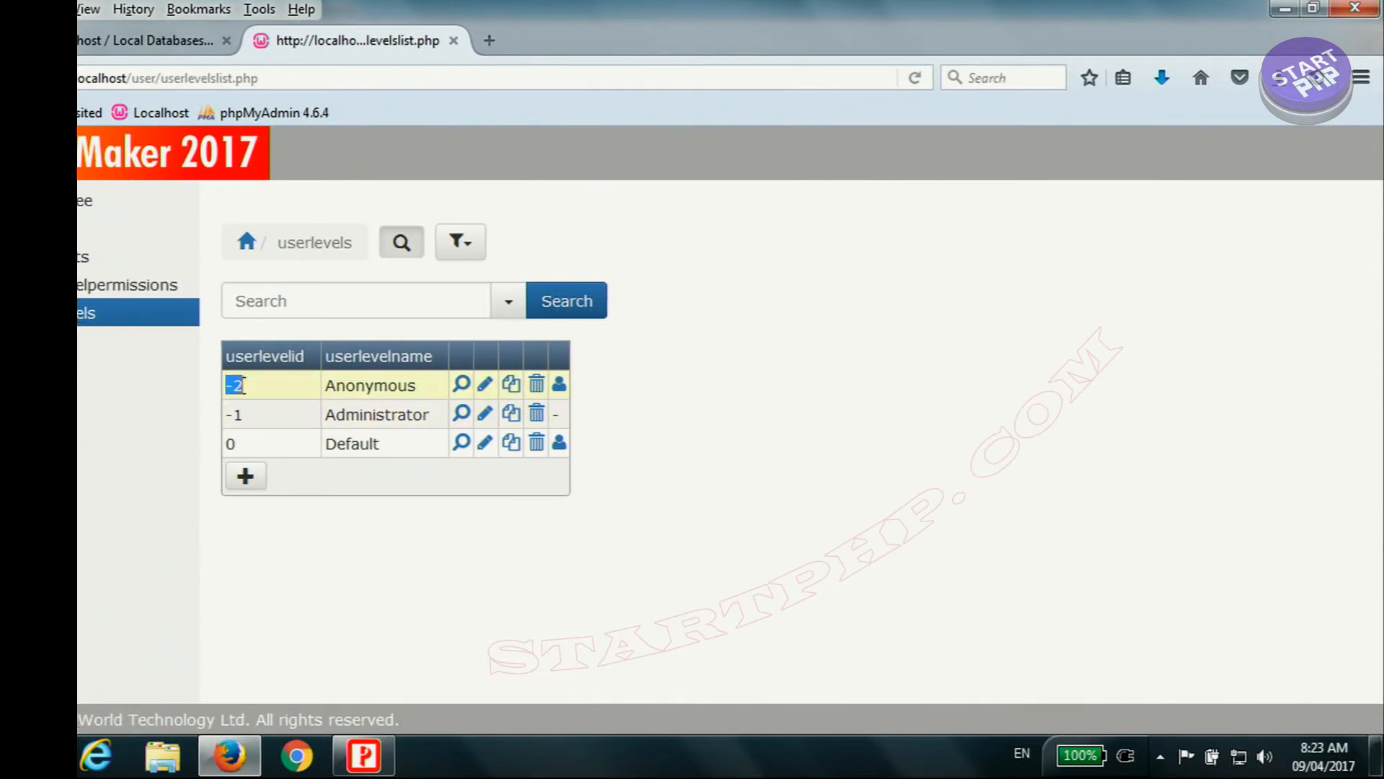
{"action": "left_click", "coordinate": [126, 284]}
{"action": "left_click_drag", "start_coordinate": [231, 389], "coordinate": [244, 509]}
{"action": "left_click", "coordinate": [529, 409]}
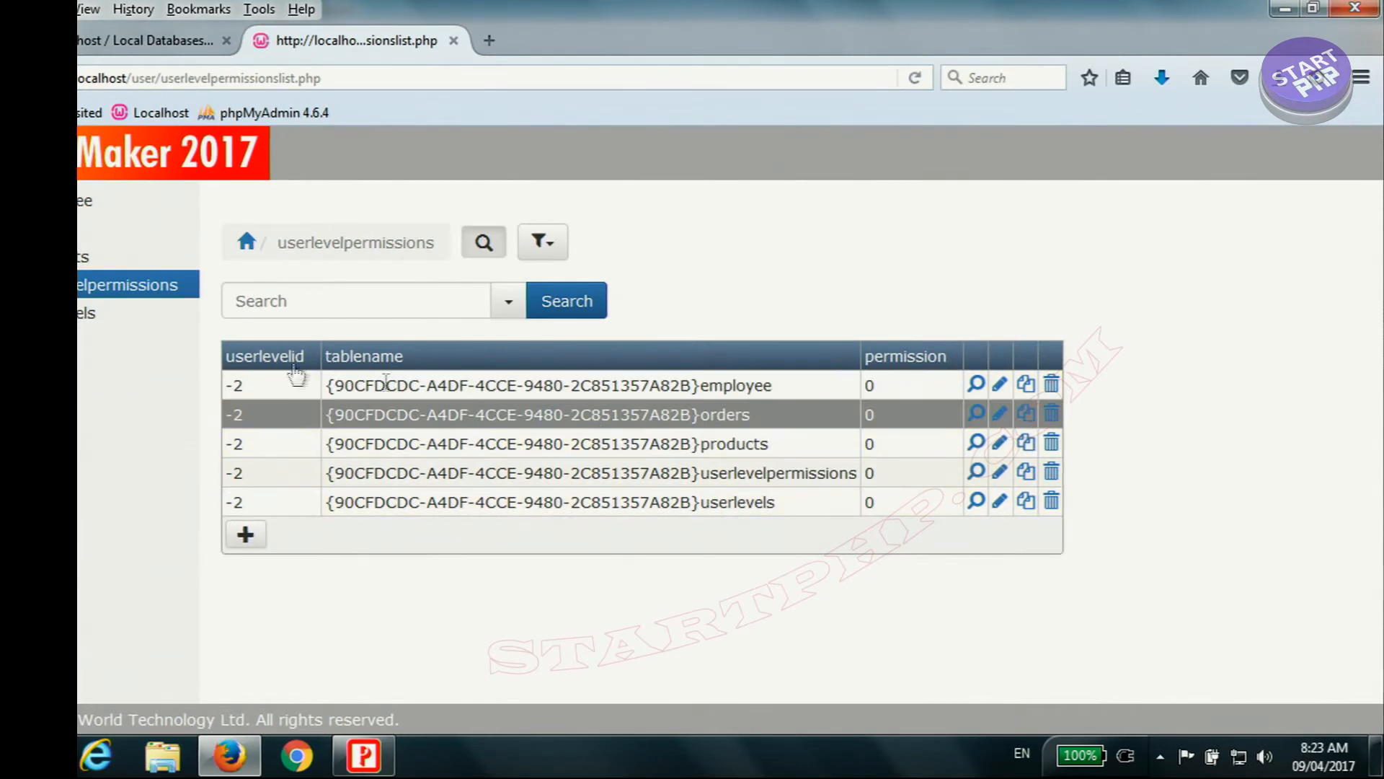
{"action": "left_click", "coordinate": [108, 312]}
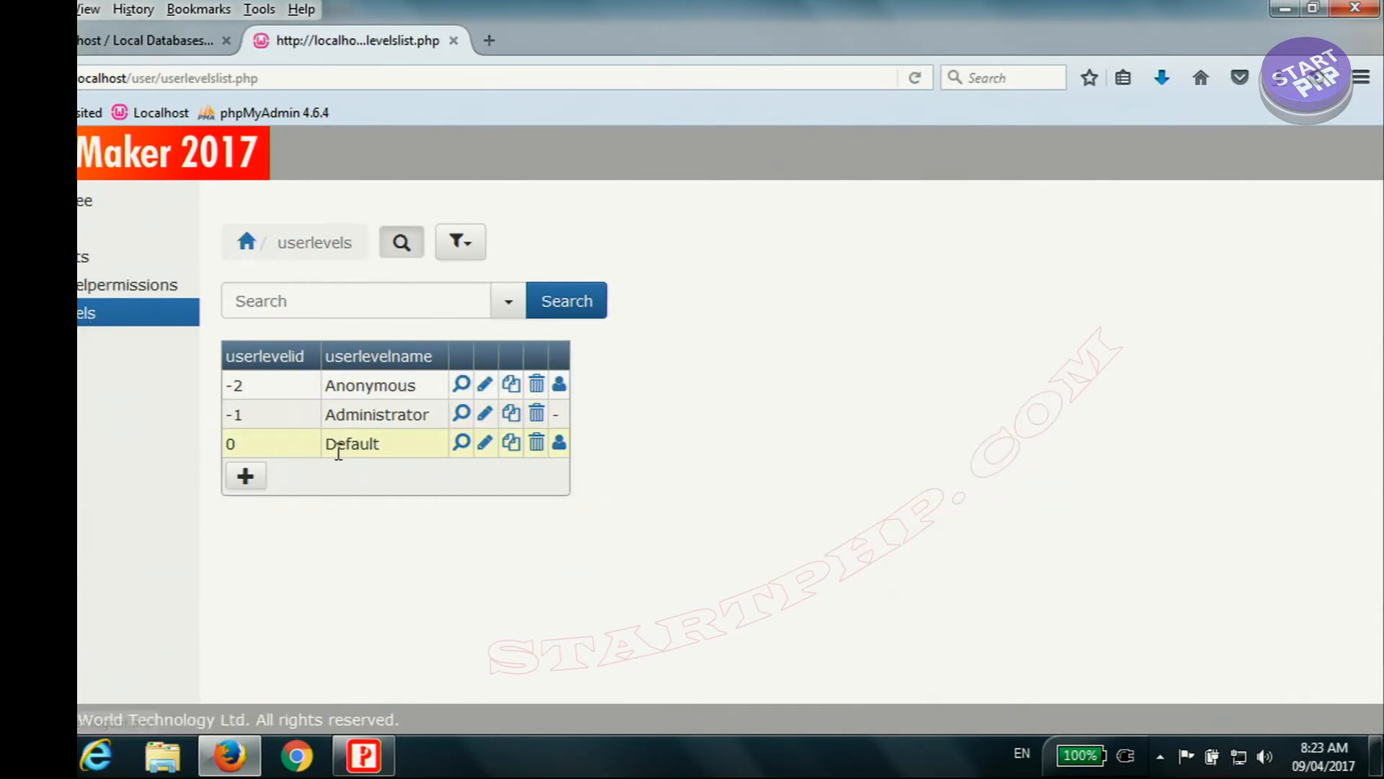
Step: Add a user level with ID 2 named Clerk and the Add/Copy, List, View and Search permissions
{"action": "left_click", "coordinate": [253, 492]}
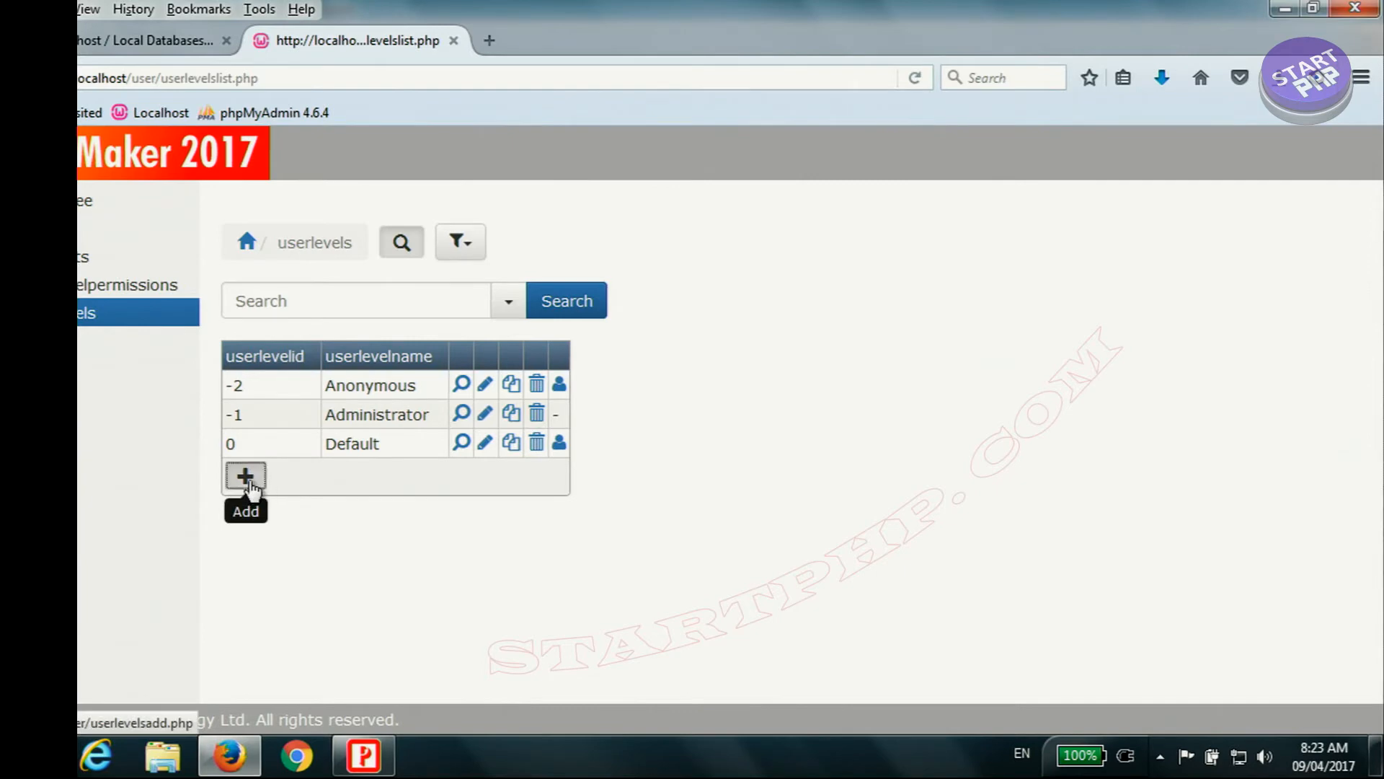
{"action": "left_click", "coordinate": [519, 296]}
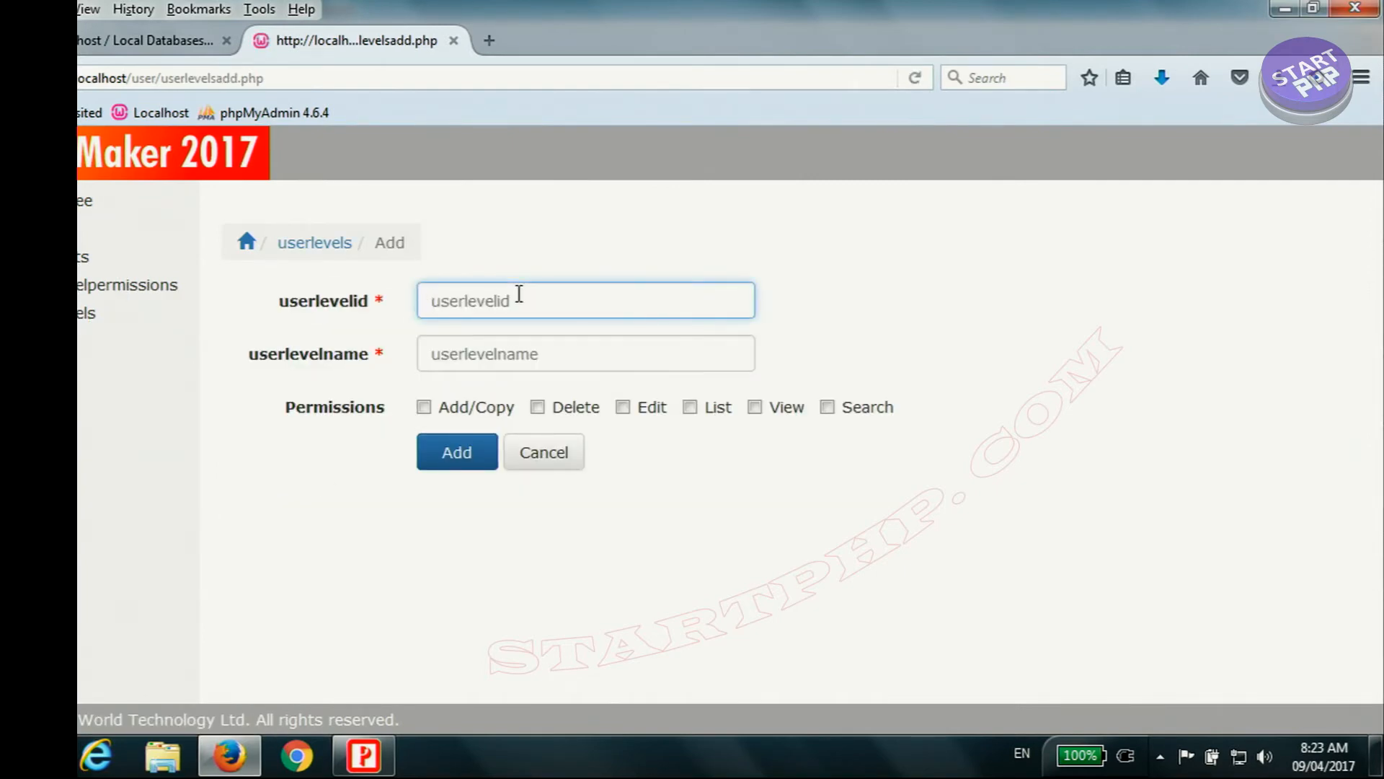
{"action": "type", "text": "2"}
{"action": "left_click", "coordinate": [543, 364]}
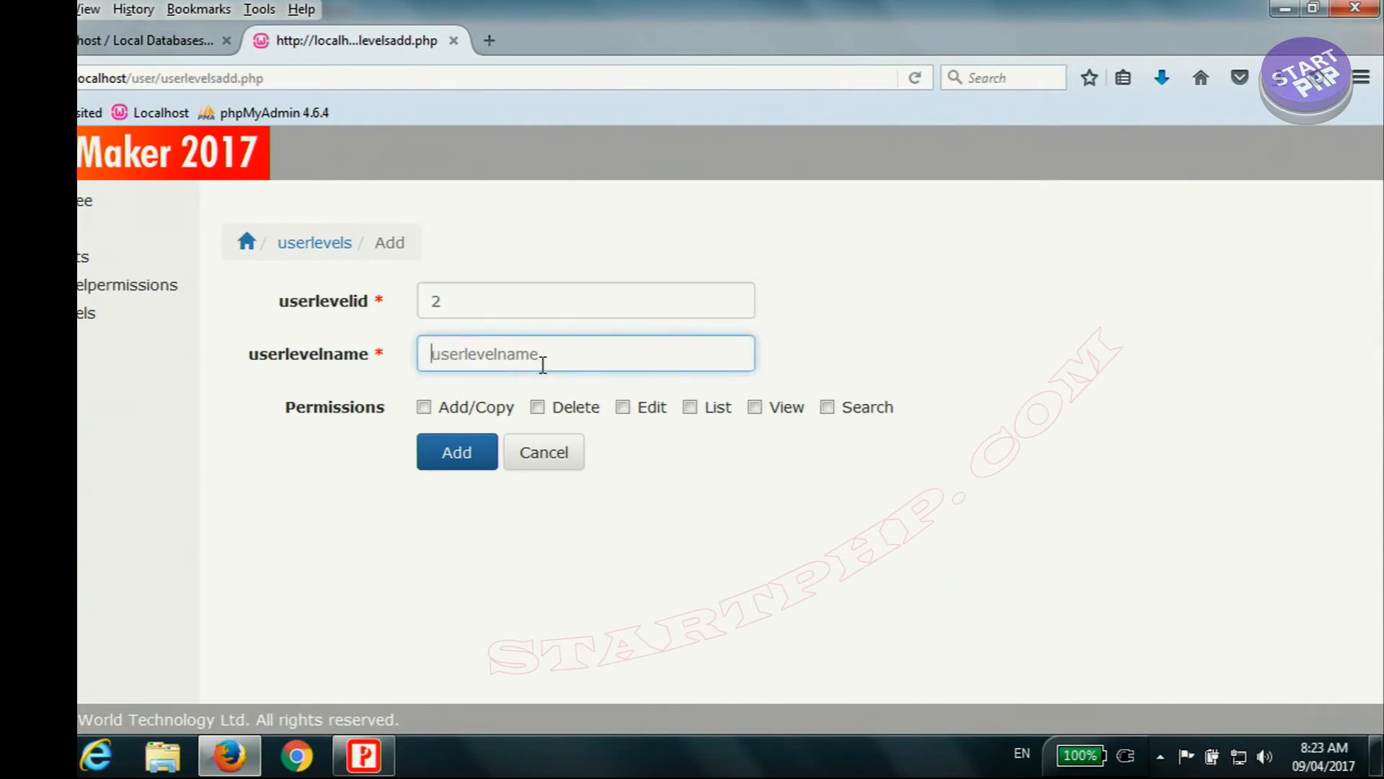
{"action": "type", "text": "Cl"}
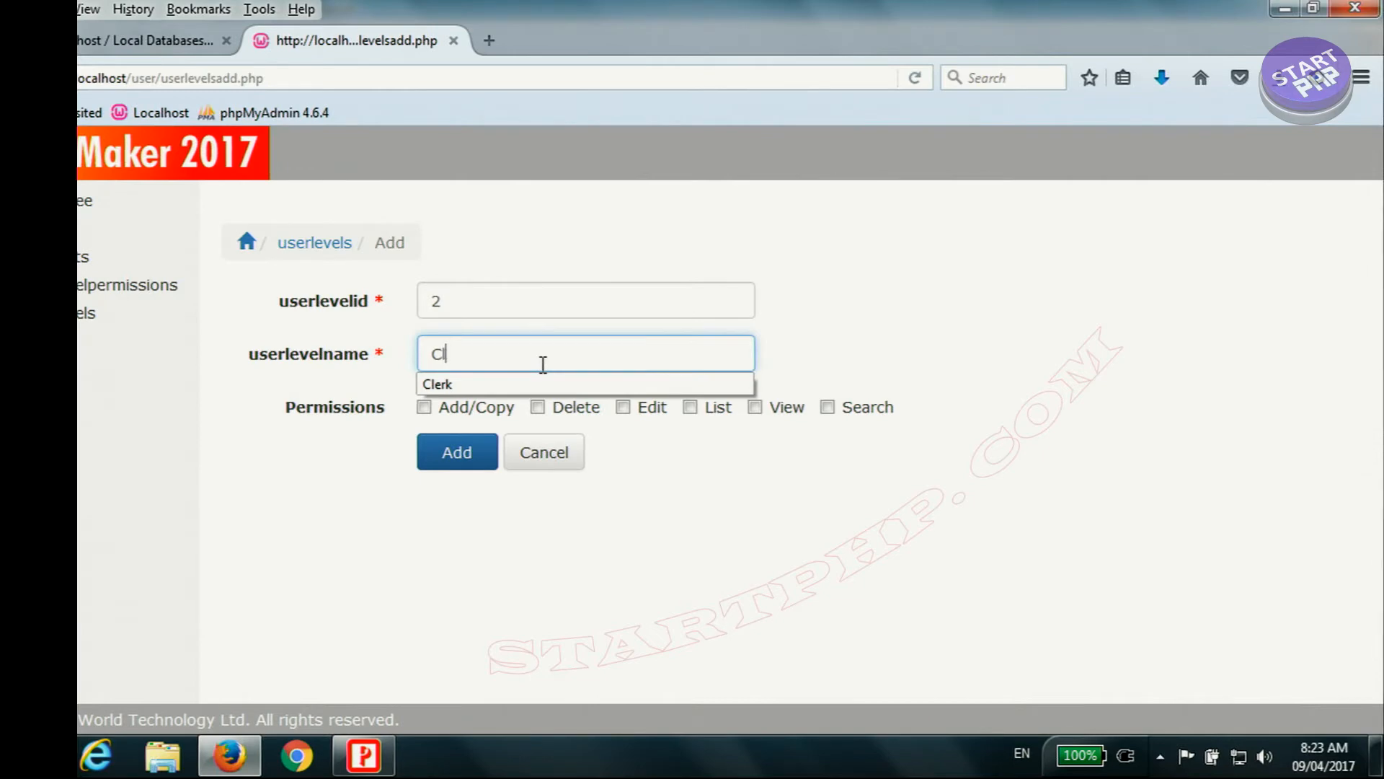
{"action": "left_click", "coordinate": [495, 382]}
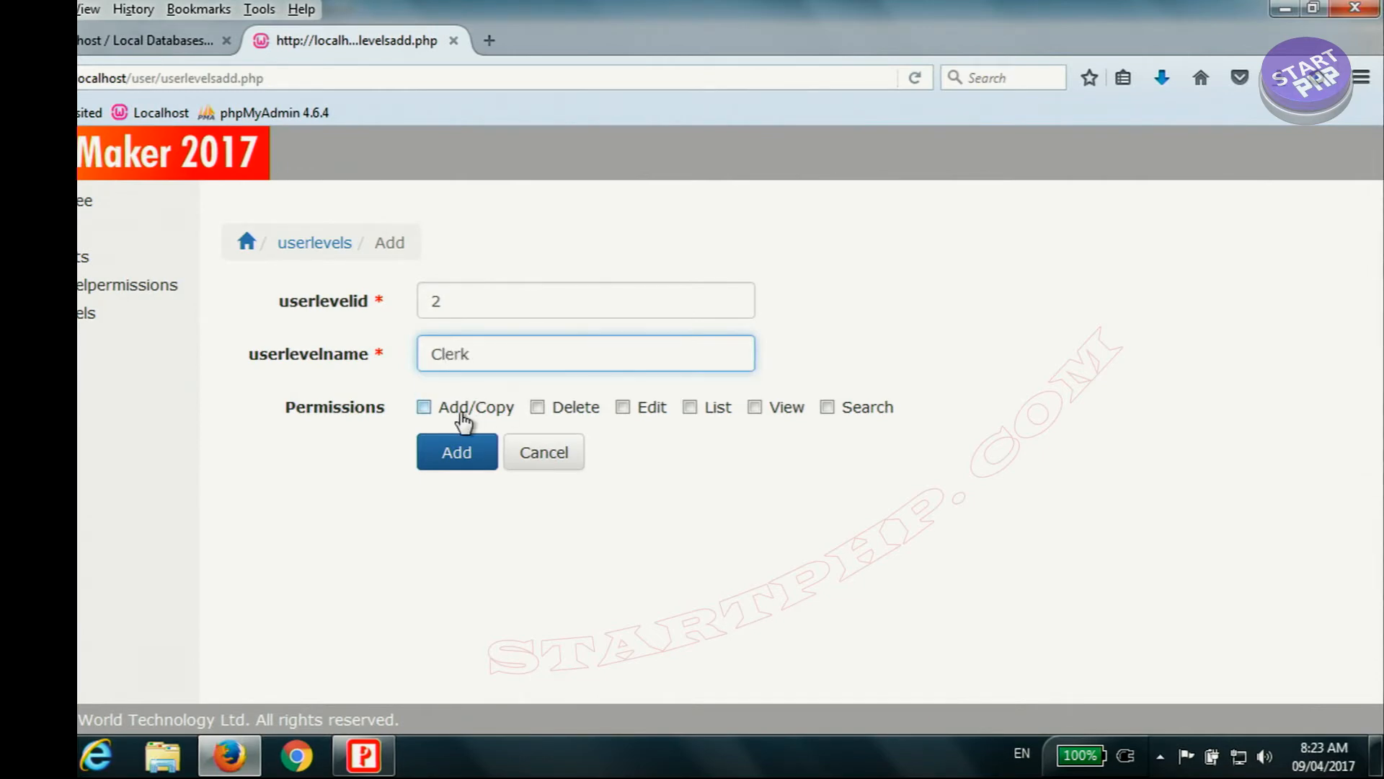
{"action": "left_click", "coordinate": [828, 407]}
{"action": "left_click", "coordinate": [752, 412]}
{"action": "left_click", "coordinate": [690, 408]}
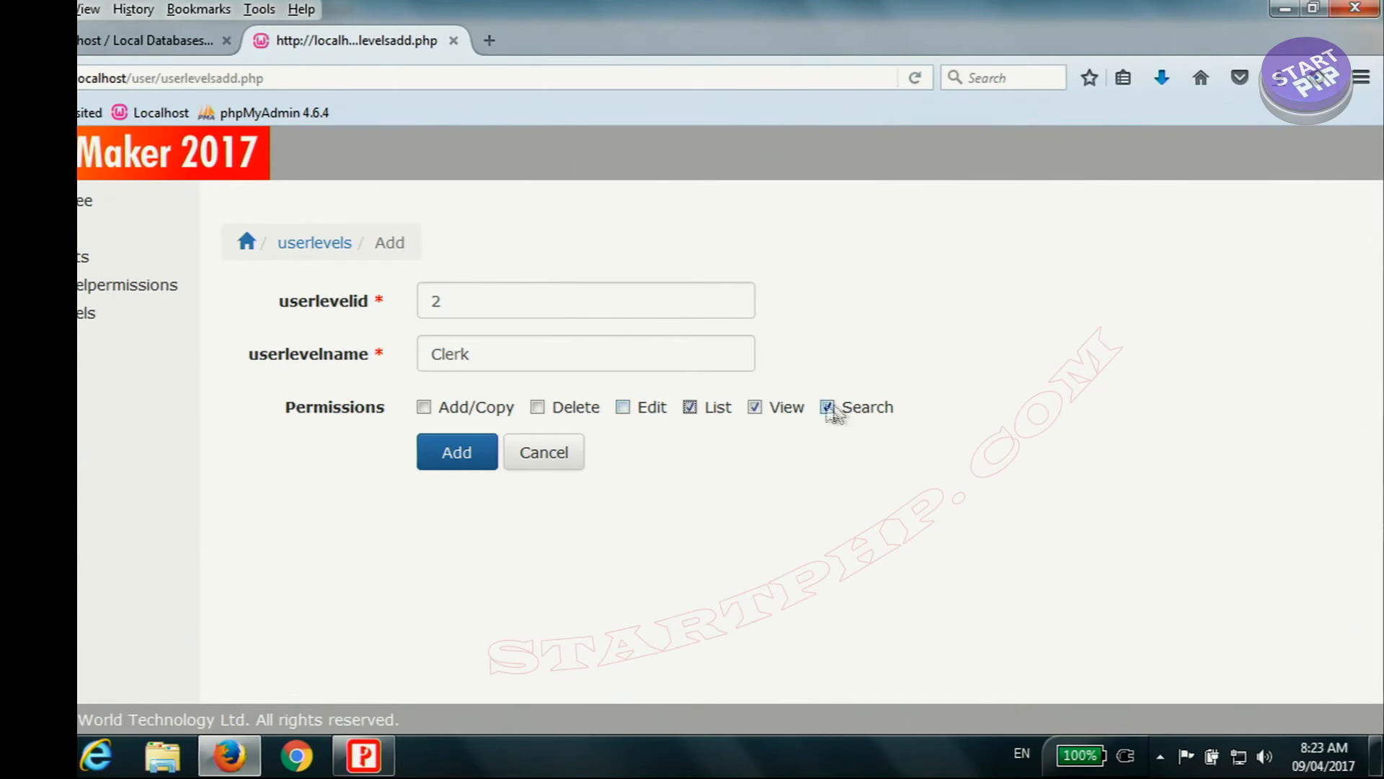
{"action": "left_click", "coordinate": [476, 465]}
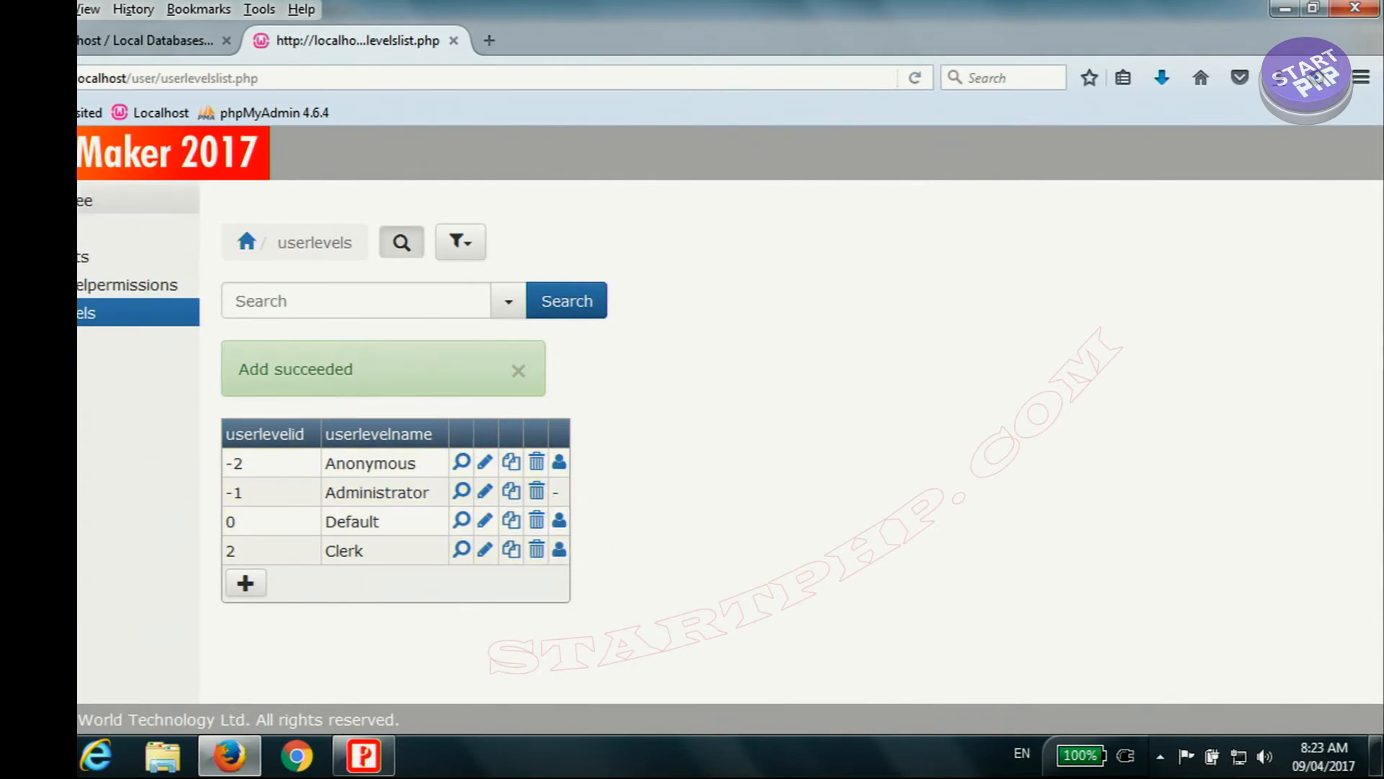
Step: Remove the Clerk level's Add/Copy permission from every table except orders and save the permissions
{"action": "left_click", "coordinate": [83, 201]}
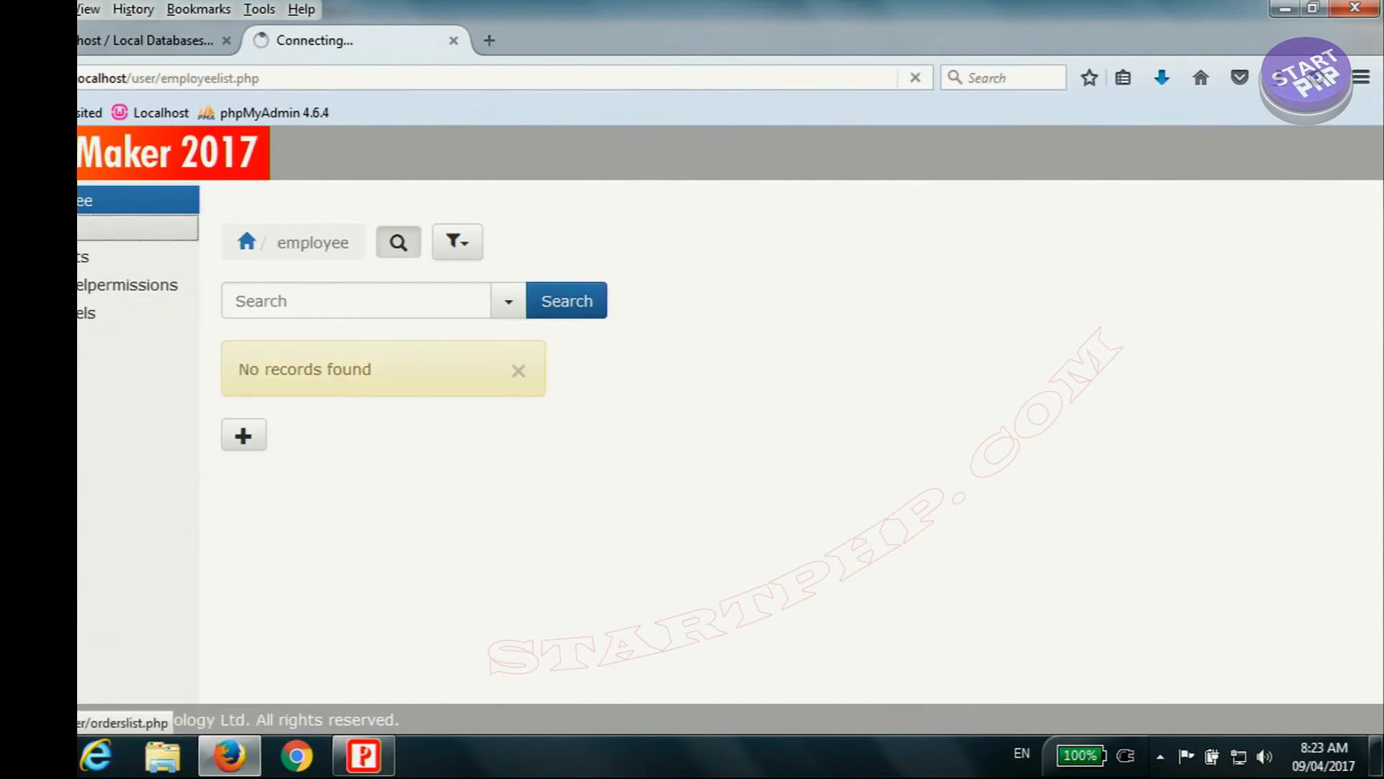
{"action": "left_click", "coordinate": [109, 228]}
{"action": "left_click", "coordinate": [88, 316]}
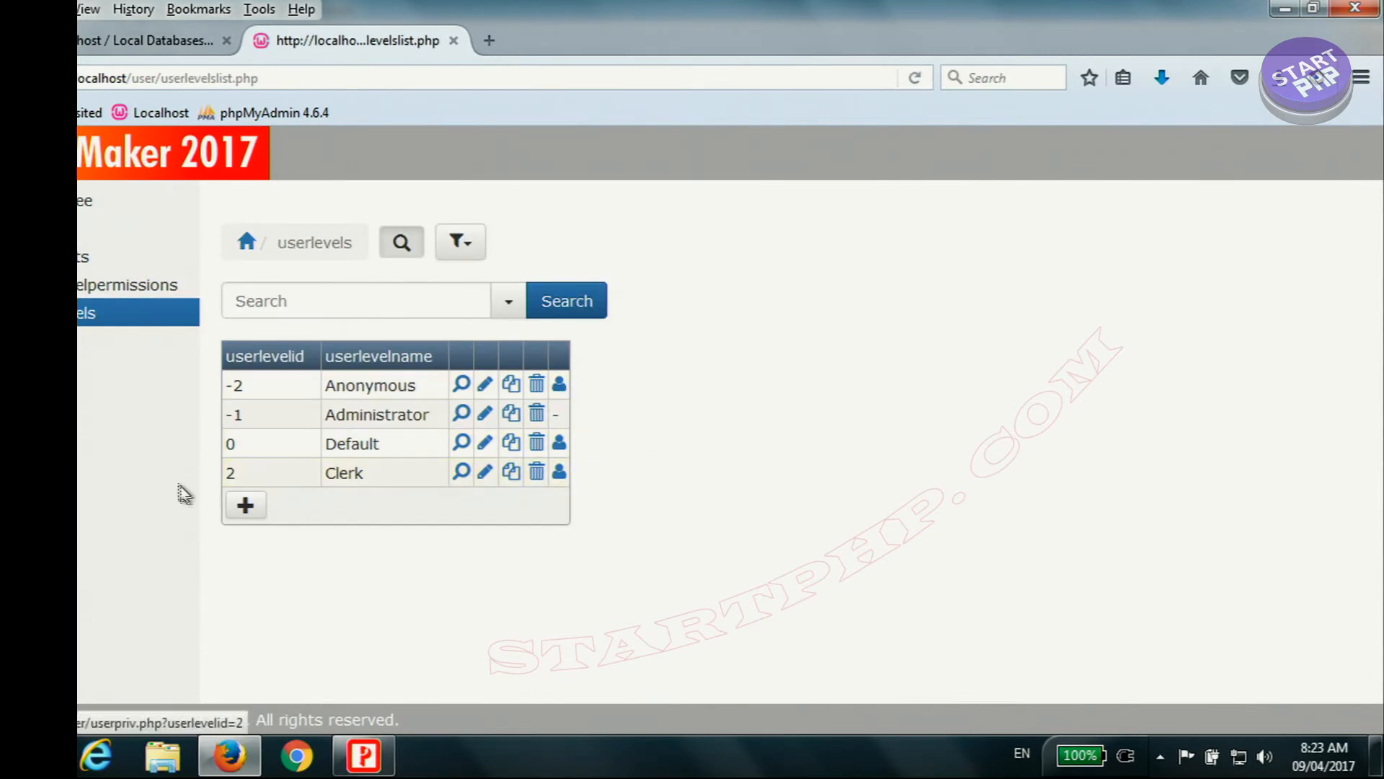
{"action": "left_click", "coordinate": [560, 476]}
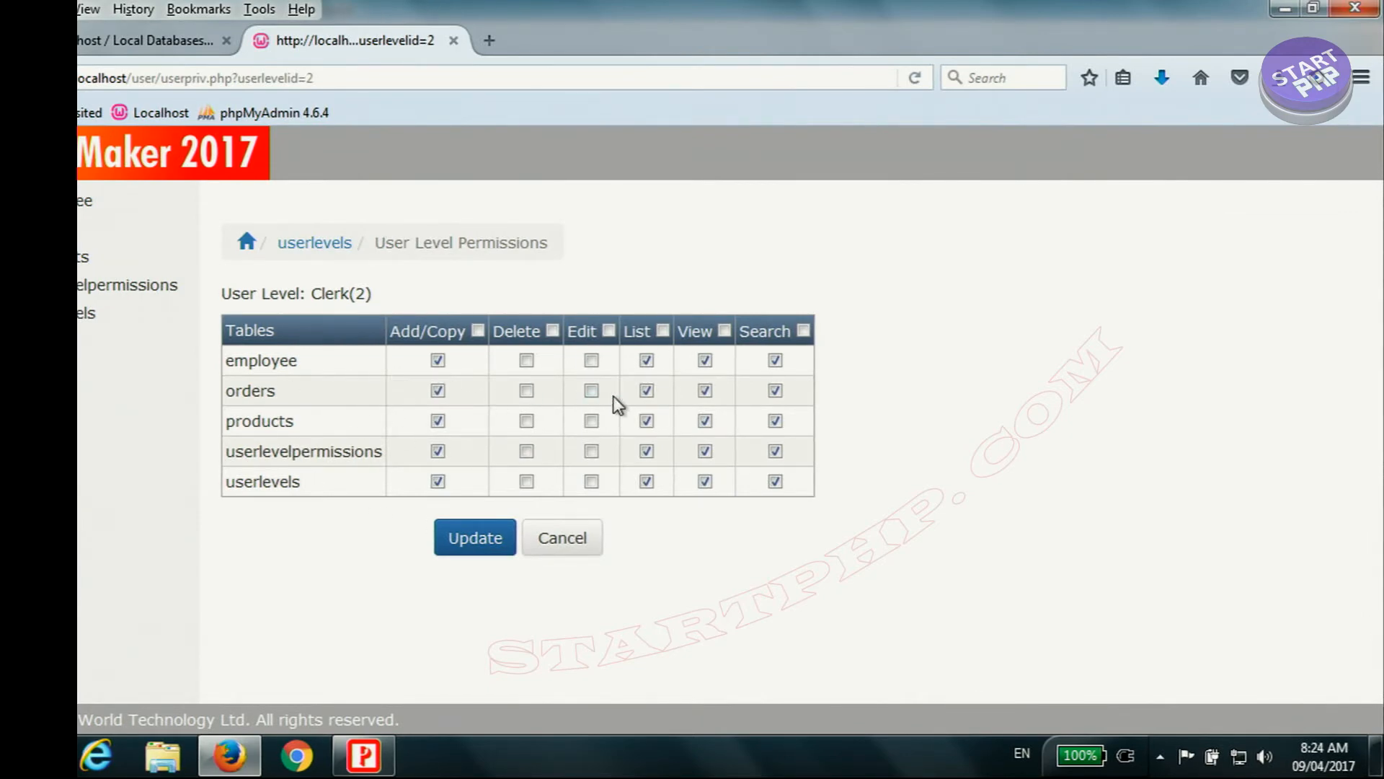
{"action": "left_click_drag", "start_coordinate": [315, 296], "coordinate": [363, 293]}
{"action": "left_click", "coordinate": [360, 293]}
{"action": "left_click", "coordinate": [437, 390]}
{"action": "left_click", "coordinate": [438, 421]}
{"action": "left_click", "coordinate": [438, 451]}
{"action": "left_click", "coordinate": [438, 481]}
{"action": "left_click", "coordinate": [479, 549]}
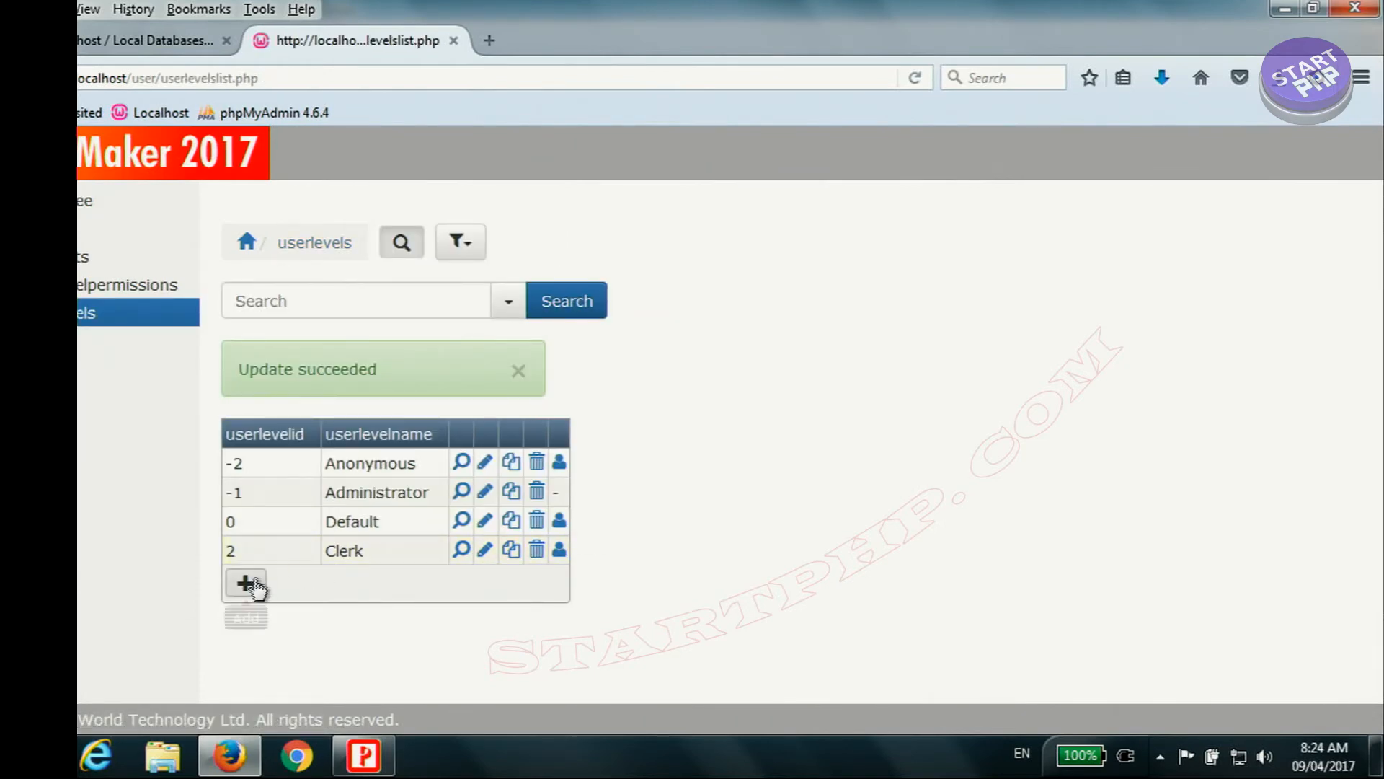
Step: Add a user level with ID 3 named Manager without any default permissions
{"action": "left_click", "coordinate": [246, 587]}
{"action": "left_click", "coordinate": [516, 298]}
{"action": "type", "text": "3"}
{"action": "left_click", "coordinate": [830, 321]}
{"action": "left_click", "coordinate": [549, 365]}
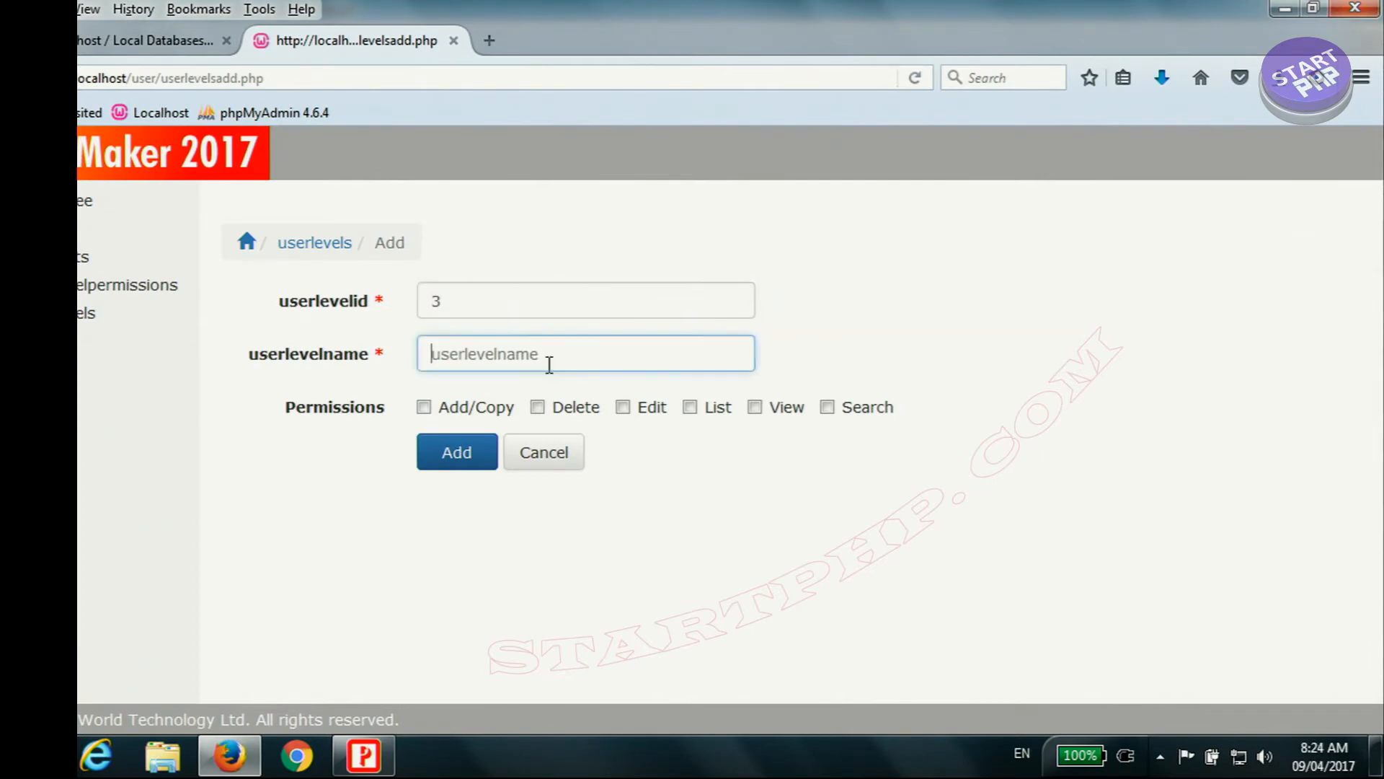
{"action": "type", "text": "Manager"}
{"action": "left_click", "coordinate": [441, 385]}
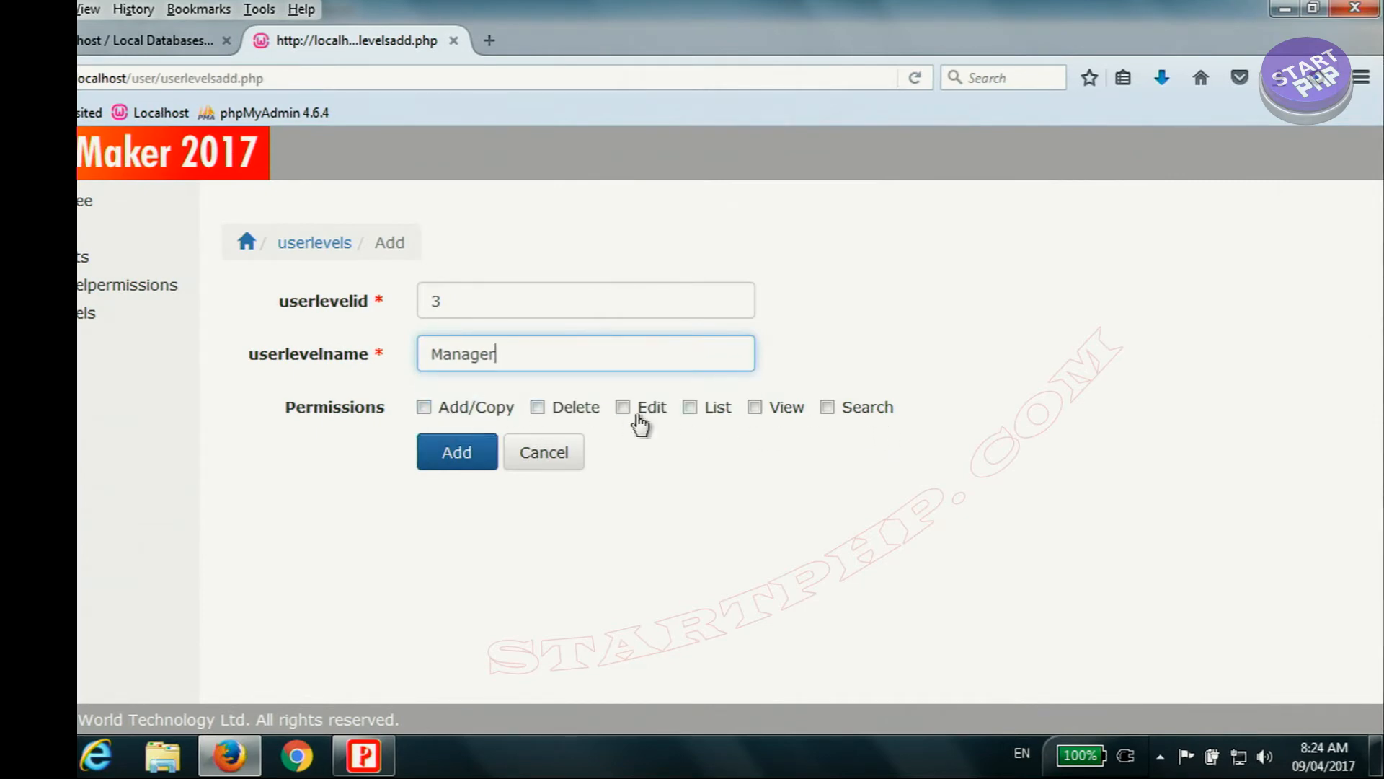
{"action": "left_click", "coordinate": [457, 454]}
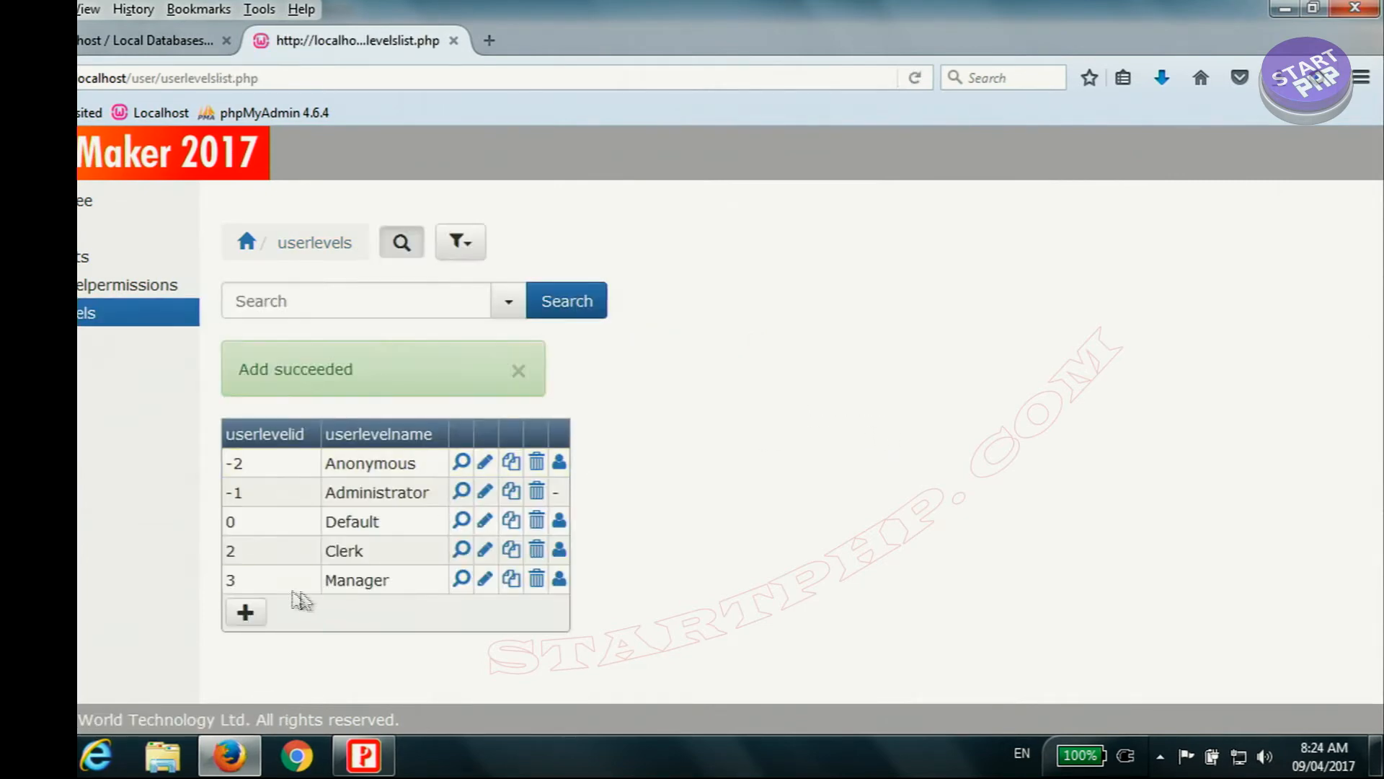
Step: In the Manager level's permissions, grant Search, View and List on all tables and Edit on all except employee
{"action": "left_click", "coordinate": [560, 578]}
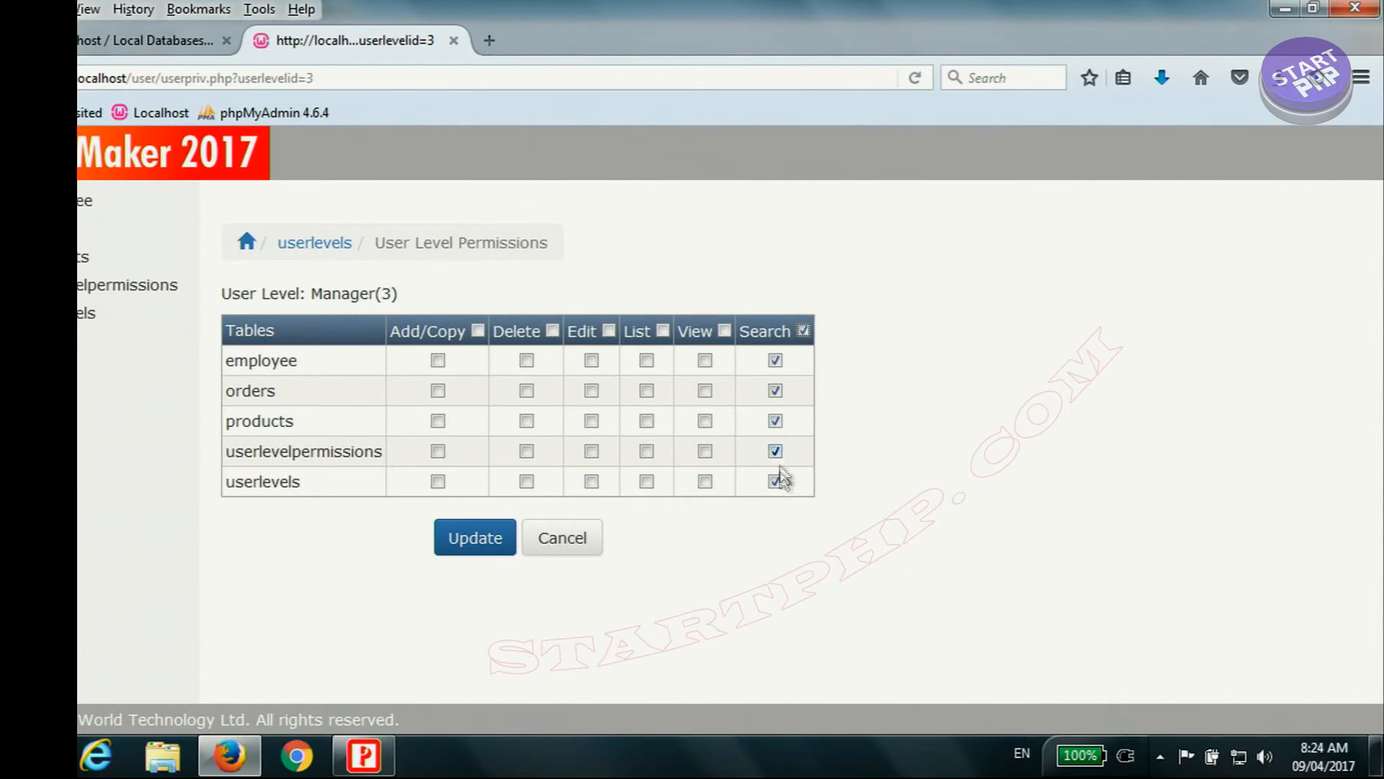
{"action": "left_click", "coordinate": [724, 331]}
{"action": "left_click", "coordinate": [663, 331]}
{"action": "left_click", "coordinate": [607, 331]}
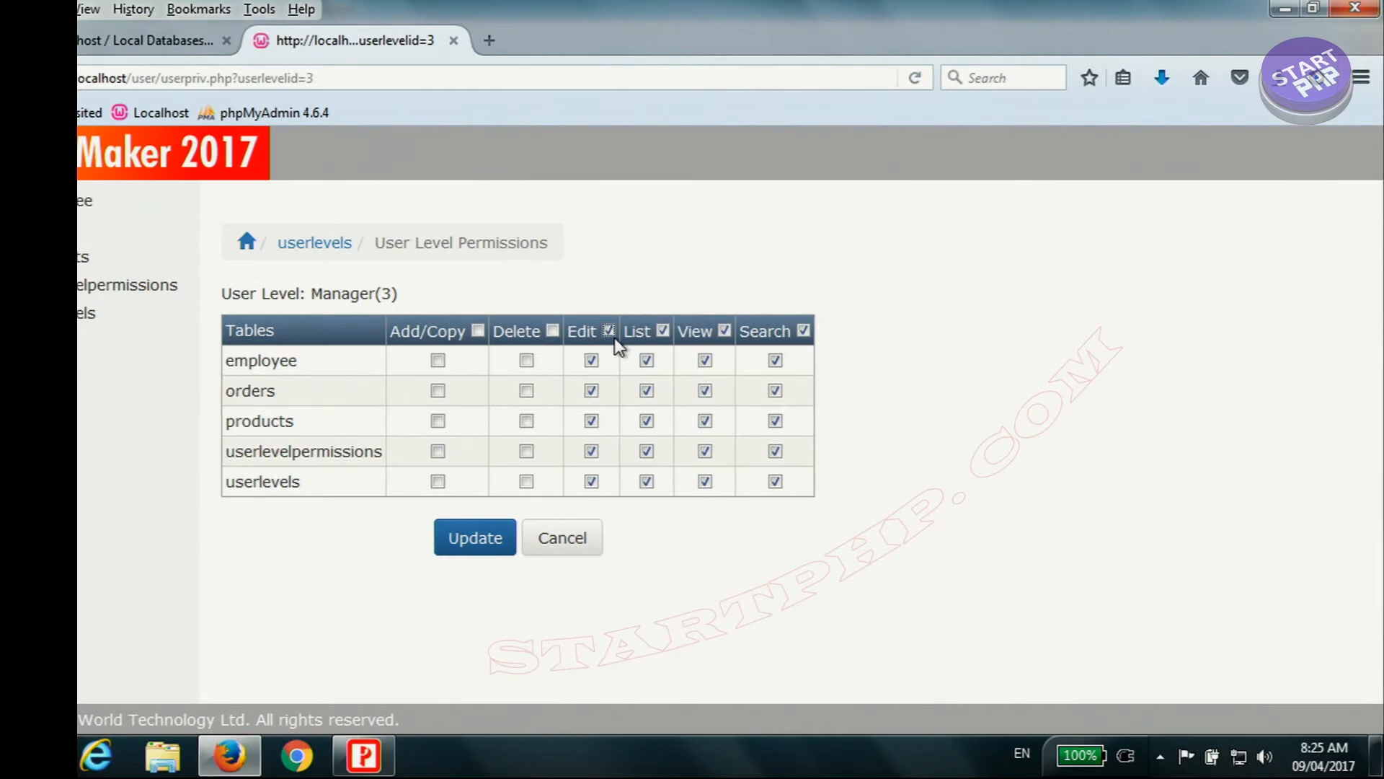
{"action": "left_click", "coordinate": [592, 360]}
{"action": "left_click", "coordinate": [646, 360]}
Step: Grant the Manager level Add/Copy and Delete on orders and products only, and save the permissions
{"action": "left_click", "coordinate": [478, 331]}
{"action": "left_click", "coordinate": [438, 360]}
{"action": "left_click", "coordinate": [553, 331]}
{"action": "left_click", "coordinate": [526, 451]}
{"action": "left_click", "coordinate": [526, 481]}
{"action": "left_click", "coordinate": [438, 451]}
{"action": "left_click", "coordinate": [437, 481]}
{"action": "left_click", "coordinate": [472, 537]}
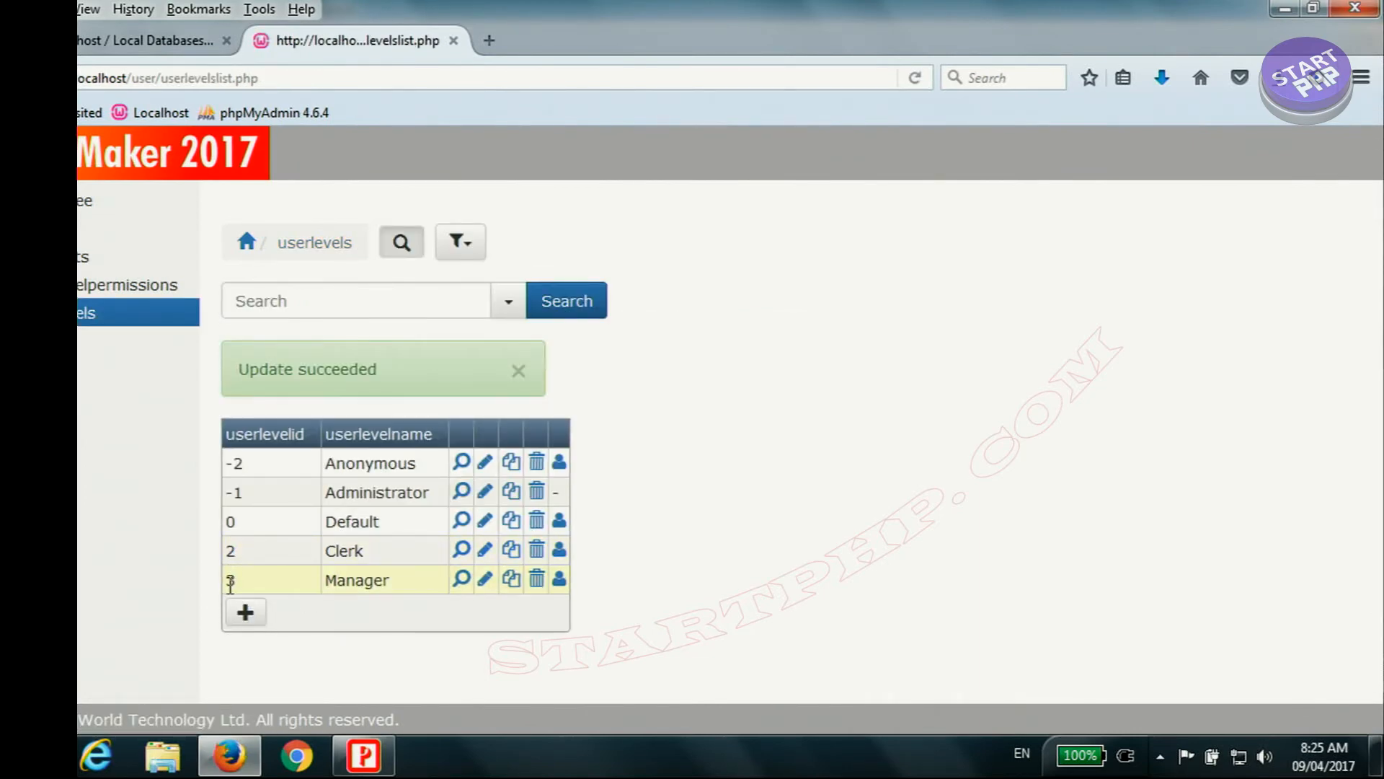
Step: Review the permission values stored for user levels 2 and 3 in the userlevelpermissions list, and return to the userlevels list
{"action": "left_click", "coordinate": [148, 287]}
{"action": "scroll", "coordinate": [493, 440], "scroll_direction": "down", "scroll_amount": 3}
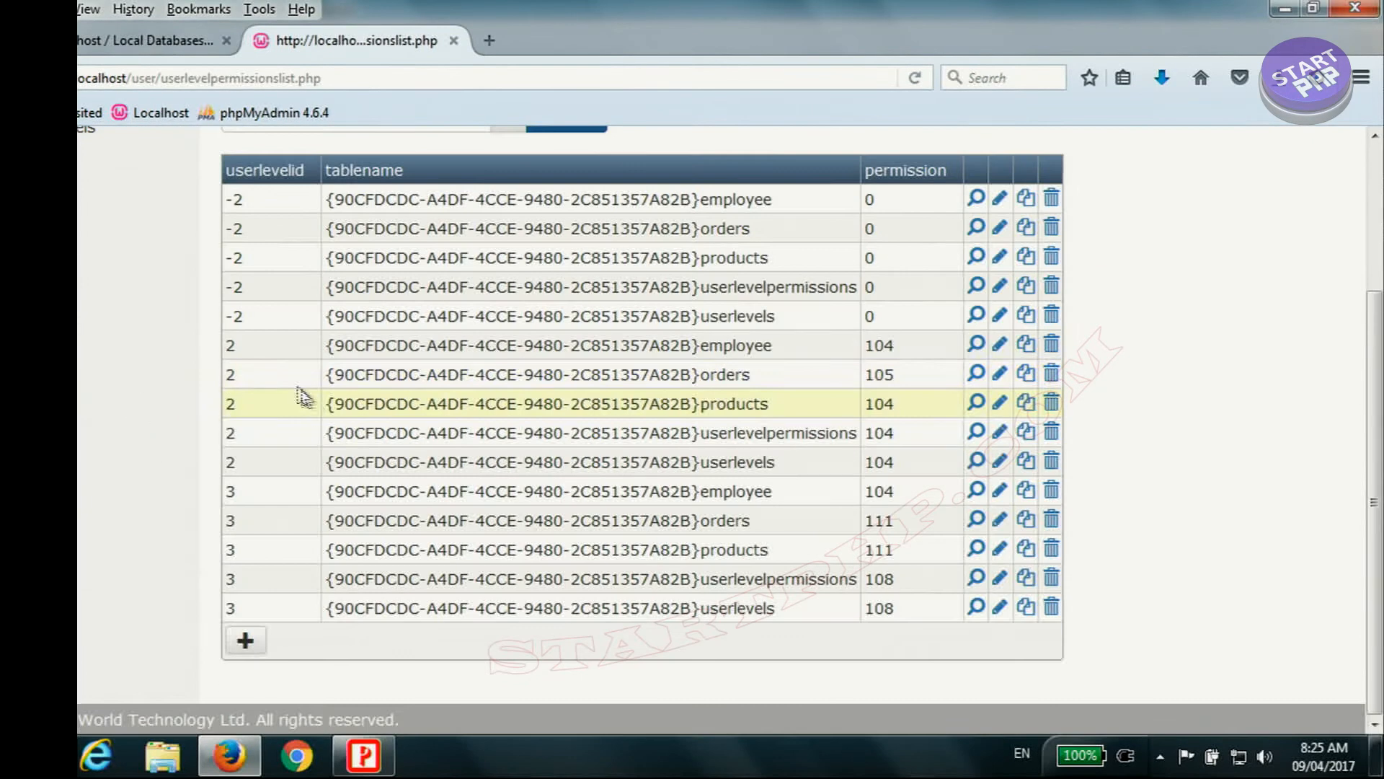
{"action": "left_click_drag", "start_coordinate": [228, 346], "coordinate": [241, 465]}
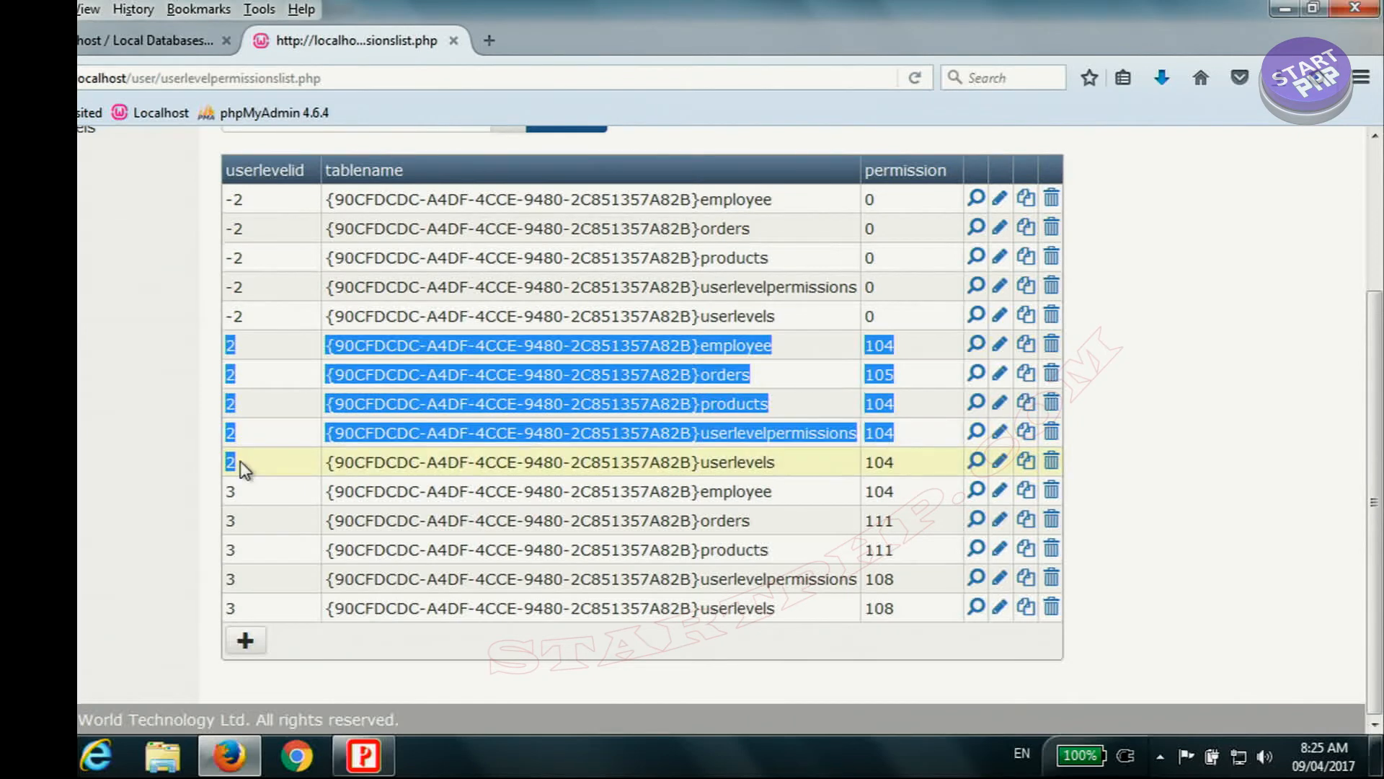
{"action": "left_click", "coordinate": [886, 465]}
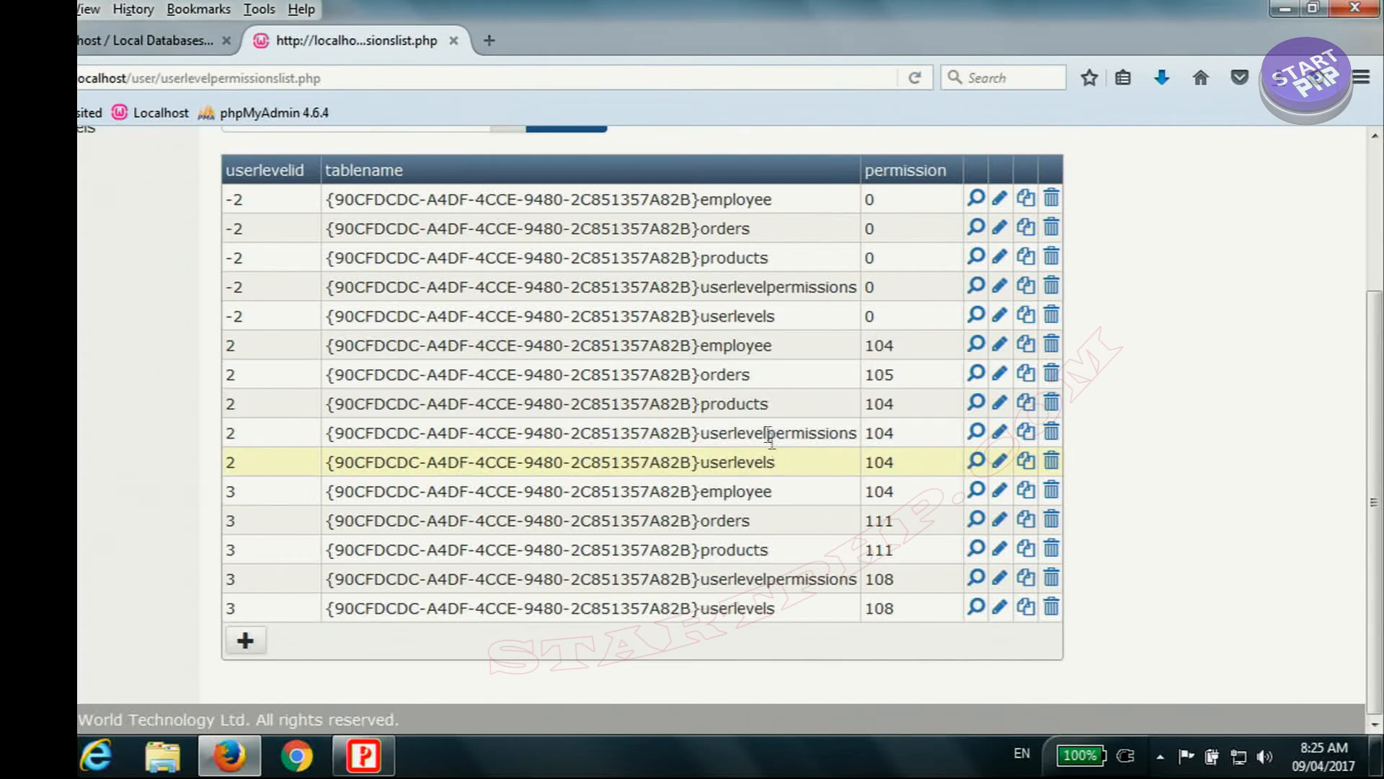
{"action": "left_click_drag", "start_coordinate": [773, 462], "coordinate": [750, 369]}
{"action": "left_click", "coordinate": [746, 350]}
{"action": "left_click", "coordinate": [725, 384]}
{"action": "left_click", "coordinate": [724, 401]}
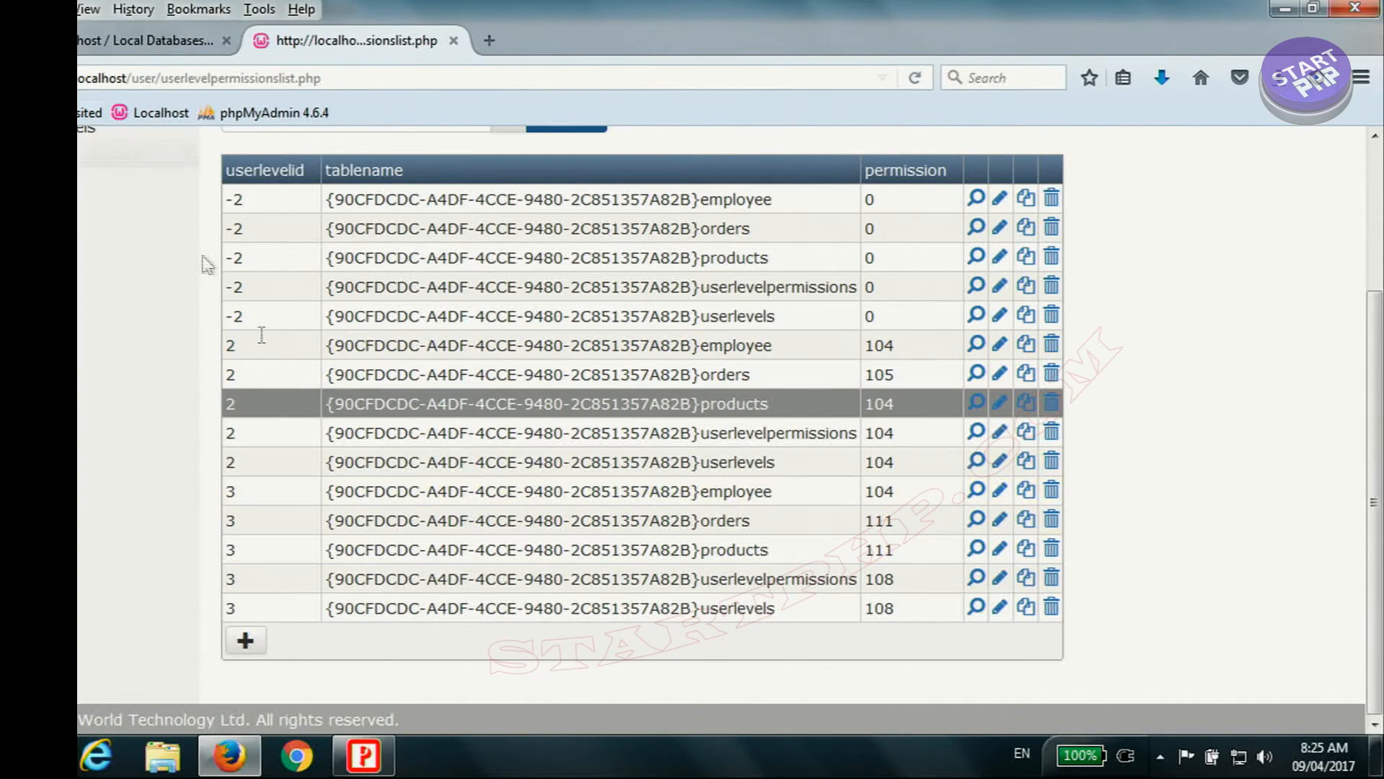
{"action": "scroll", "coordinate": [524, 511], "scroll_direction": "up", "scroll_amount": 3}
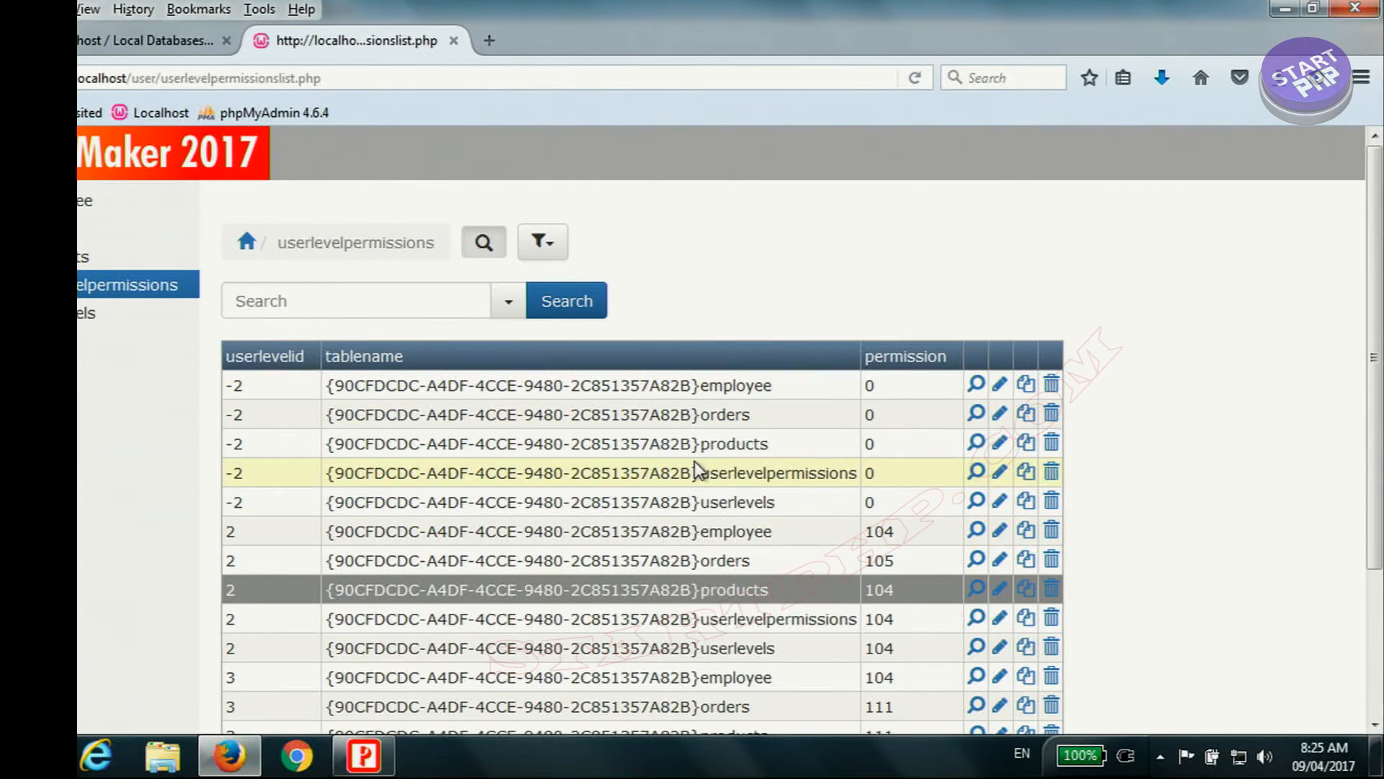
{"action": "left_click", "coordinate": [82, 318]}
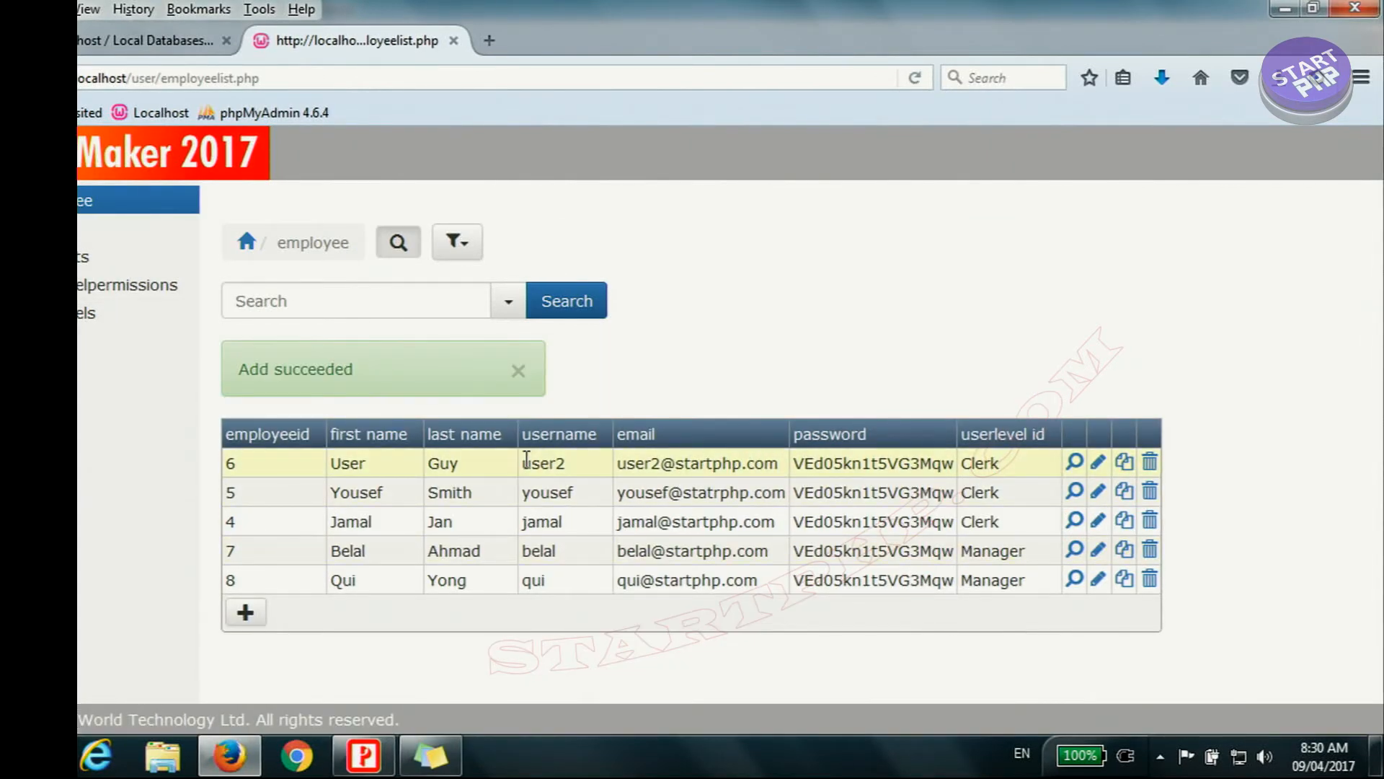
Step: Review the user levels assigned in the employee list, and find the username of a Clerk for a test login
{"action": "left_click", "coordinate": [1006, 468]}
{"action": "left_click_drag", "start_coordinate": [1008, 467], "coordinate": [958, 469]}
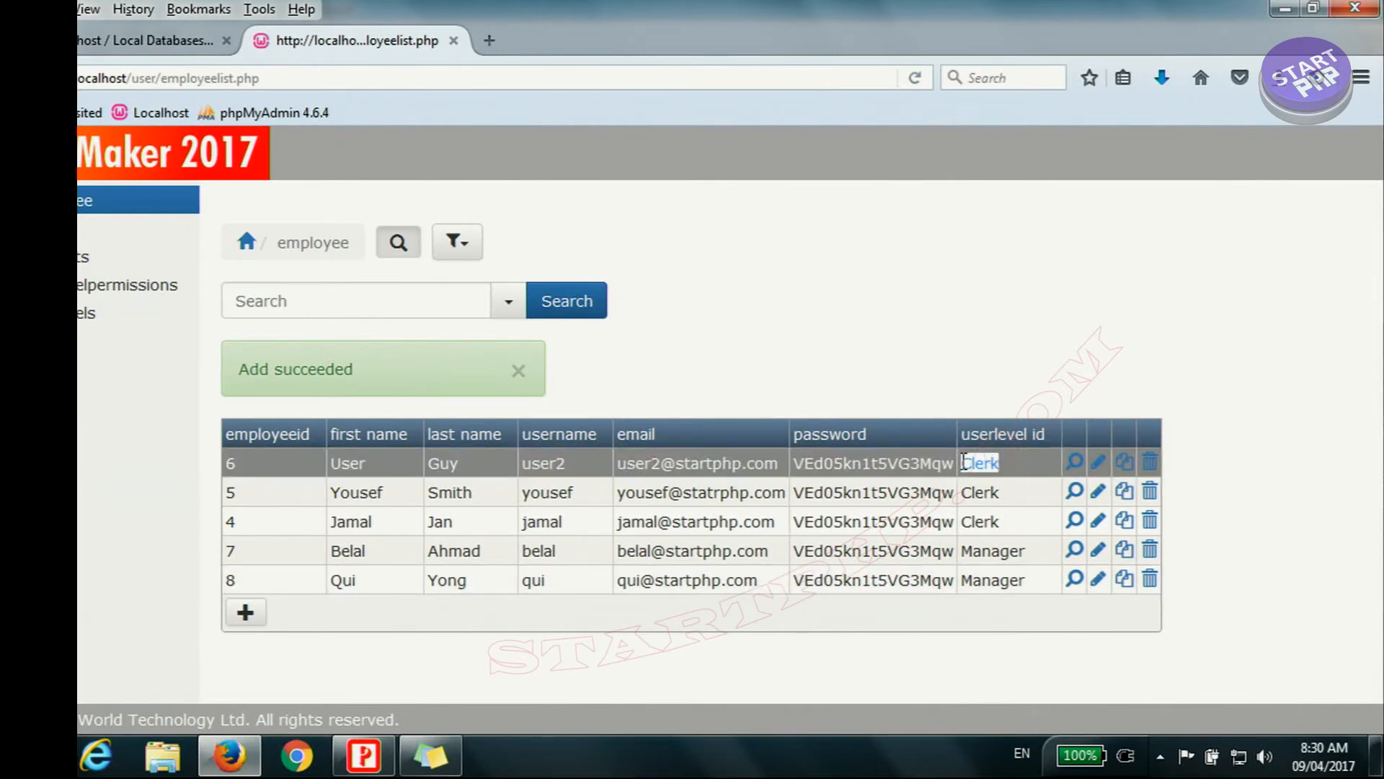
{"action": "left_click", "coordinate": [988, 523]}
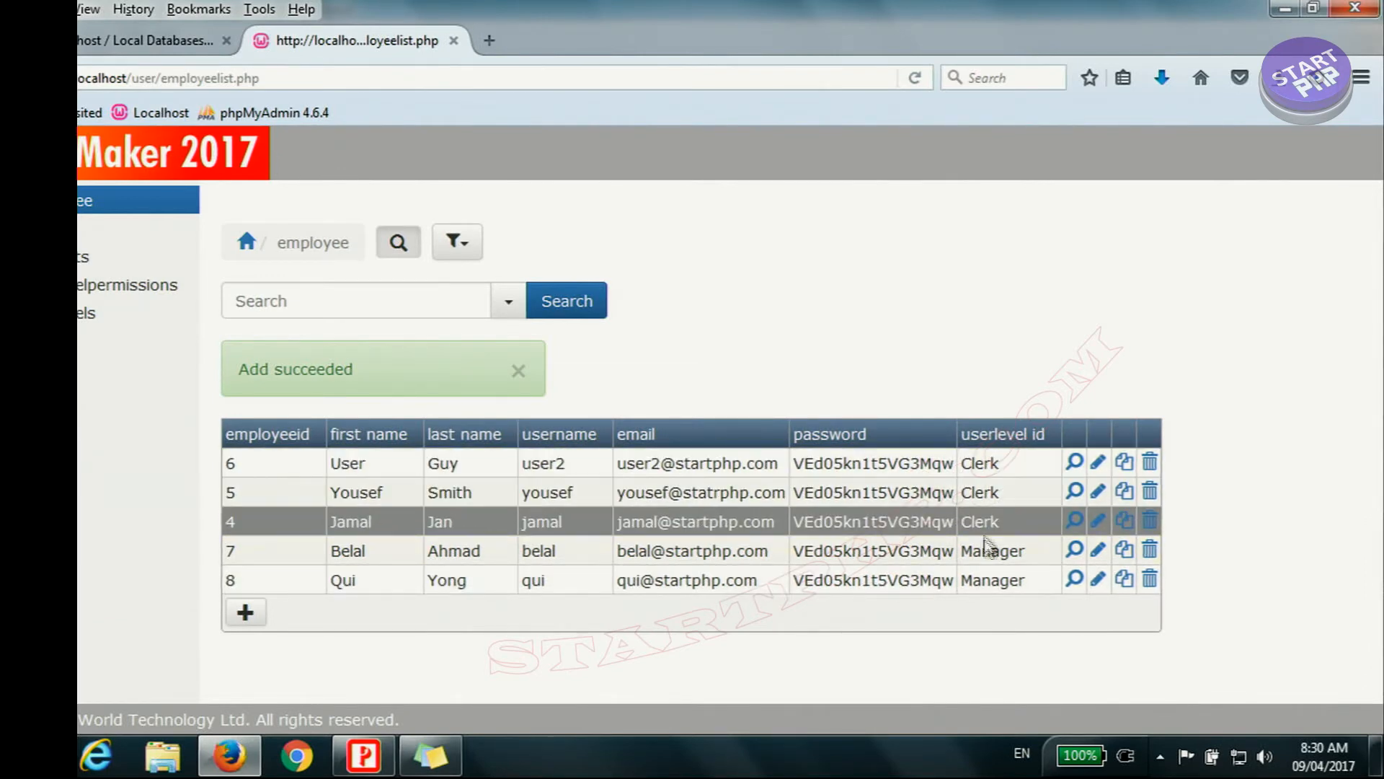
{"action": "left_click", "coordinate": [988, 578]}
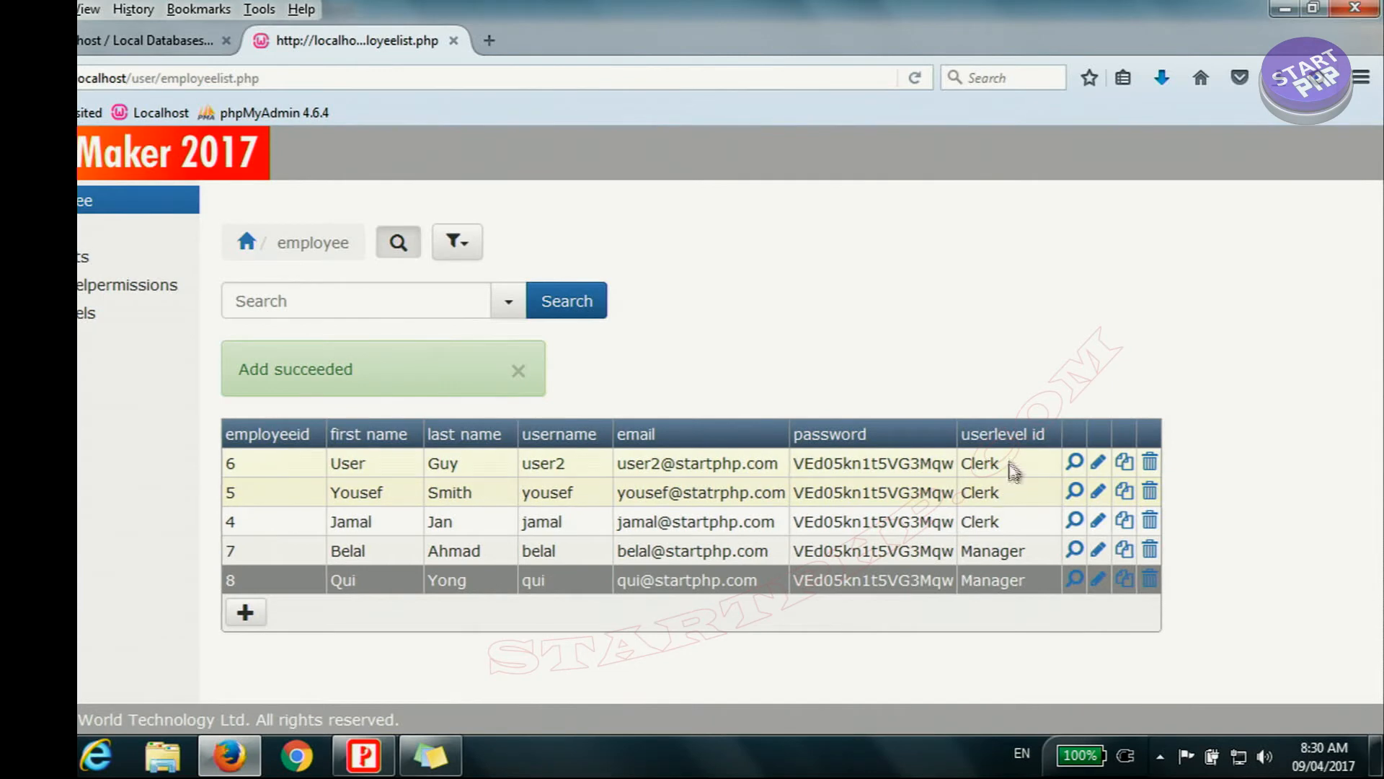
{"action": "left_click_drag", "start_coordinate": [1008, 464], "coordinate": [976, 465]}
{"action": "left_click_drag", "start_coordinate": [573, 467], "coordinate": [524, 465]}
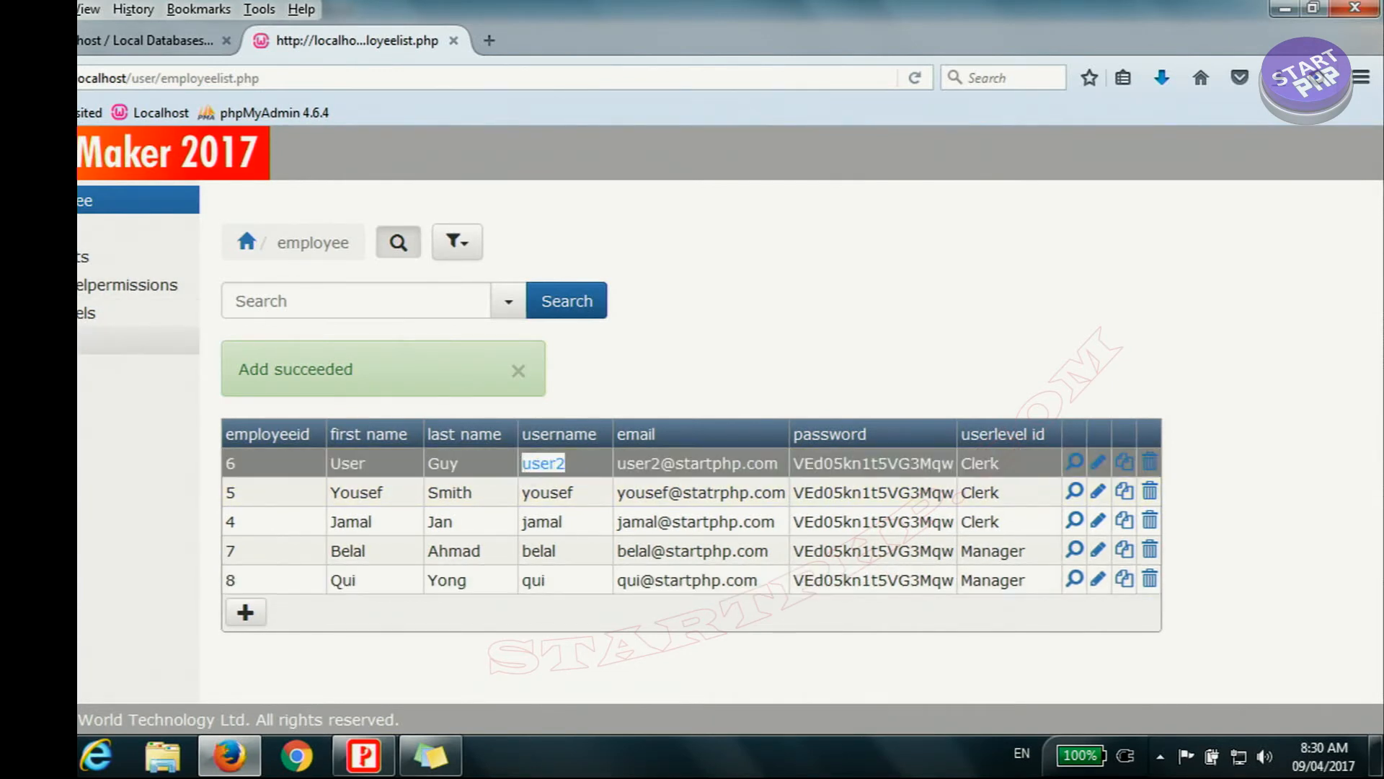
Step: Log out of the administrator session and log in as the Clerk user2, entering the account password
{"action": "left_click", "coordinate": [134, 341]}
{"action": "left_click", "coordinate": [502, 299]}
{"action": "type", "text": "user2"}
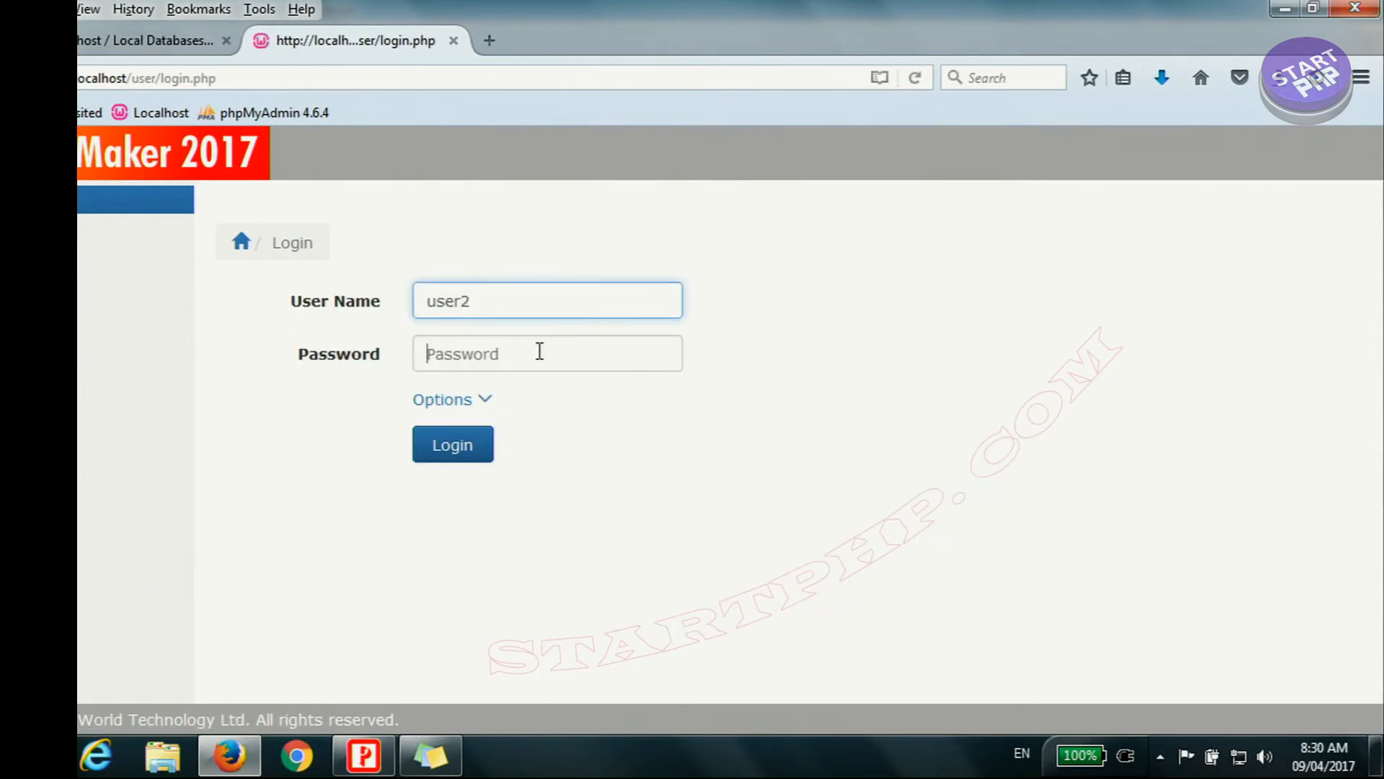
{"action": "left_click", "coordinate": [539, 351]}
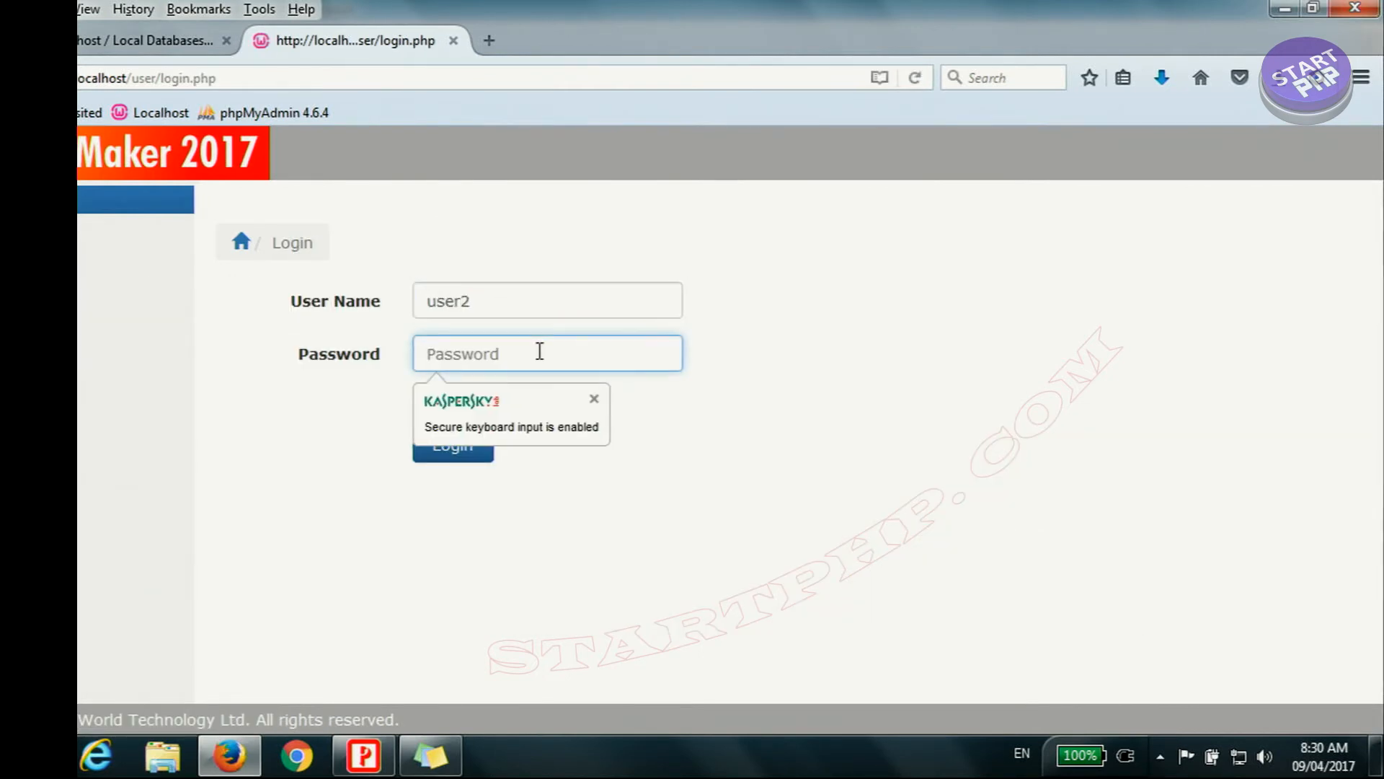
{"action": "key", "text": "ctrl+v"}
{"action": "left_click", "coordinate": [461, 444]}
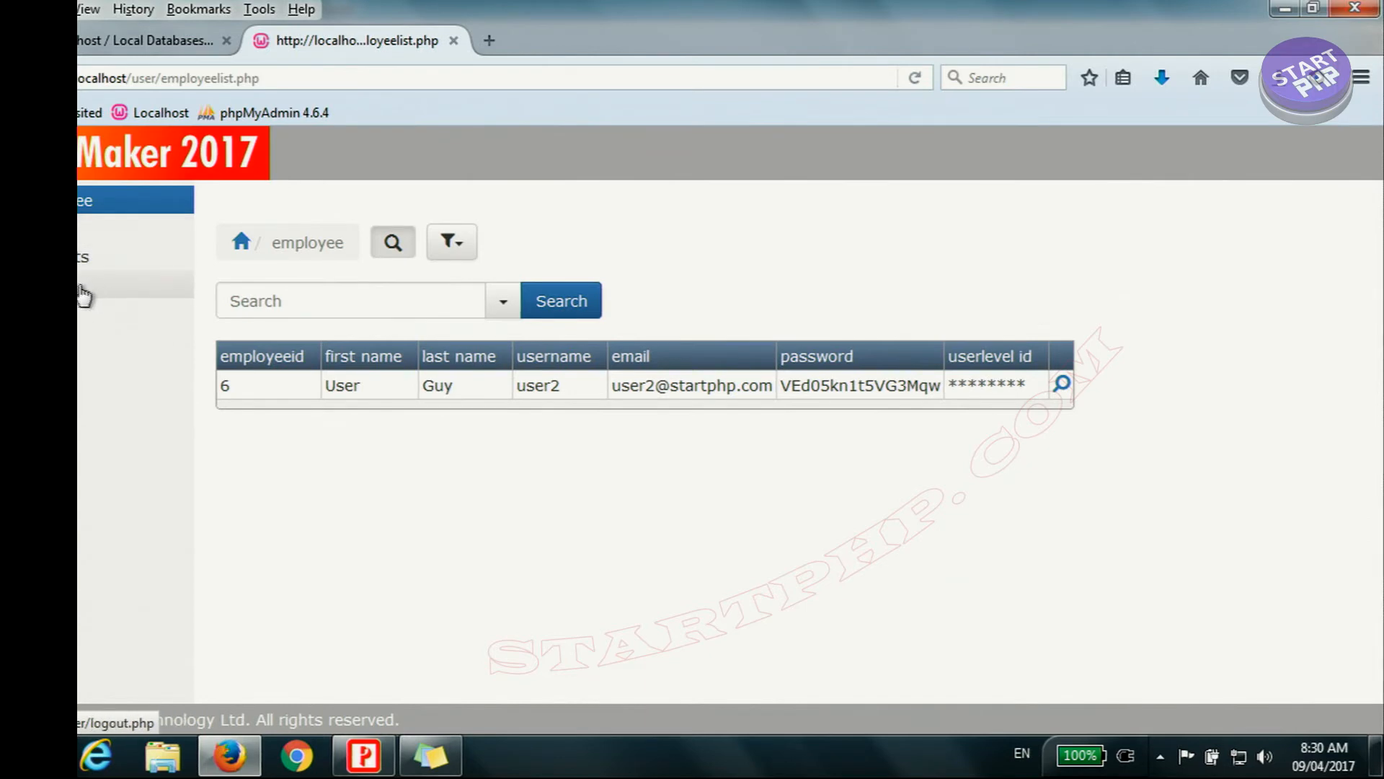
Step: Review the Clerk's access to products, and add an order for Box Damage - EOS 70D with quantity 2
{"action": "left_click", "coordinate": [83, 257]}
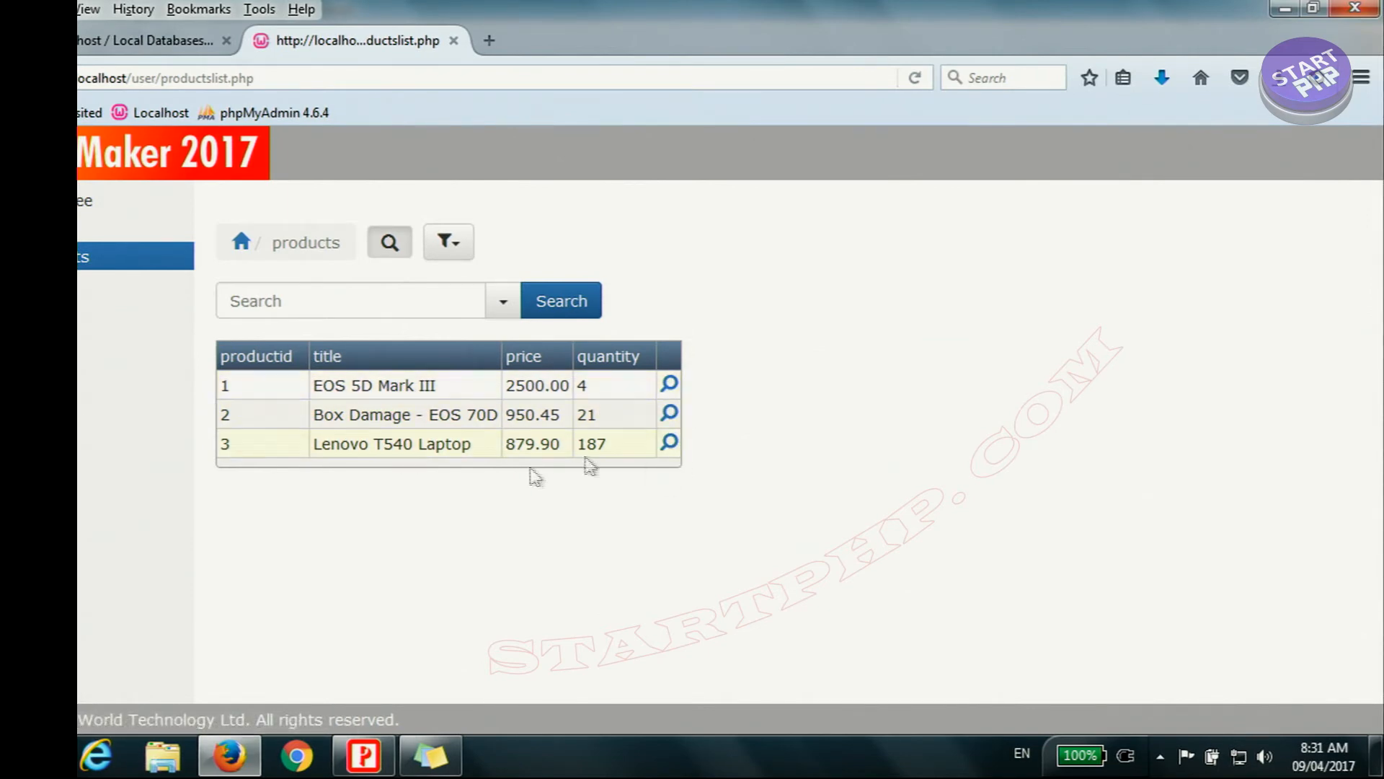
{"action": "left_click", "coordinate": [108, 228]}
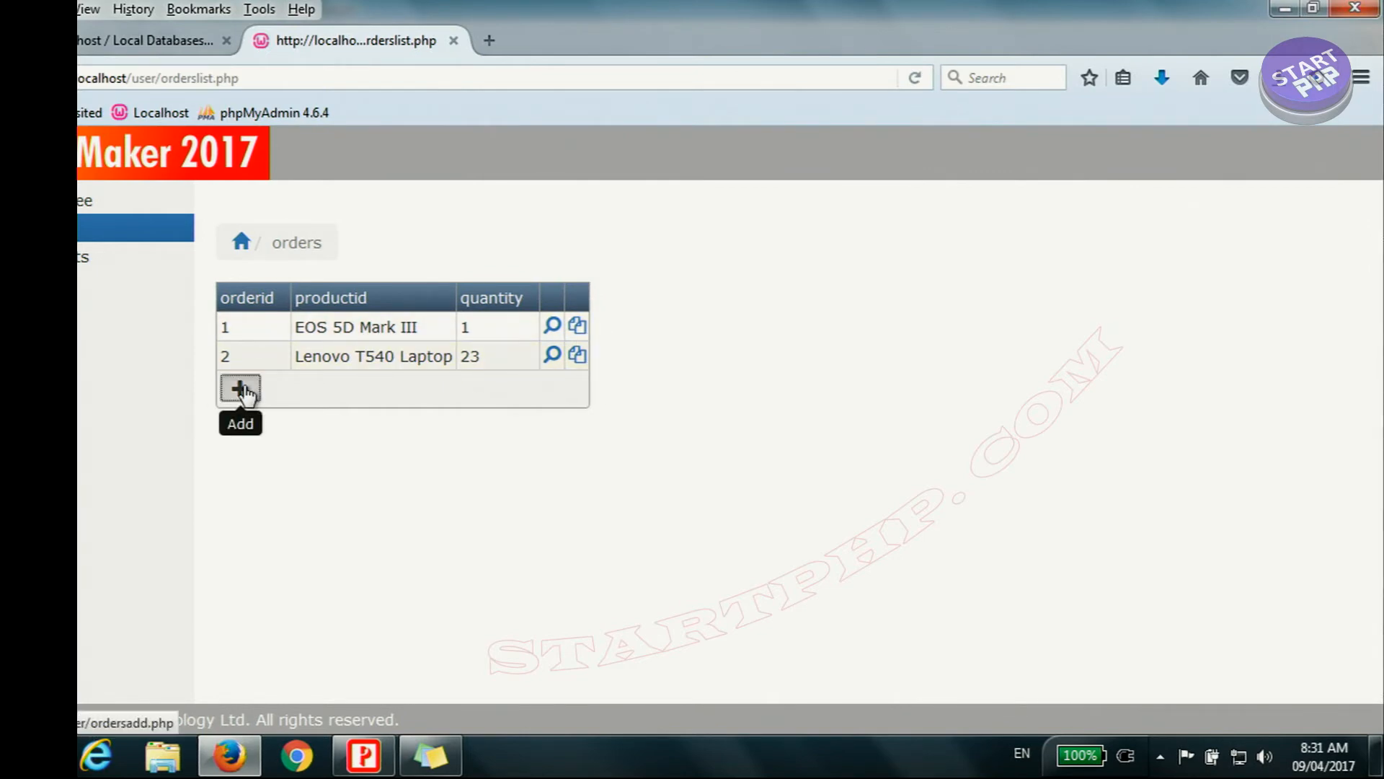
{"action": "left_click", "coordinate": [243, 393]}
{"action": "left_click", "coordinate": [587, 306]}
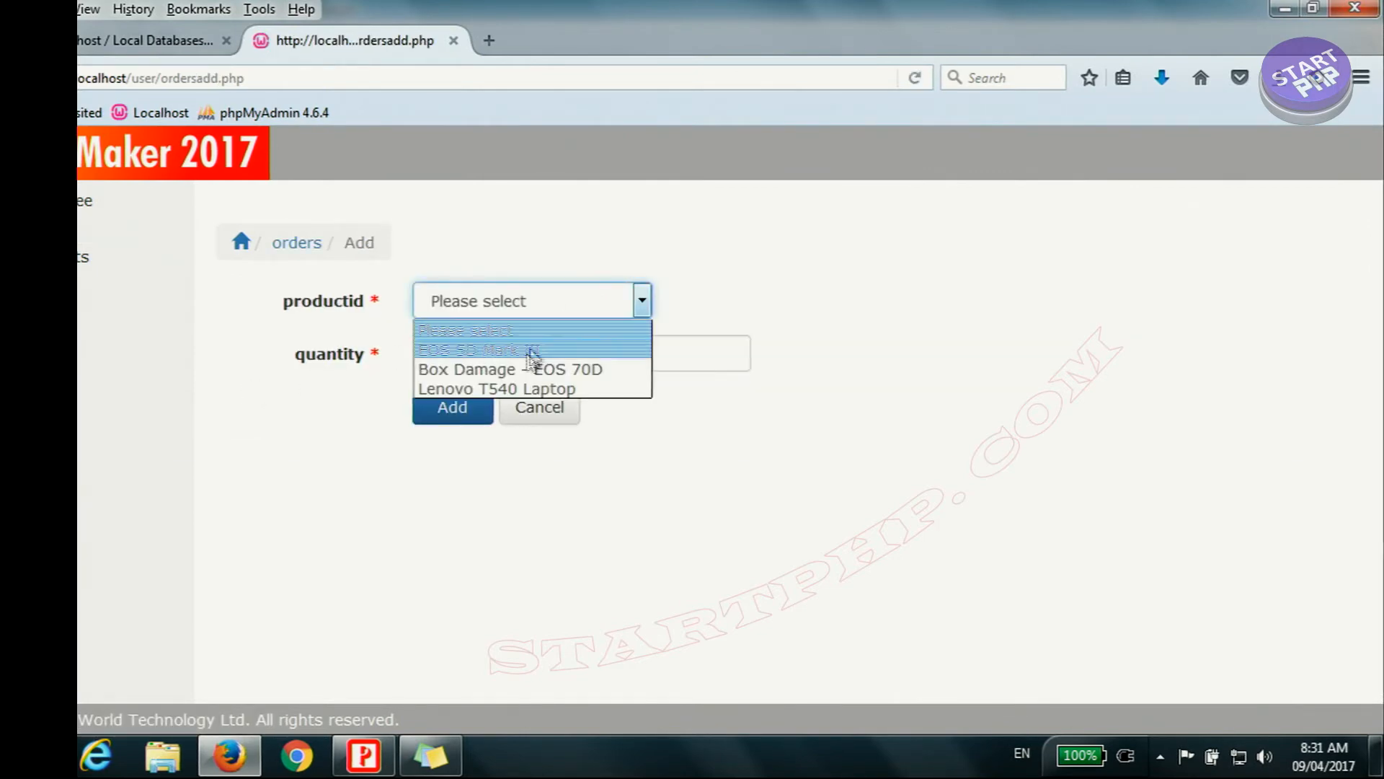
{"action": "left_click", "coordinate": [507, 369]}
{"action": "left_click", "coordinate": [509, 355]}
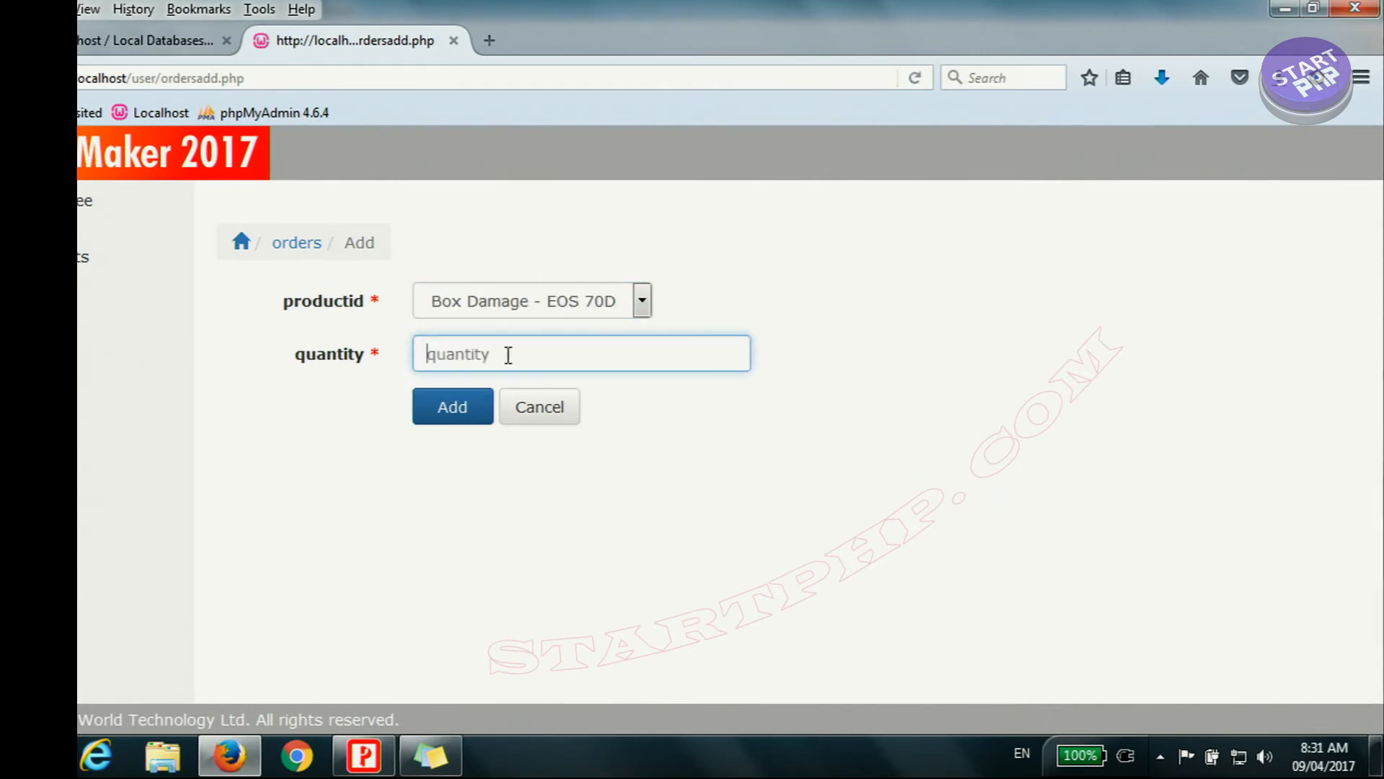
{"action": "type", "text": "2"}
{"action": "left_click", "coordinate": [455, 408]}
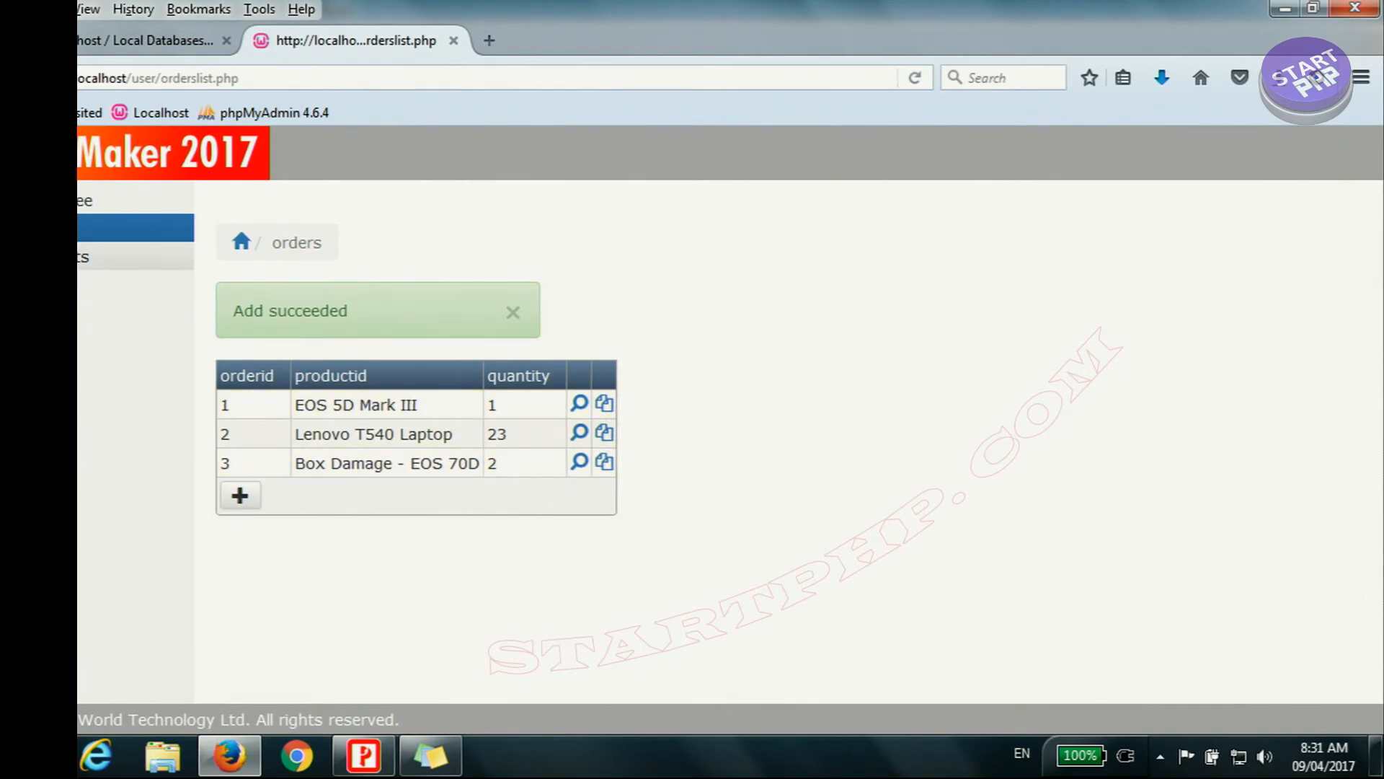
Step: Check the Clerk's access to the employee list, and log out of the Clerk account
{"action": "left_click", "coordinate": [137, 257]}
{"action": "left_click", "coordinate": [130, 204]}
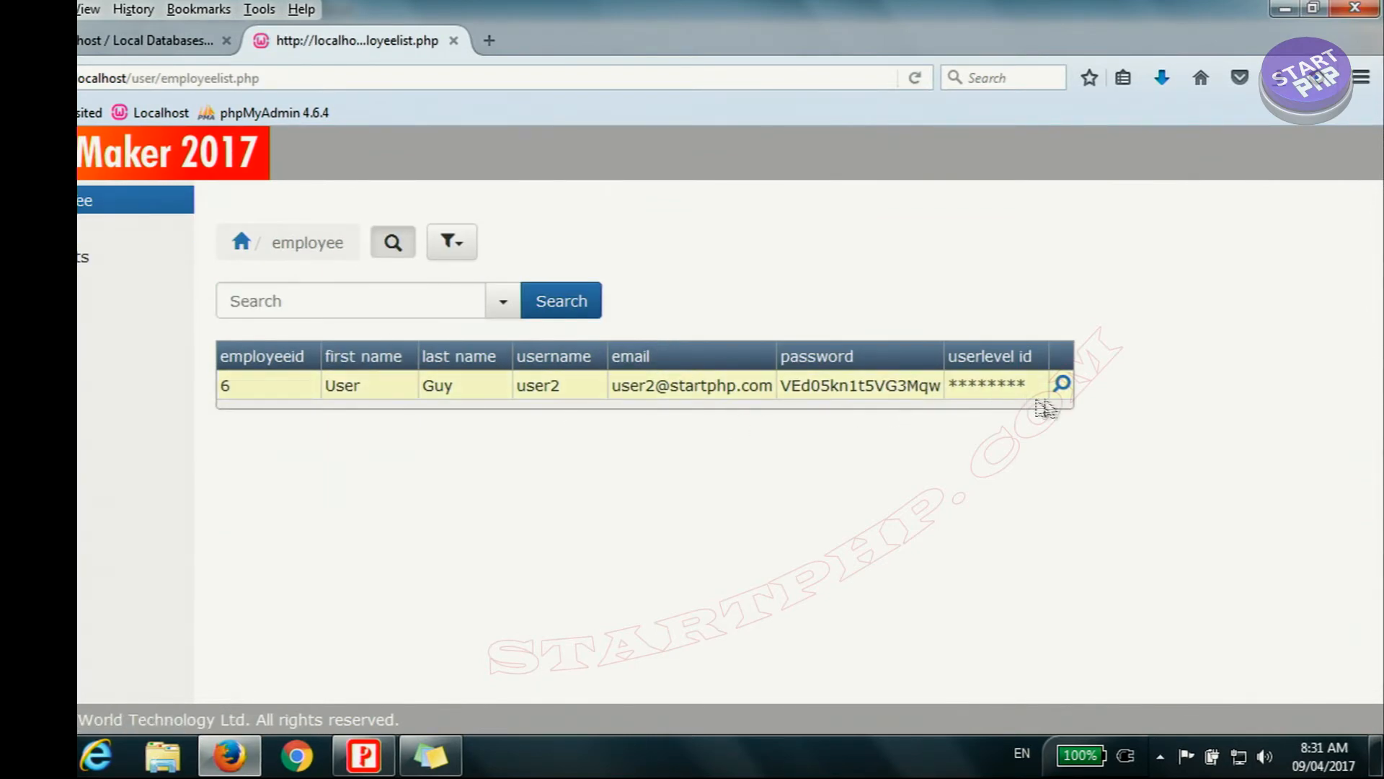
{"action": "left_click", "coordinate": [130, 284]}
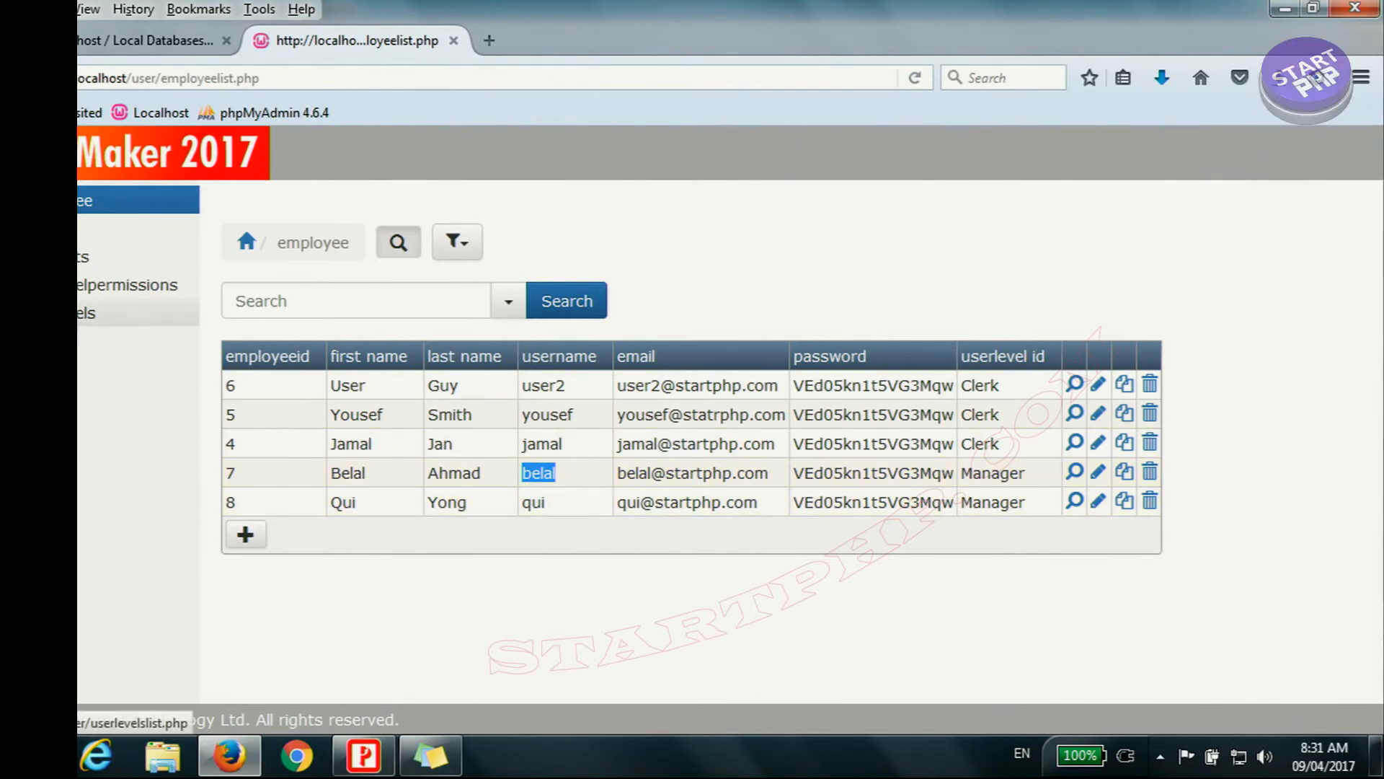
Step: Review the Manager level's permissions from the userlevels list, and leave them without updating
{"action": "left_click", "coordinate": [84, 313]}
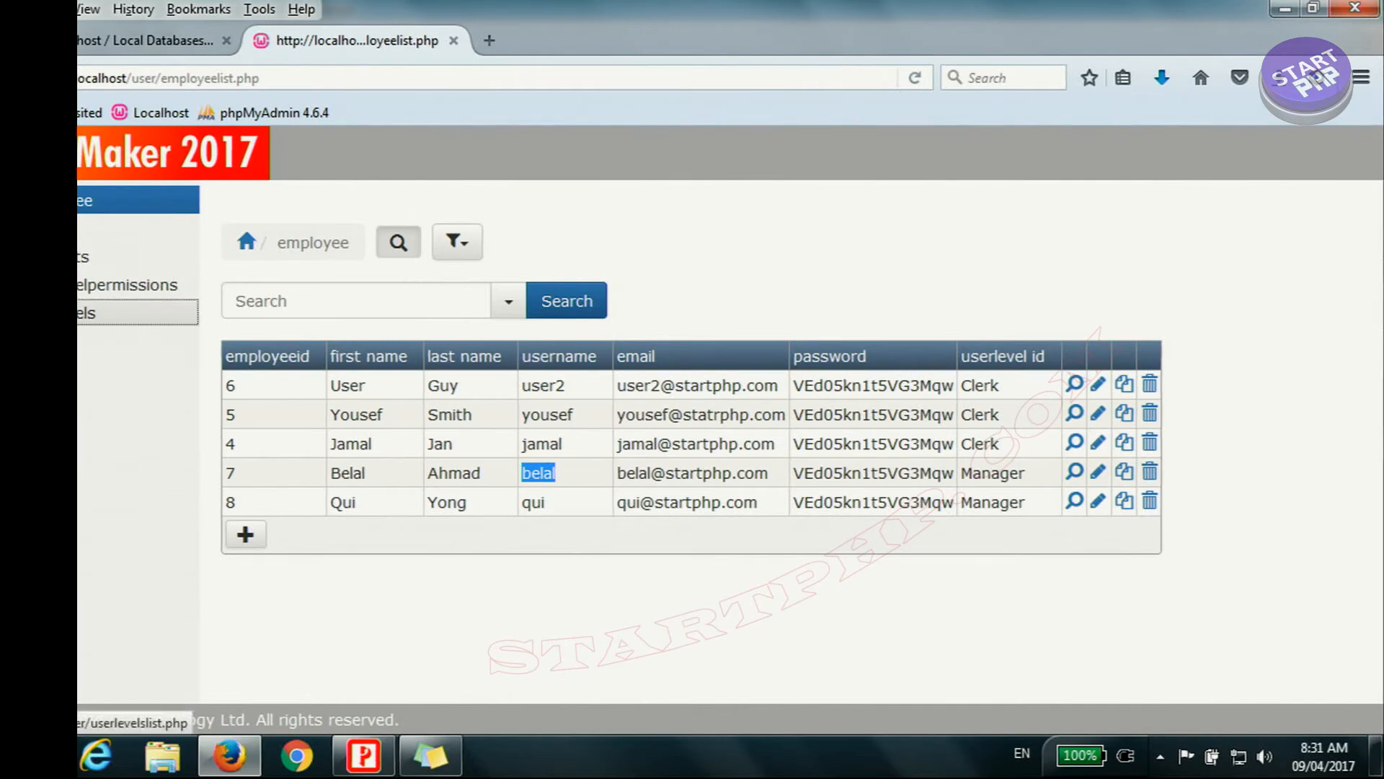
{"action": "left_click", "coordinate": [566, 503]}
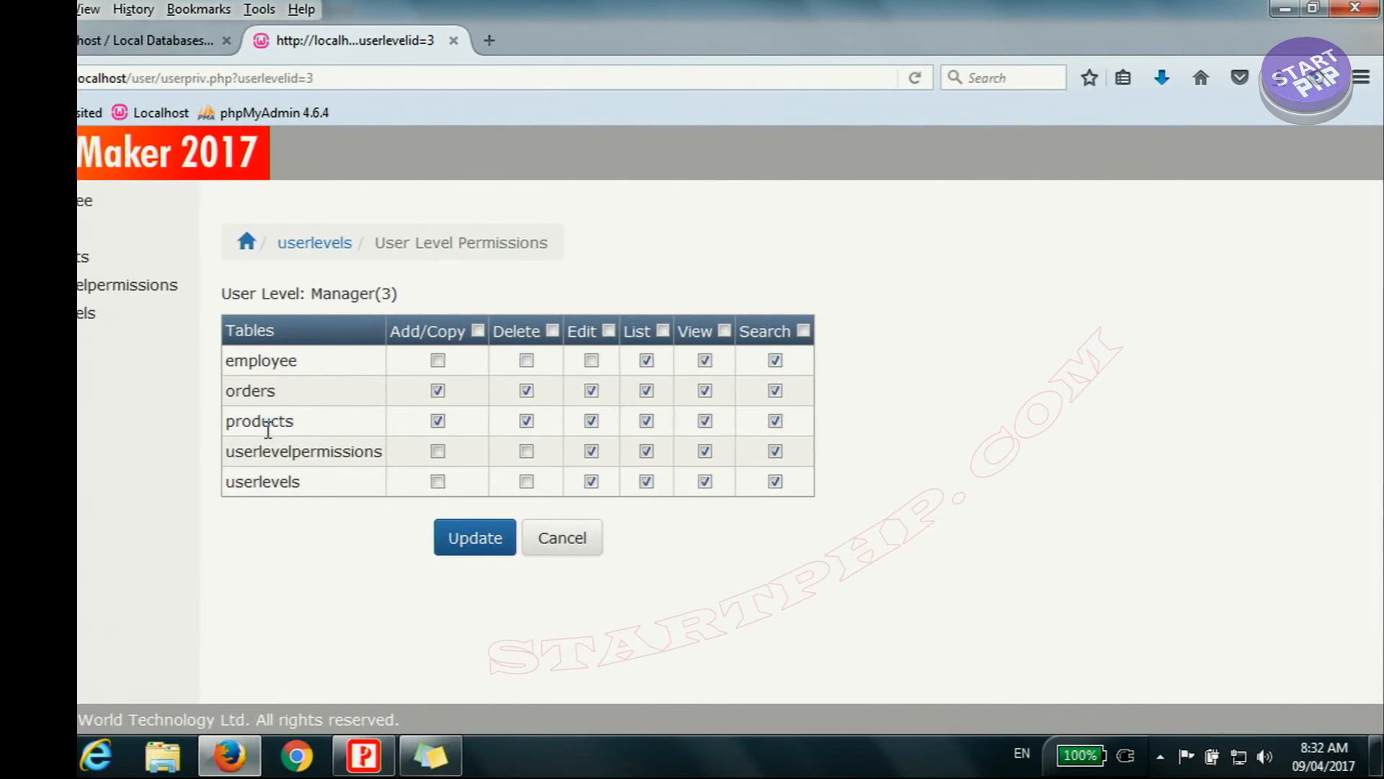
{"action": "left_click", "coordinate": [580, 542]}
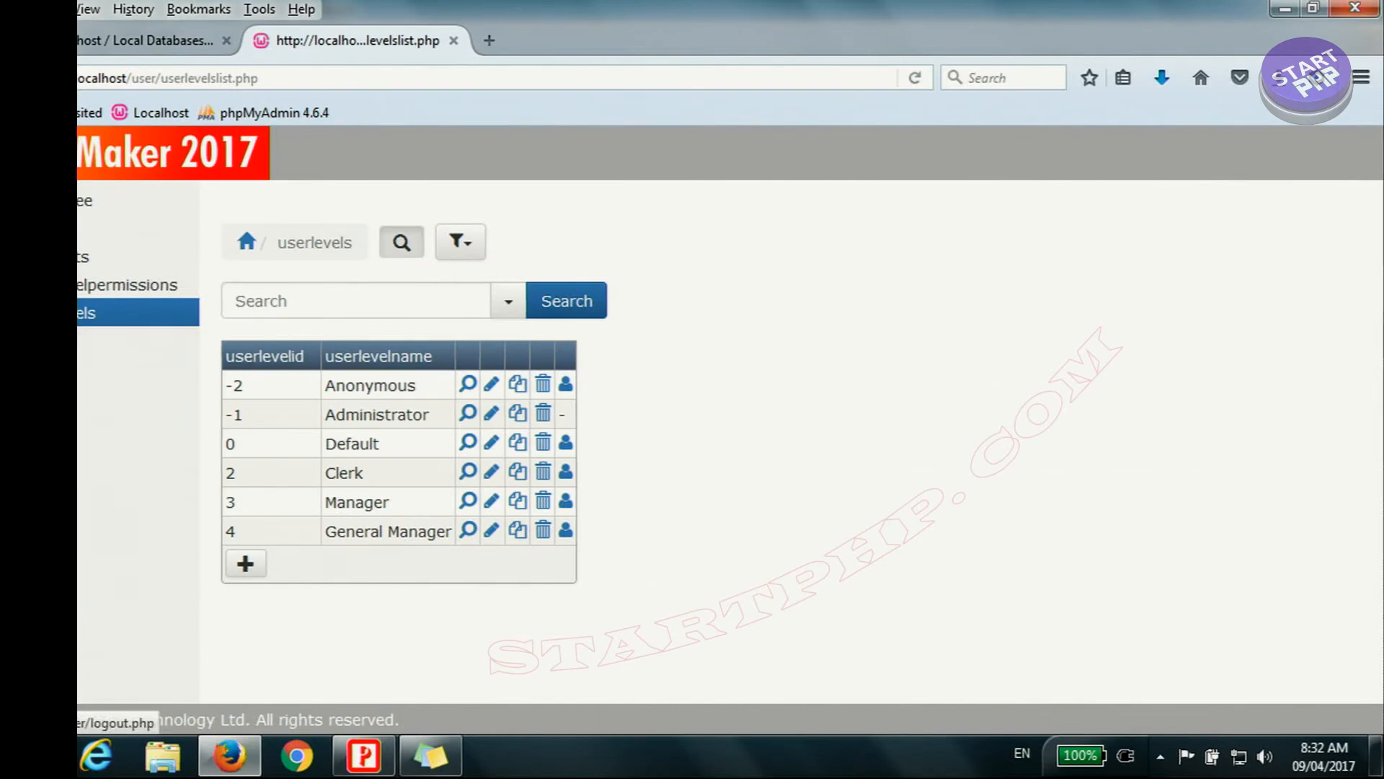
Step: Log in with the Manager employee's username and account password
{"action": "left_click", "coordinate": [473, 299]}
{"action": "type", "text": "belal"}
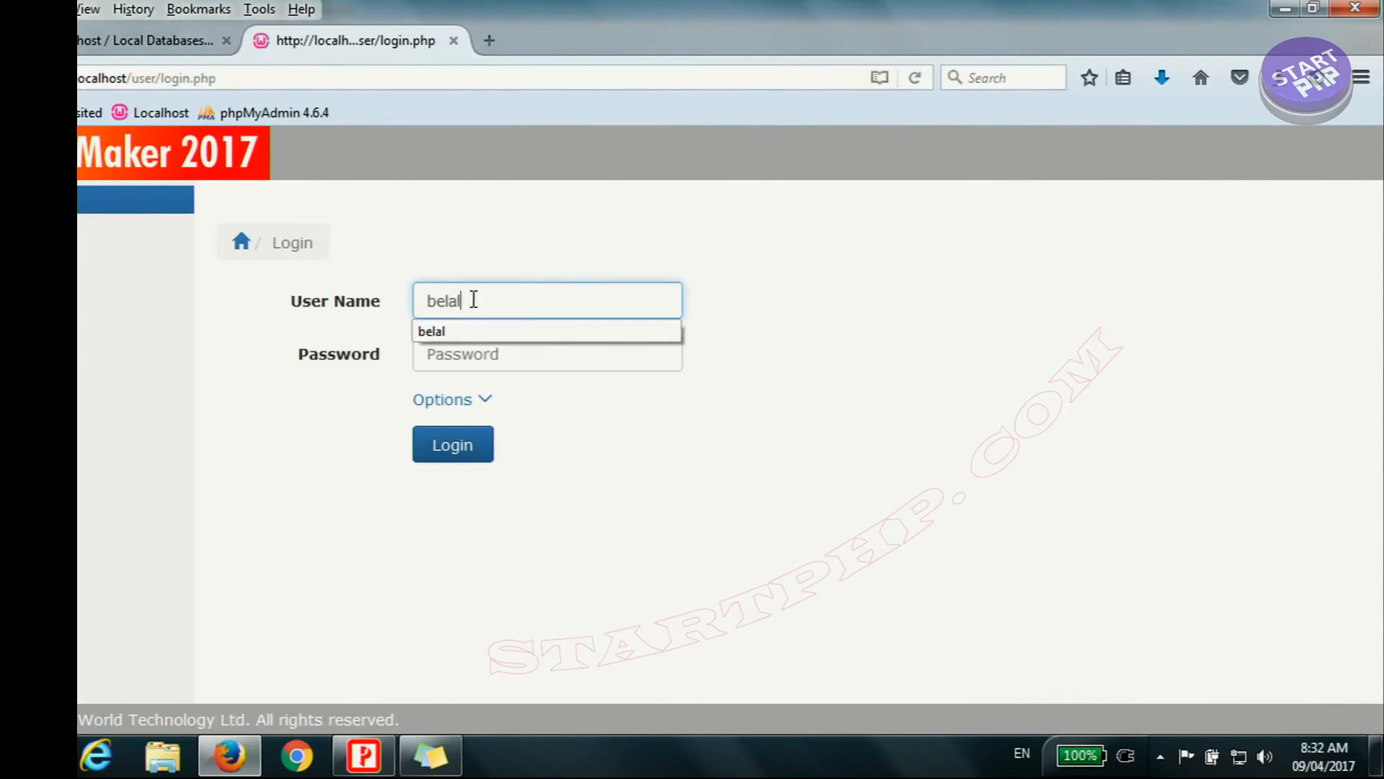
{"action": "left_click", "coordinate": [528, 361]}
{"action": "key", "text": "ctrl+v"}
{"action": "left_click", "coordinate": [478, 454]}
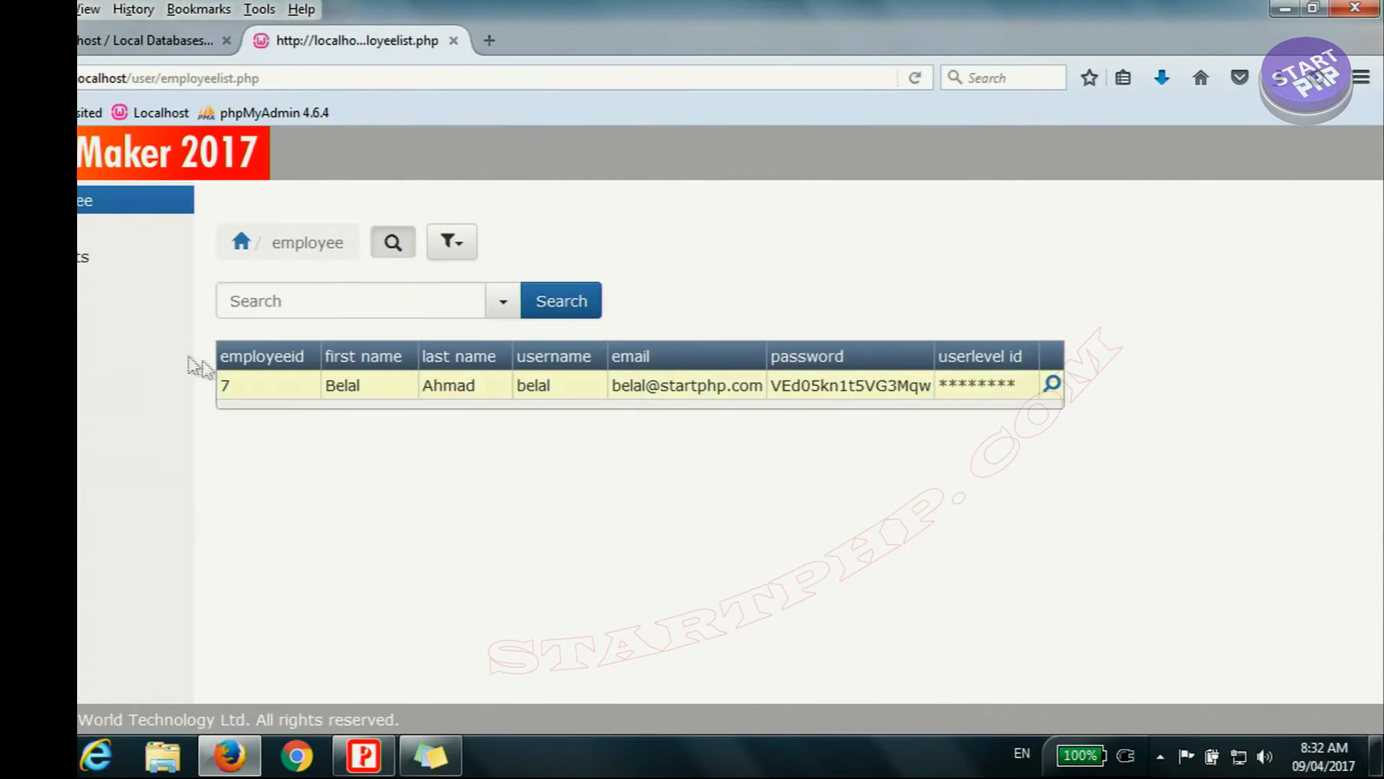
Step: Check the Manager's access to orders, and set the price of the product EOS 5D Mark III to 2560.00
{"action": "left_click", "coordinate": [90, 230]}
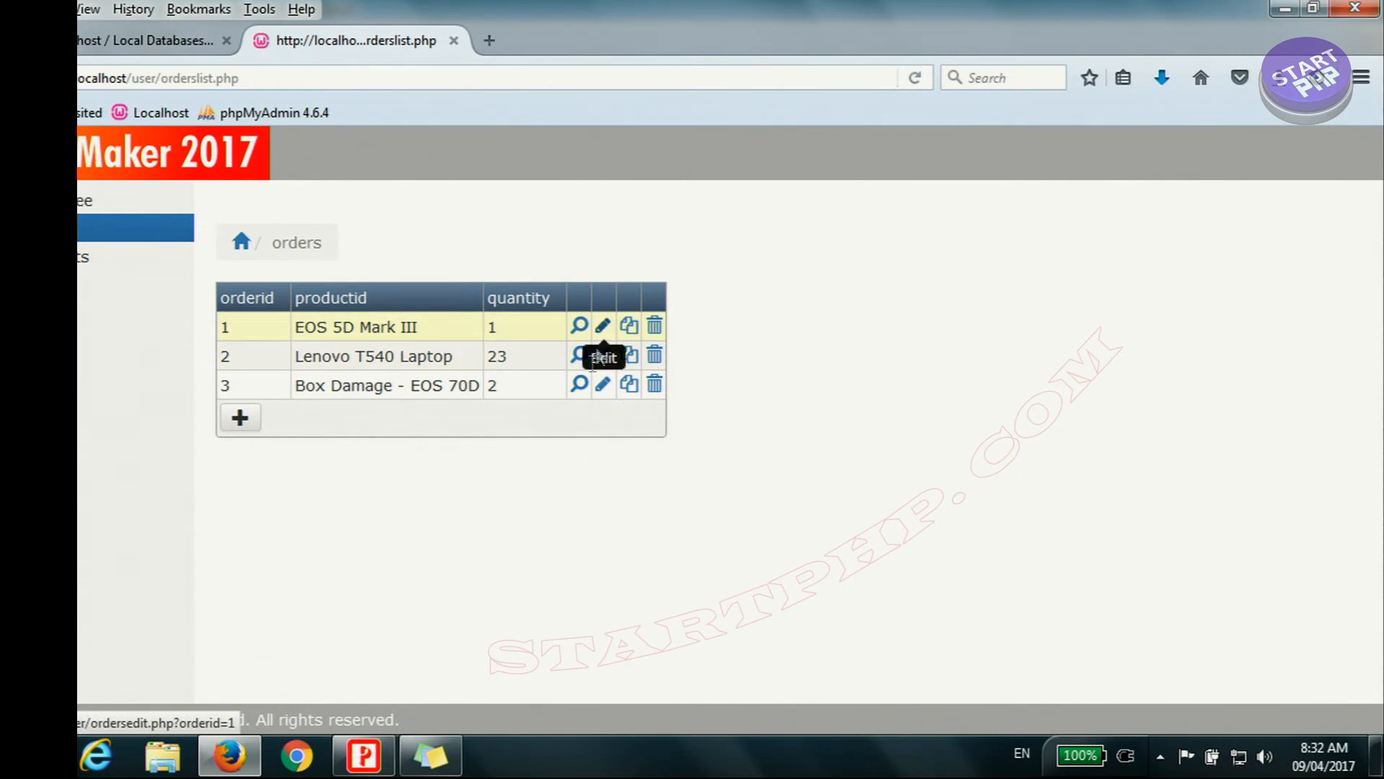
{"action": "left_click", "coordinate": [81, 265]}
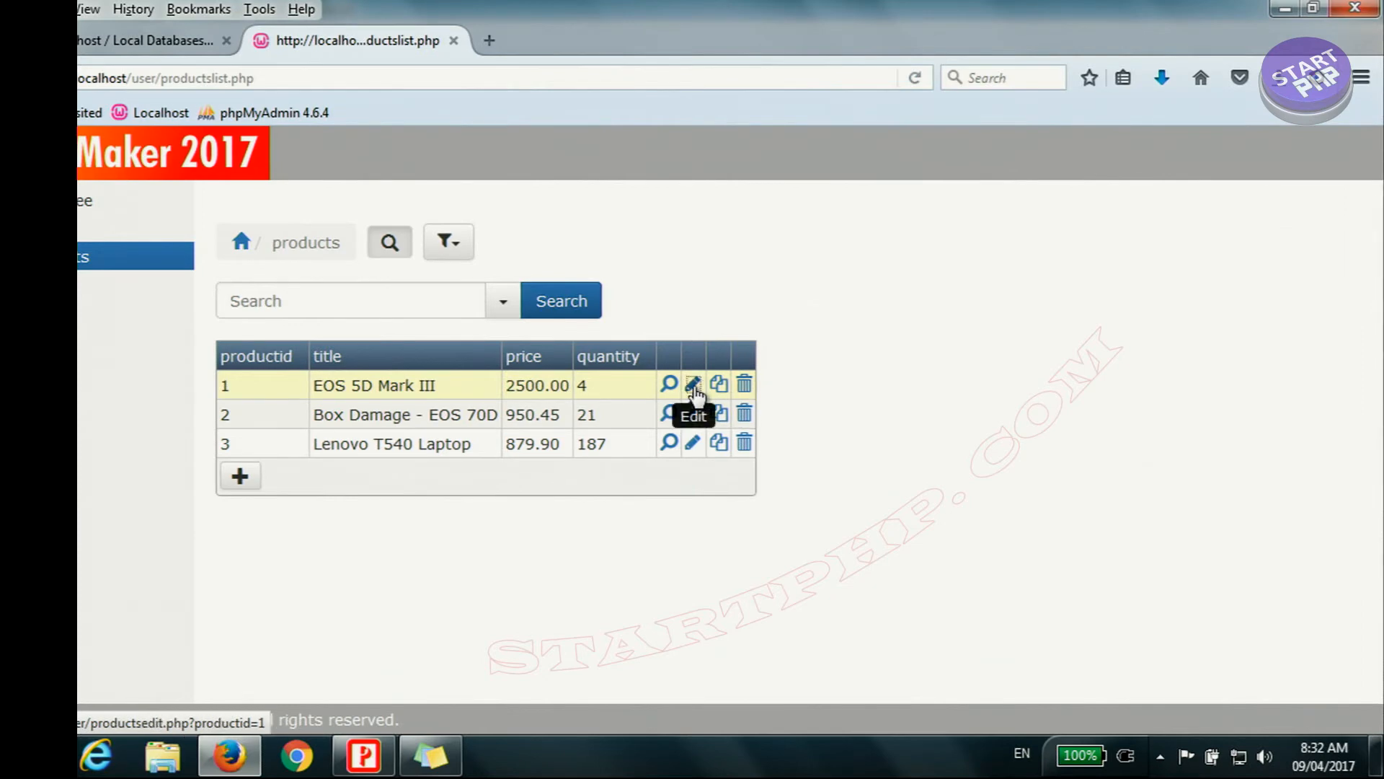
{"action": "left_click", "coordinate": [693, 385]}
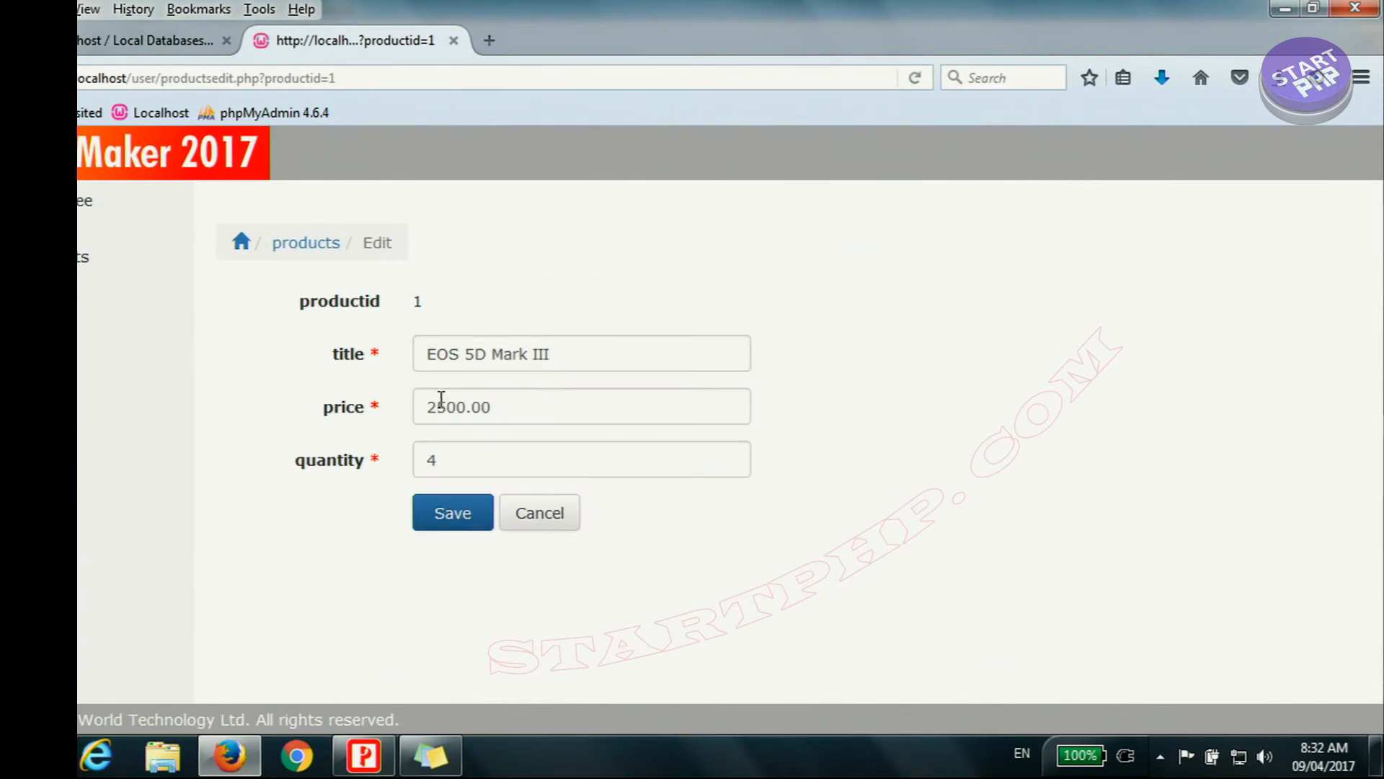
{"action": "left_click_drag", "start_coordinate": [442, 405], "coordinate": [459, 410]}
{"action": "type", "text": "90"}
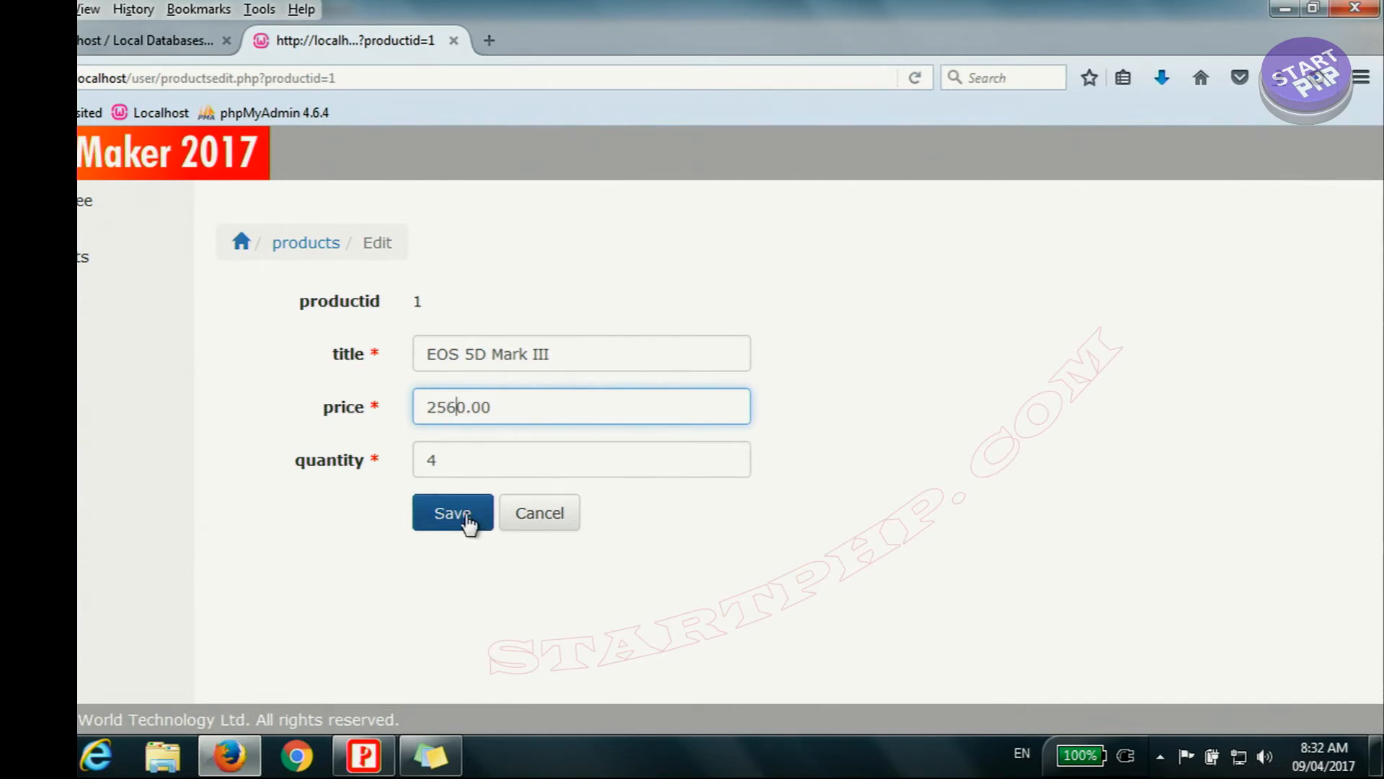
{"action": "left_click", "coordinate": [469, 525]}
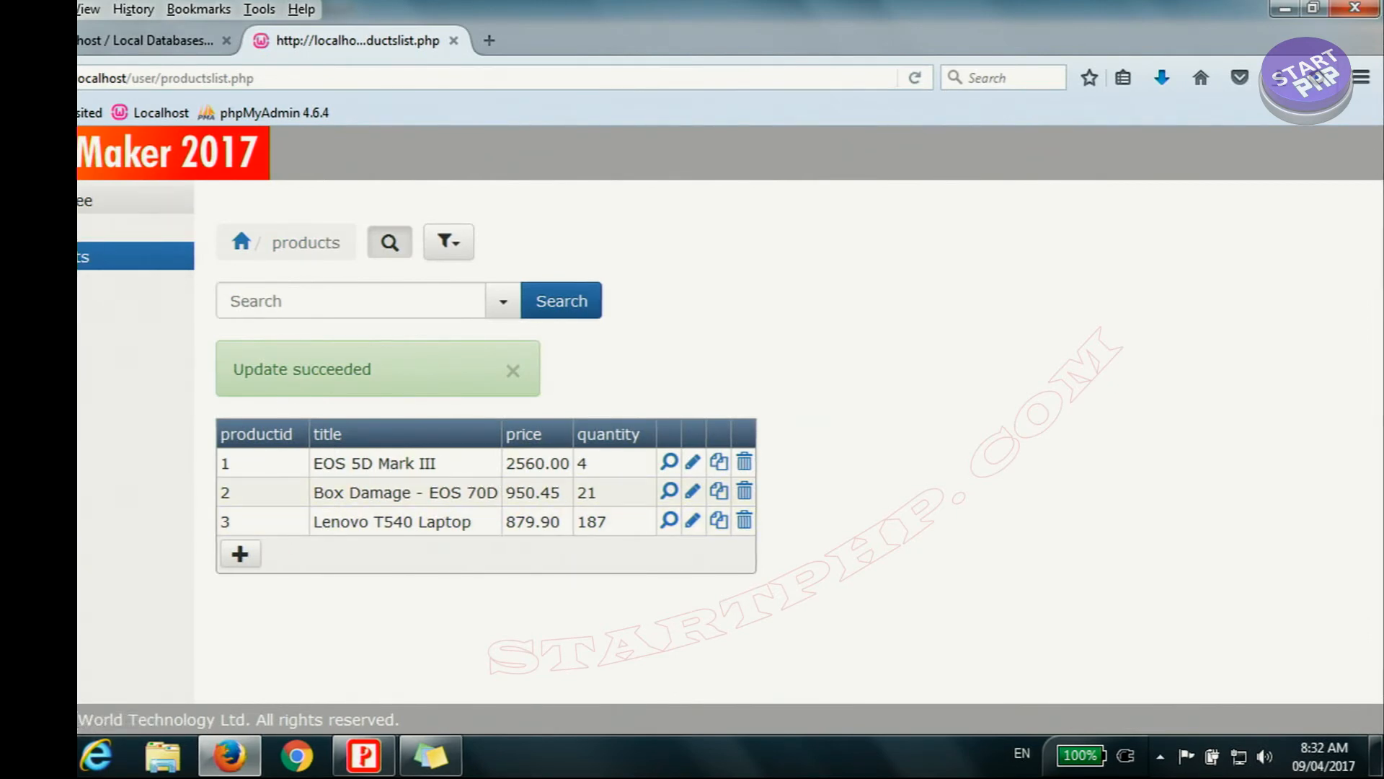
Step: Check the Manager's access to the employee list, and log out of the Manager account
{"action": "left_click", "coordinate": [109, 199]}
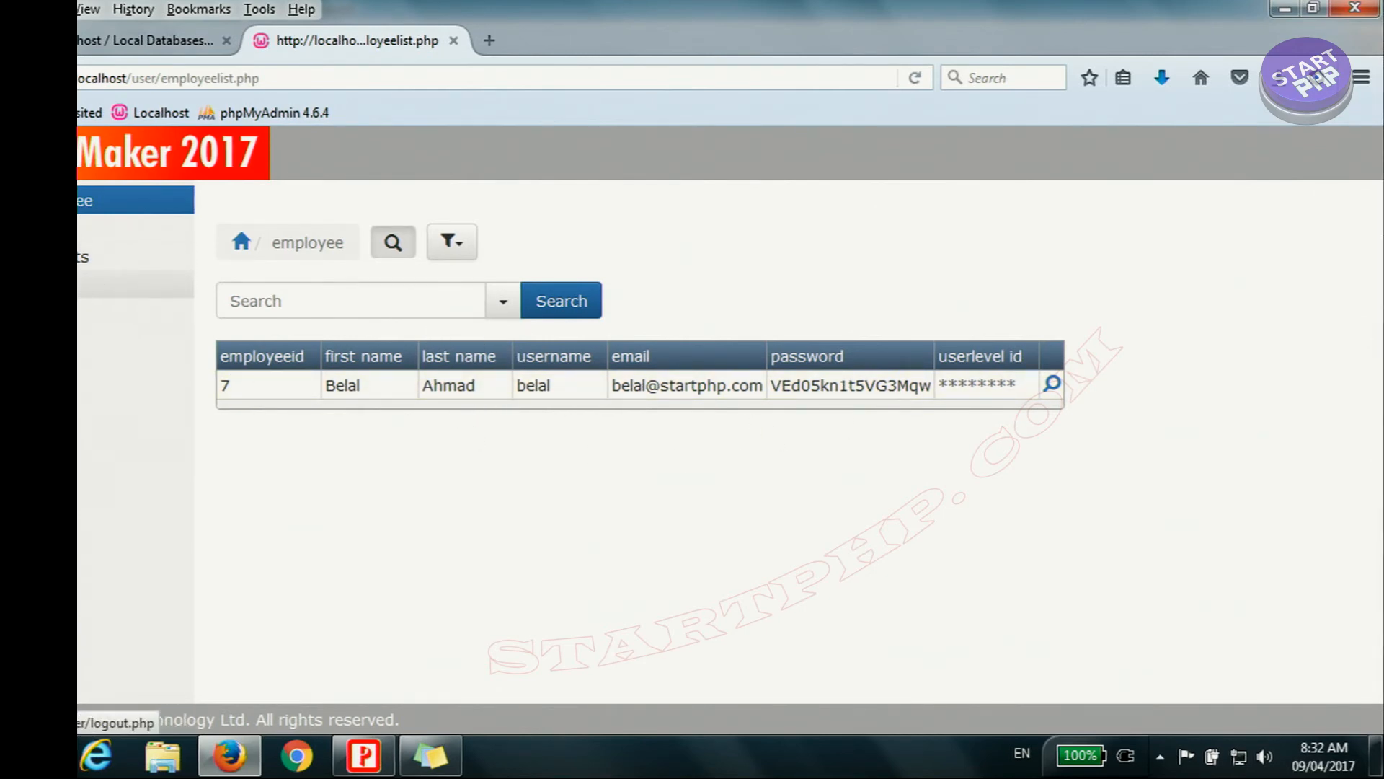
{"action": "left_click", "coordinate": [135, 285]}
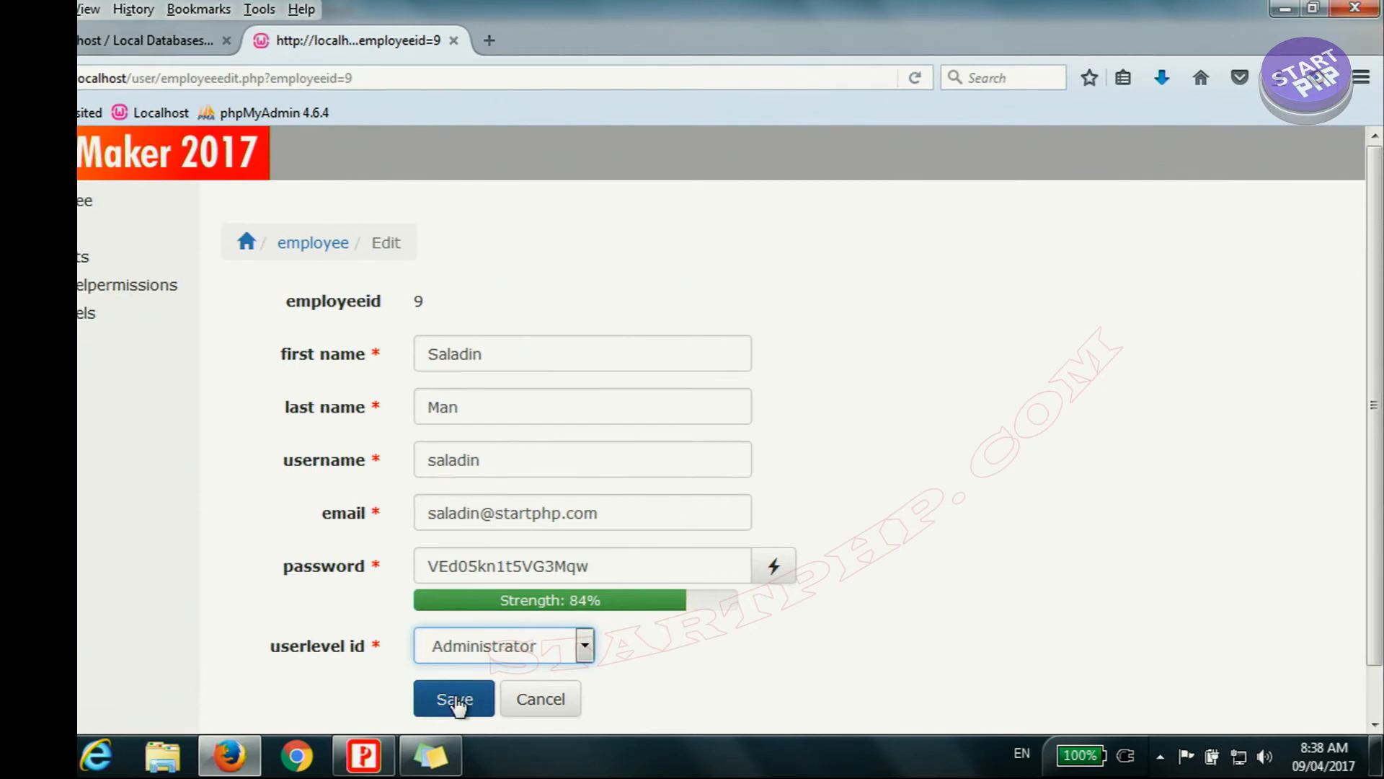
Step: Save employee 9 with the Administrator user level, and log in with that employee's username and account password
{"action": "left_click", "coordinate": [483, 681]}
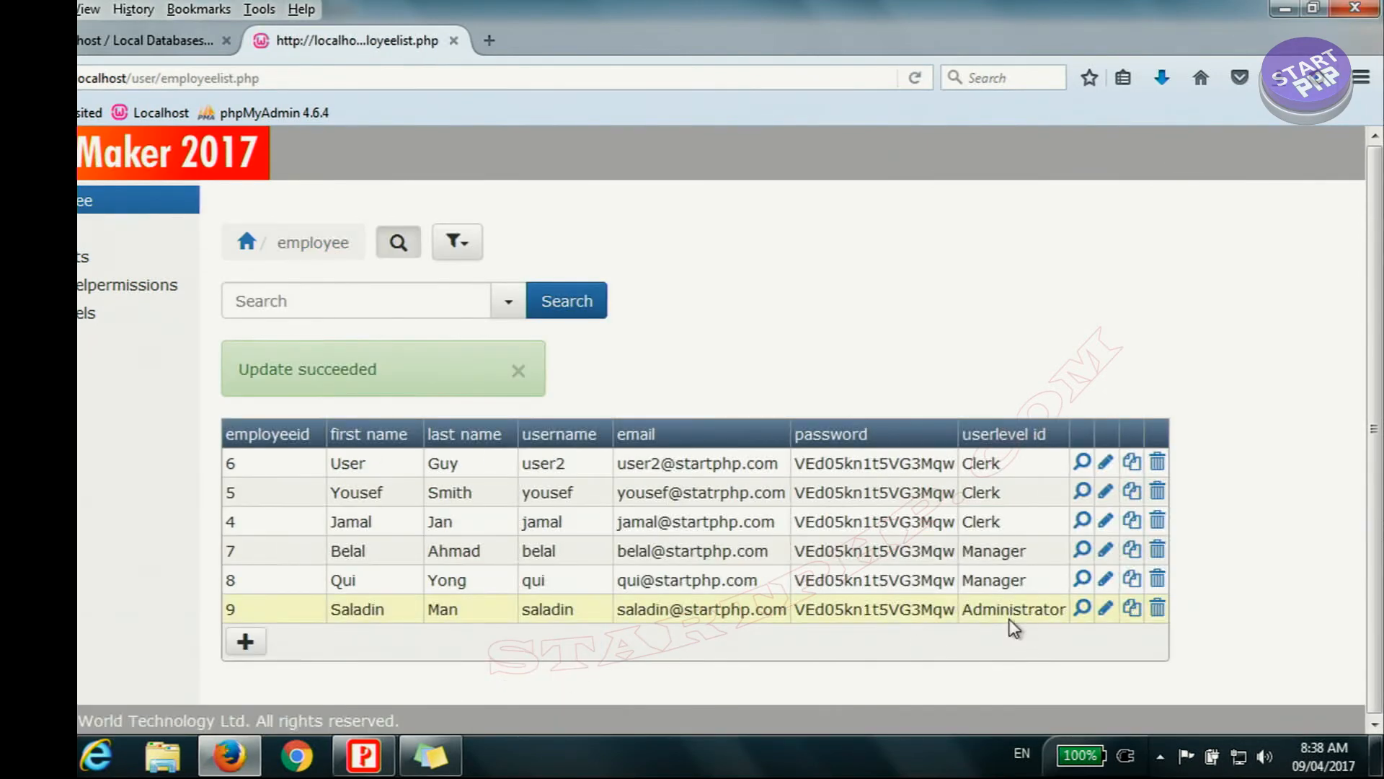
{"action": "left_click", "coordinate": [498, 301]}
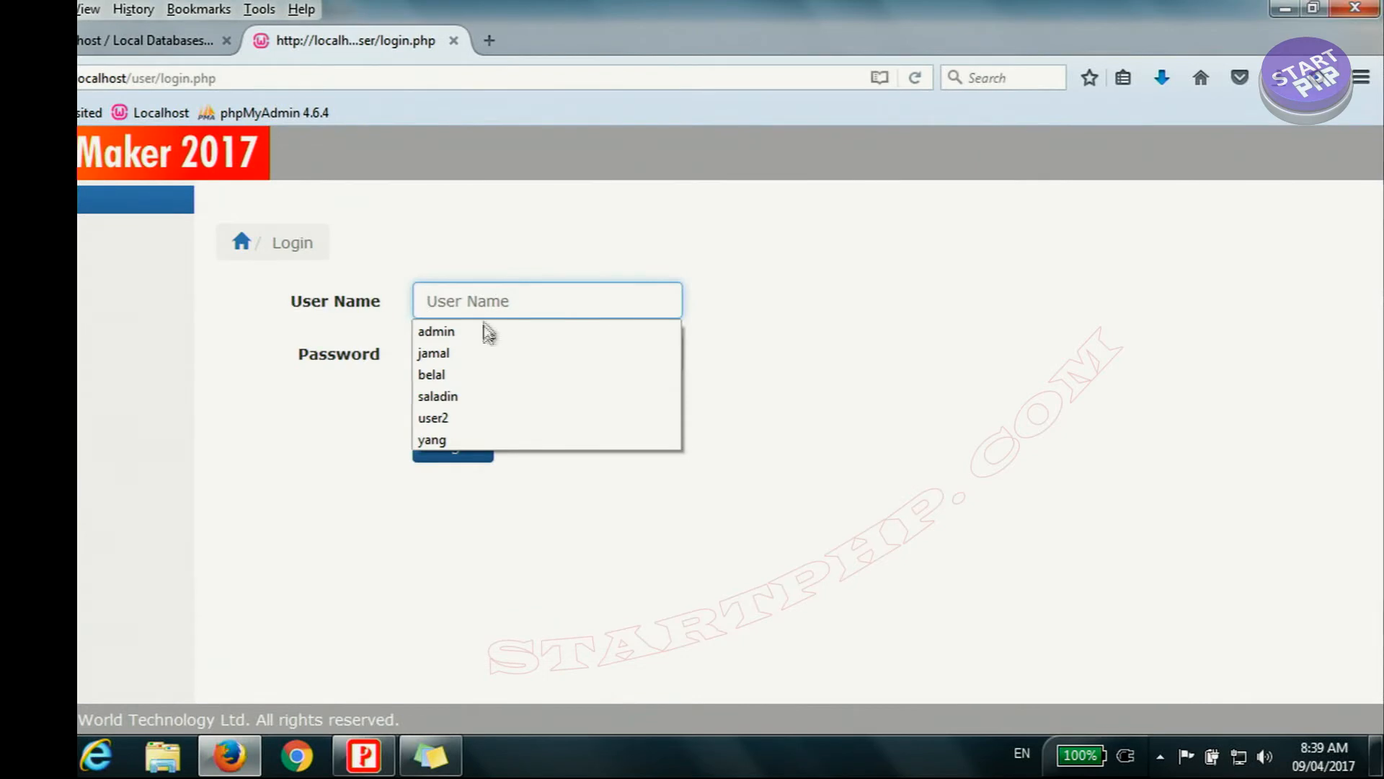
{"action": "left_click", "coordinate": [468, 396]}
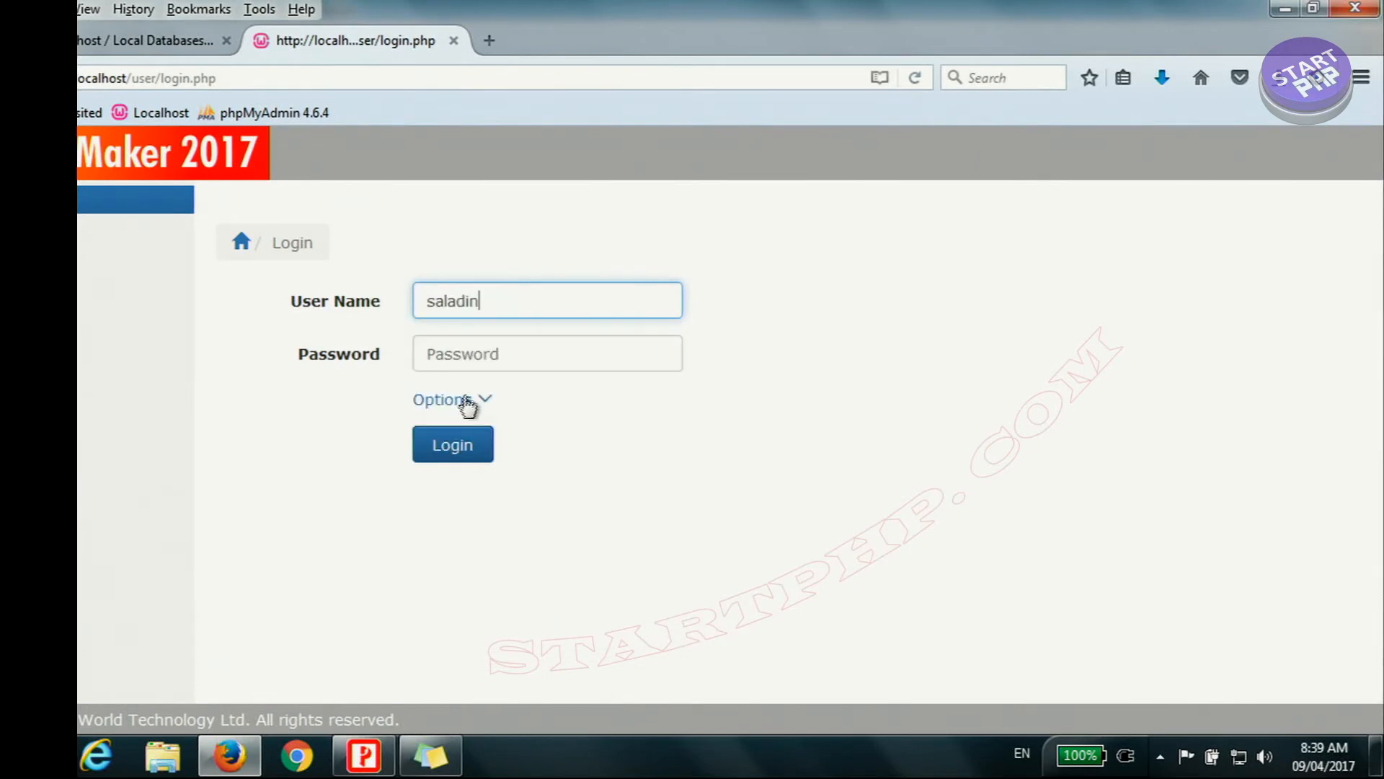
{"action": "left_click", "coordinate": [484, 360]}
{"action": "key", "text": "ctrl+v"}
{"action": "left_click", "coordinate": [453, 443]}
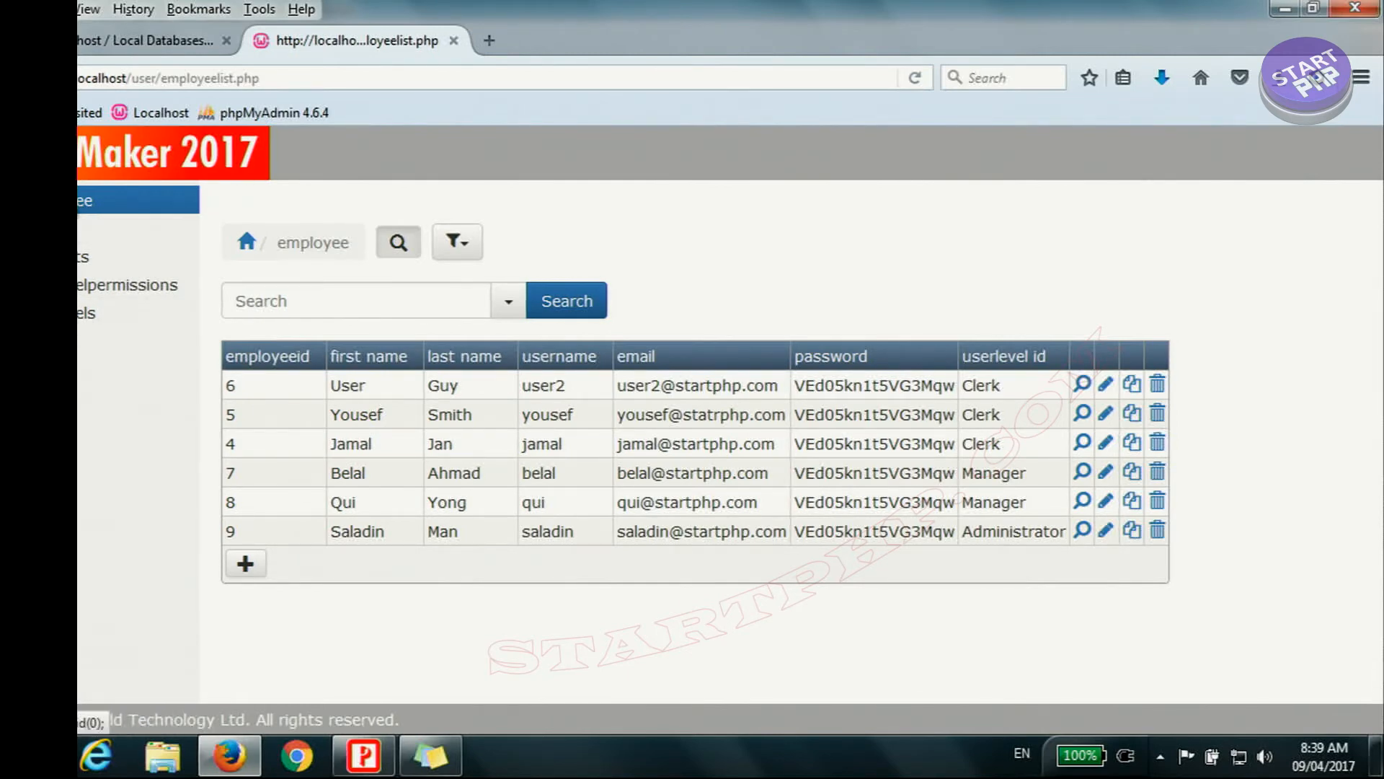
Step: Examine the user level choices in a new employee form, and return to the employee list without adding a record
{"action": "left_click", "coordinate": [243, 566]}
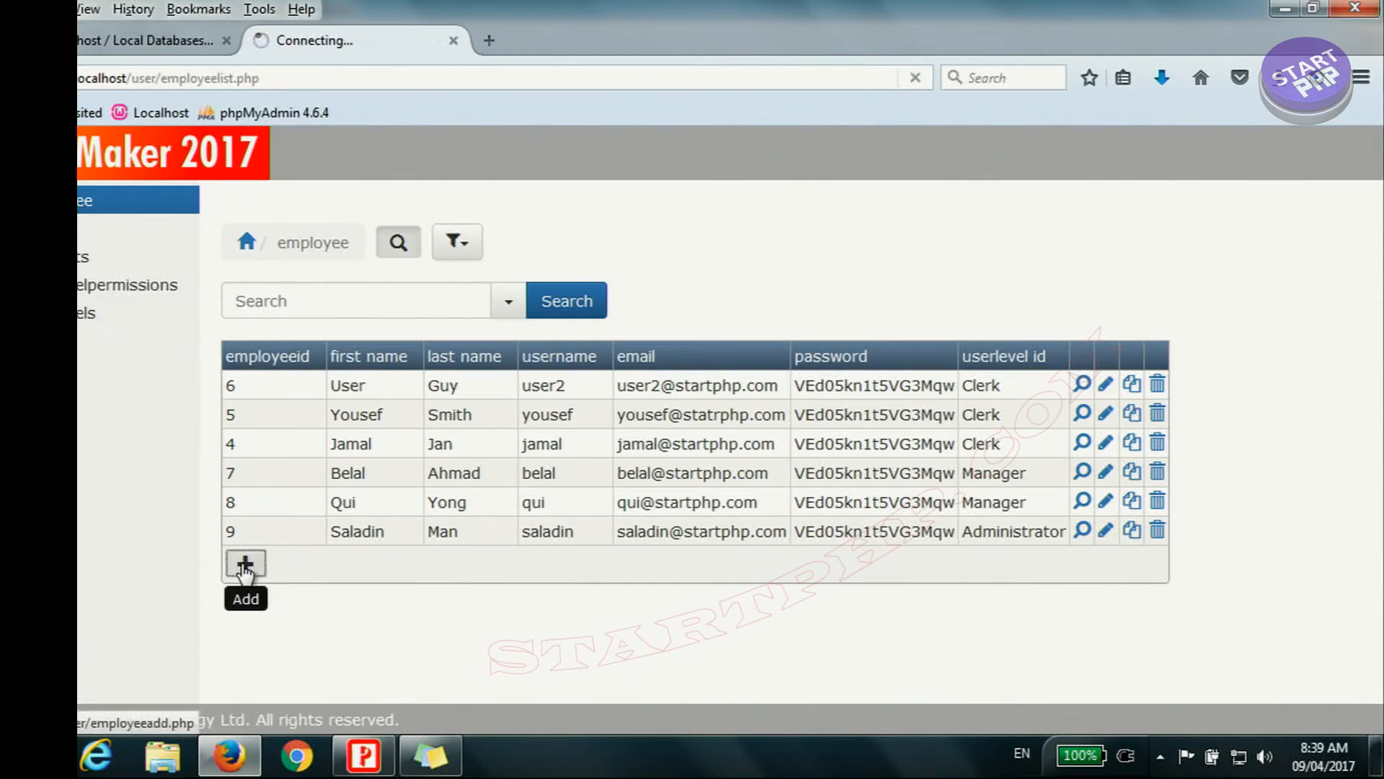
{"action": "left_click", "coordinate": [539, 583]}
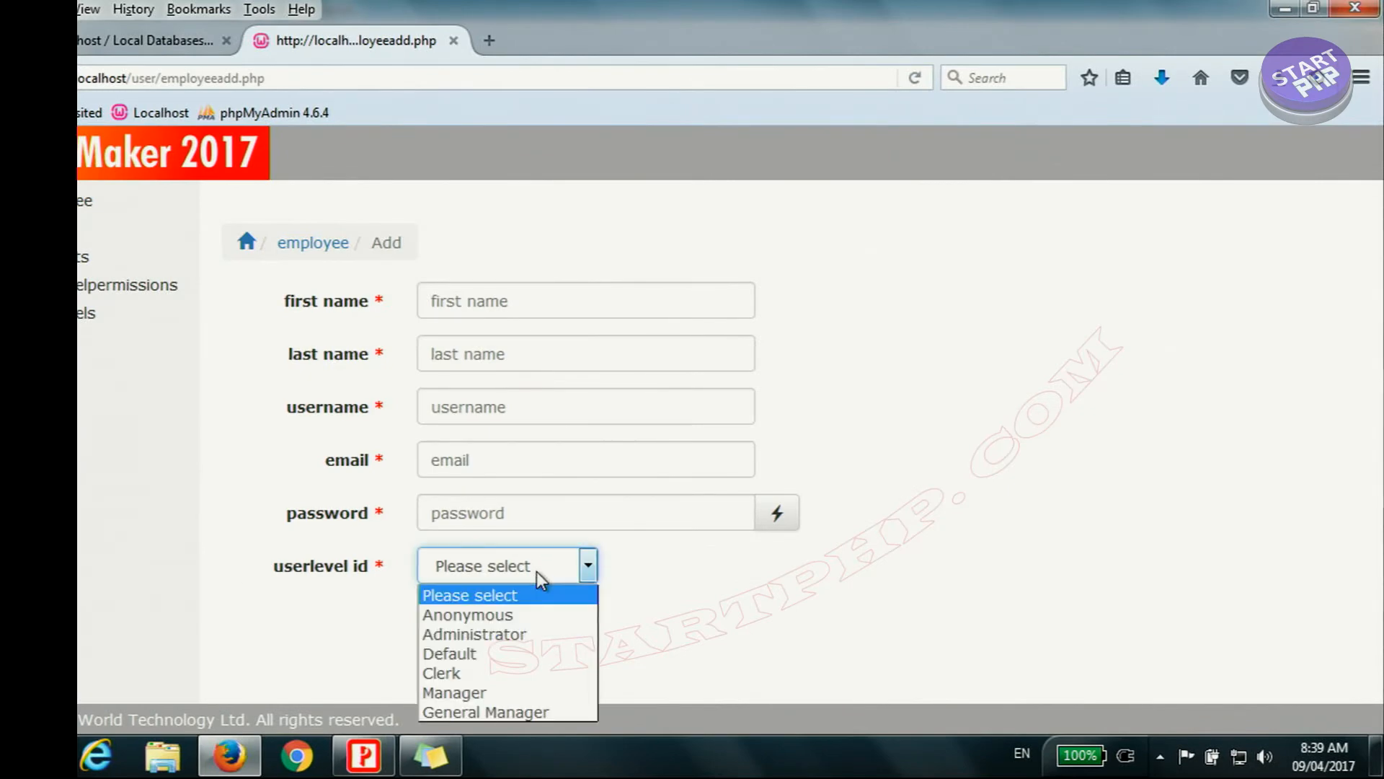
{"action": "left_click", "coordinate": [724, 653]}
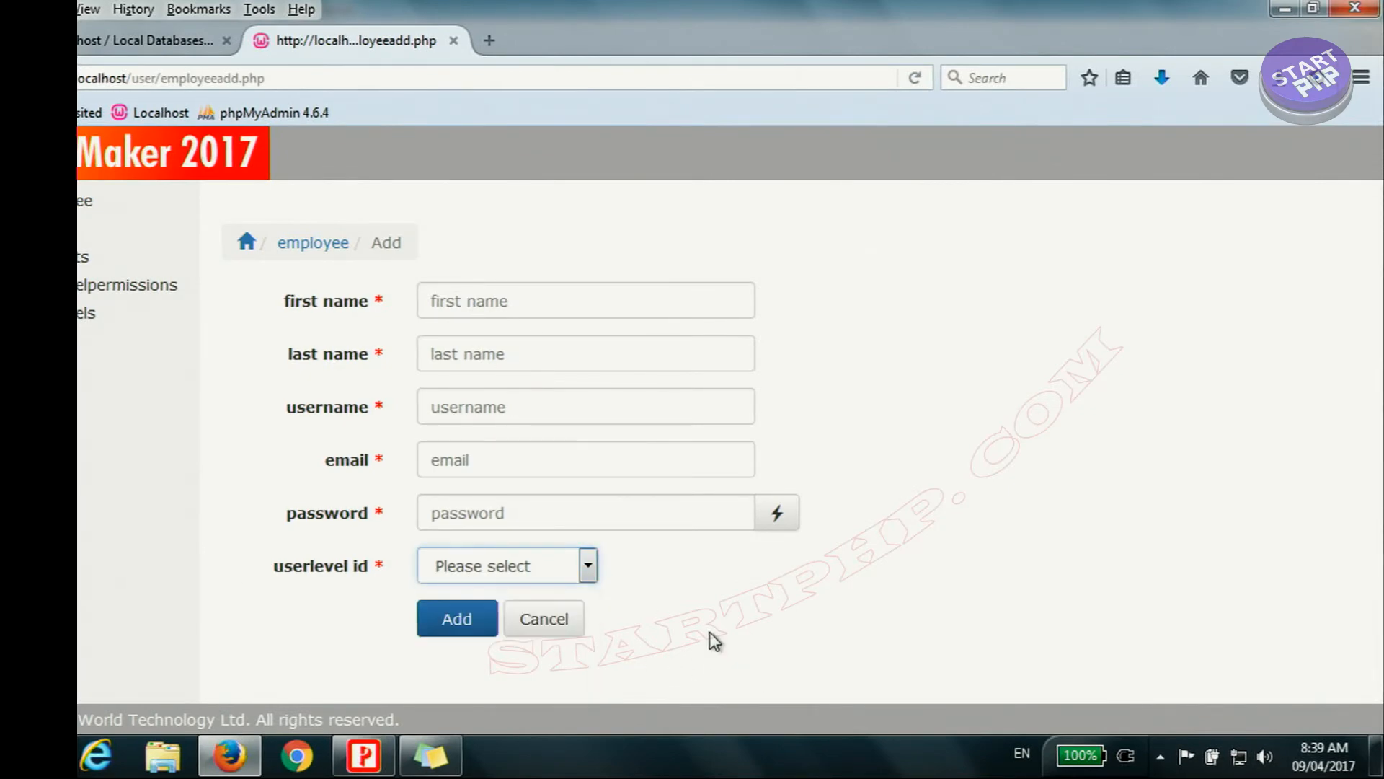
{"action": "left_click", "coordinate": [80, 201]}
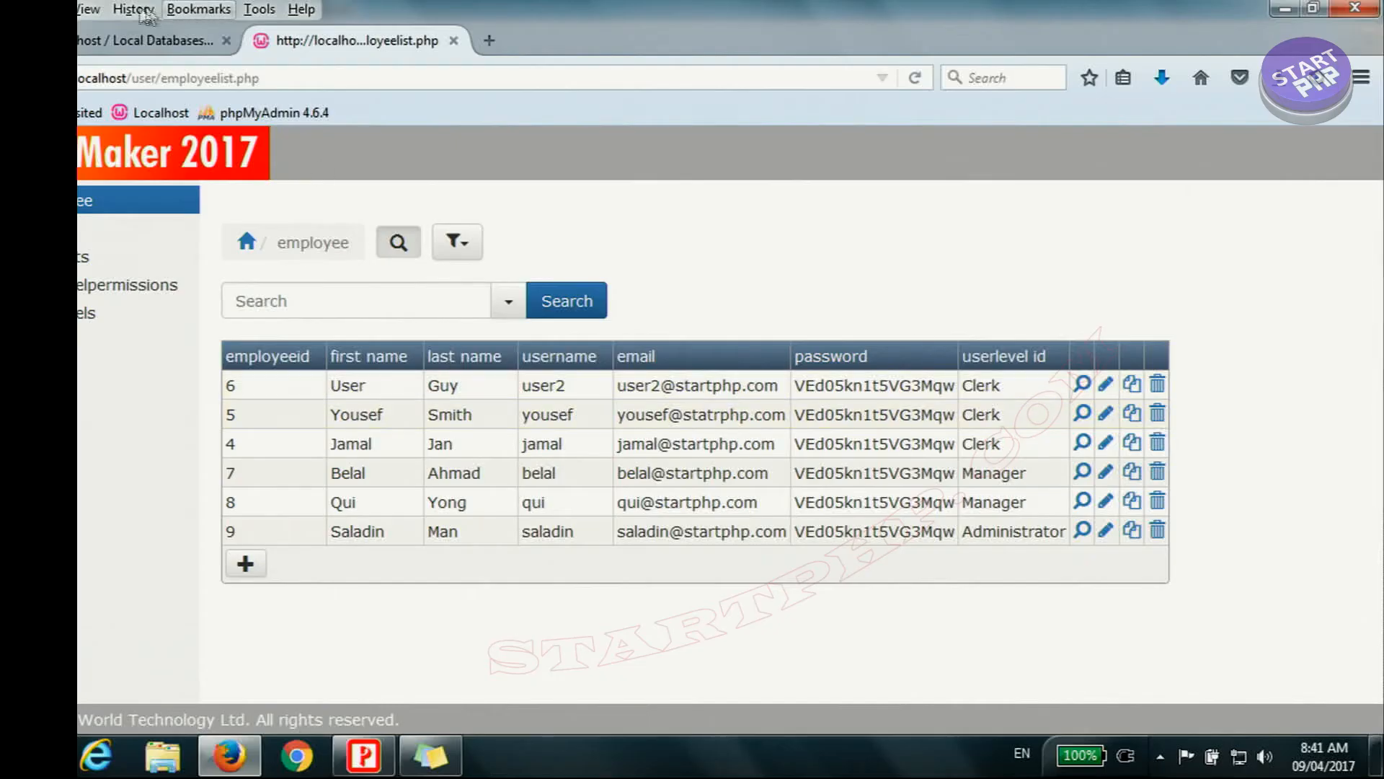
Step: Switch to phpMyAdmin and add an INT column named employeeid after quantity in the orders table
{"action": "left_click", "coordinate": [148, 41]}
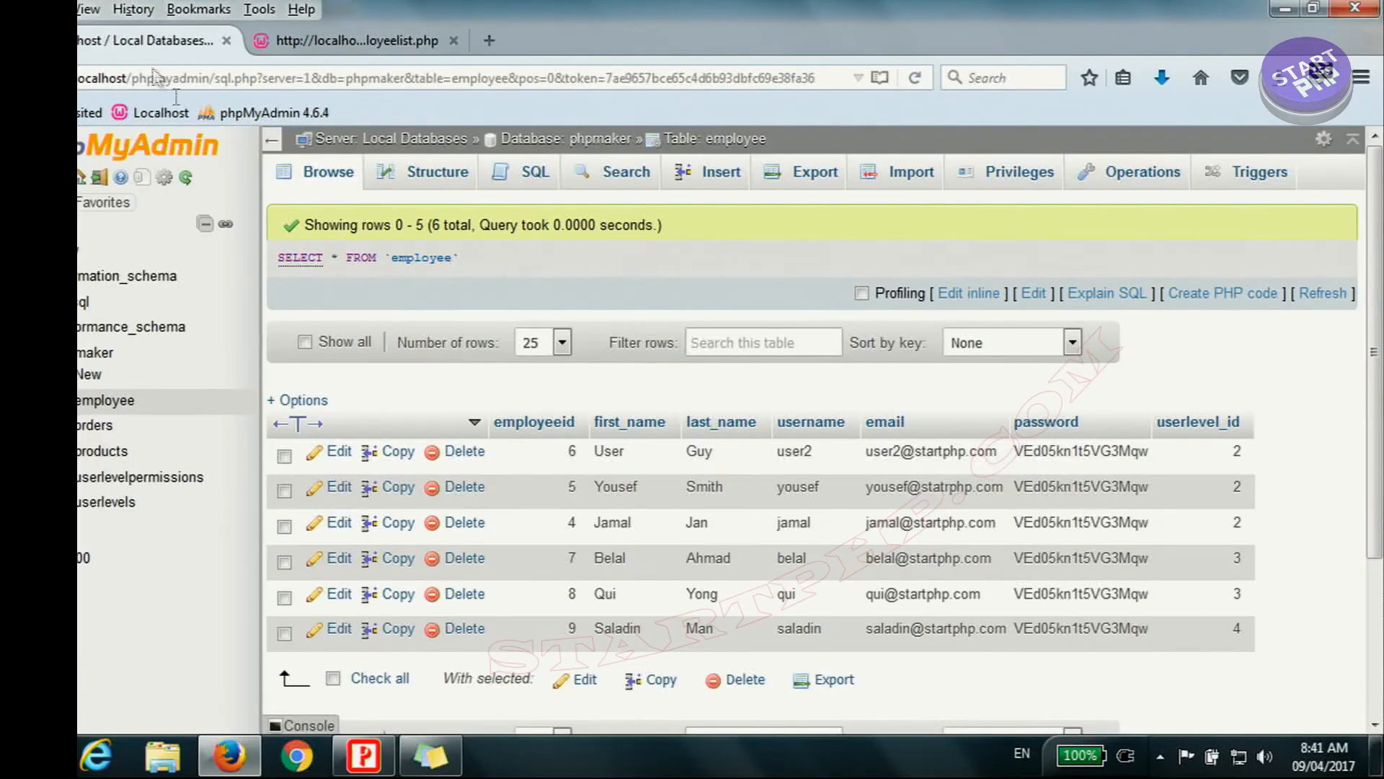
{"action": "left_click", "coordinate": [90, 426]}
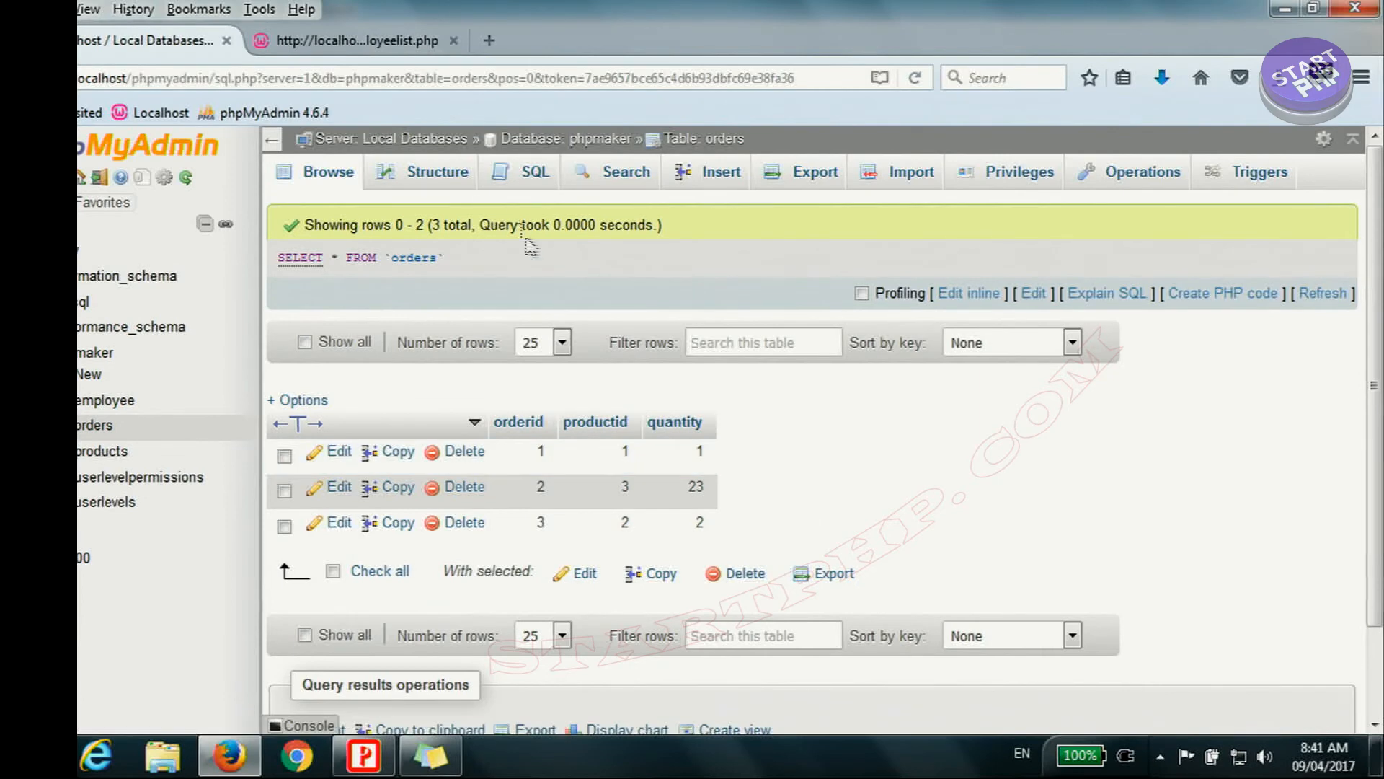
{"action": "left_click", "coordinate": [93, 427]}
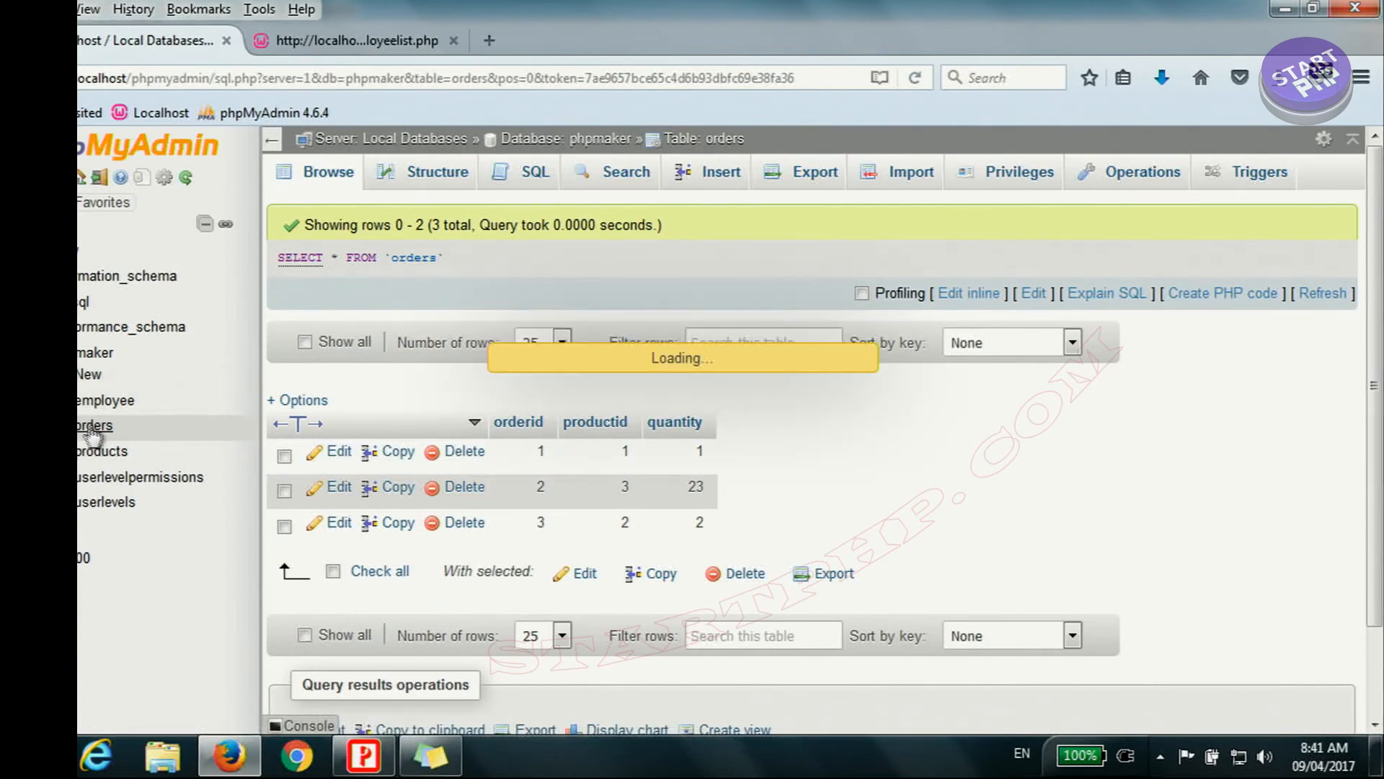
{"action": "left_click", "coordinate": [459, 184]}
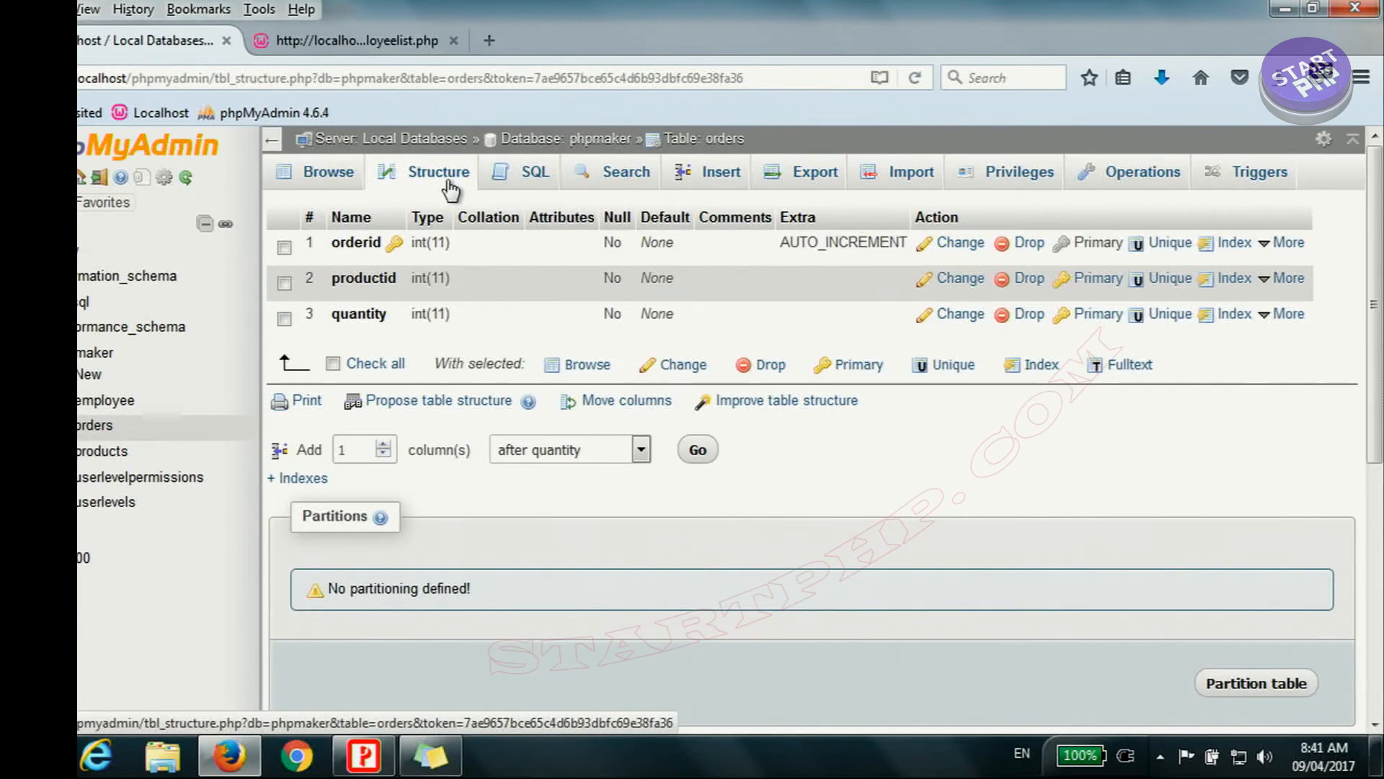
{"action": "left_click", "coordinate": [700, 452]}
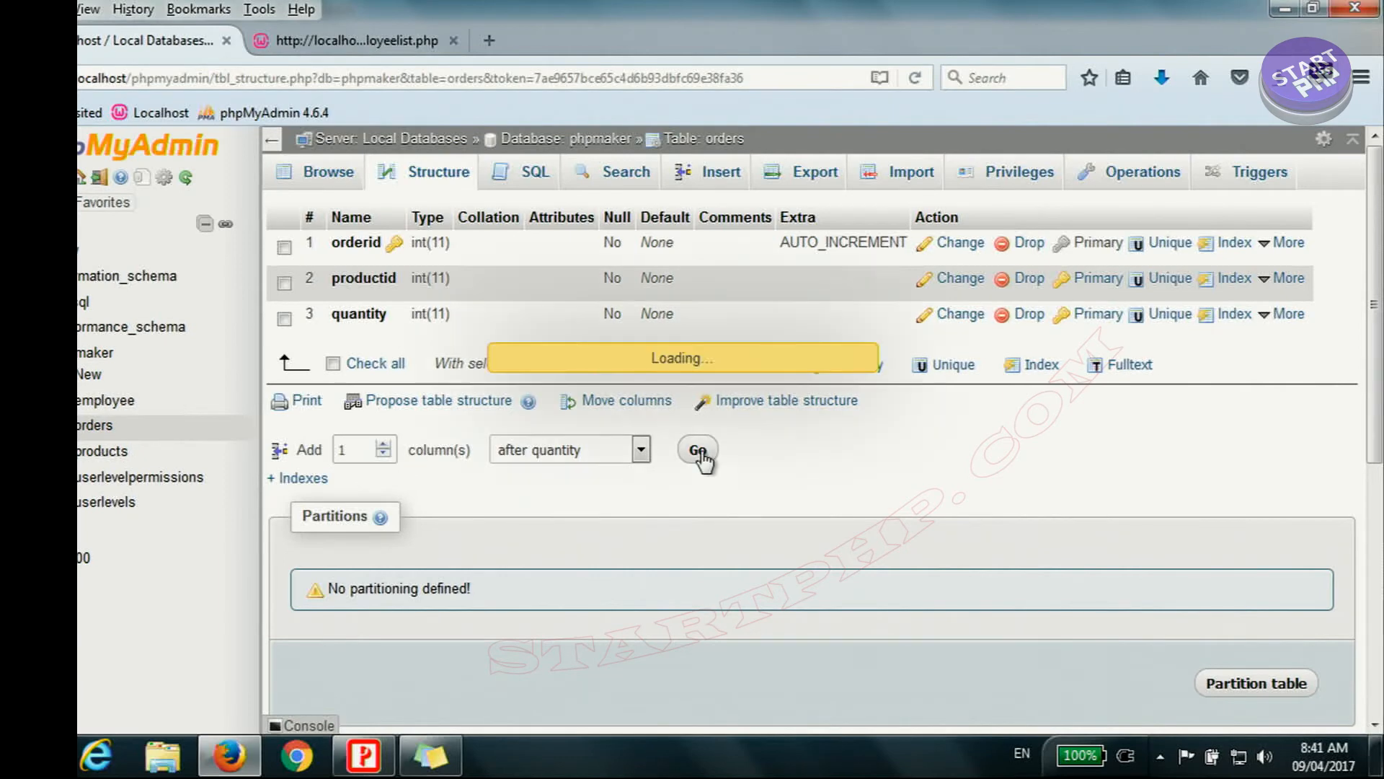
{"action": "left_click", "coordinate": [362, 277]}
{"action": "type", "text": "e"}
{"action": "left_click", "coordinate": [333, 307]}
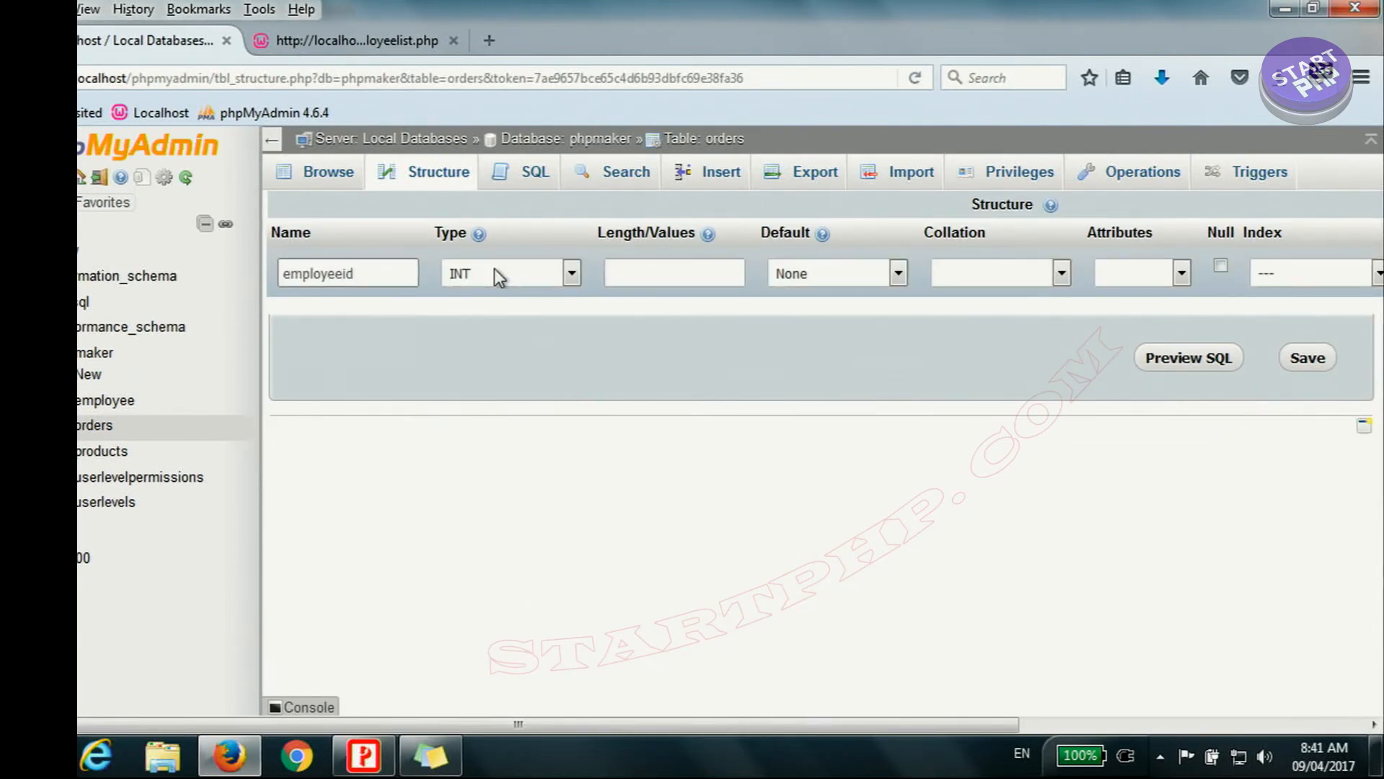
{"action": "left_click", "coordinate": [1324, 359]}
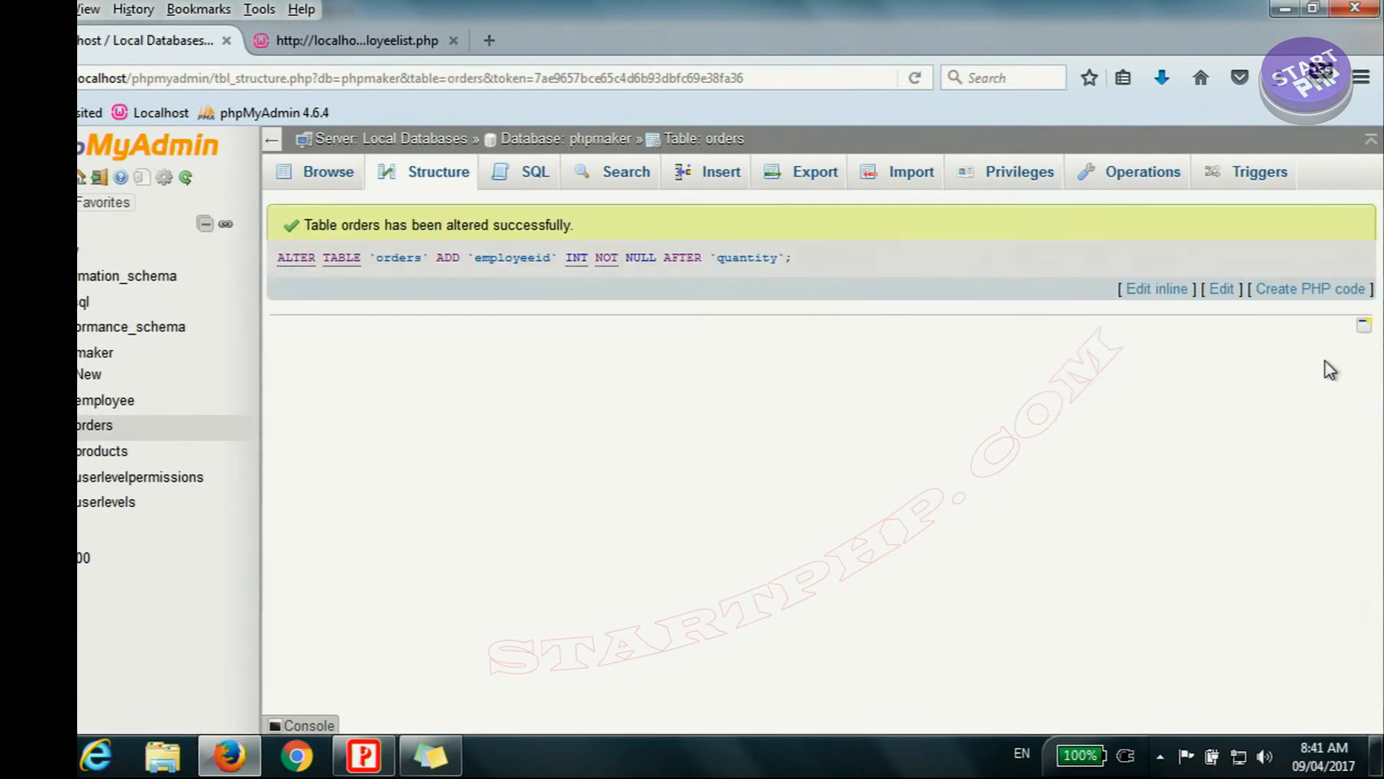
{"action": "left_click_drag", "start_coordinate": [793, 259], "coordinate": [275, 259]}
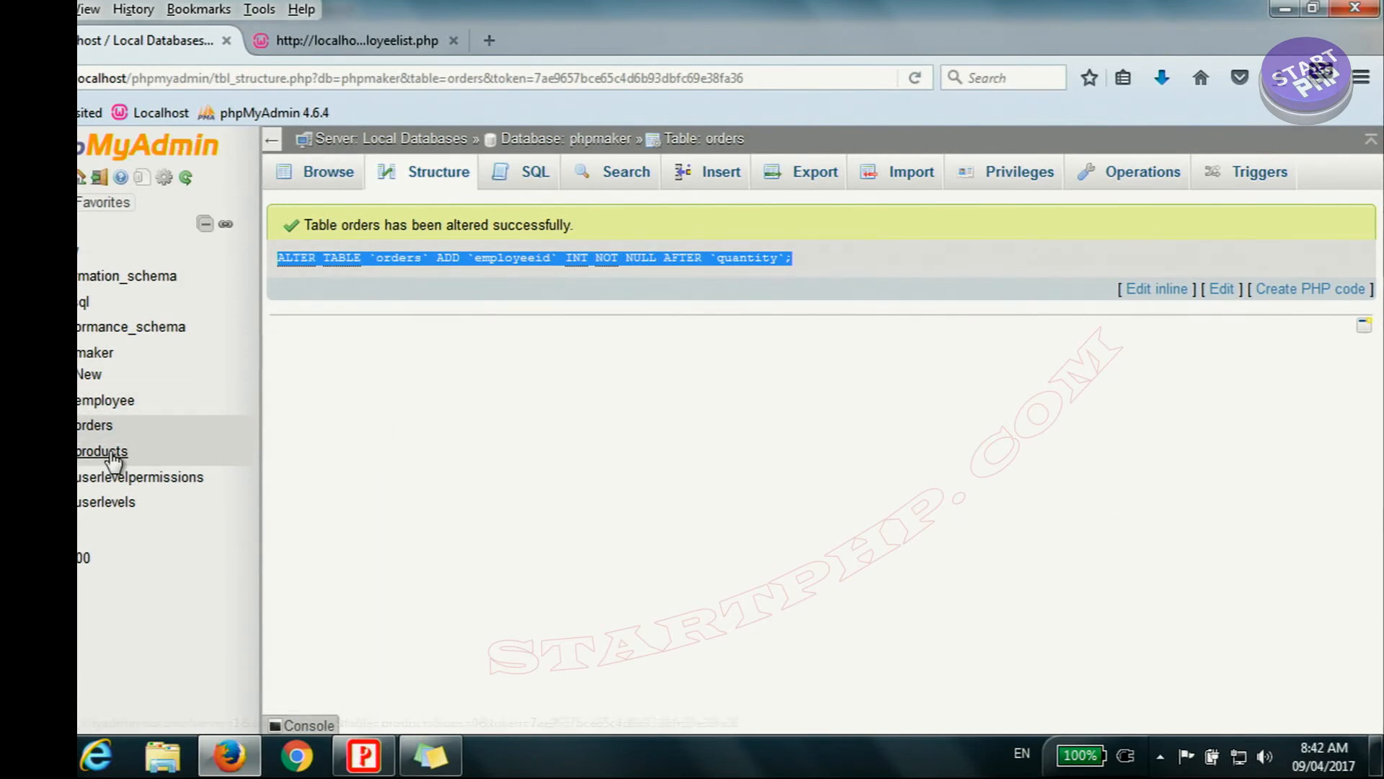
Step: Add an INT column named employeeid after quantity in the products table, and view the table's structure
{"action": "left_click", "coordinate": [141, 446]}
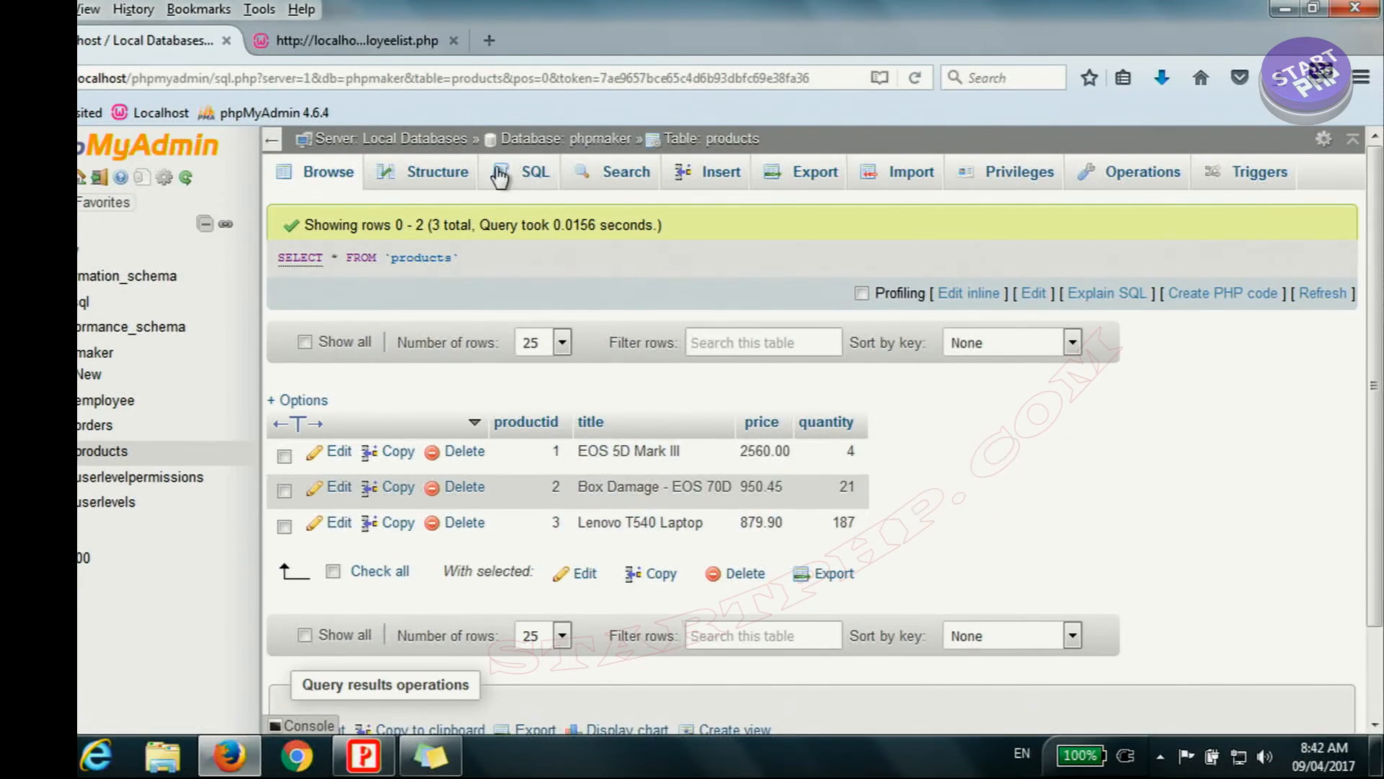
{"action": "left_click", "coordinate": [441, 188]}
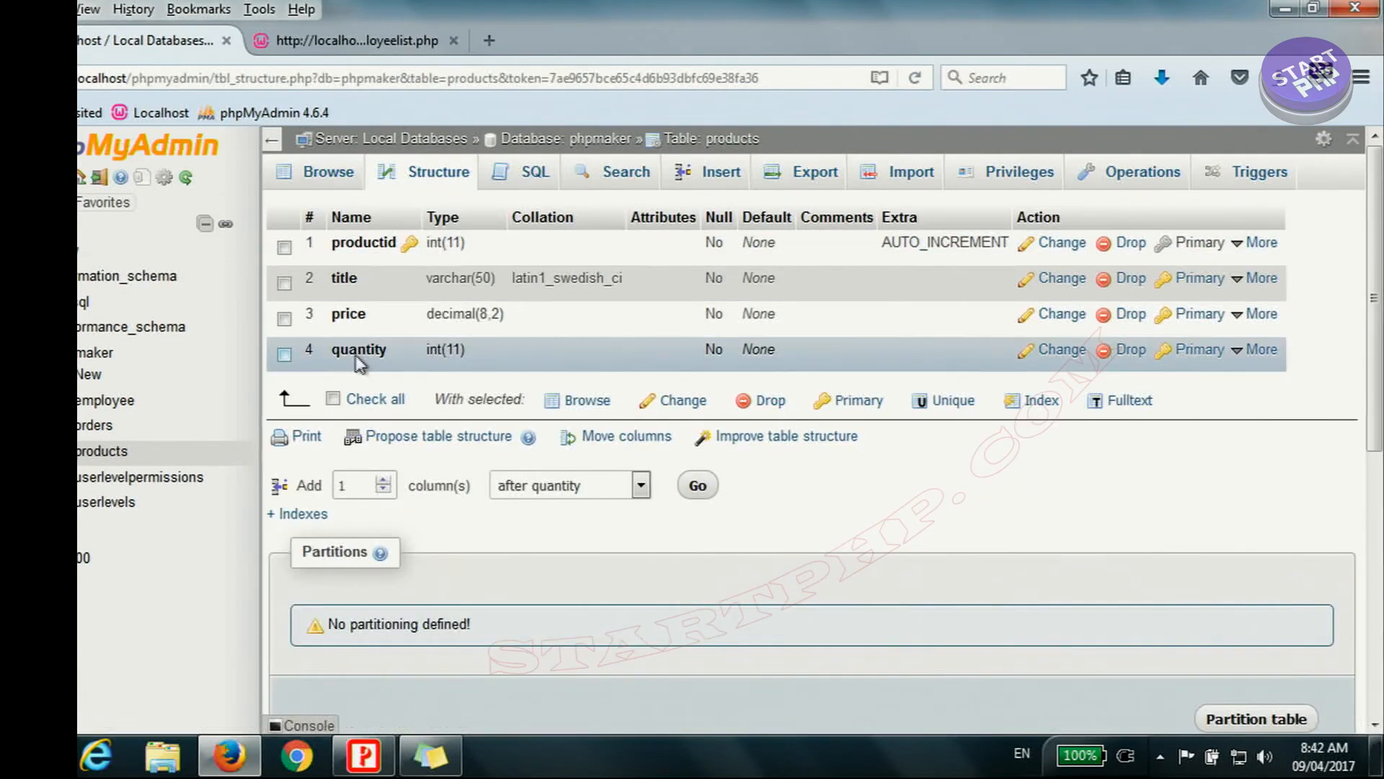
{"action": "left_click", "coordinate": [696, 488]}
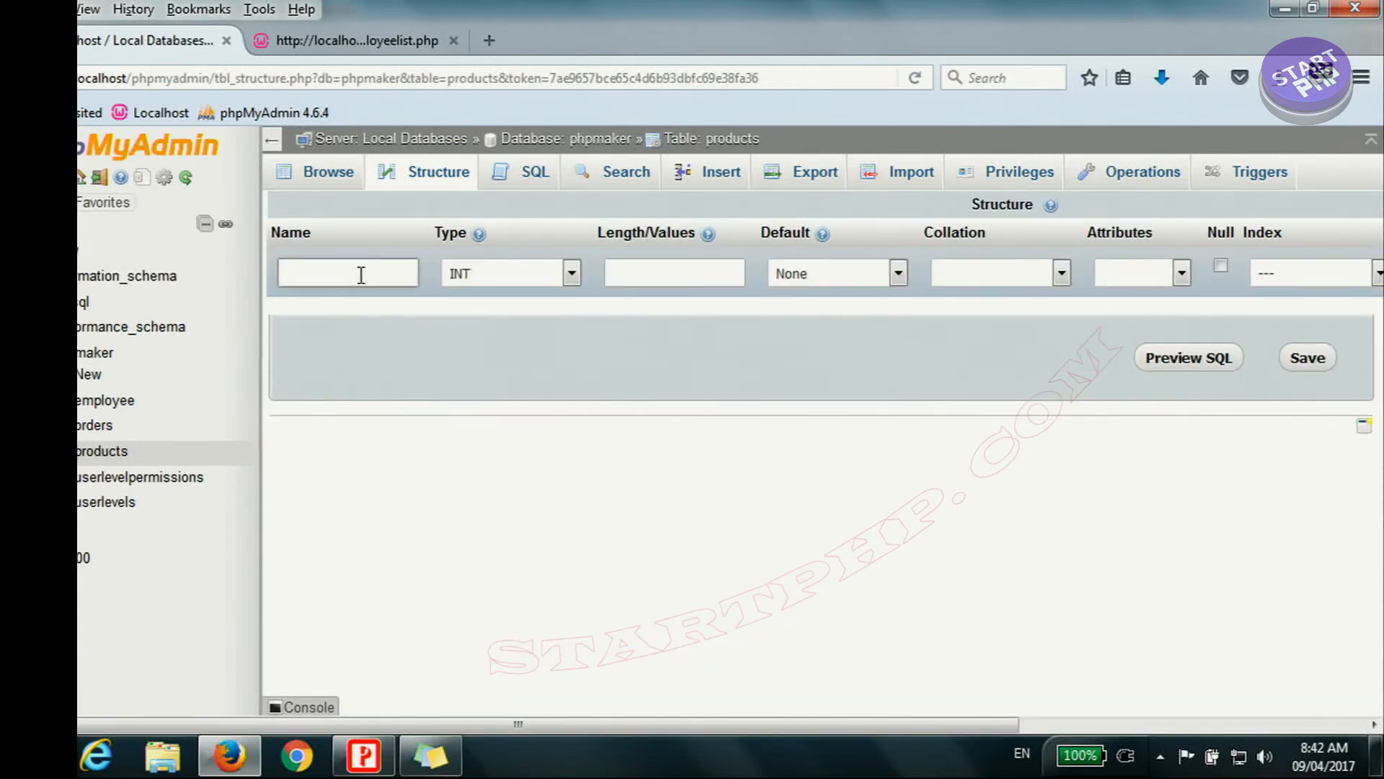
{"action": "type", "text": "em"}
{"action": "left_click", "coordinate": [365, 299]}
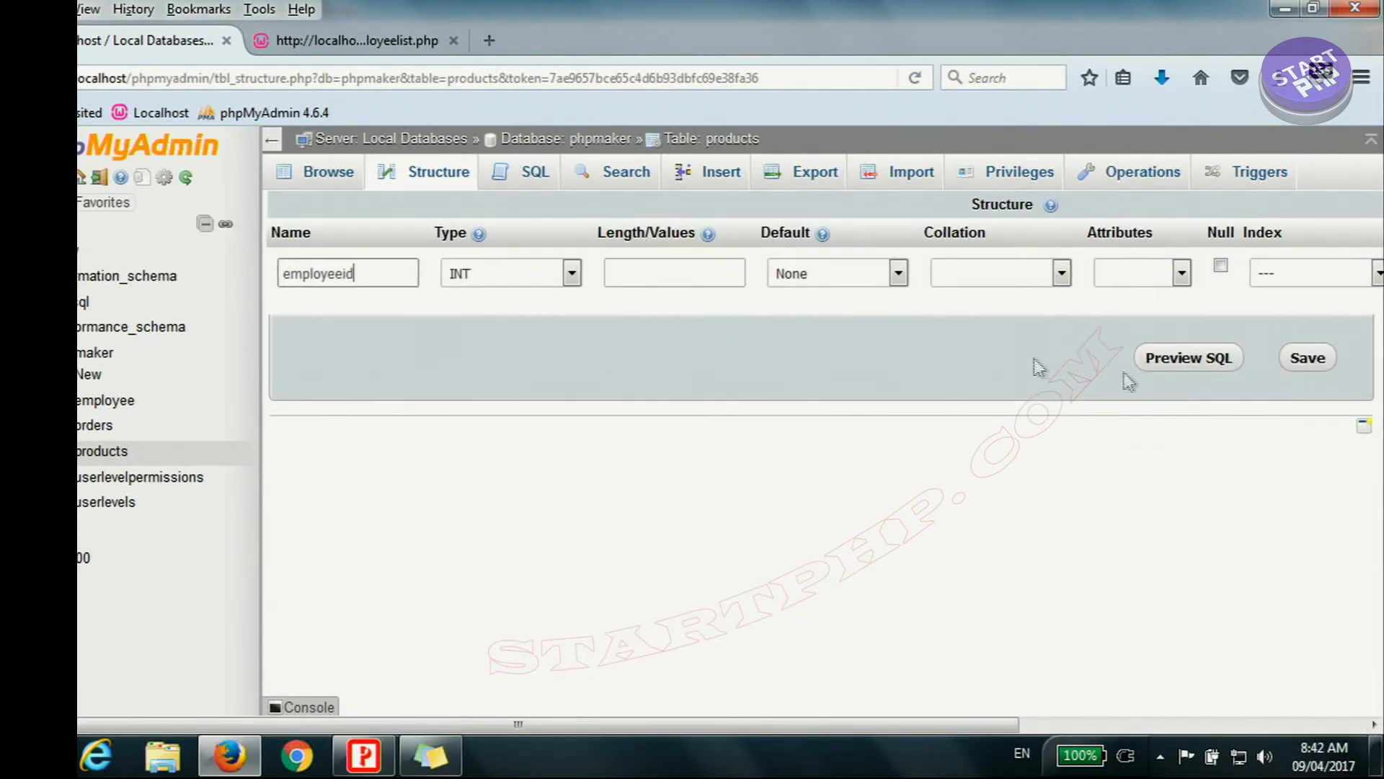
{"action": "left_click", "coordinate": [1304, 364]}
{"action": "left_click", "coordinate": [431, 178]}
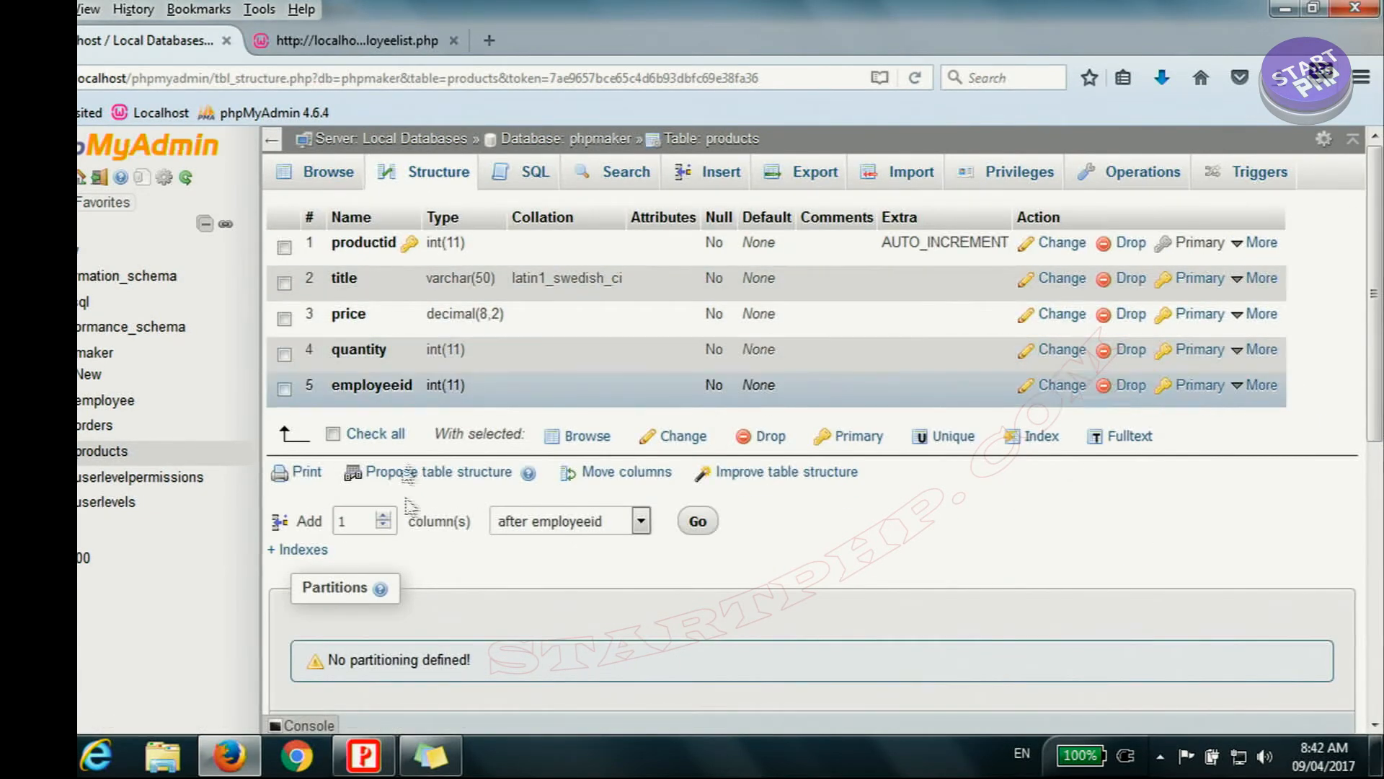
Step: Switch to PHPMaker, synchronize the project with the altered database, and open the products table's fields
{"action": "left_click", "coordinate": [364, 756]}
{"action": "left_click", "coordinate": [445, 58]}
{"action": "left_click", "coordinate": [758, 408]}
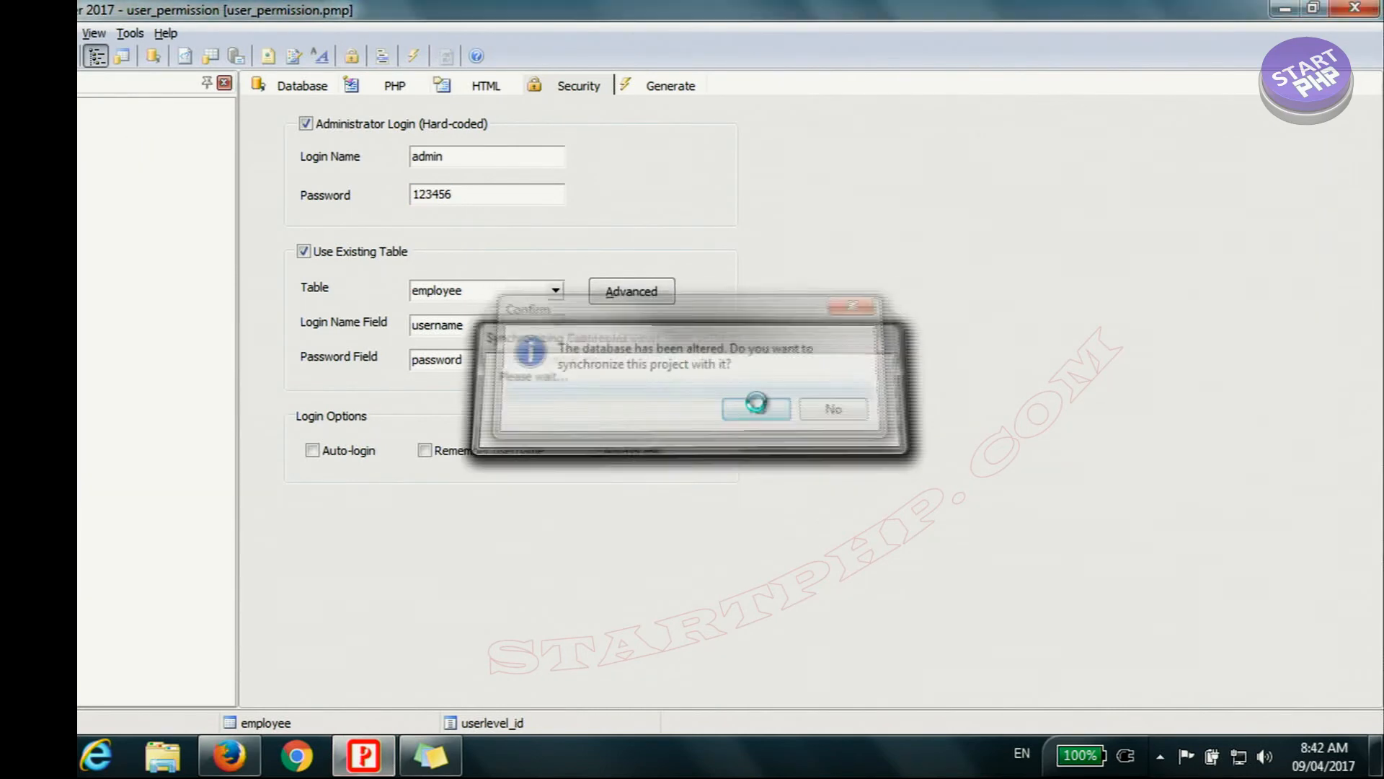
{"action": "left_click", "coordinate": [840, 428]}
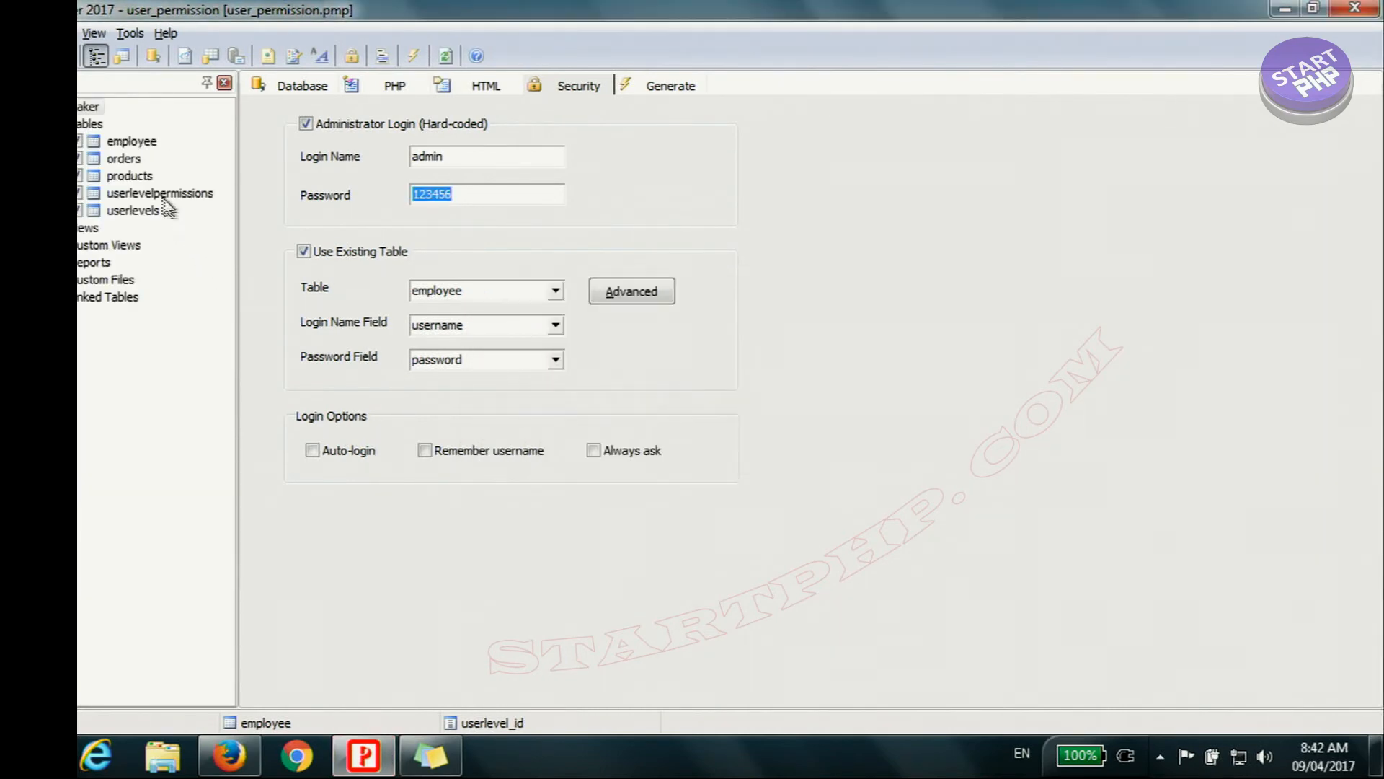
{"action": "left_click", "coordinate": [144, 180]}
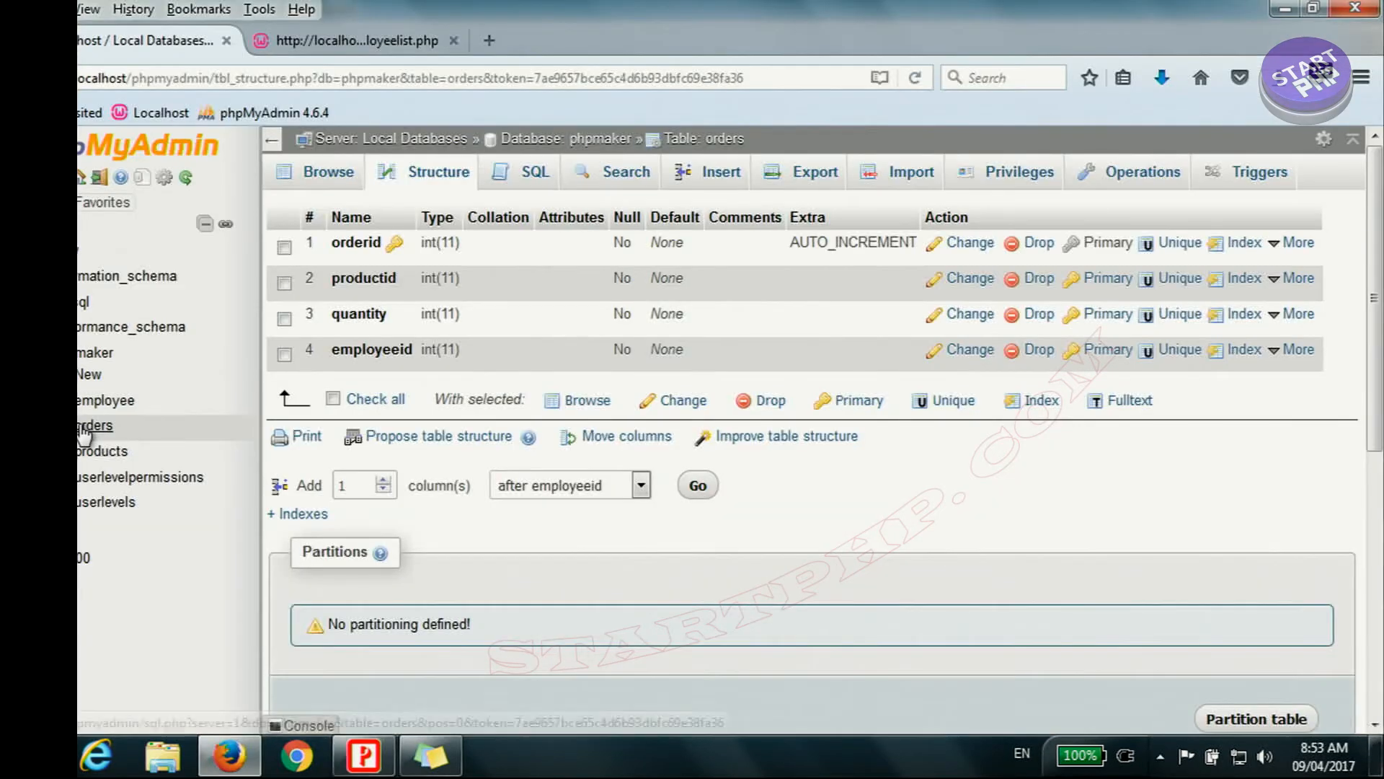
Step: Check the column structure of the orders and products tables in phpMyAdmin
{"action": "left_click", "coordinate": [324, 172]}
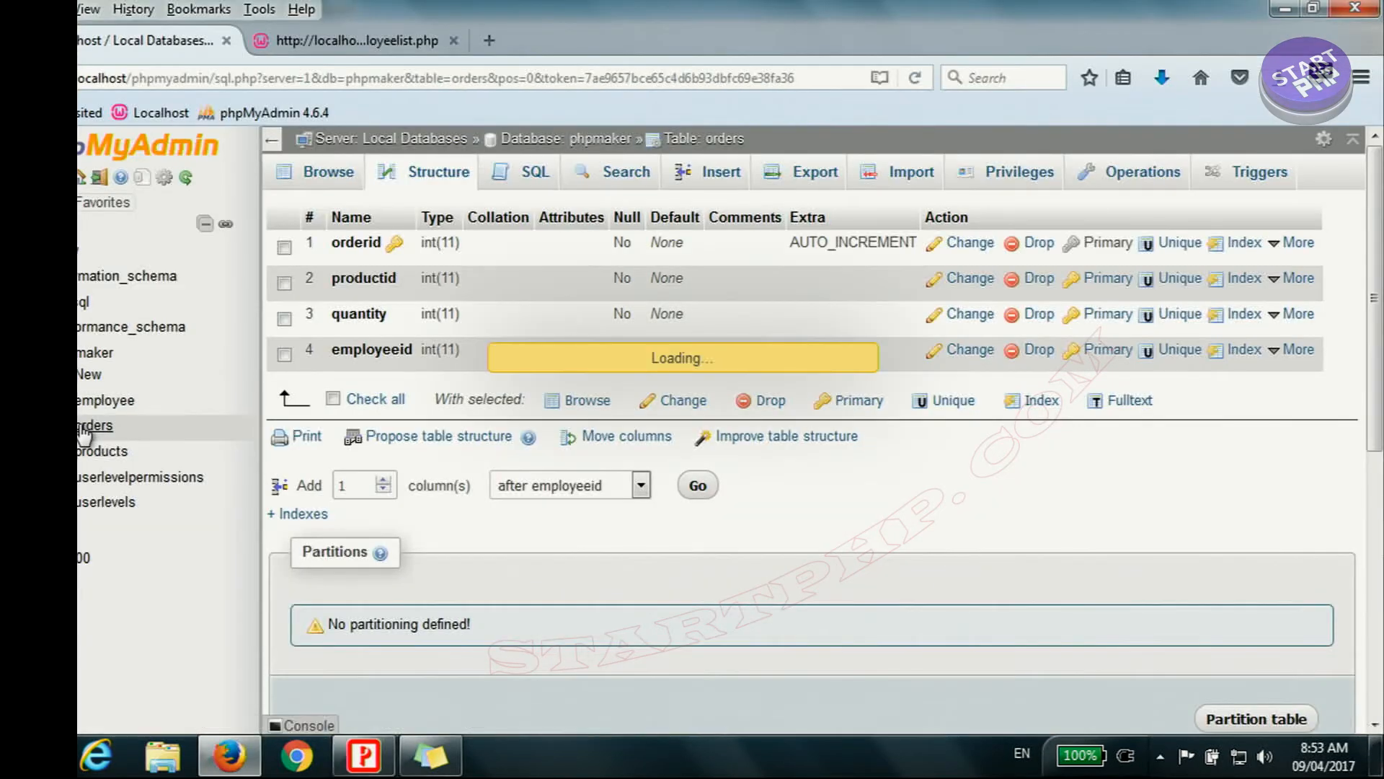
{"action": "left_click", "coordinate": [438, 172]}
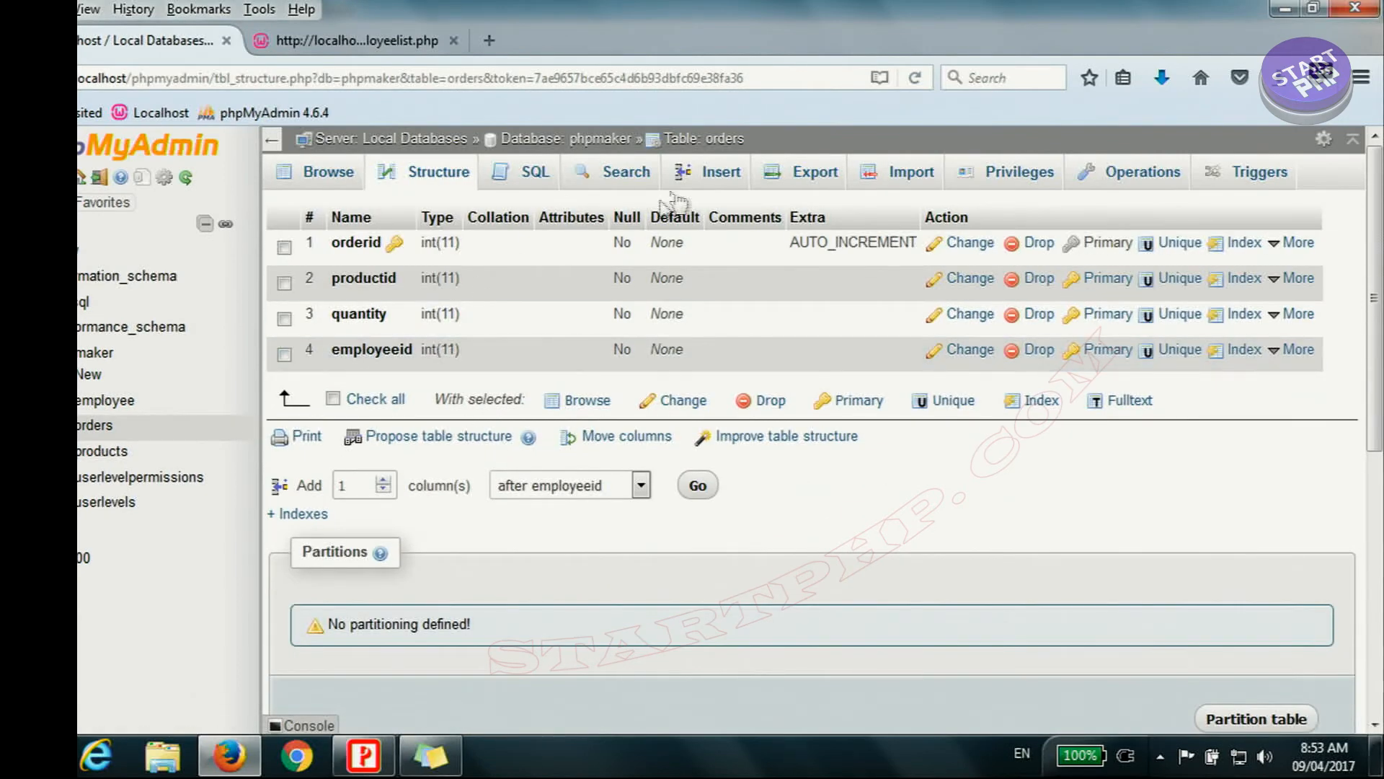
{"action": "left_click", "coordinate": [101, 453]}
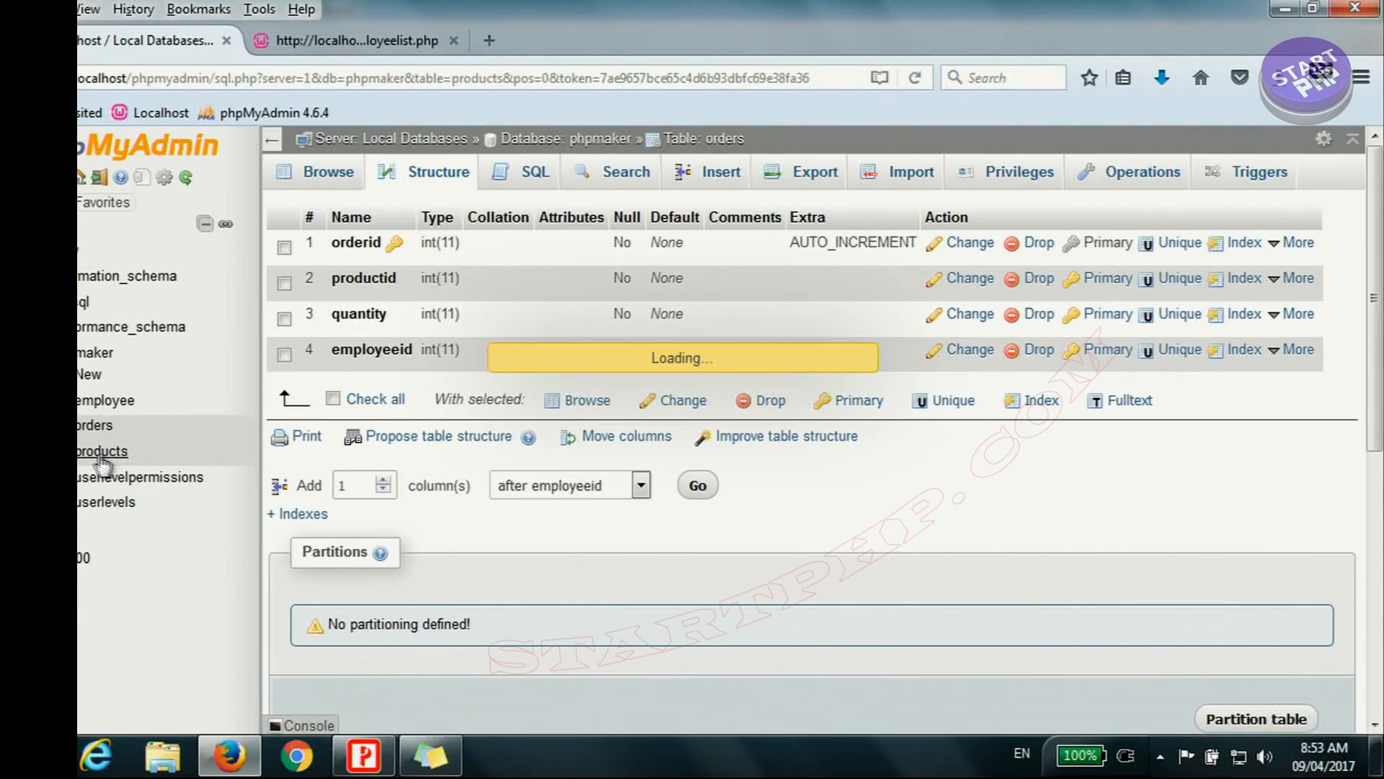
{"action": "left_click", "coordinate": [438, 177]}
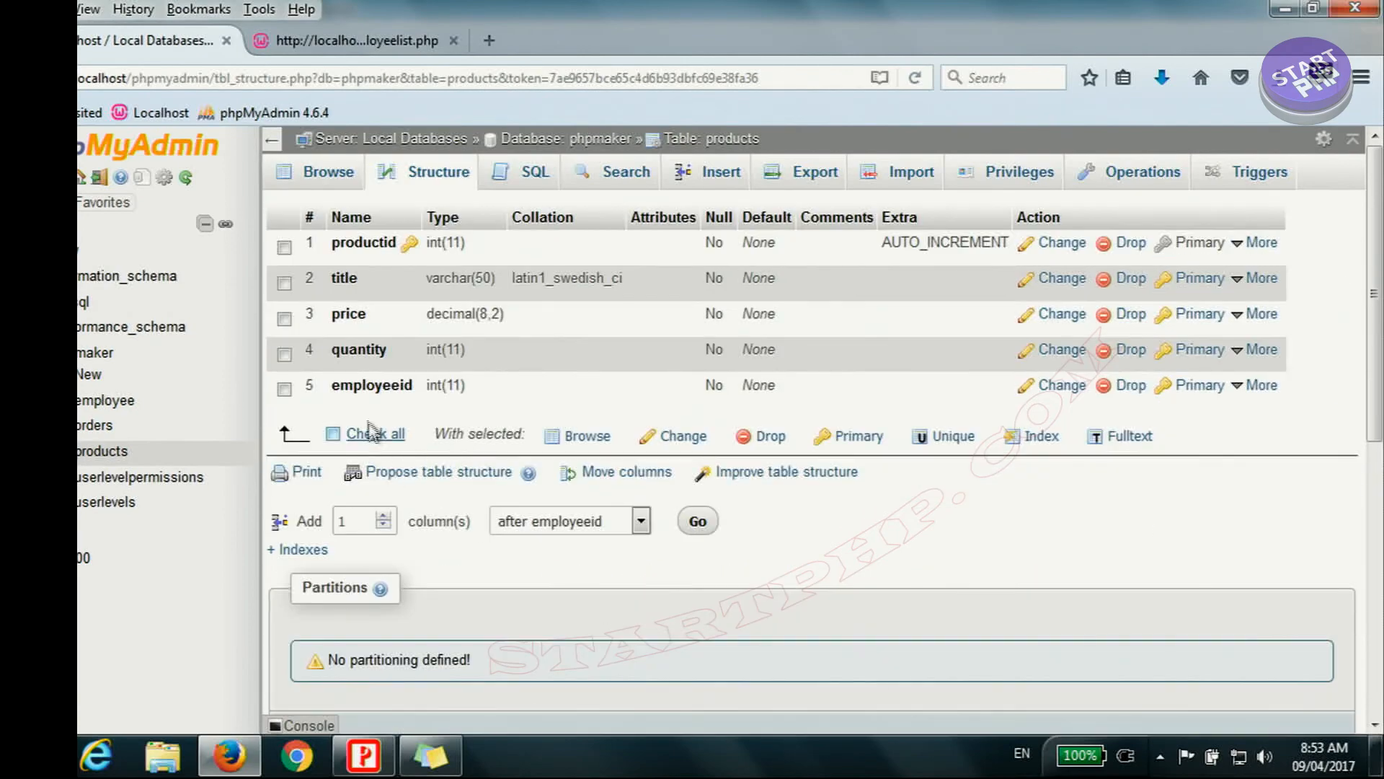
Step: Return to PHPMaker and set employeeid as the orders table's user ID field in the advanced security settings
{"action": "left_click", "coordinate": [364, 755]}
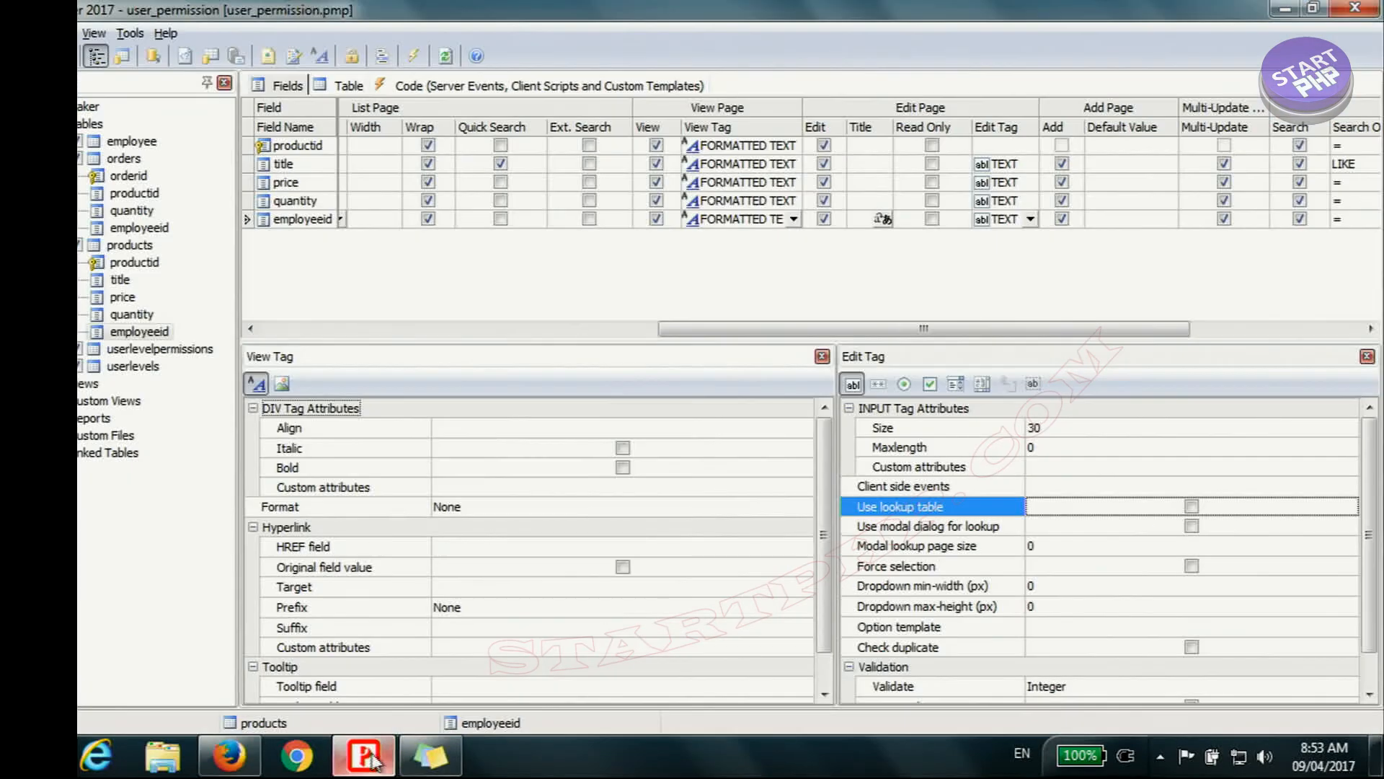
{"action": "left_click", "coordinate": [414, 57]}
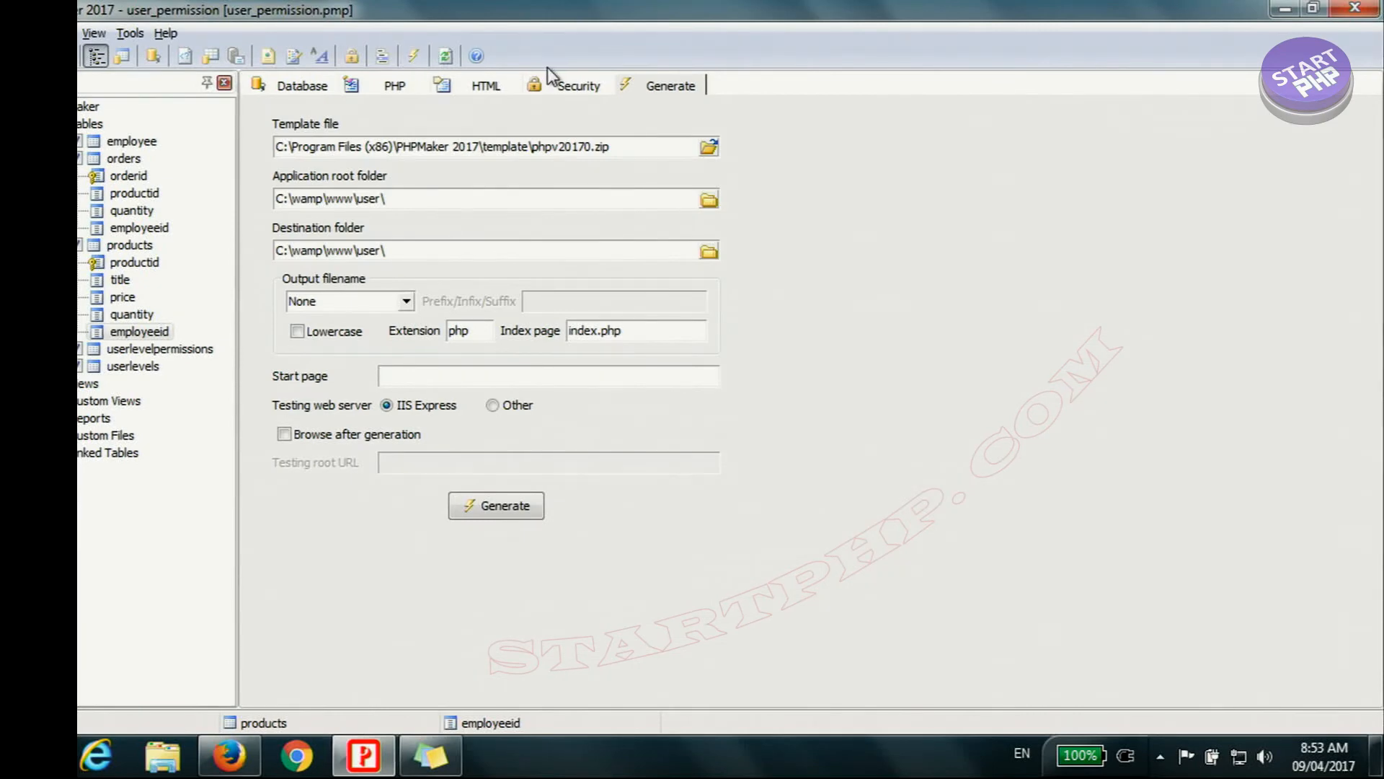
{"action": "left_click", "coordinate": [567, 88]}
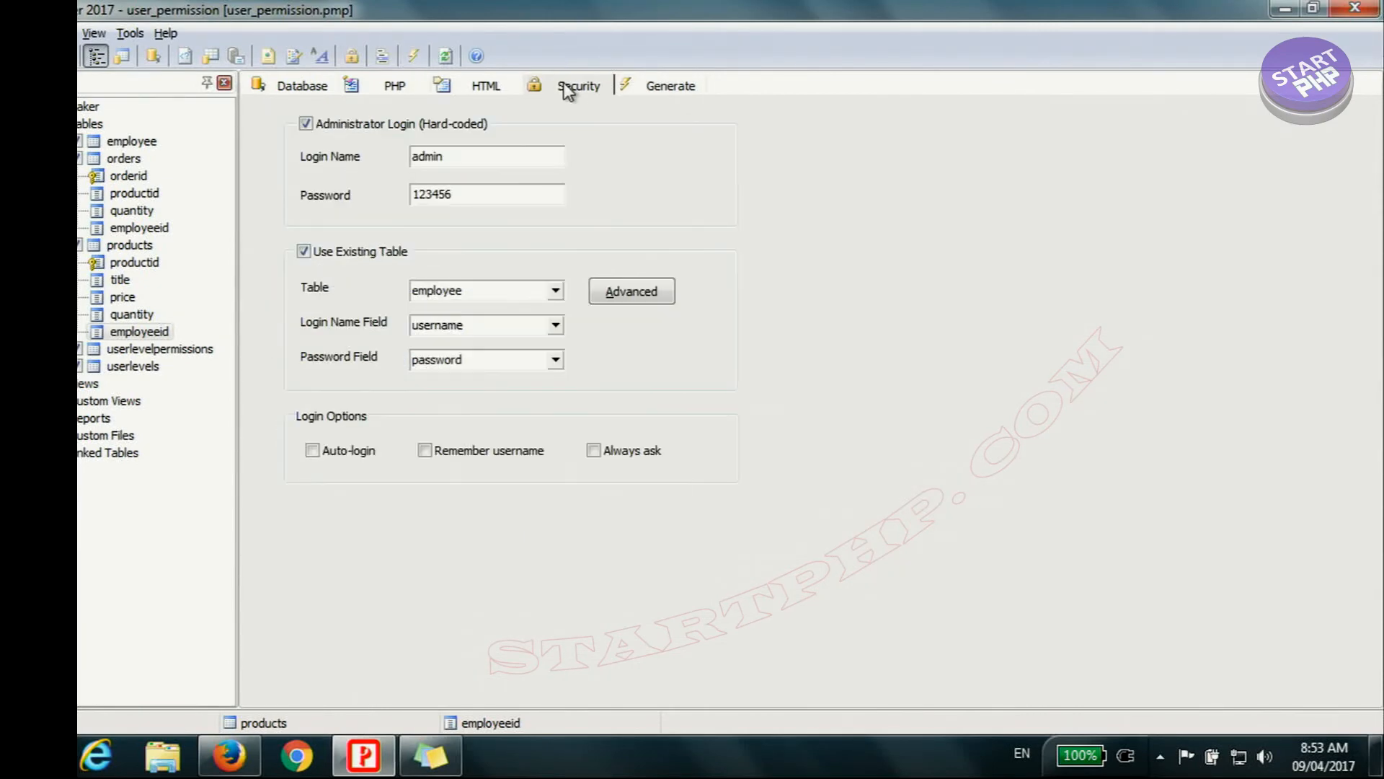
{"action": "left_click", "coordinate": [636, 294]}
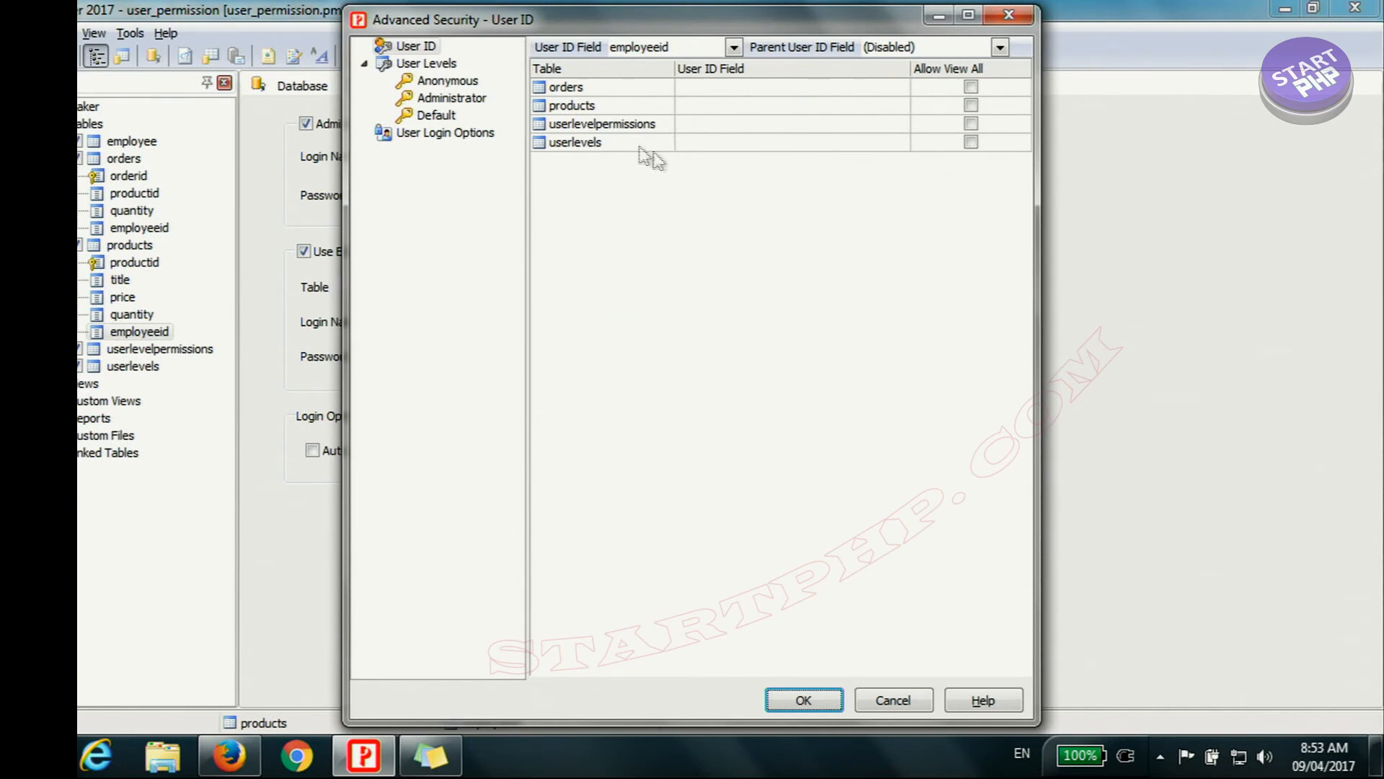
{"action": "left_click", "coordinate": [423, 50]}
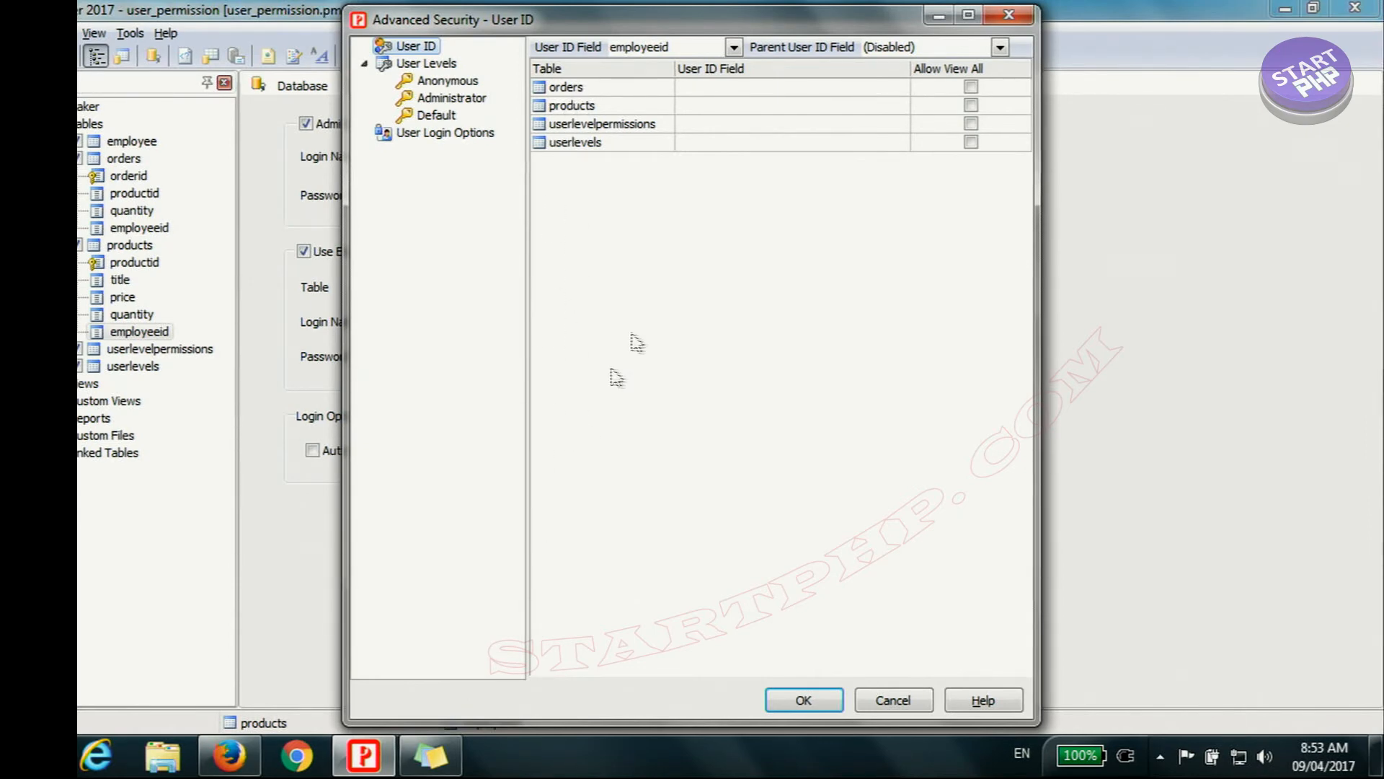
{"action": "left_click", "coordinate": [901, 87]}
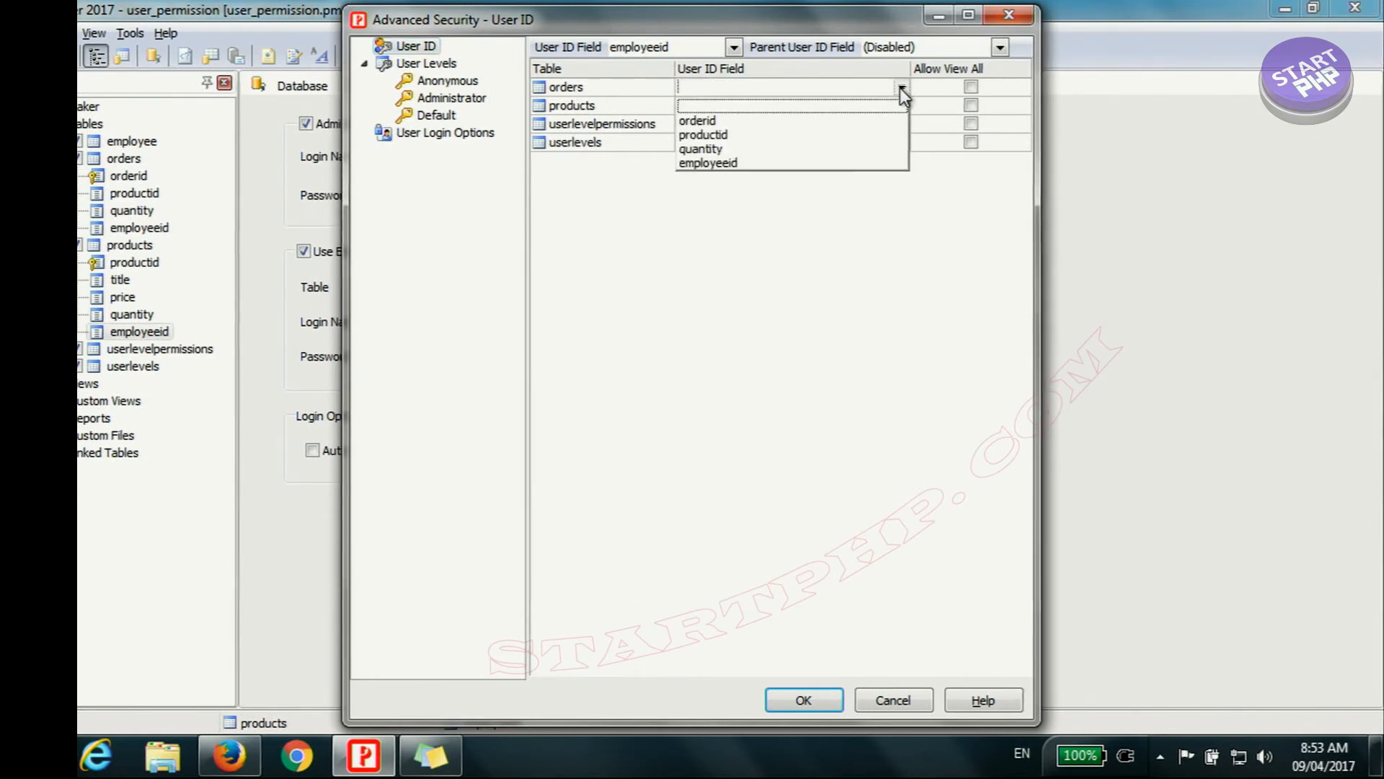
{"action": "left_click", "coordinate": [729, 163]}
Step: Set employeeid as the user ID field of the products table
{"action": "left_click", "coordinate": [568, 107]}
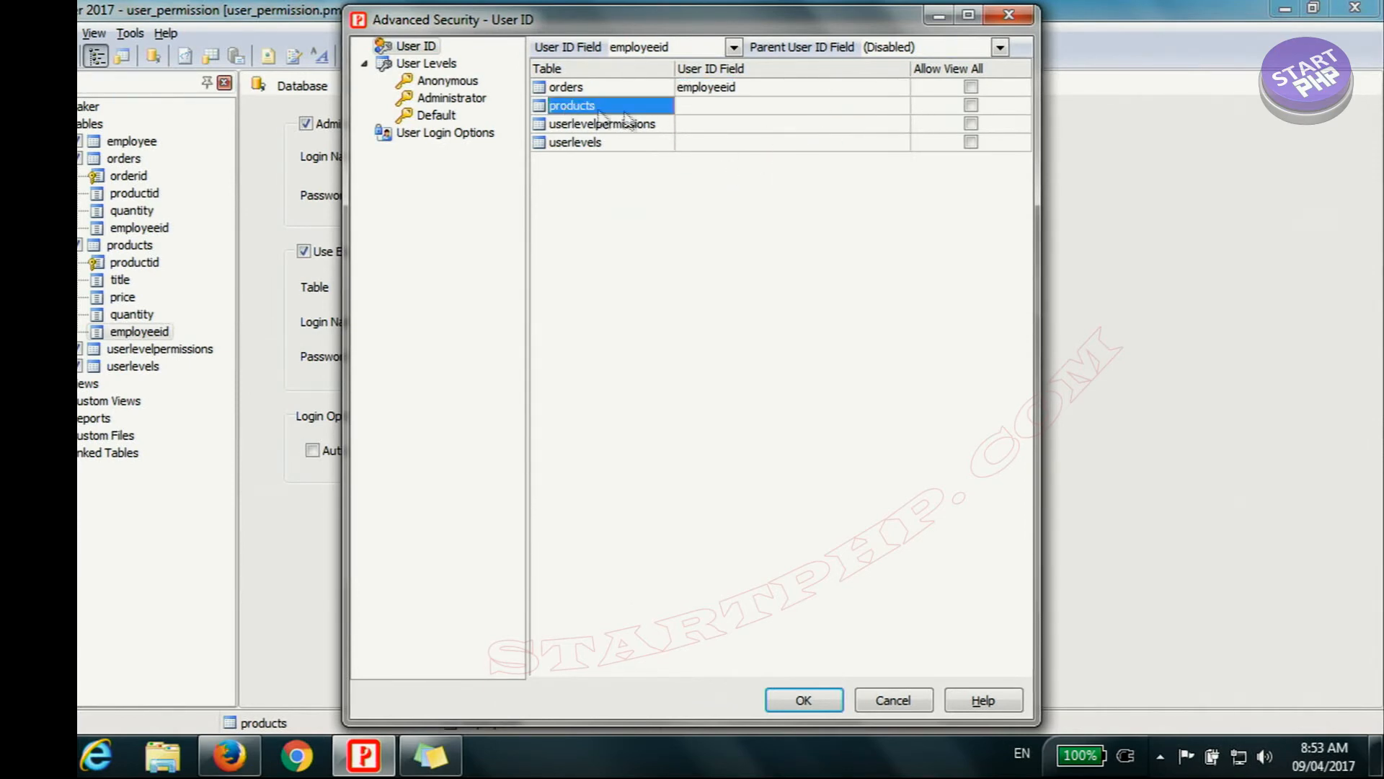
{"action": "left_click", "coordinate": [899, 108]}
{"action": "left_click", "coordinate": [902, 106]}
{"action": "left_click", "coordinate": [708, 193]}
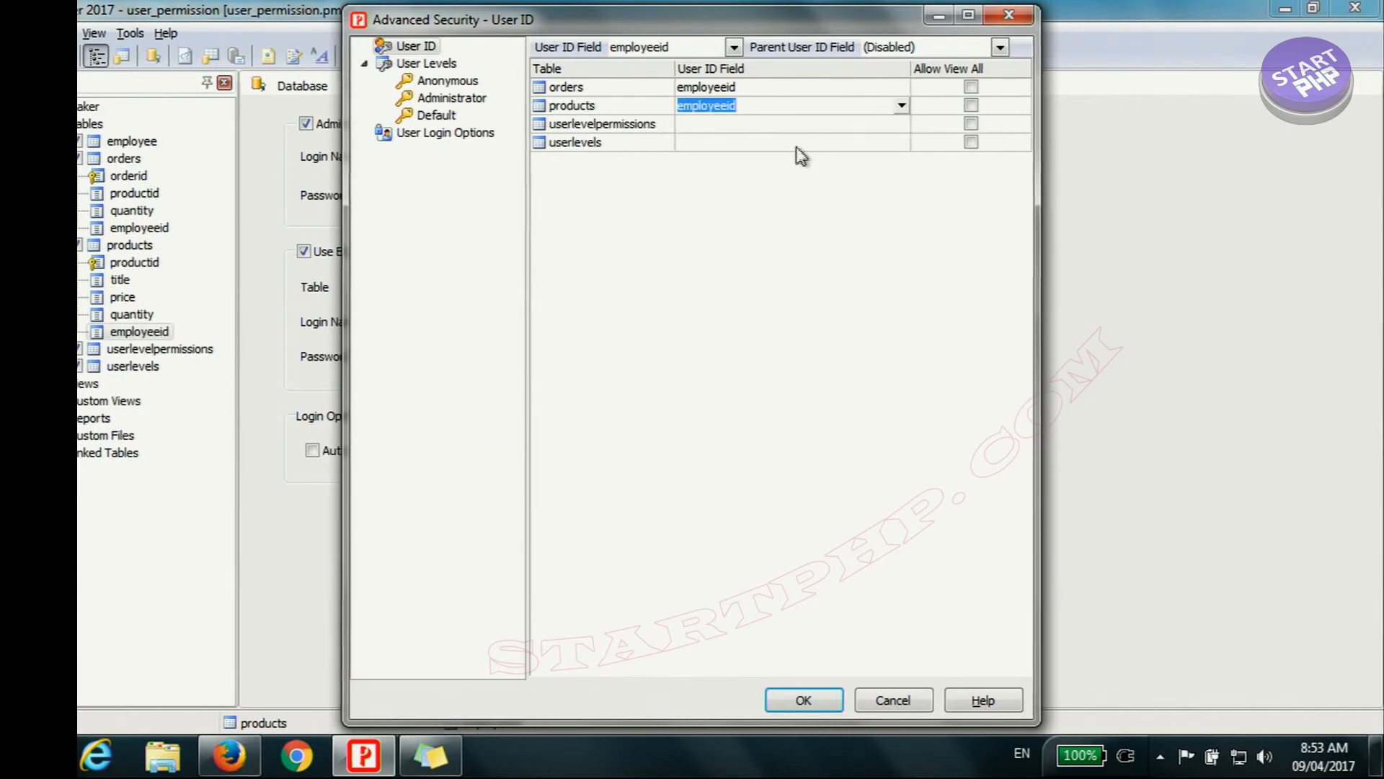
Step: Leave the user ID fields of userlevelpermissions and userlevels blank, and save the advanced security settings
{"action": "left_click", "coordinate": [620, 128]}
{"action": "left_click", "coordinate": [615, 144]}
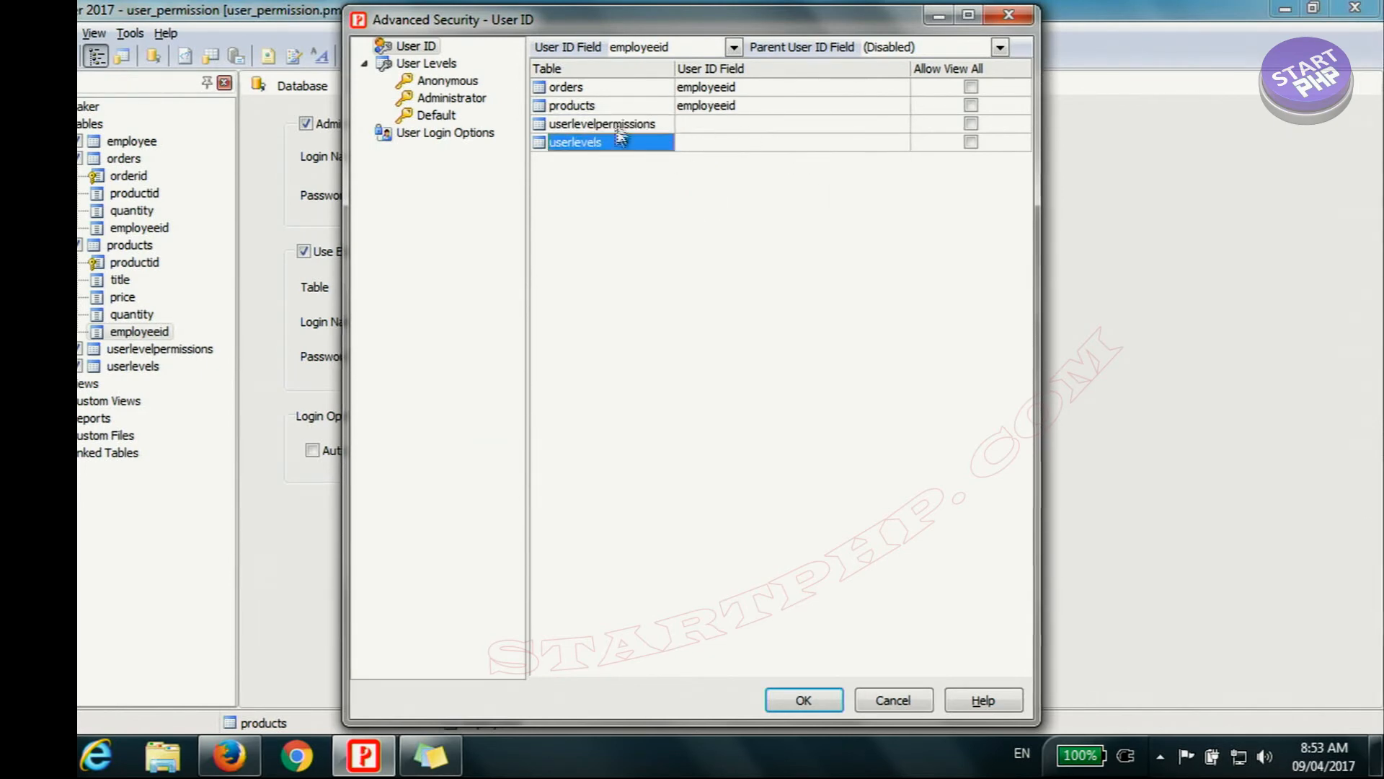
{"action": "left_click", "coordinate": [892, 128]}
{"action": "left_click", "coordinate": [902, 125]}
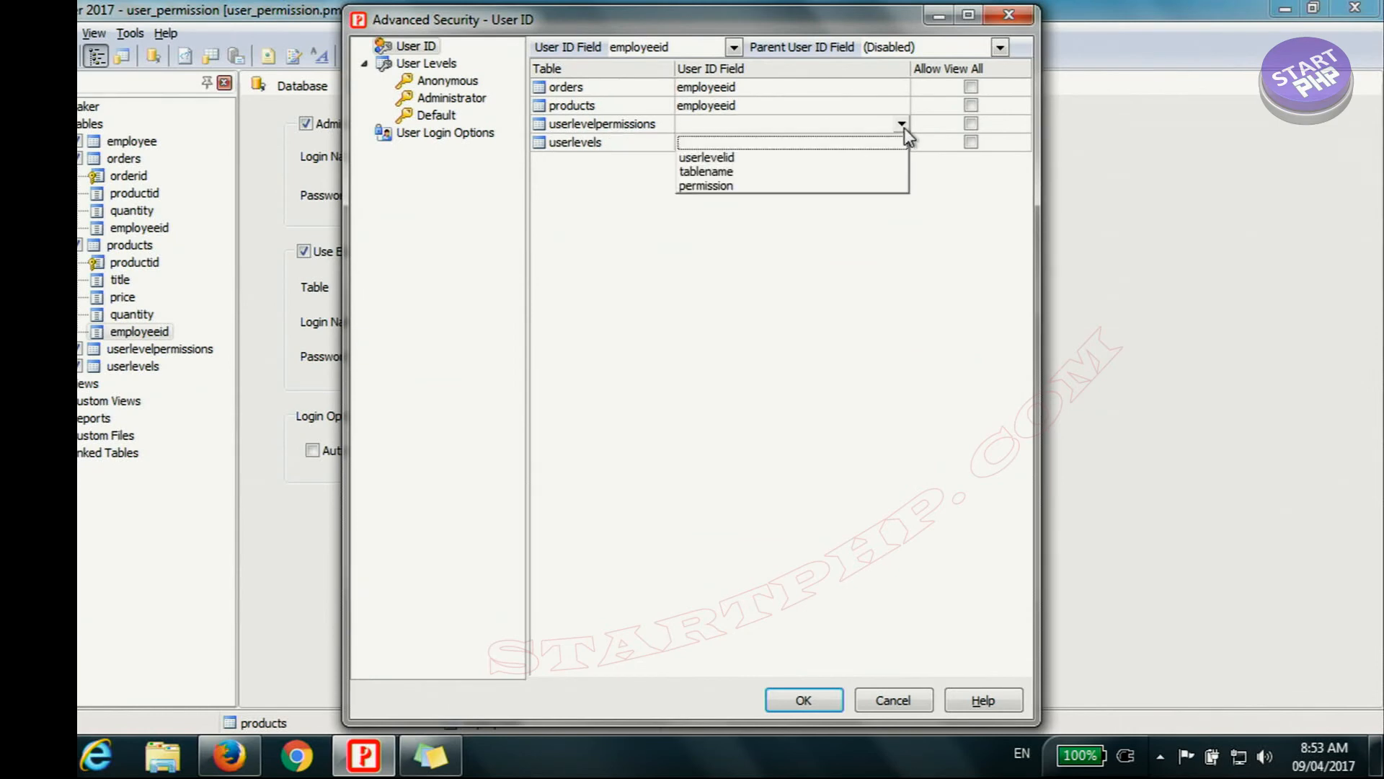
{"action": "left_click", "coordinate": [716, 266]}
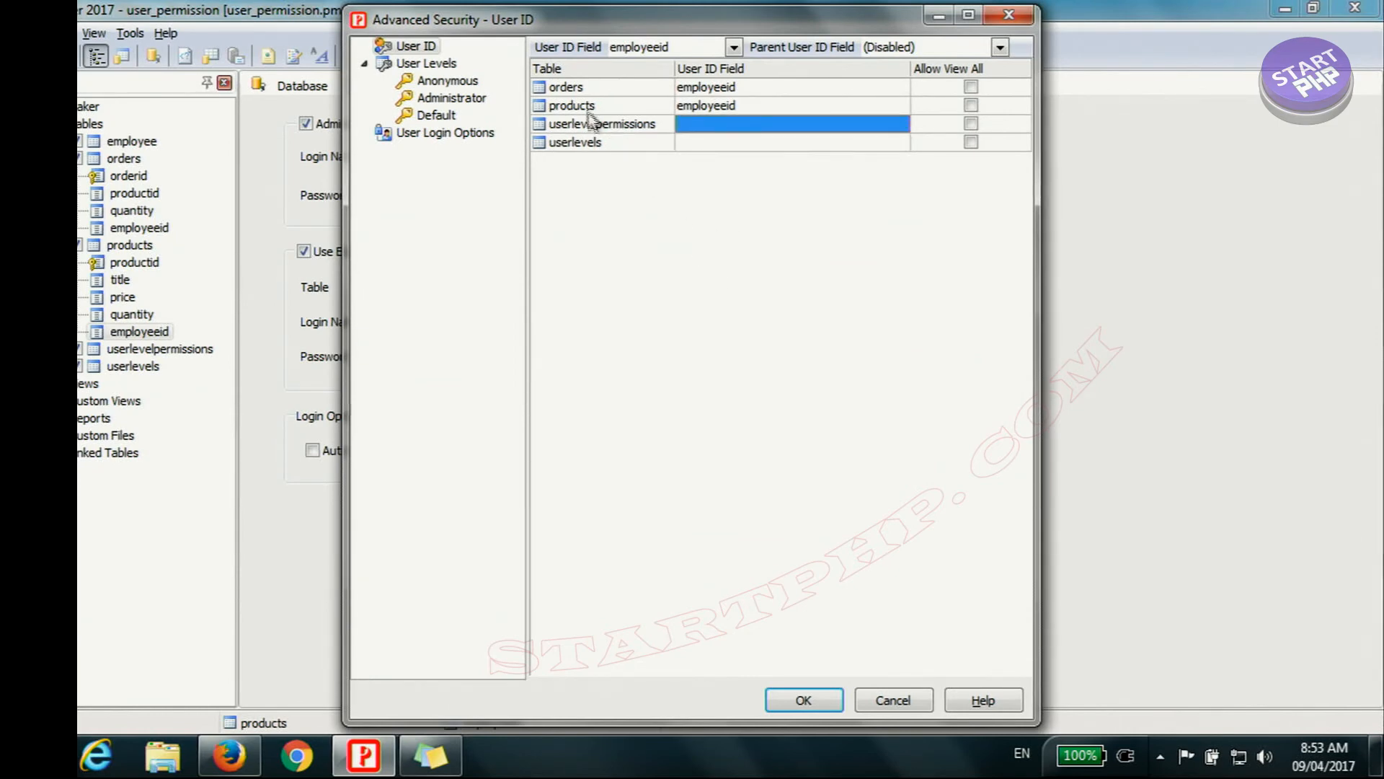
{"action": "left_click", "coordinate": [801, 698]}
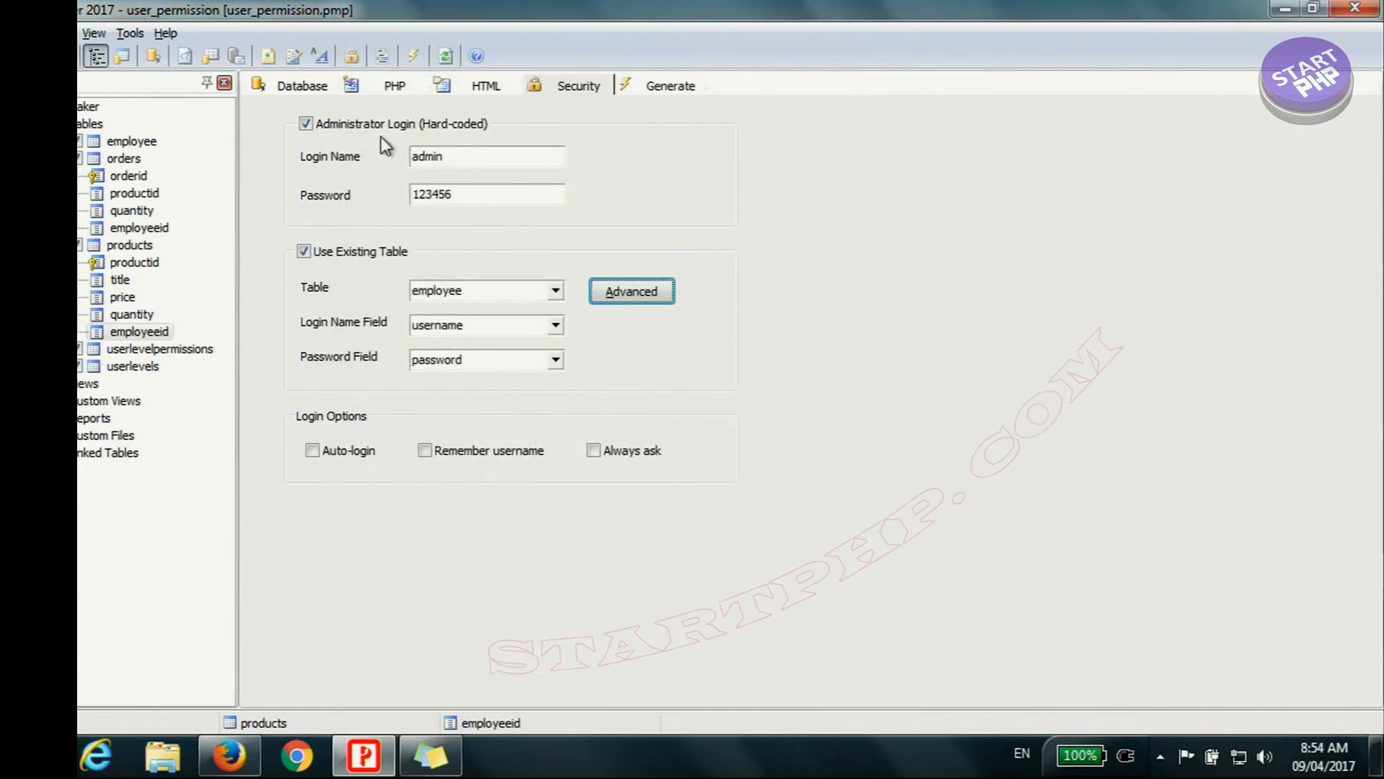
Step: Exclude the orders table's employeeid field from the Edit and Add pages
{"action": "left_click", "coordinate": [124, 159]}
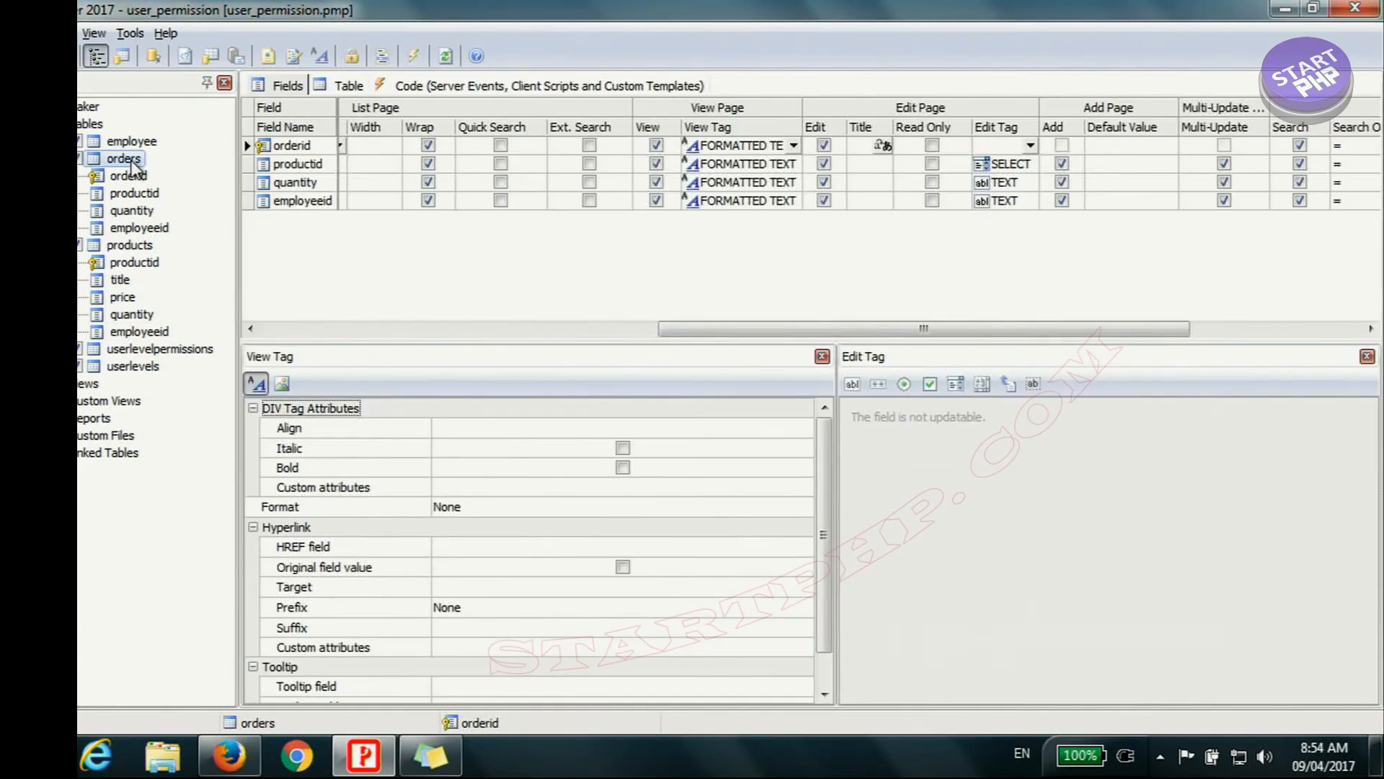
{"action": "left_click", "coordinate": [299, 202]}
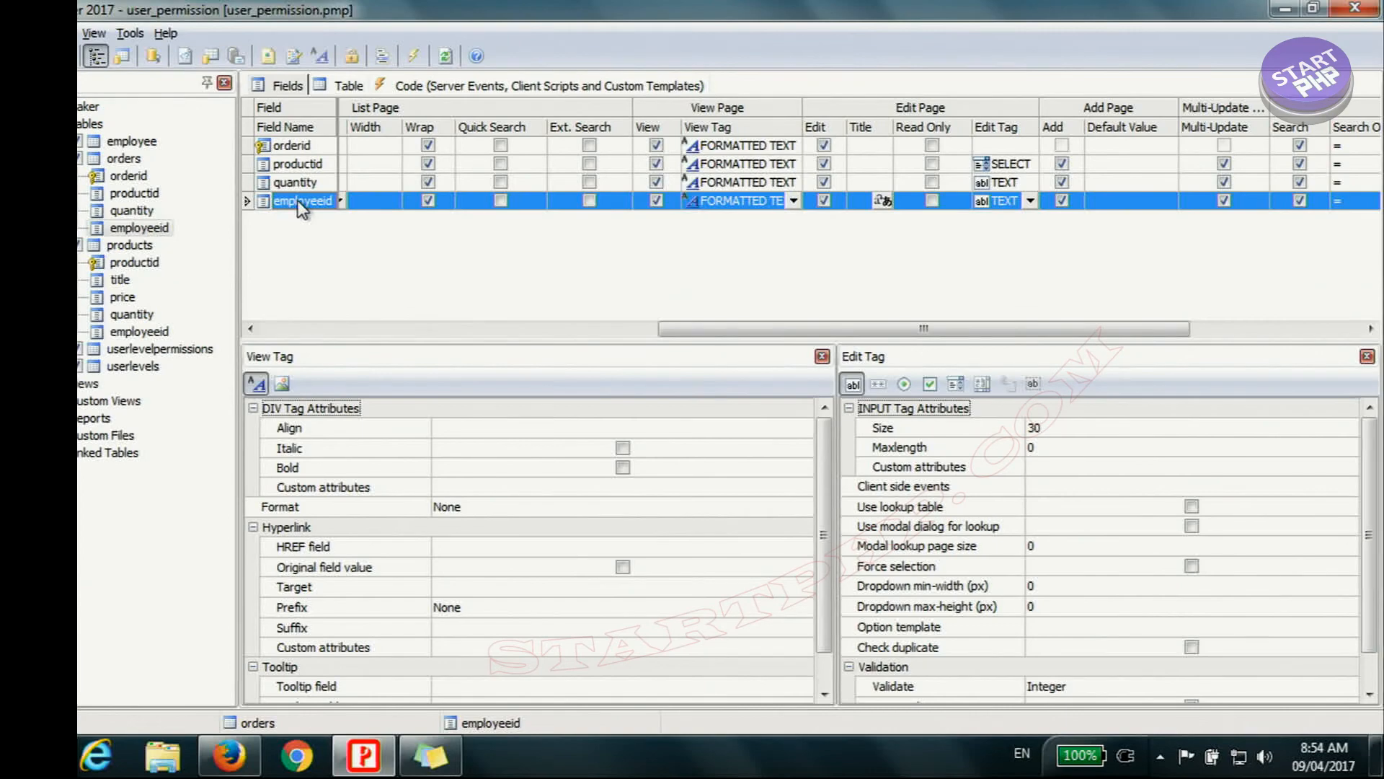
{"action": "left_click_drag", "start_coordinate": [923, 330], "coordinate": [1040, 334]}
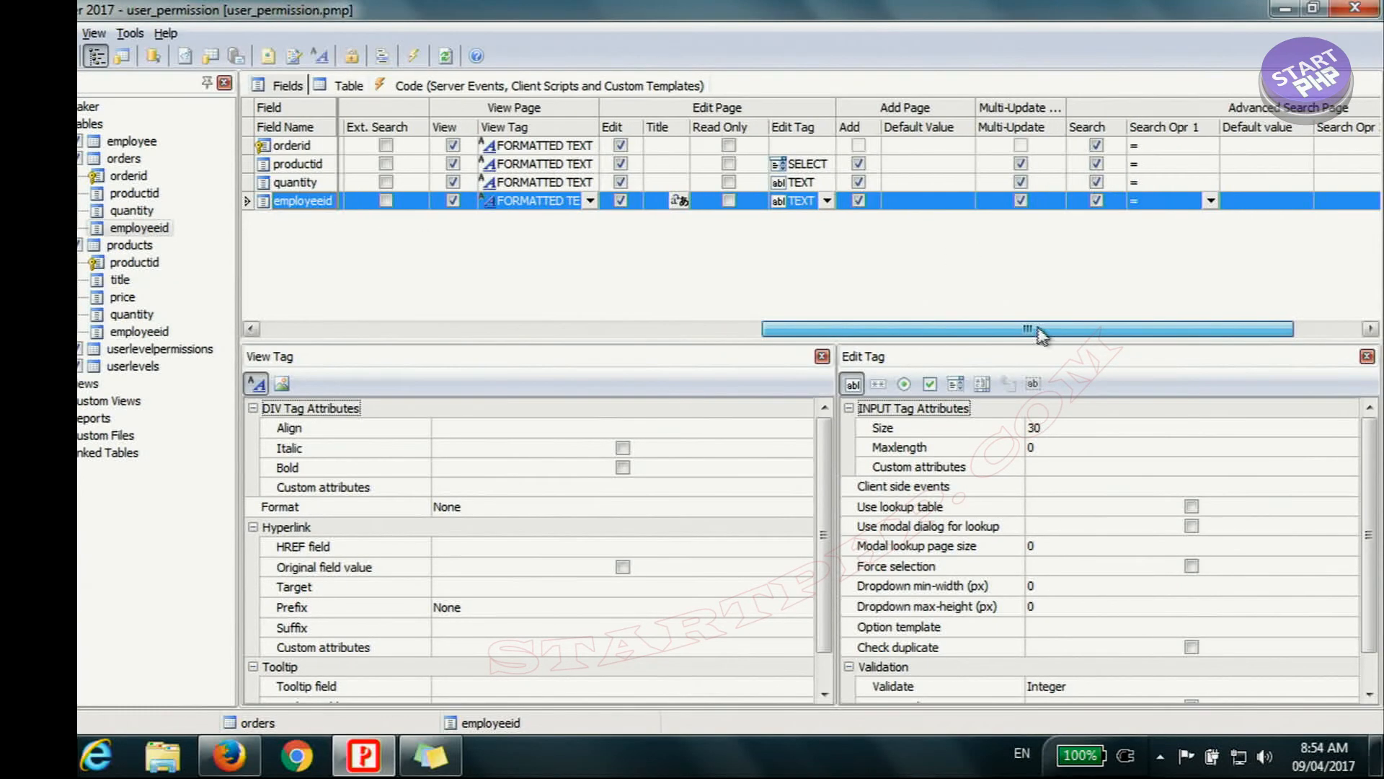
{"action": "left_click", "coordinate": [620, 201]}
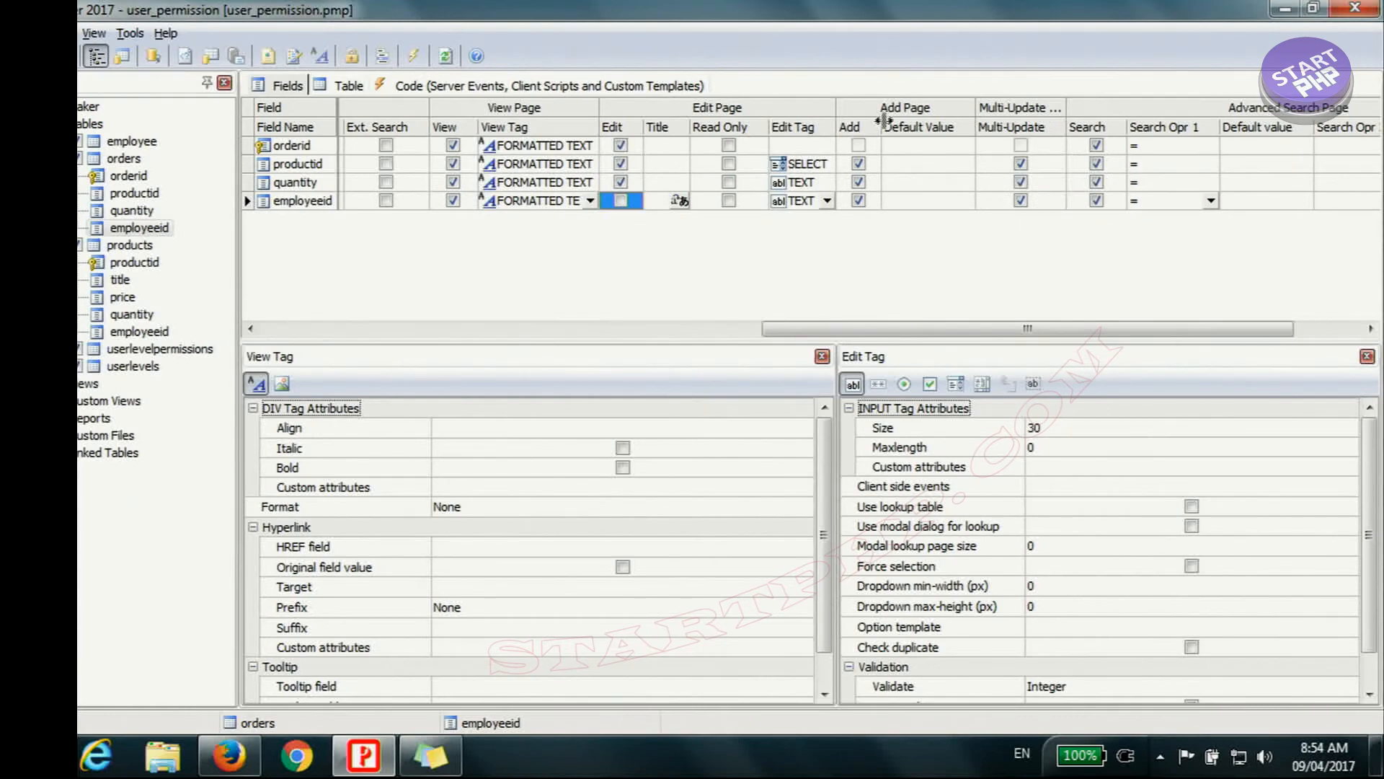
{"action": "left_click", "coordinate": [861, 201]}
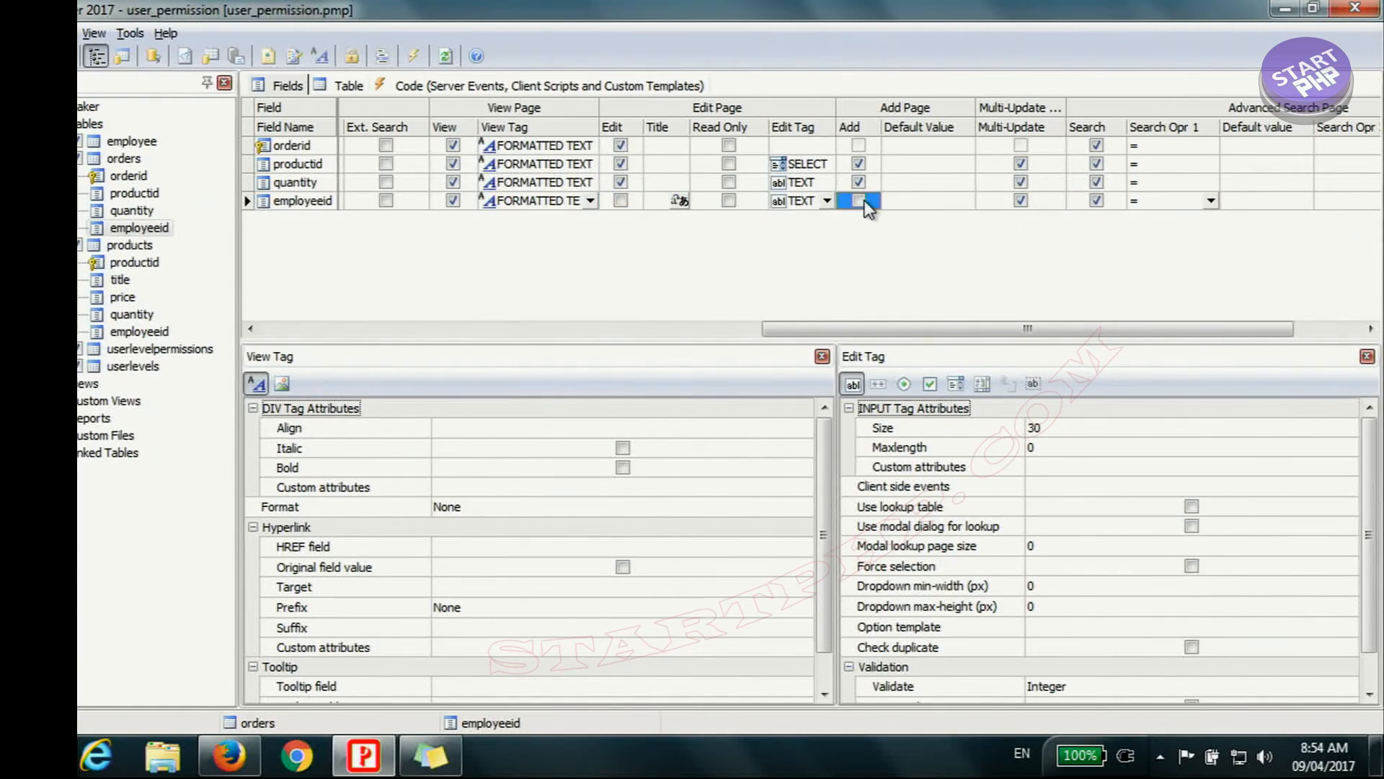
{"action": "left_click_drag", "start_coordinate": [985, 336], "coordinate": [404, 360]}
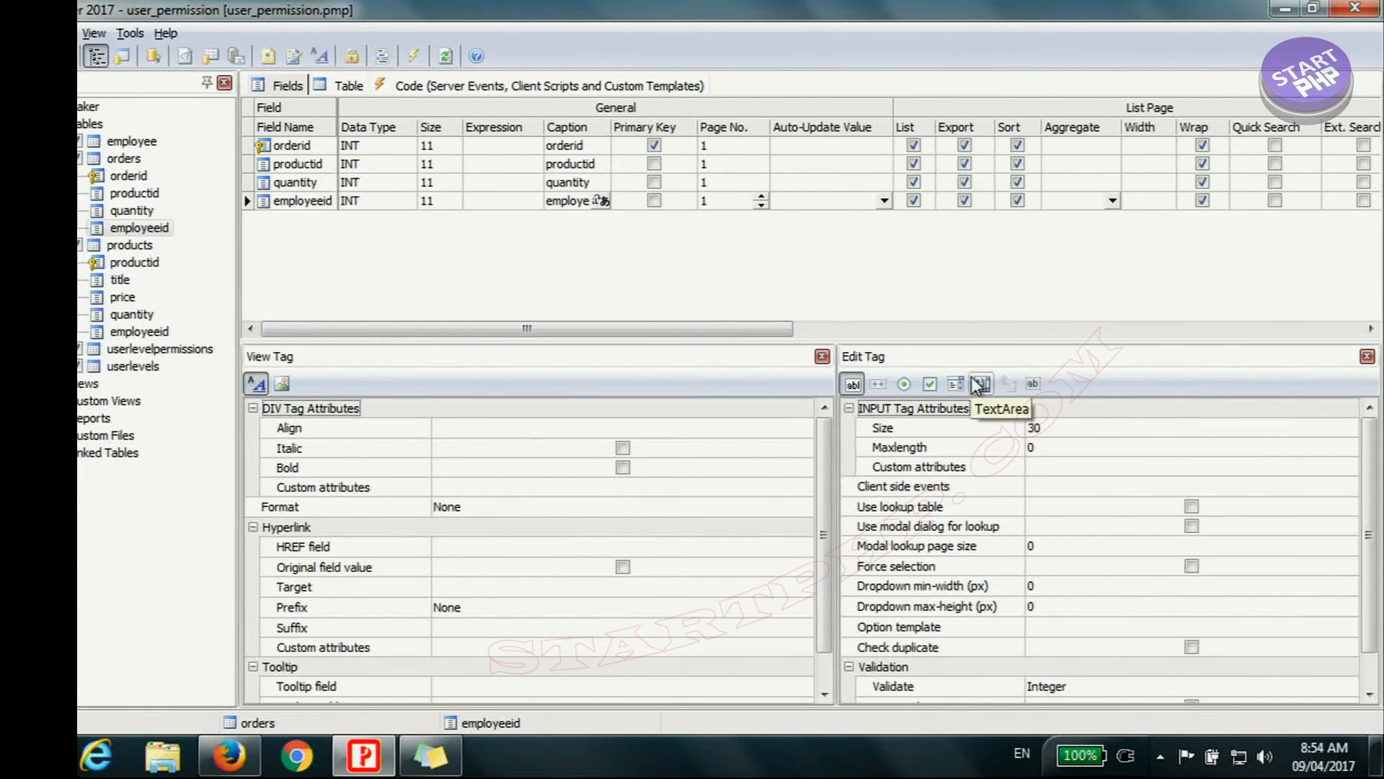
Step: Enable a lookup table for the orders table's employeeid field, using the employee table linked on employeeid and displaying email and username
{"action": "left_click", "coordinate": [302, 201]}
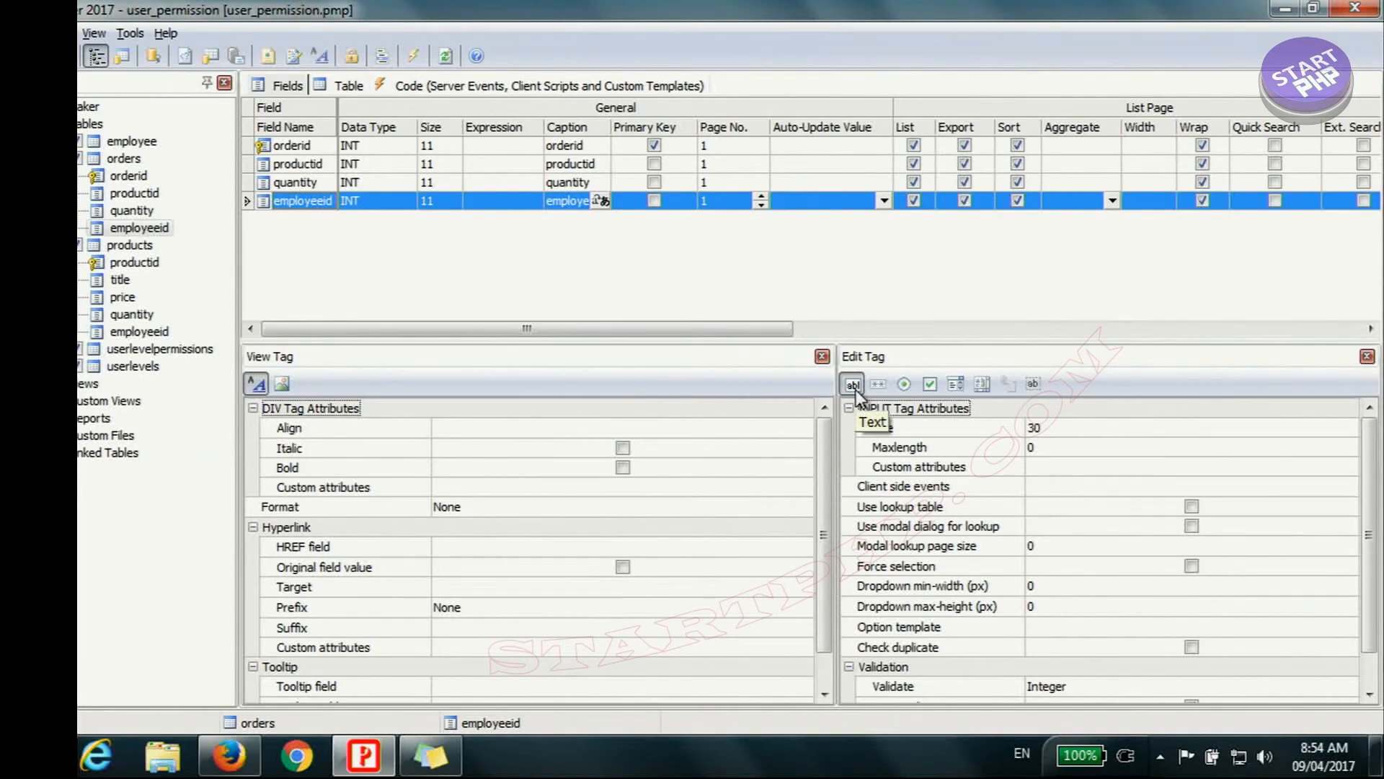
{"action": "left_click", "coordinate": [1192, 507]}
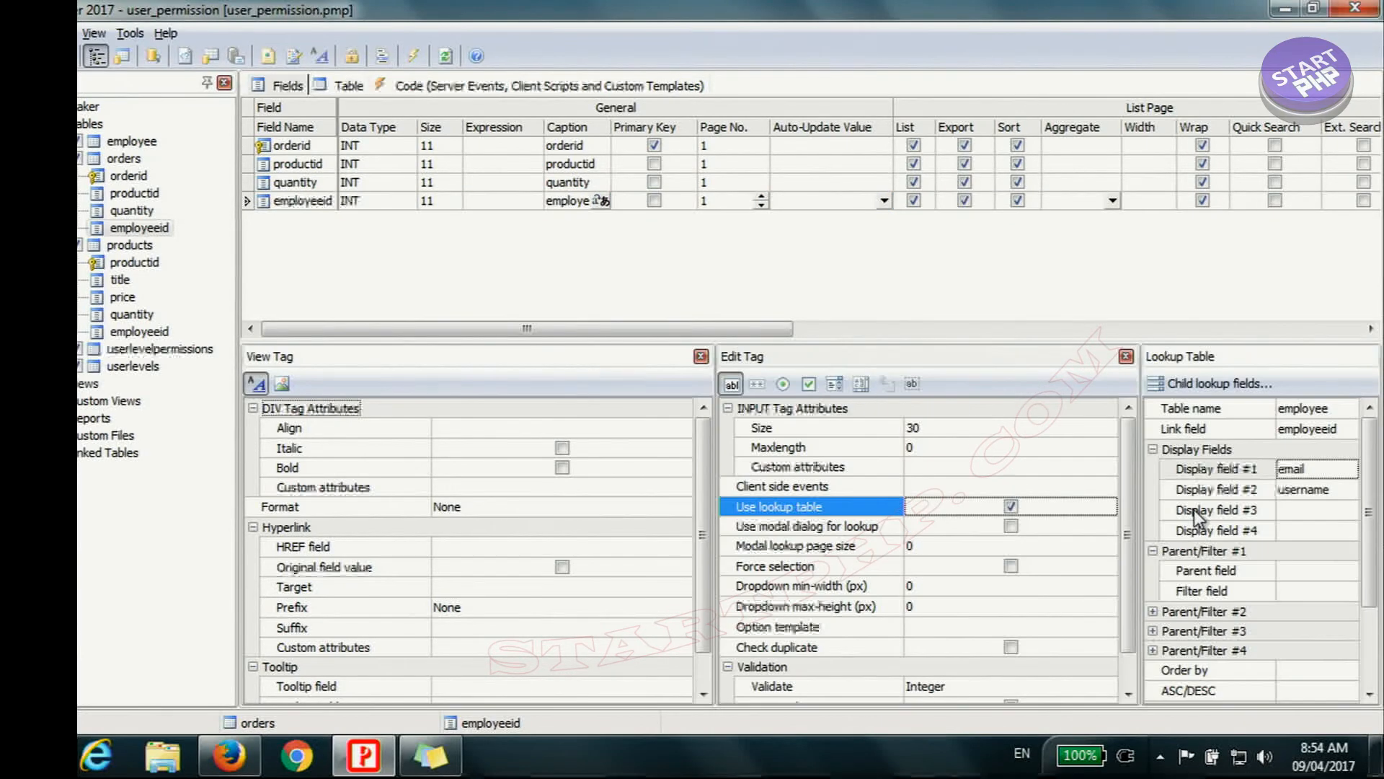
{"action": "left_click", "coordinate": [1351, 410]}
{"action": "left_click", "coordinate": [1349, 410]}
{"action": "left_click", "coordinate": [1321, 438]}
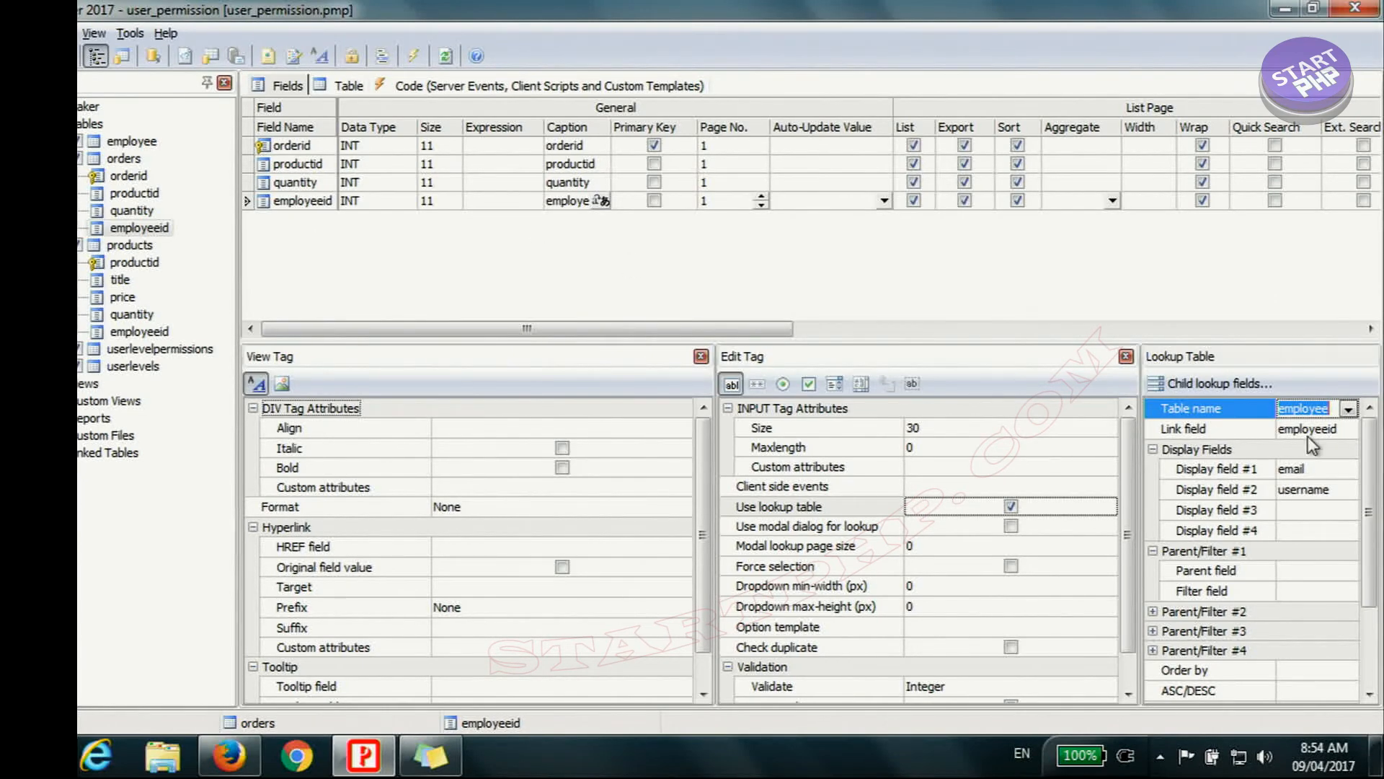
{"action": "left_click", "coordinate": [1325, 470]}
{"action": "left_click", "coordinate": [1330, 491]}
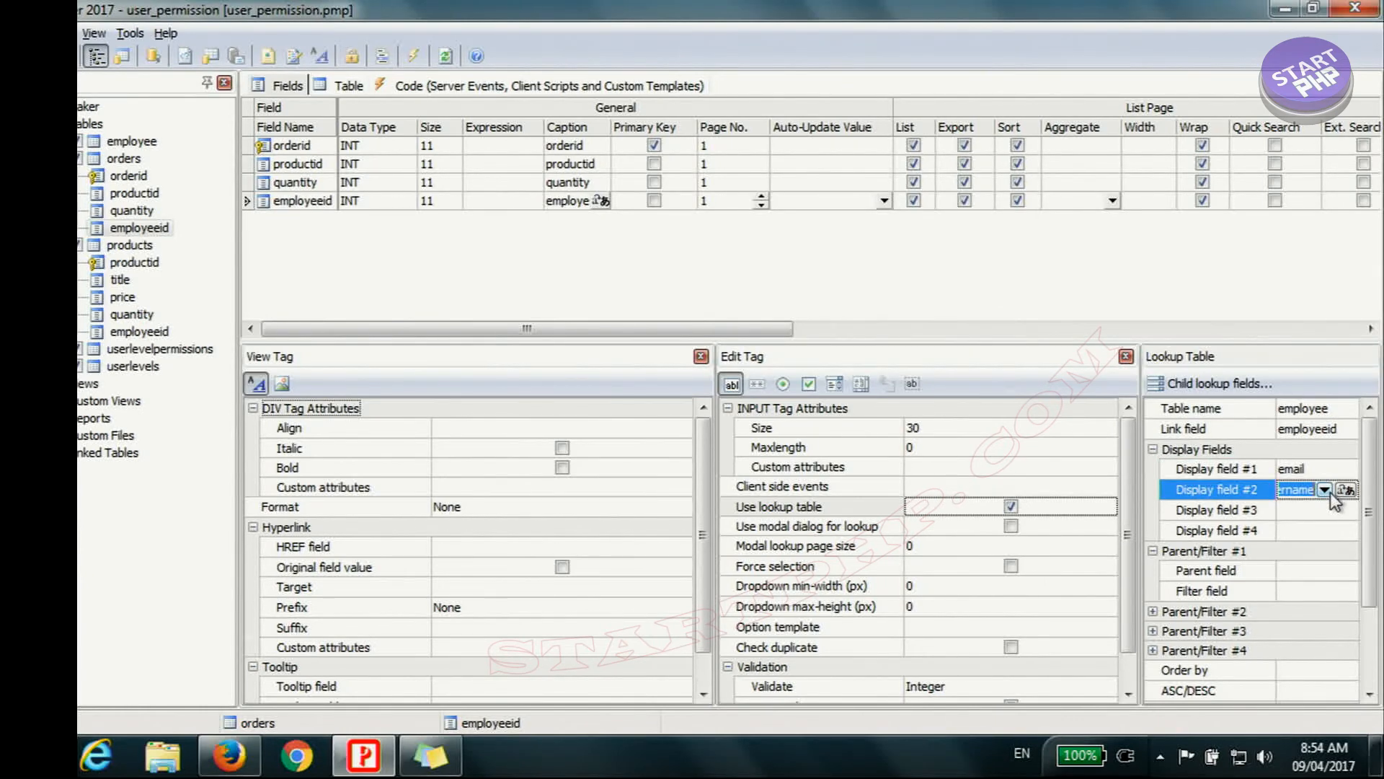
Step: Exclude the products table's employeeid field from the Edit and Add pages
{"action": "left_click", "coordinate": [131, 247]}
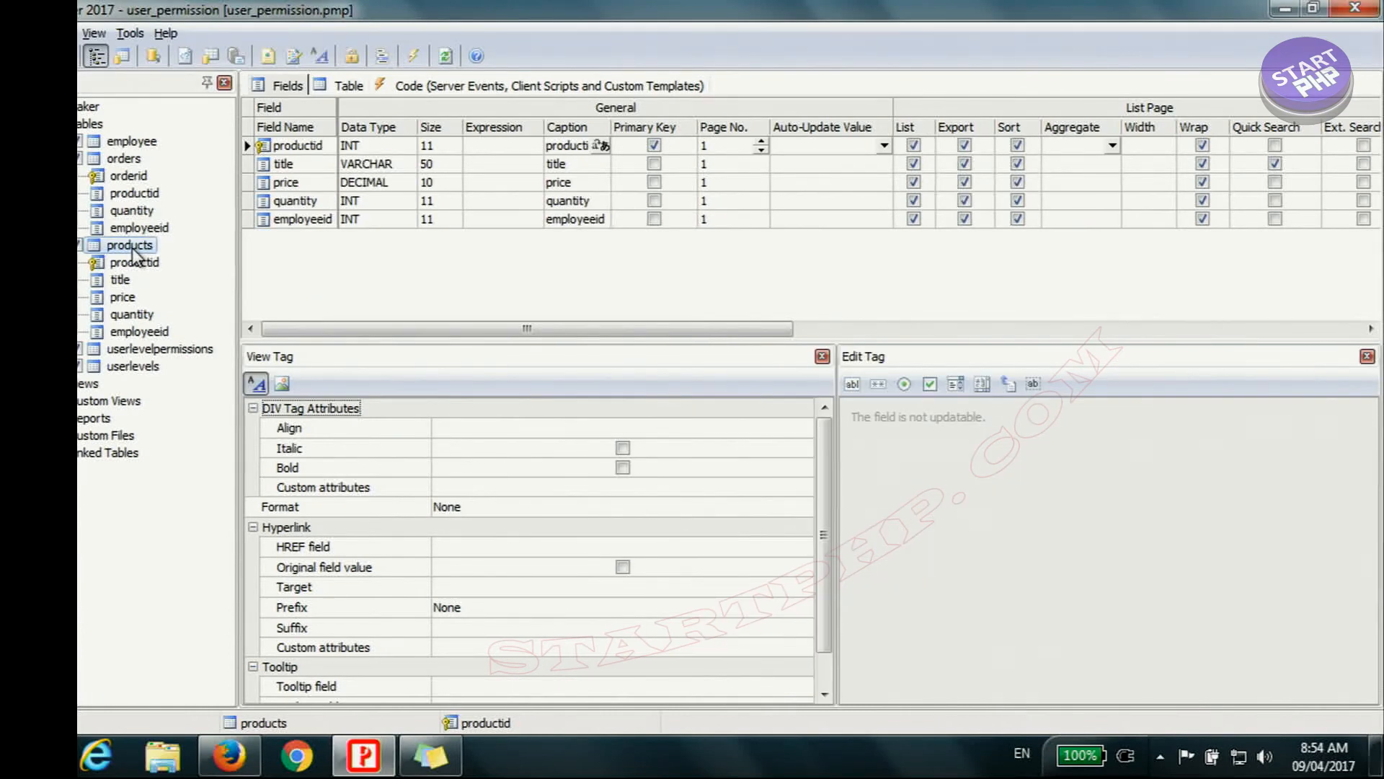
{"action": "left_click", "coordinate": [307, 218]}
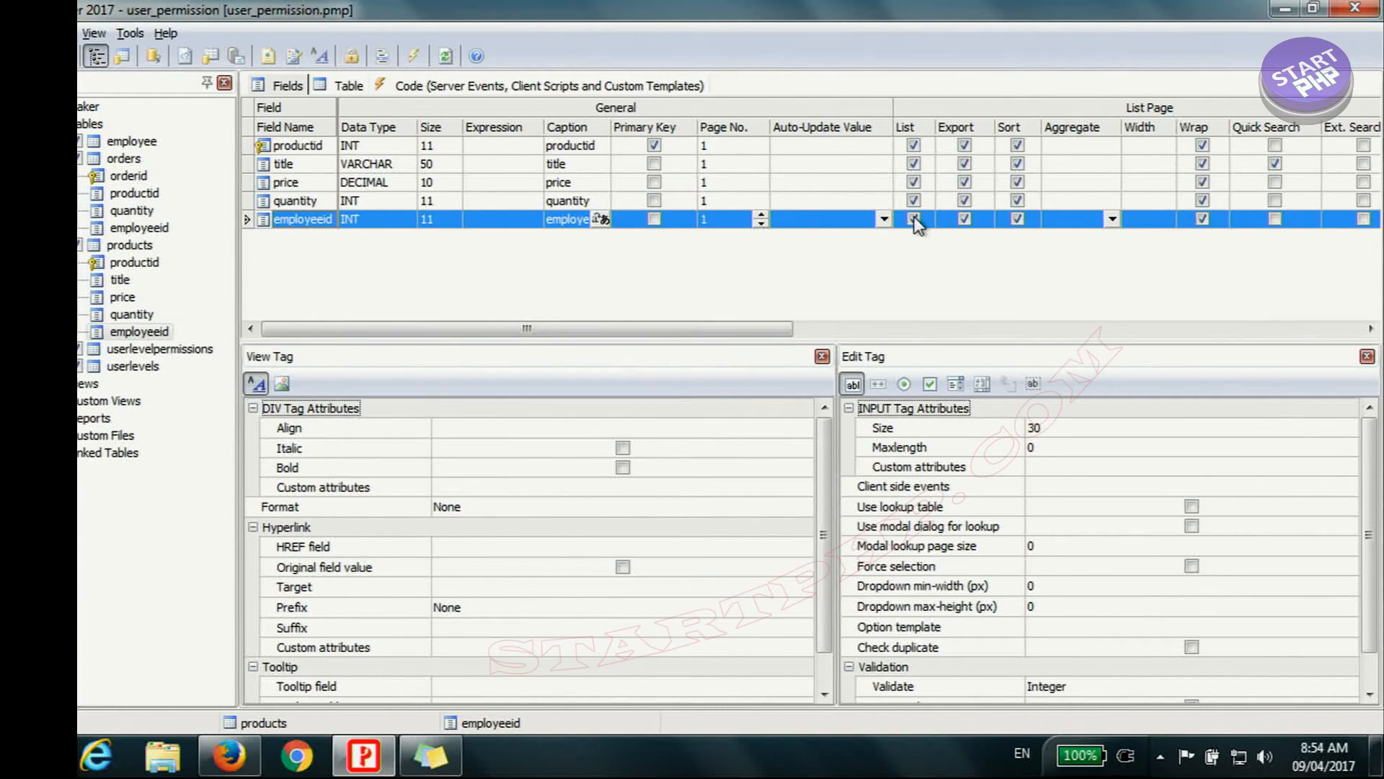
{"action": "left_click_drag", "start_coordinate": [813, 330], "coordinate": [1031, 333]}
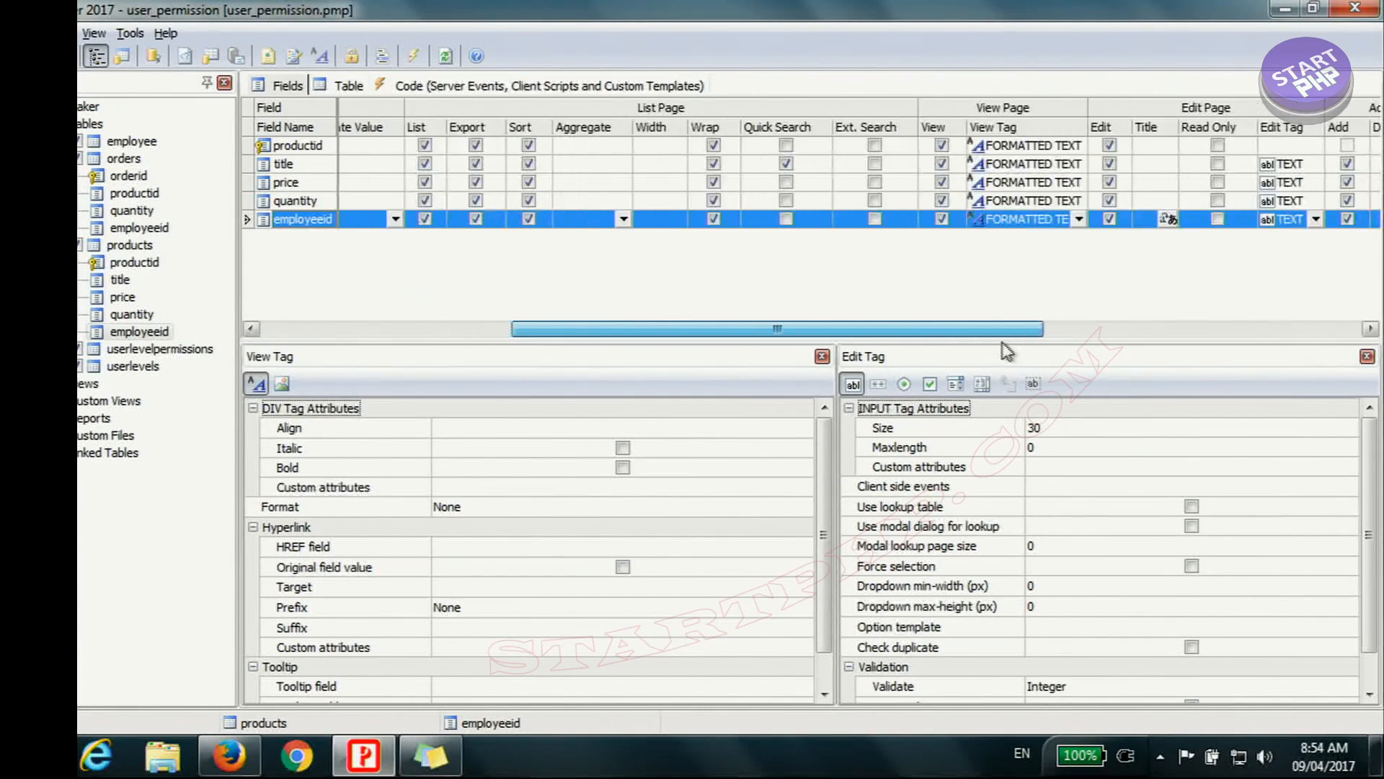
{"action": "left_click", "coordinate": [1067, 218]}
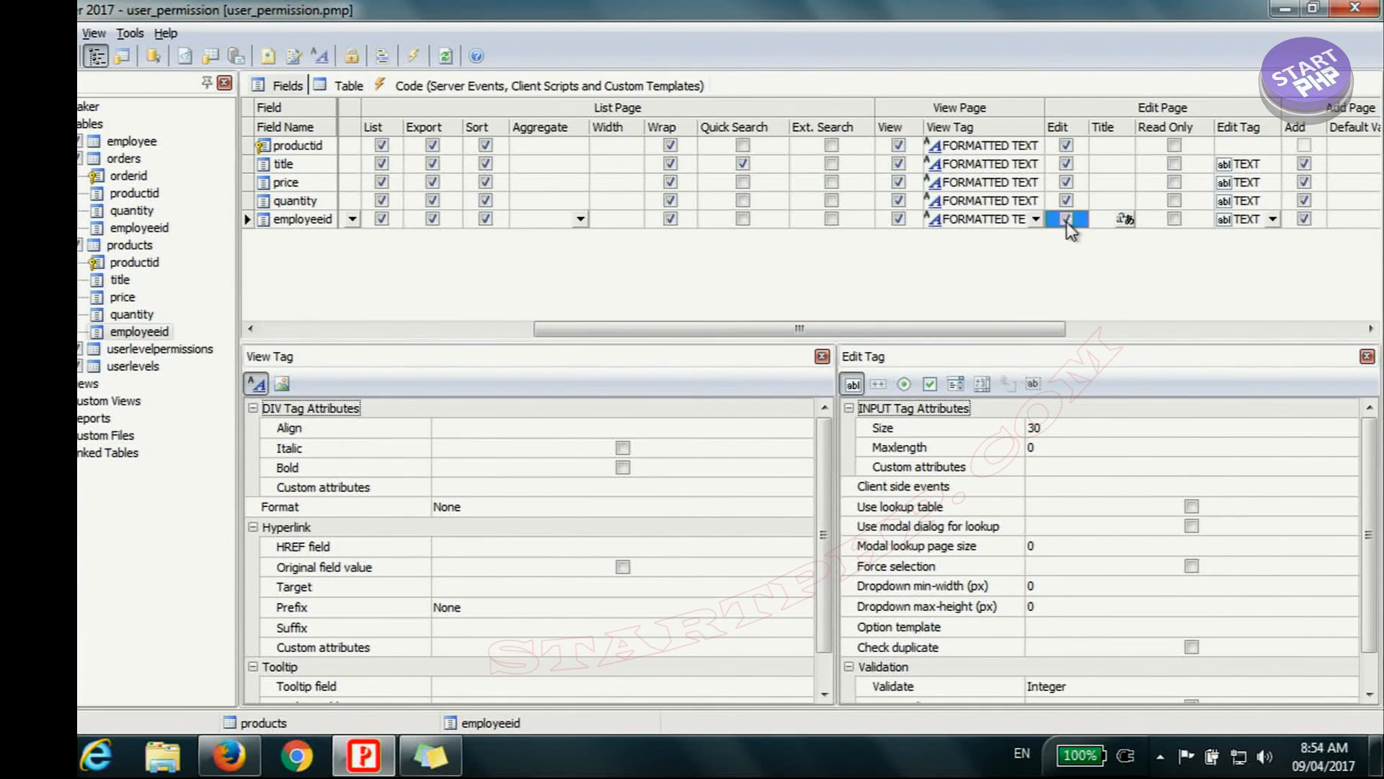
{"action": "left_click_drag", "start_coordinate": [1022, 334], "coordinate": [1189, 334]}
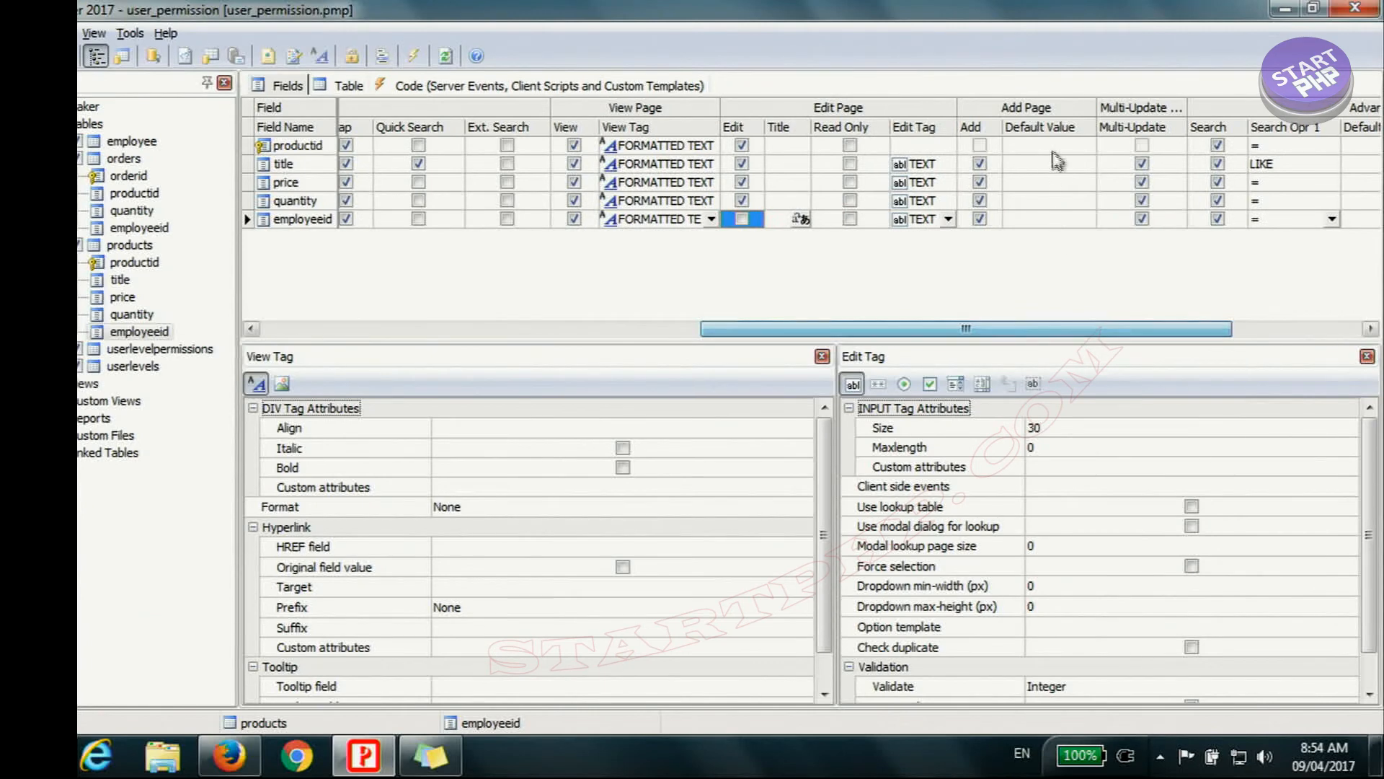
{"action": "left_click", "coordinate": [979, 219]}
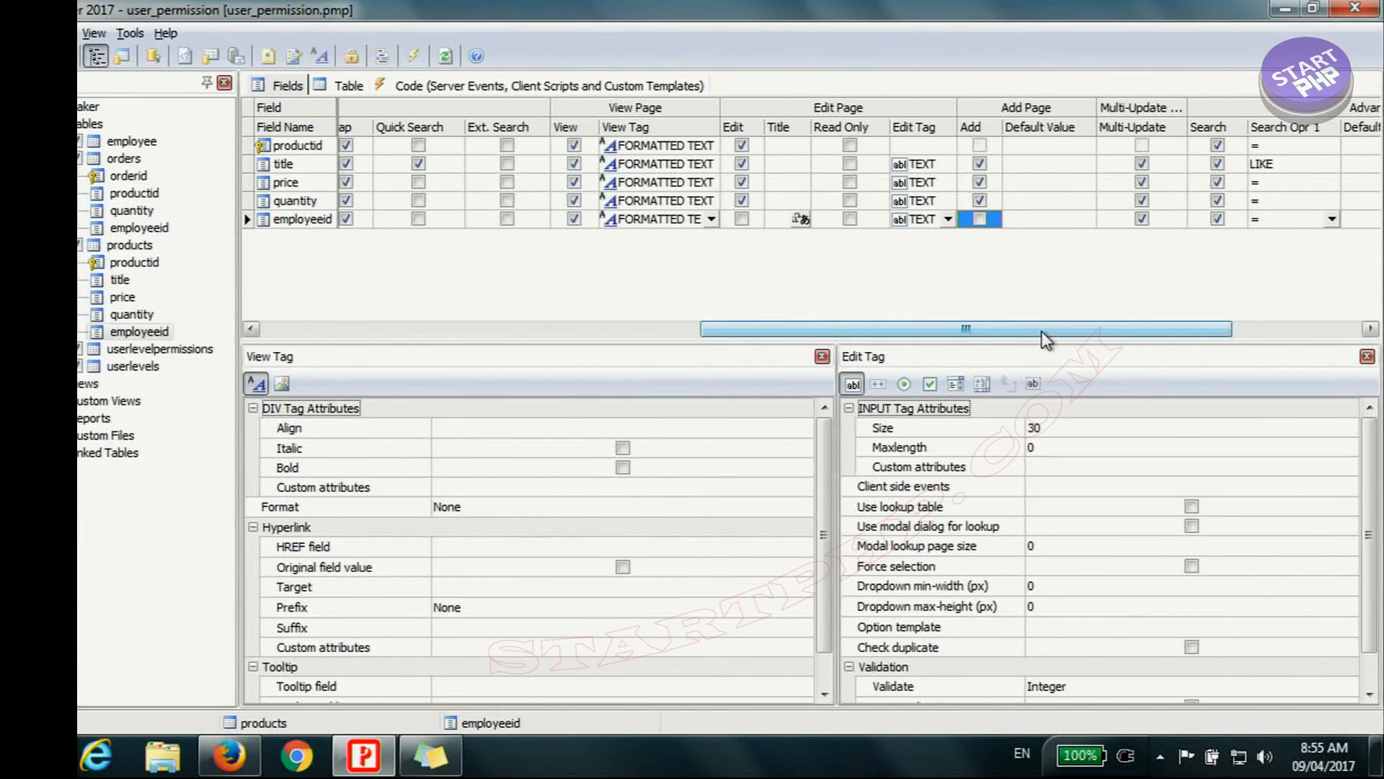
Step: Make the products table's employeeid a Select field with a lookup on the employee table, linked on employeeid and displaying email and username
{"action": "scroll", "coordinate": [1042, 331], "scroll_direction": "left", "scroll_amount": 5}
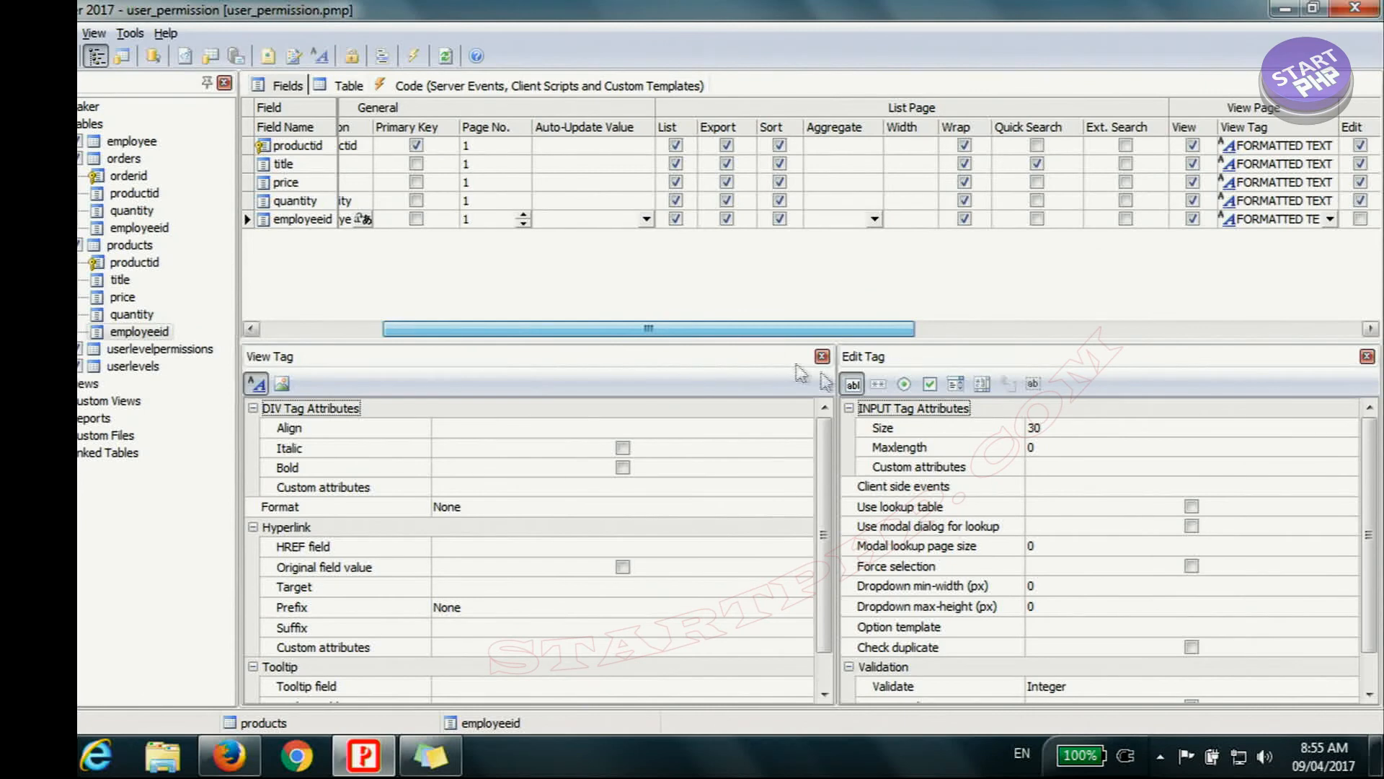
{"action": "left_click", "coordinate": [956, 386]}
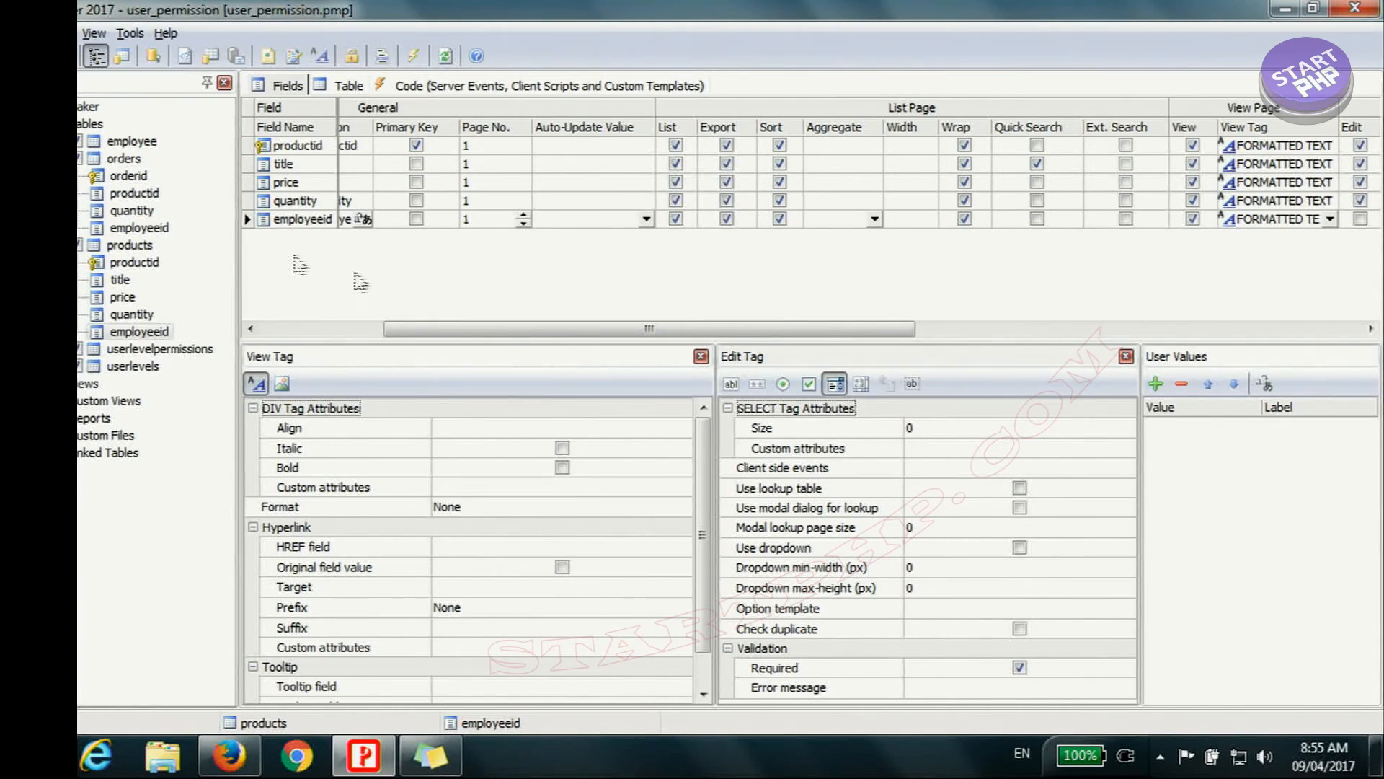
{"action": "left_click", "coordinate": [1021, 489]}
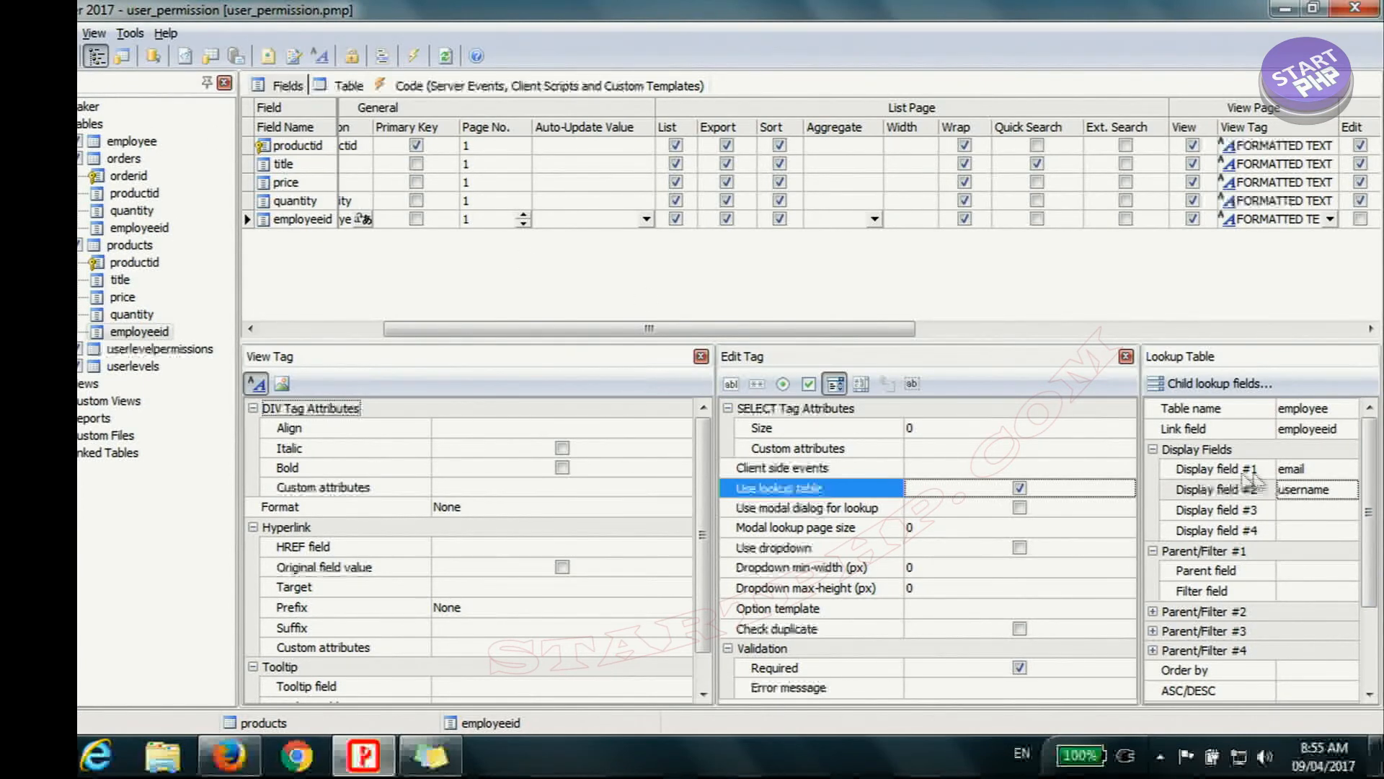
{"action": "left_click", "coordinate": [1298, 510]}
{"action": "left_click", "coordinate": [1324, 510]}
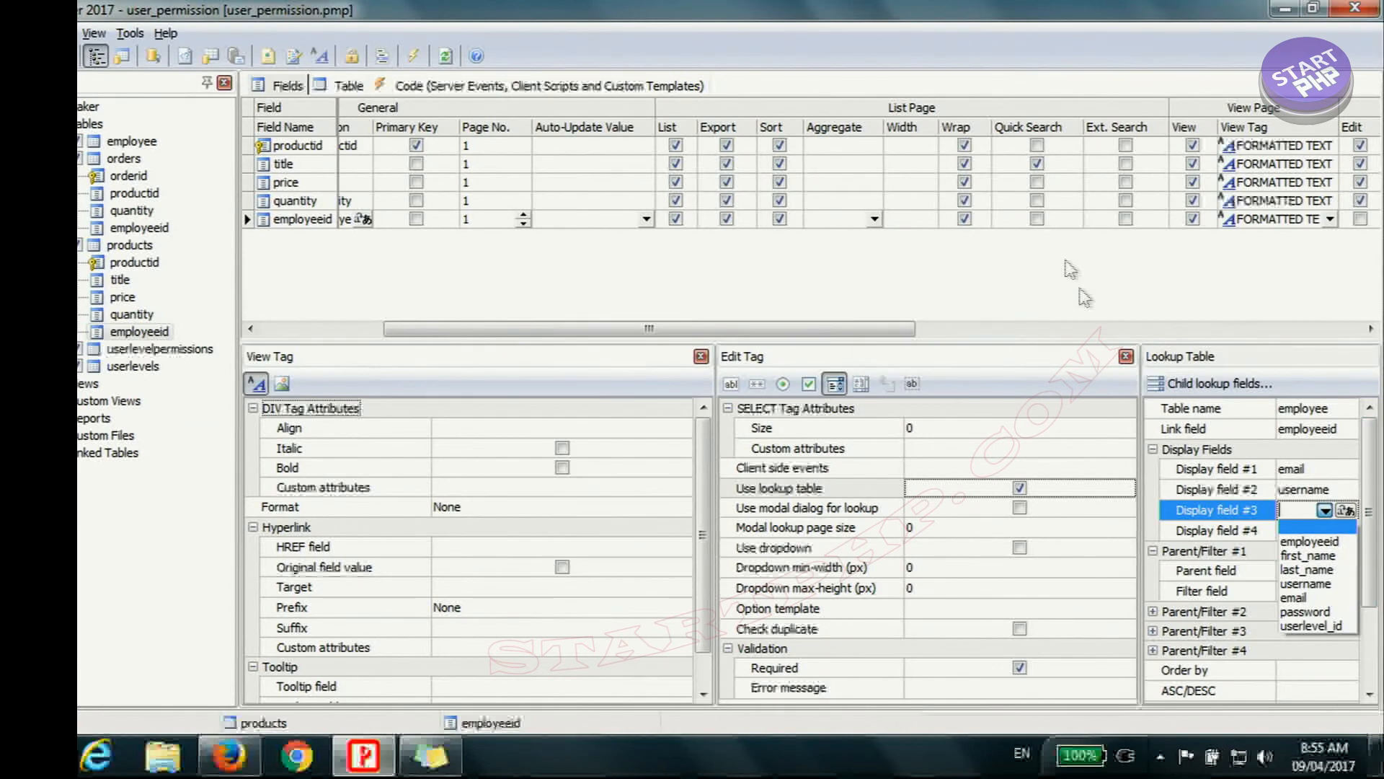
{"action": "left_click", "coordinate": [998, 61]}
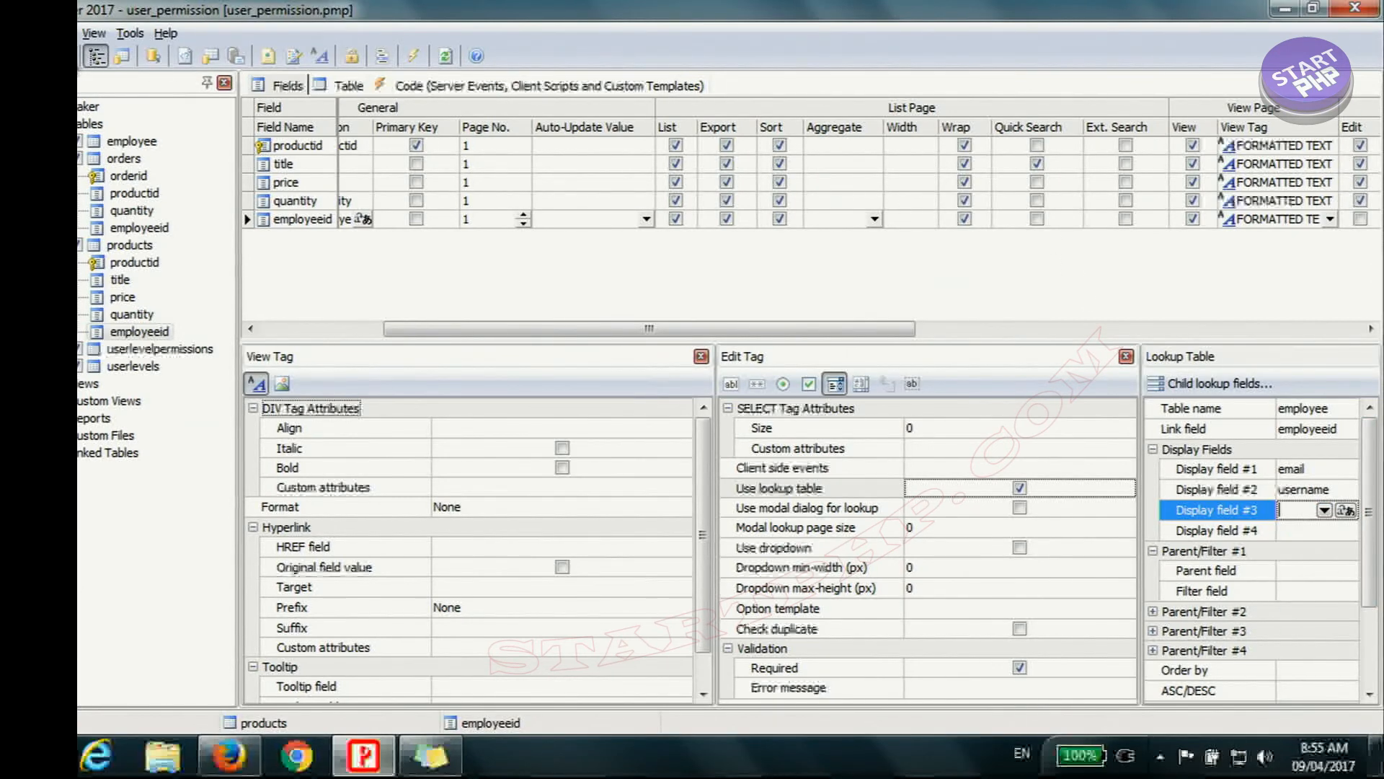
Step: Generate the project files for all tables and the other files
{"action": "left_click", "coordinate": [413, 57]}
{"action": "left_click", "coordinate": [525, 505]}
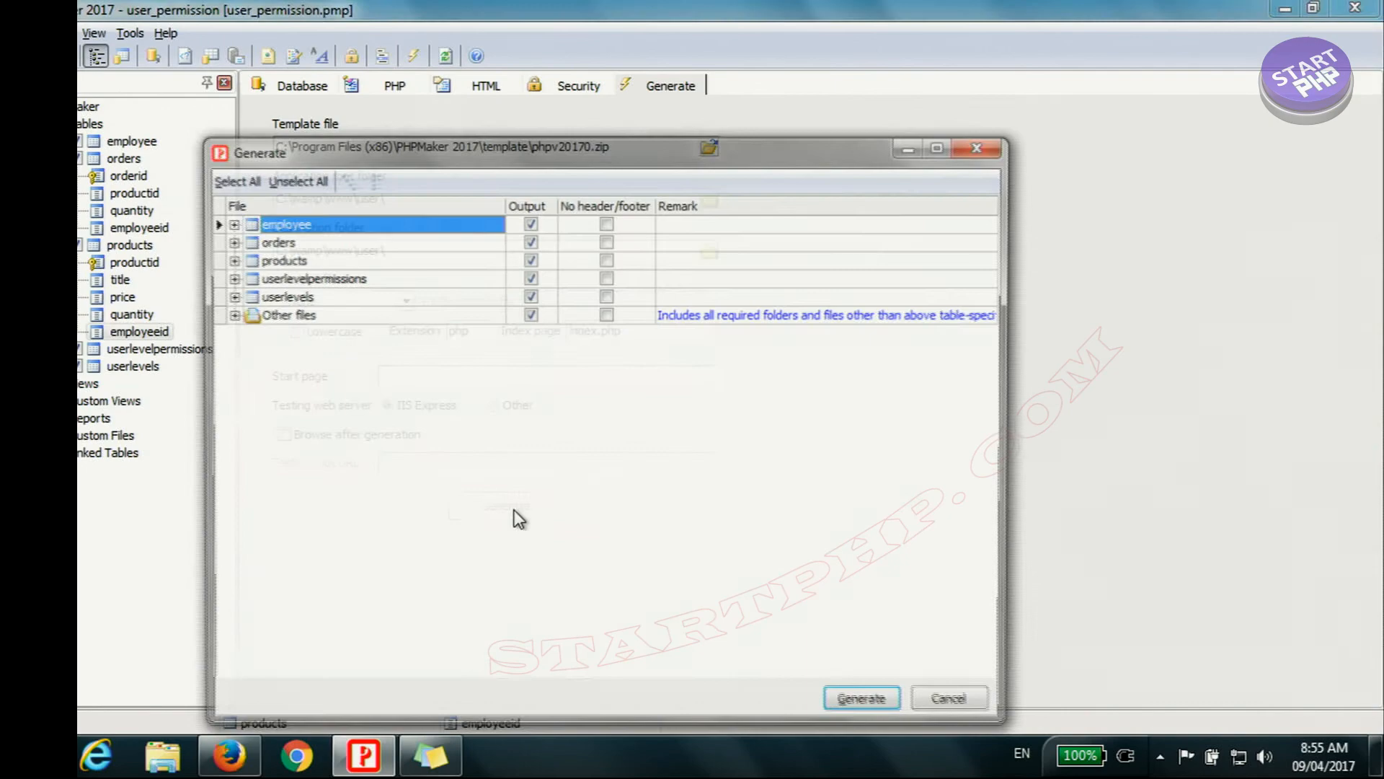
{"action": "left_click", "coordinate": [883, 697]}
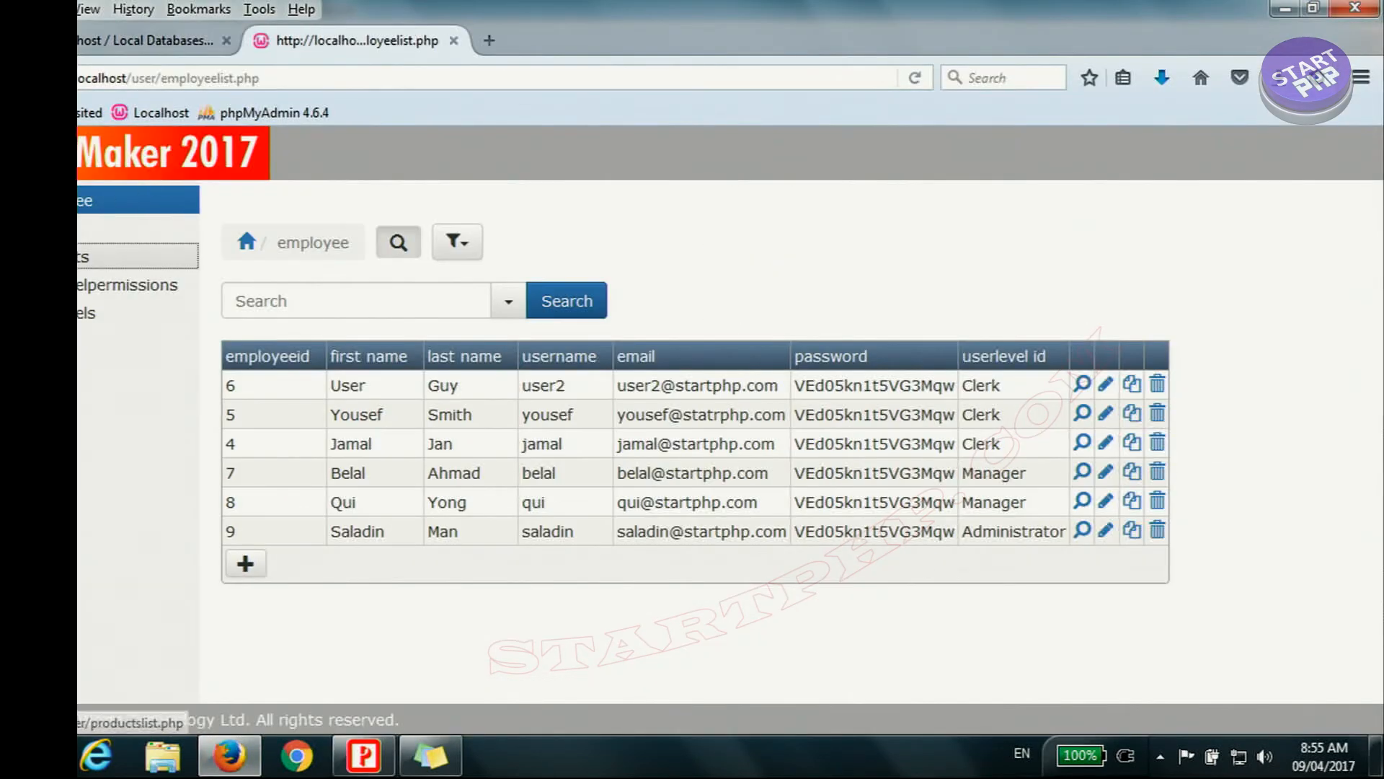
Step: Review the products, orders and employee lists of the generated site in Firefox, checking employeeid values and which usernames have the Clerk level
{"action": "left_click", "coordinate": [116, 255]}
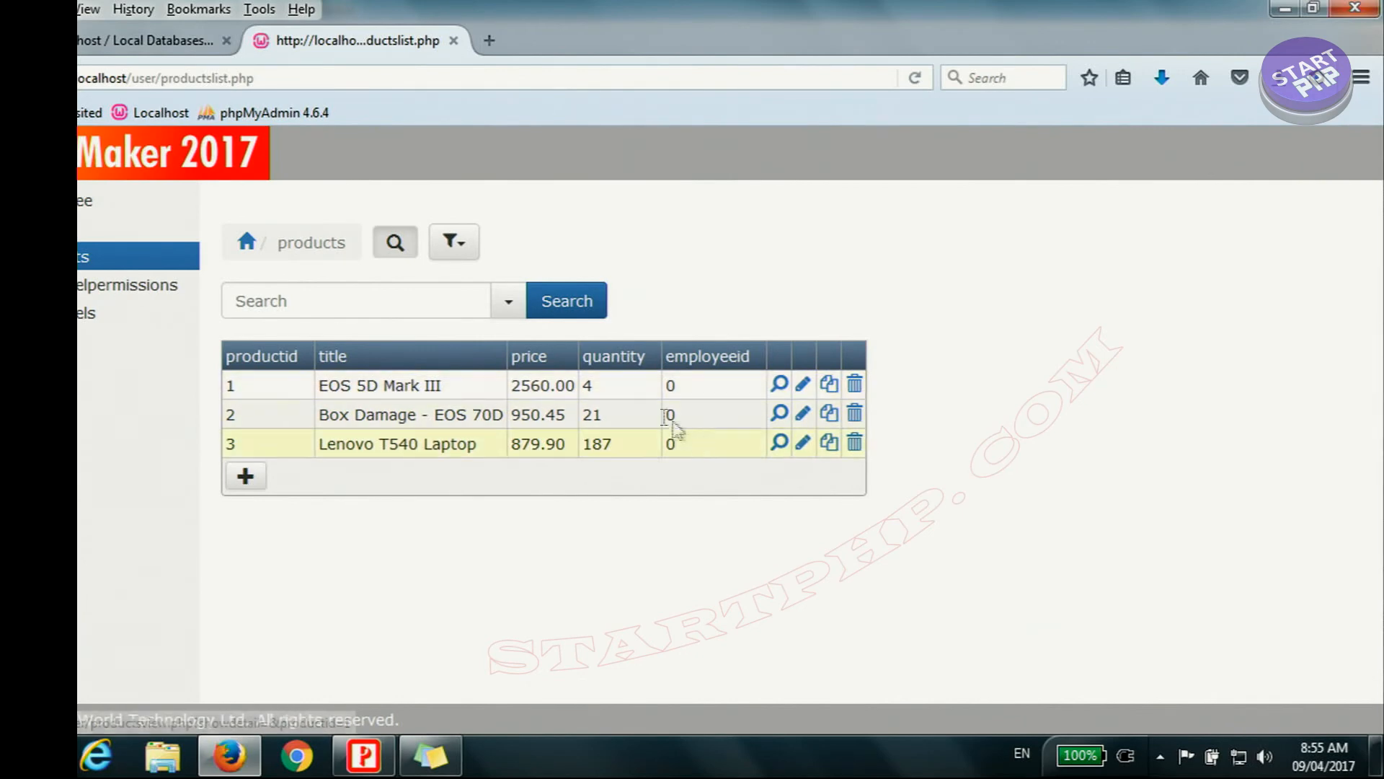
{"action": "left_click", "coordinate": [81, 228]}
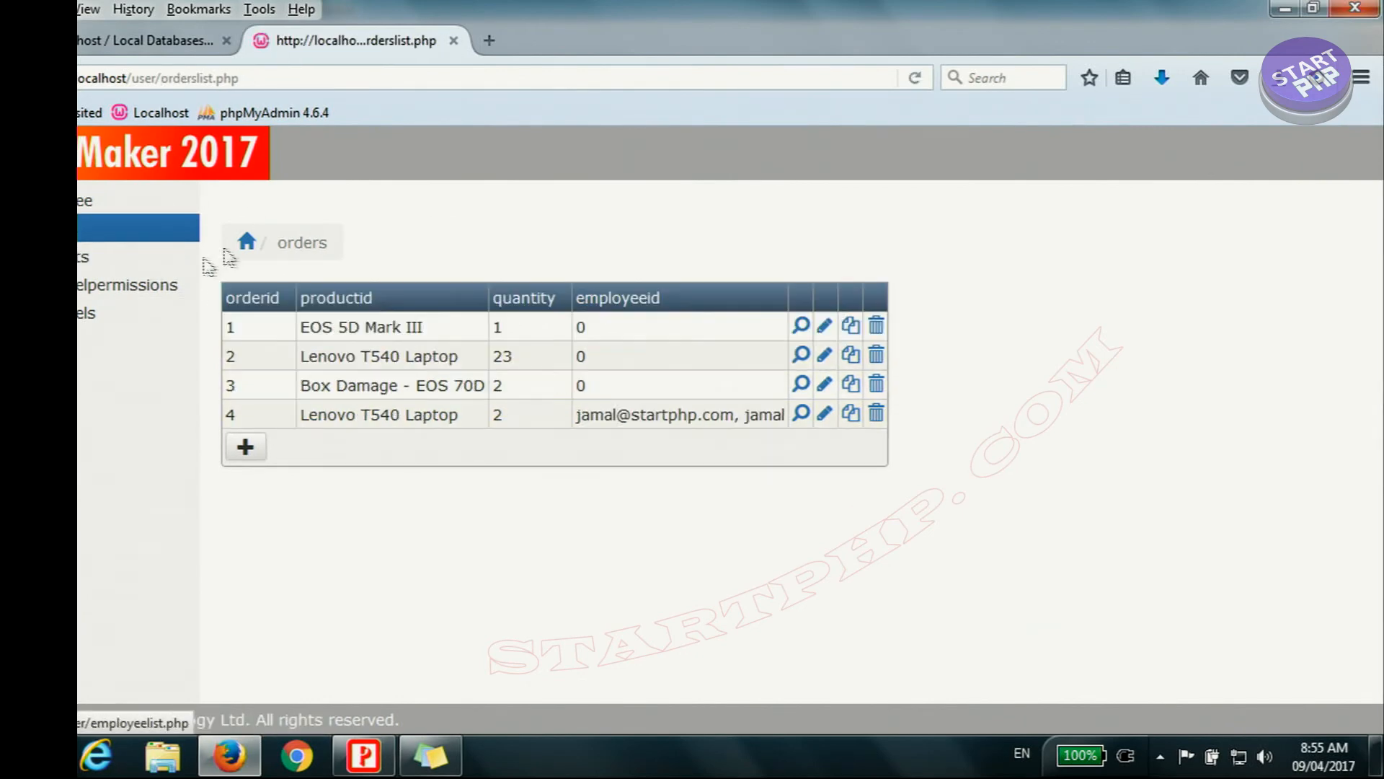
{"action": "left_click", "coordinate": [81, 208]}
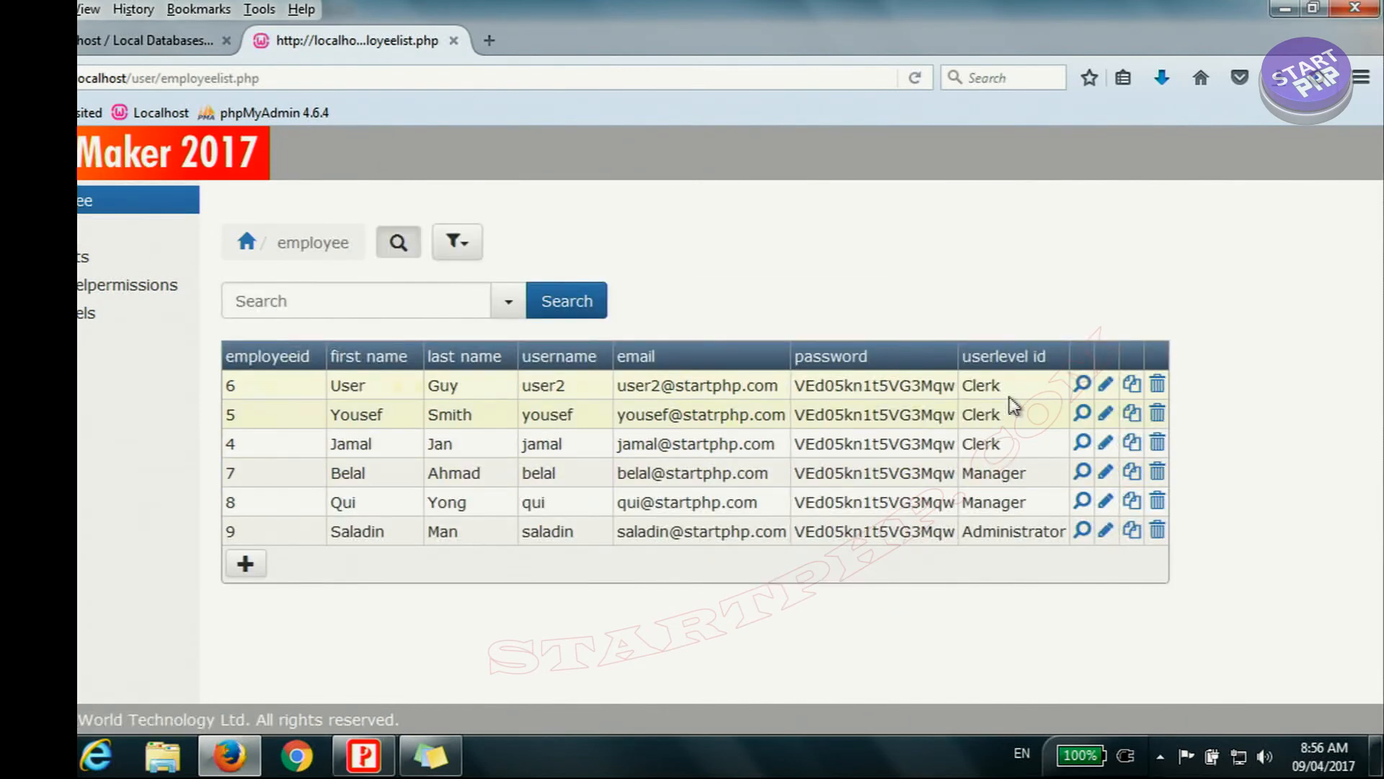
{"action": "left_click_drag", "start_coordinate": [1012, 390], "coordinate": [961, 392]}
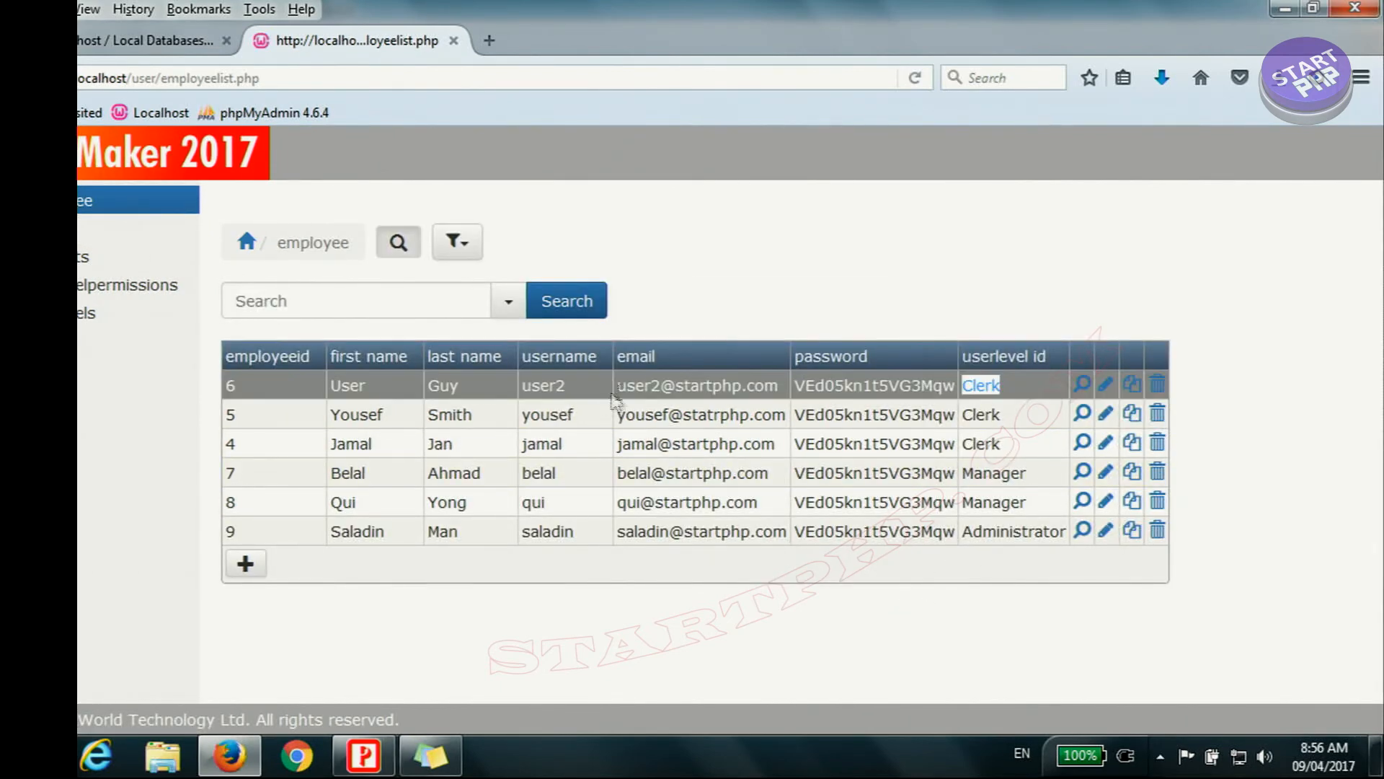
{"action": "left_click", "coordinate": [576, 387]}
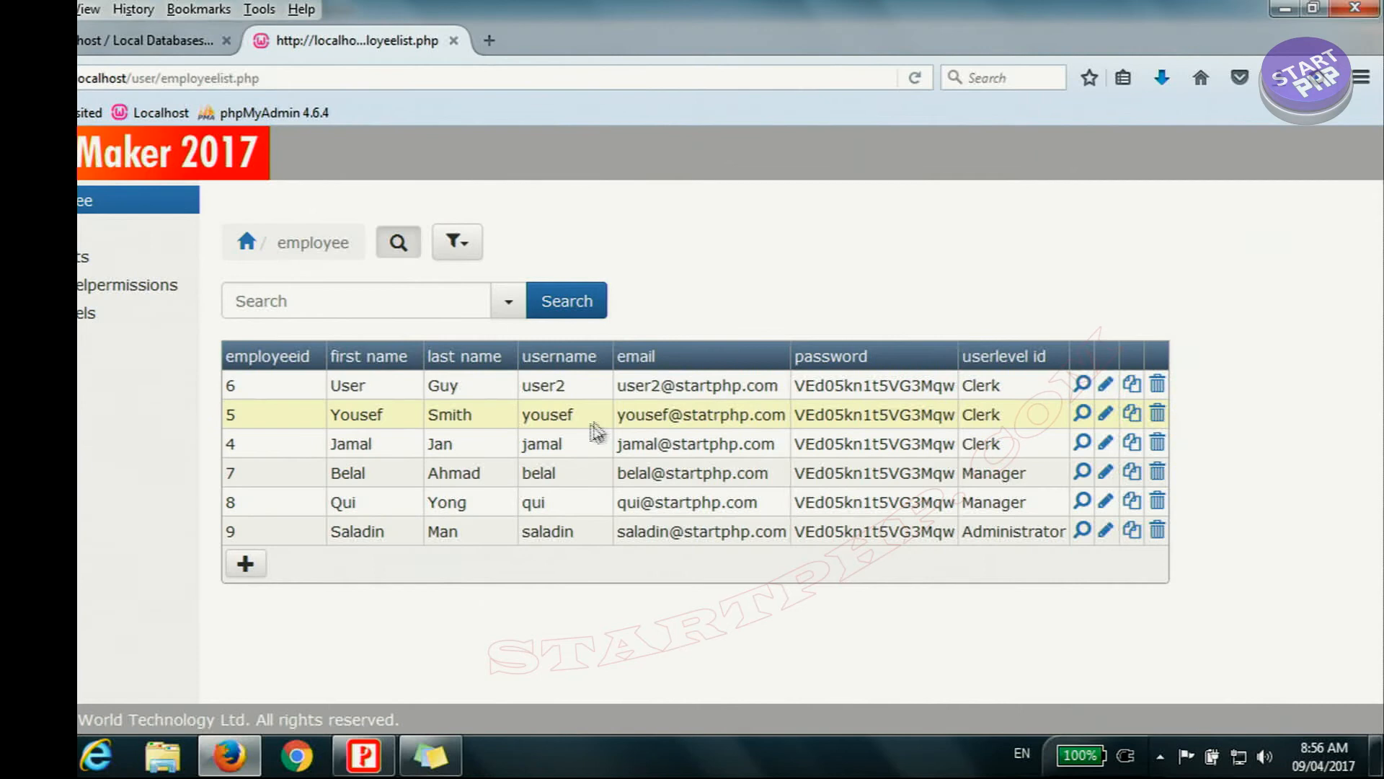
{"action": "left_click_drag", "start_coordinate": [578, 425], "coordinate": [522, 420]}
{"action": "left_click_drag", "start_coordinate": [581, 453], "coordinate": [536, 448]}
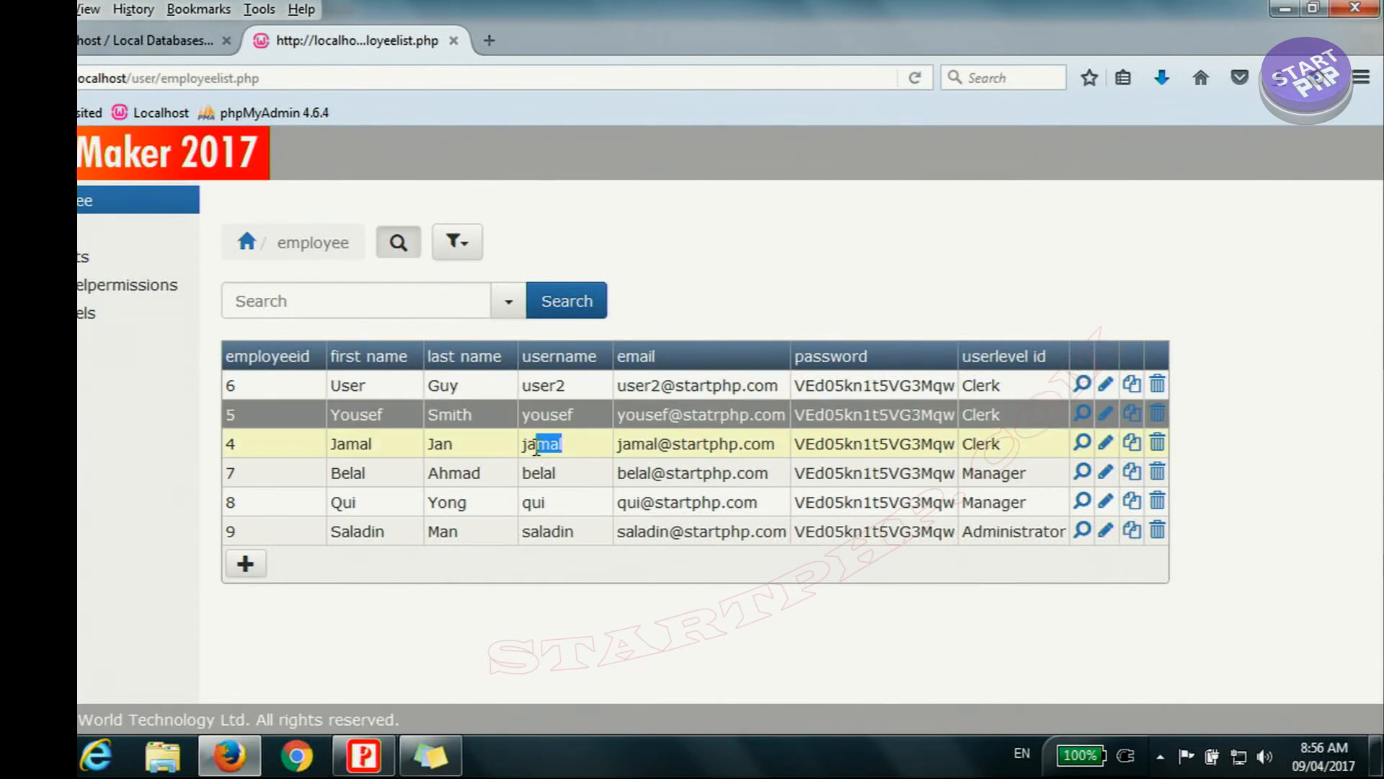
Step: Log out and log back in with a Clerk-level employee's user name and password
{"action": "left_click", "coordinate": [91, 354]}
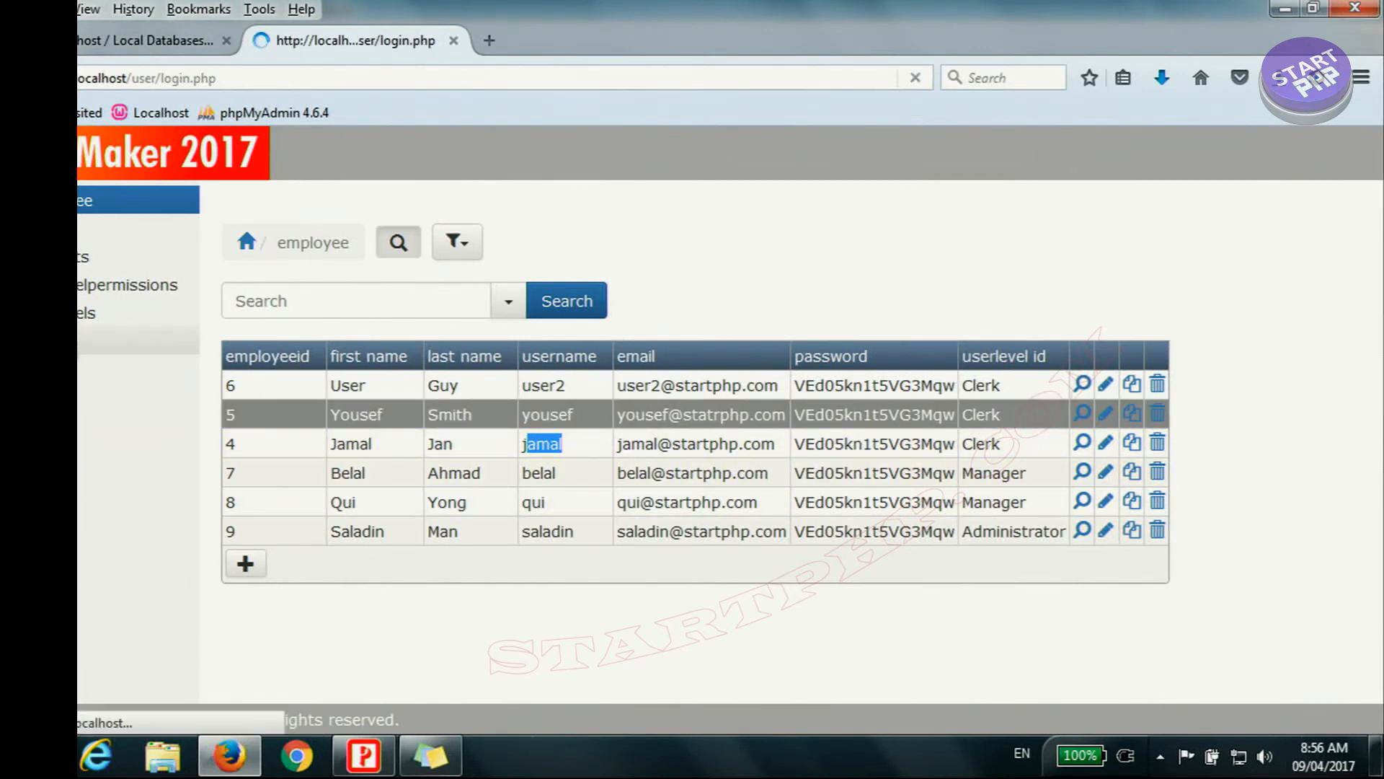
{"action": "left_click", "coordinate": [545, 307]}
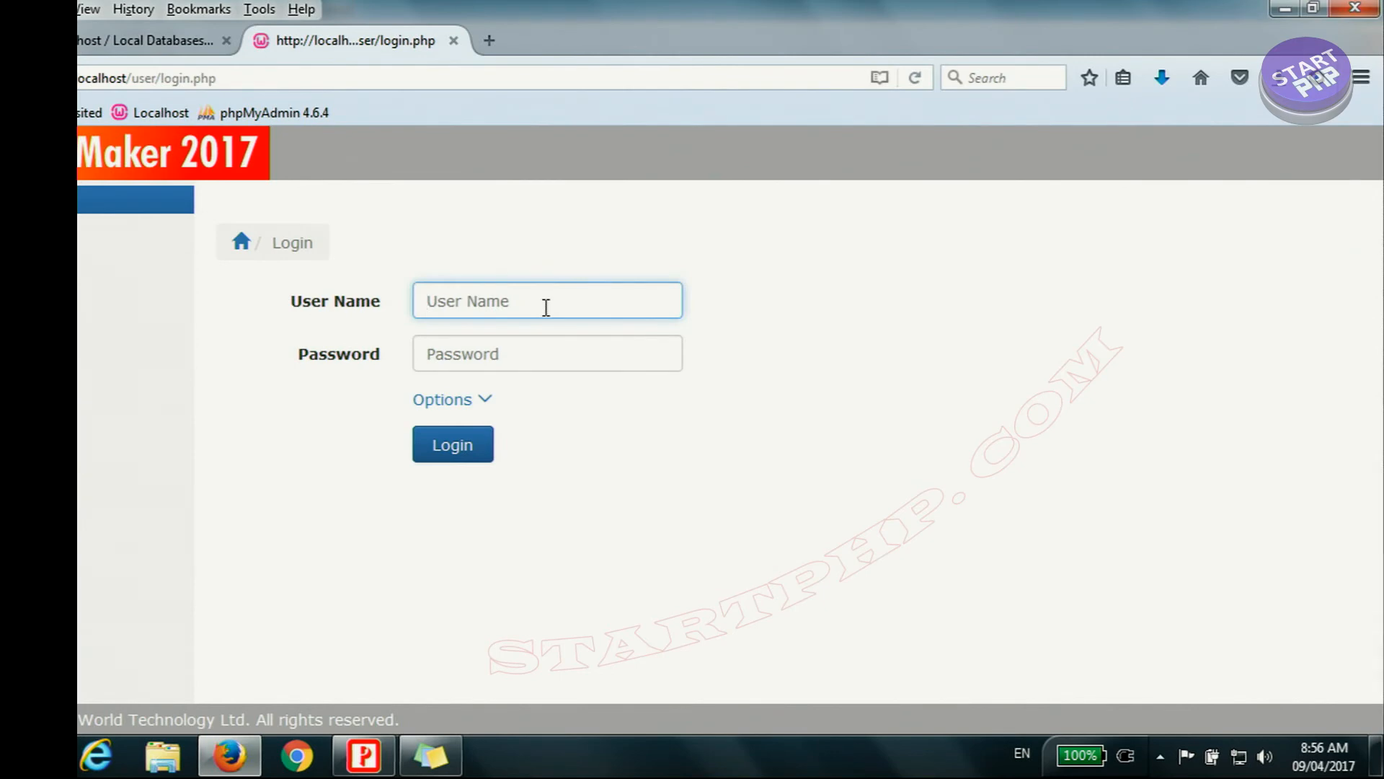
{"action": "type", "text": "jamal"}
{"action": "left_click", "coordinate": [608, 355]}
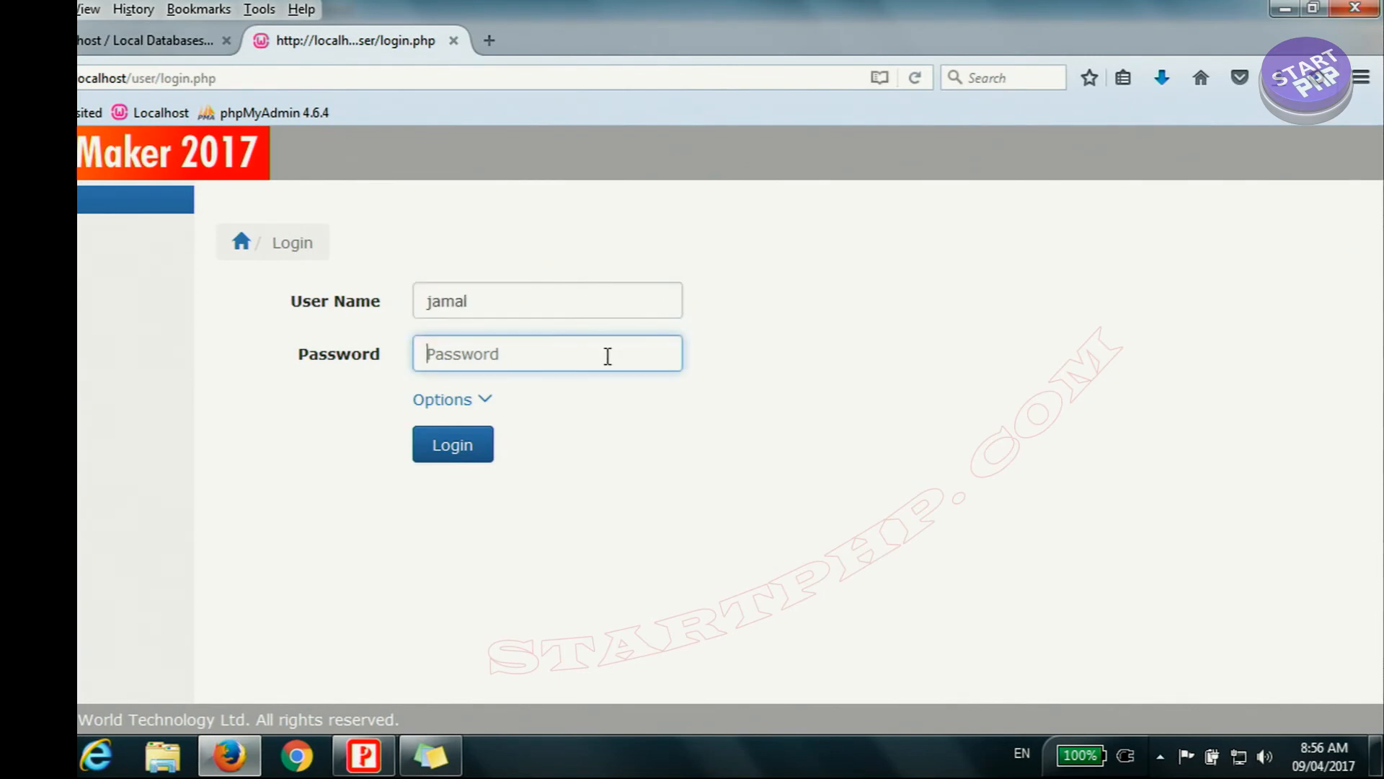
{"action": "key", "text": "ctrl+v"}
{"action": "left_click", "coordinate": [460, 434]}
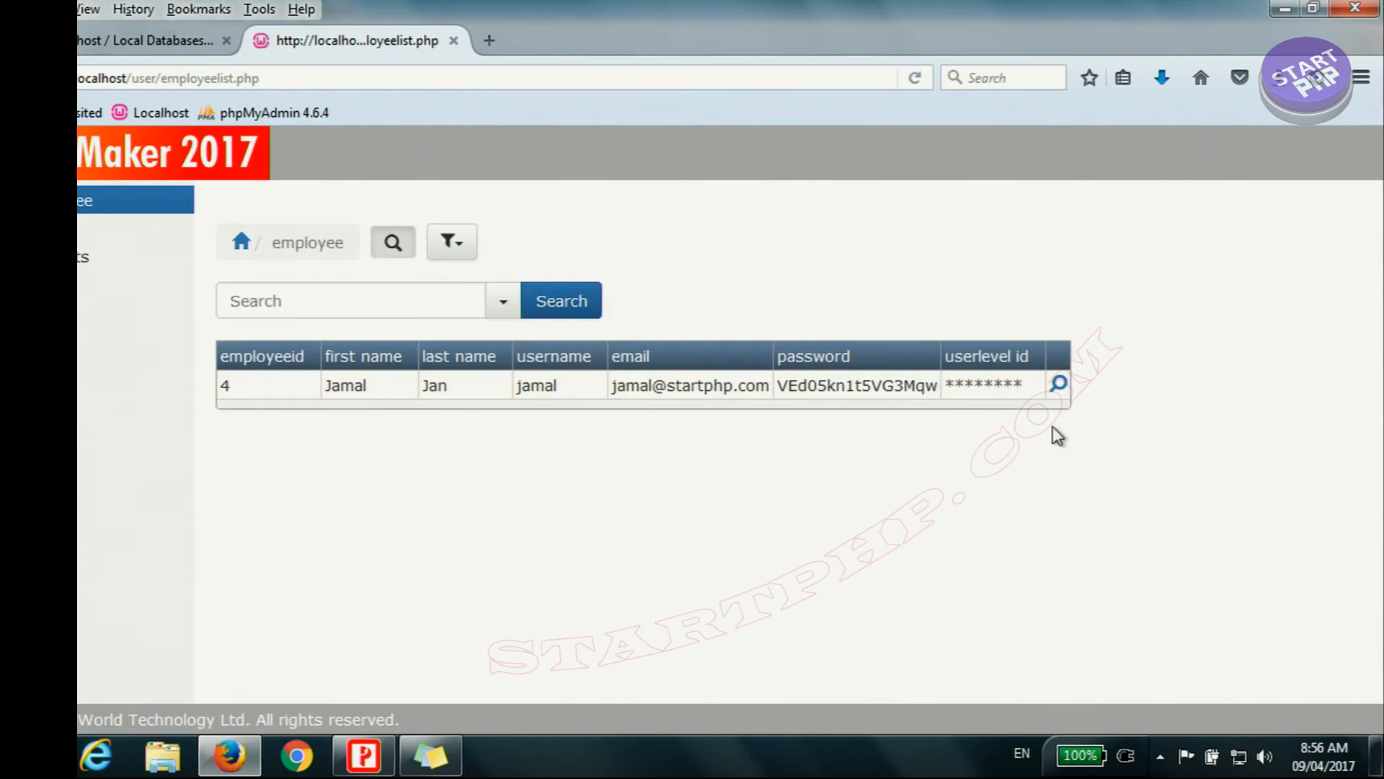
Step: Review the clerk's orders list, the product choices offered when adding an order, and the products list
{"action": "left_click", "coordinate": [130, 228]}
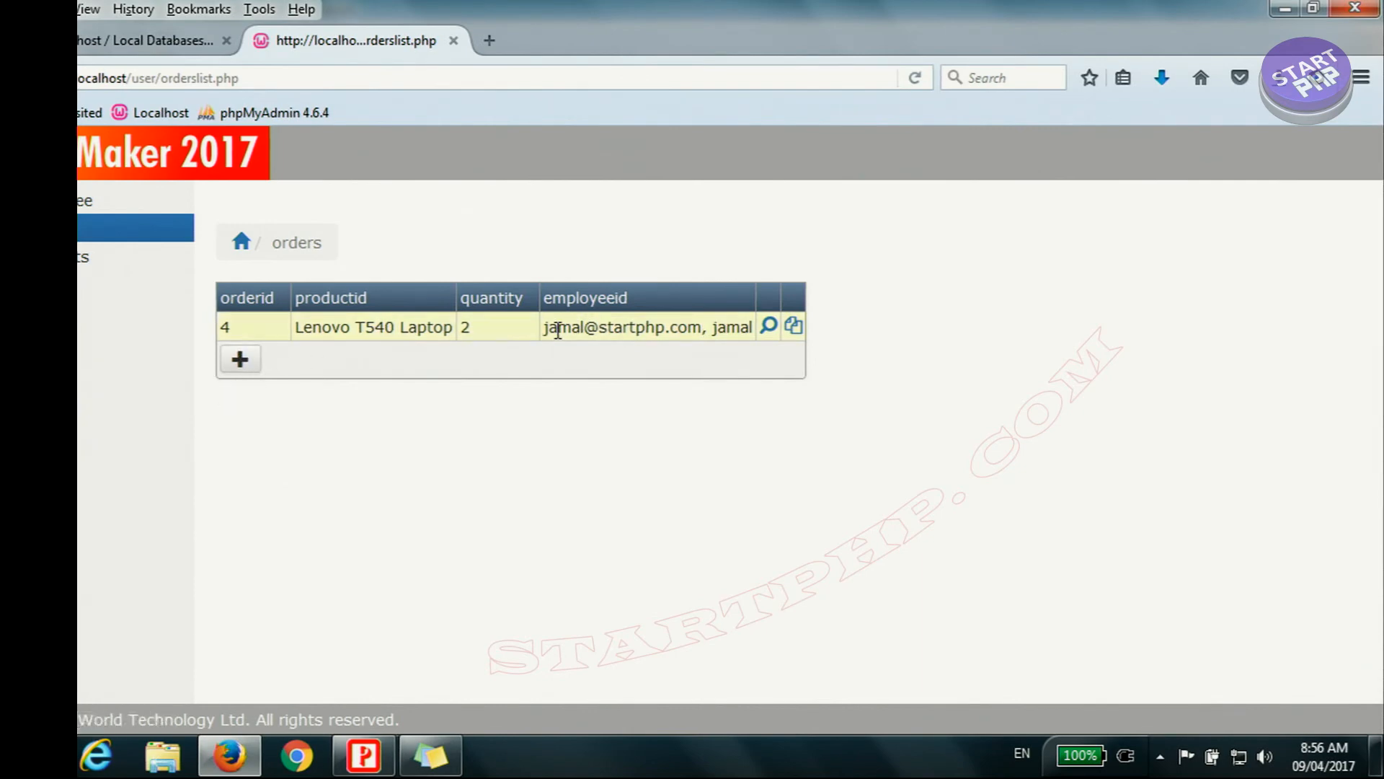
{"action": "left_click_drag", "start_coordinate": [558, 331], "coordinate": [763, 342]}
{"action": "left_click", "coordinate": [240, 362]}
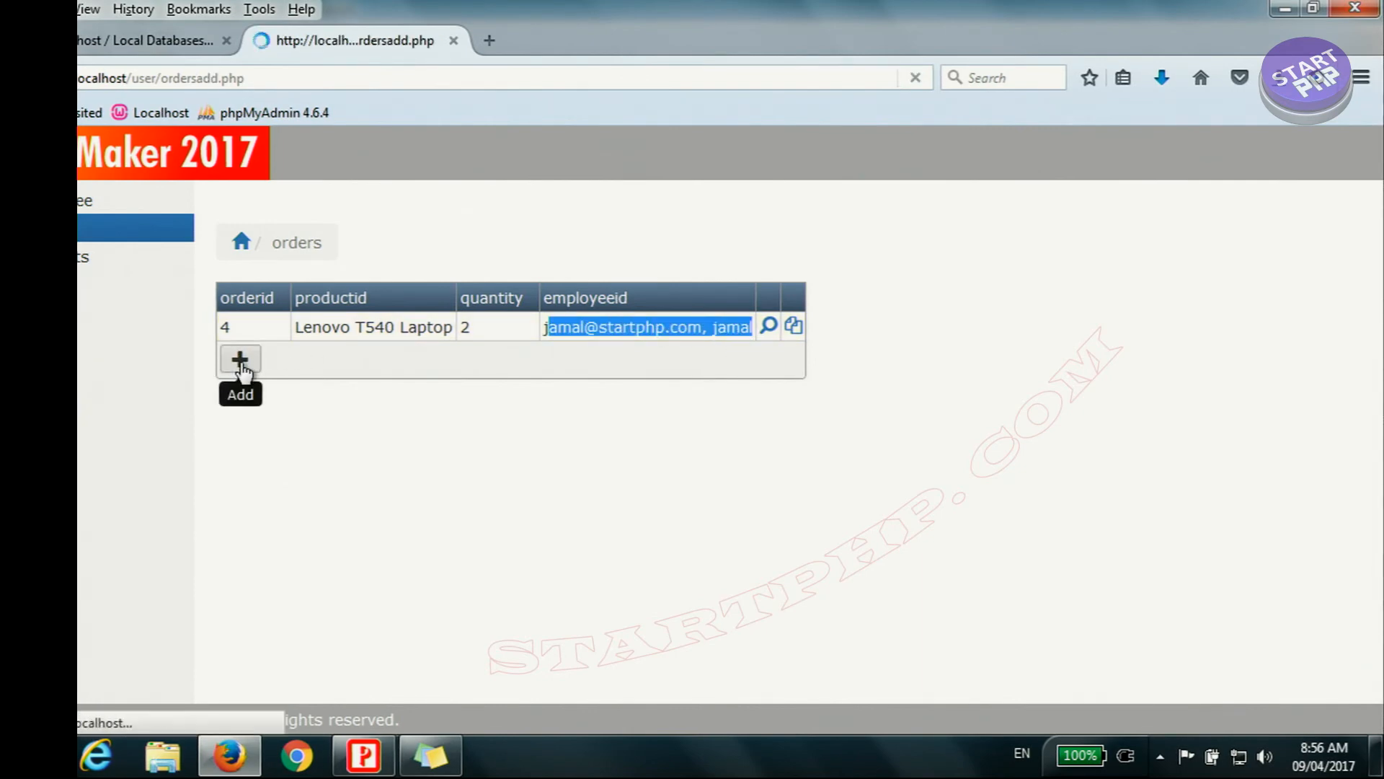
{"action": "left_click", "coordinate": [552, 304]}
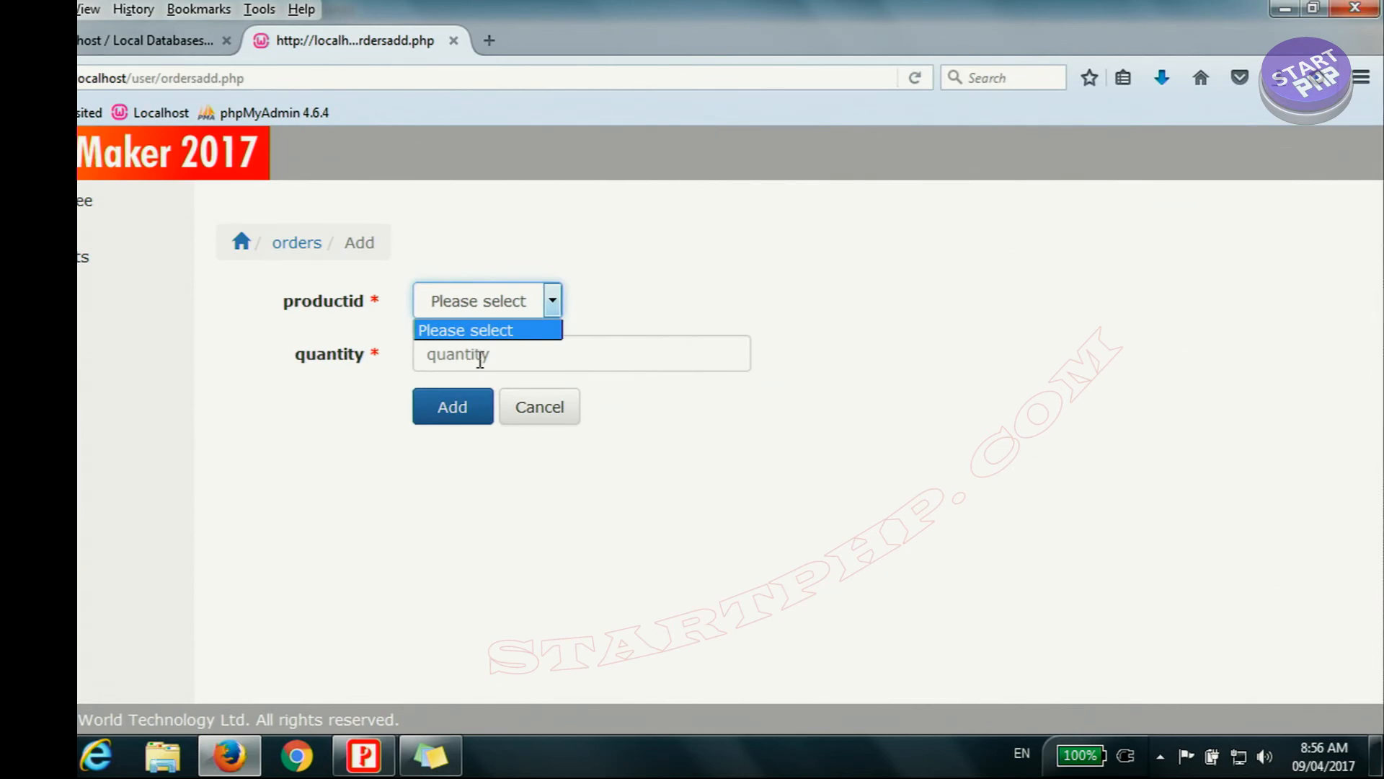
{"action": "left_click", "coordinate": [493, 314]}
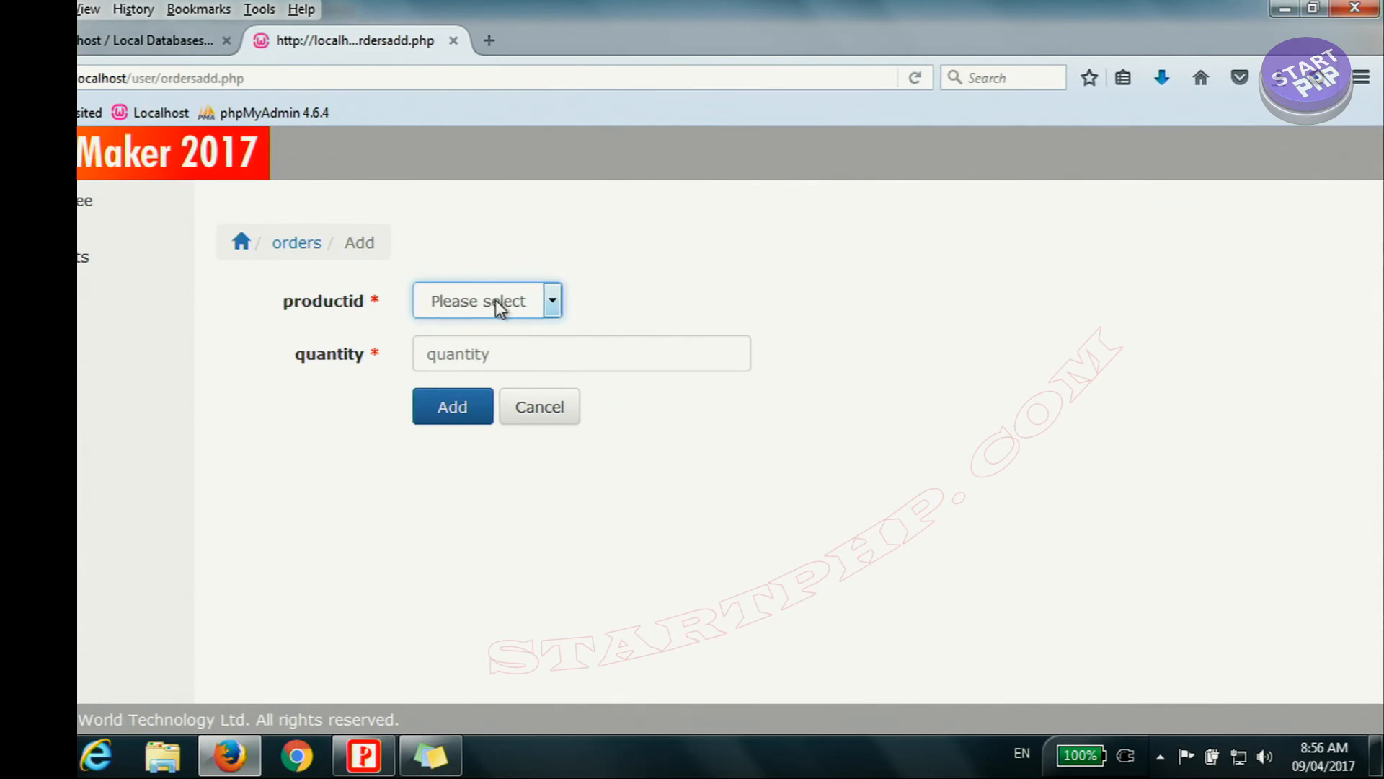
{"action": "left_click", "coordinate": [495, 300]}
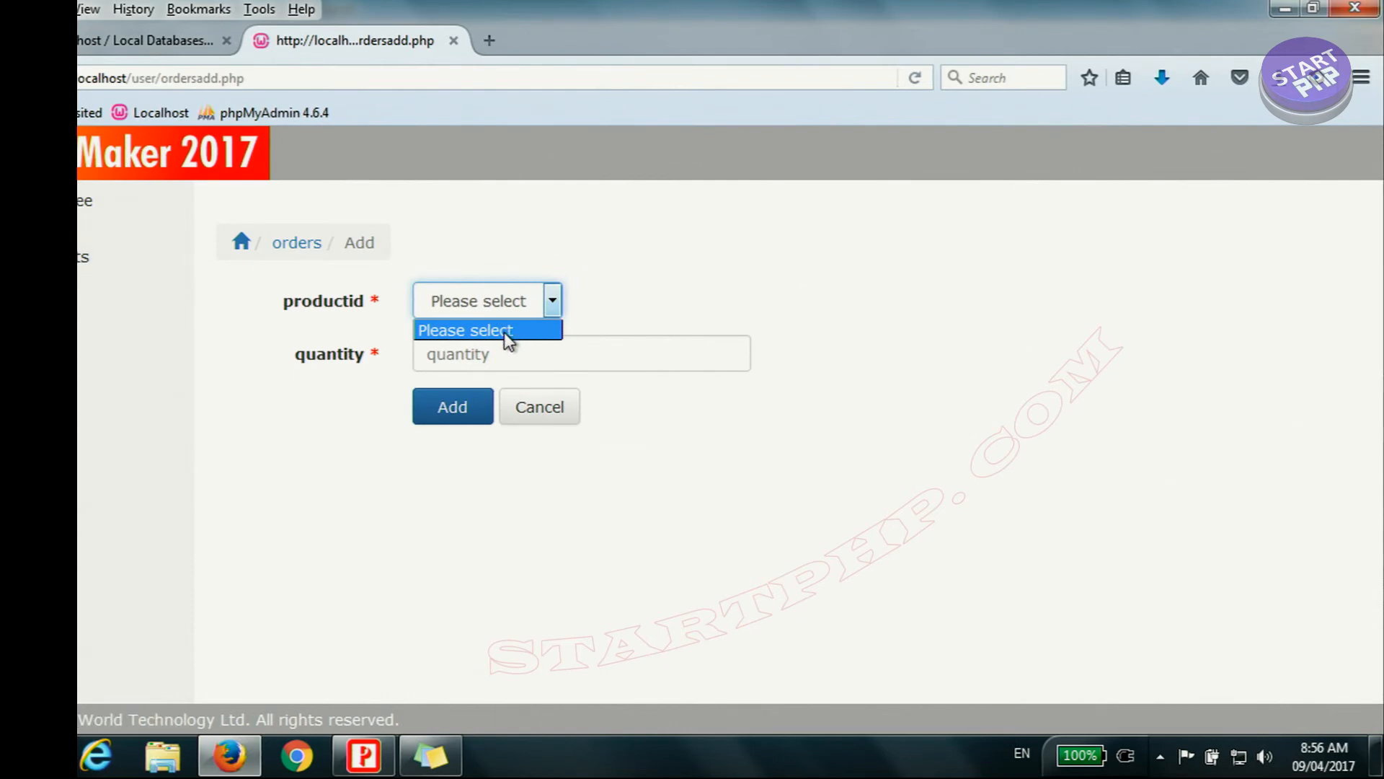
{"action": "left_click", "coordinate": [568, 422]}
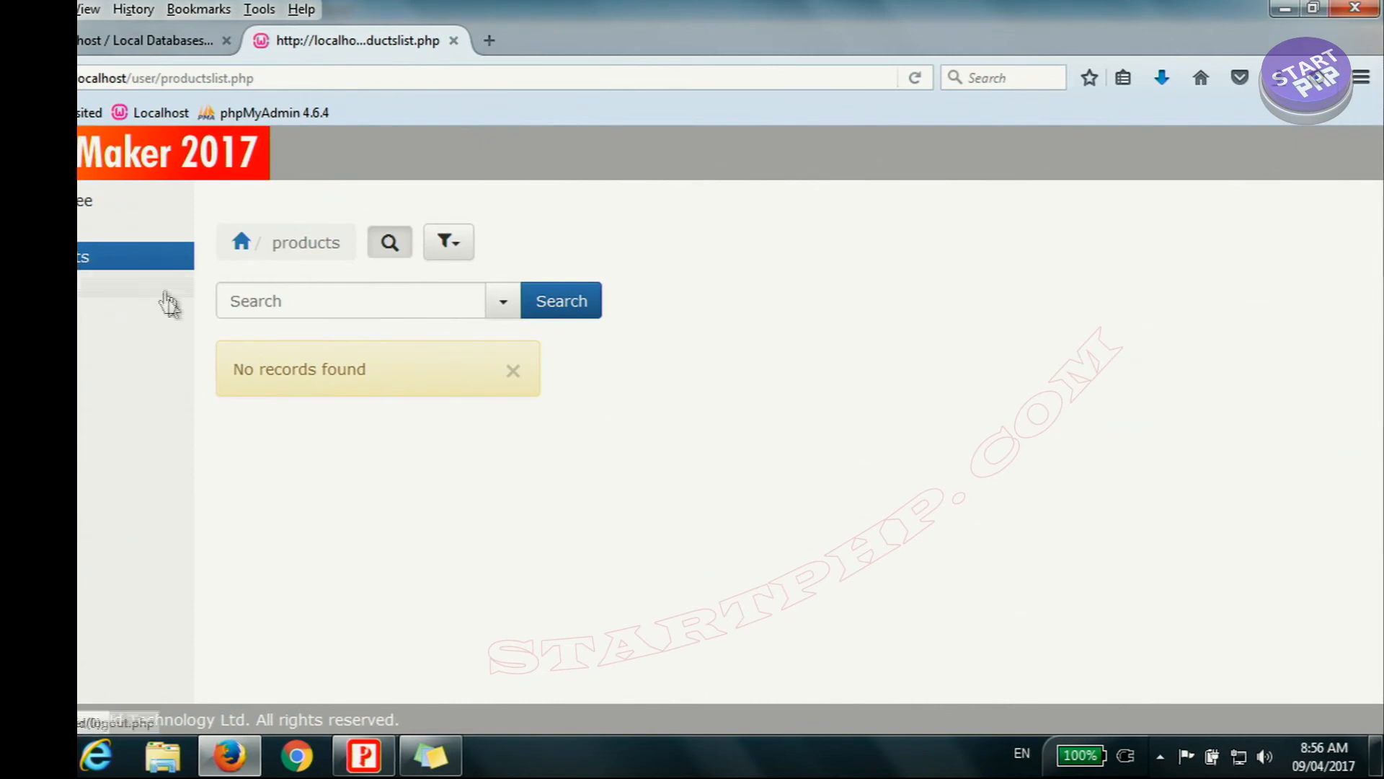
{"action": "left_click", "coordinate": [86, 228]}
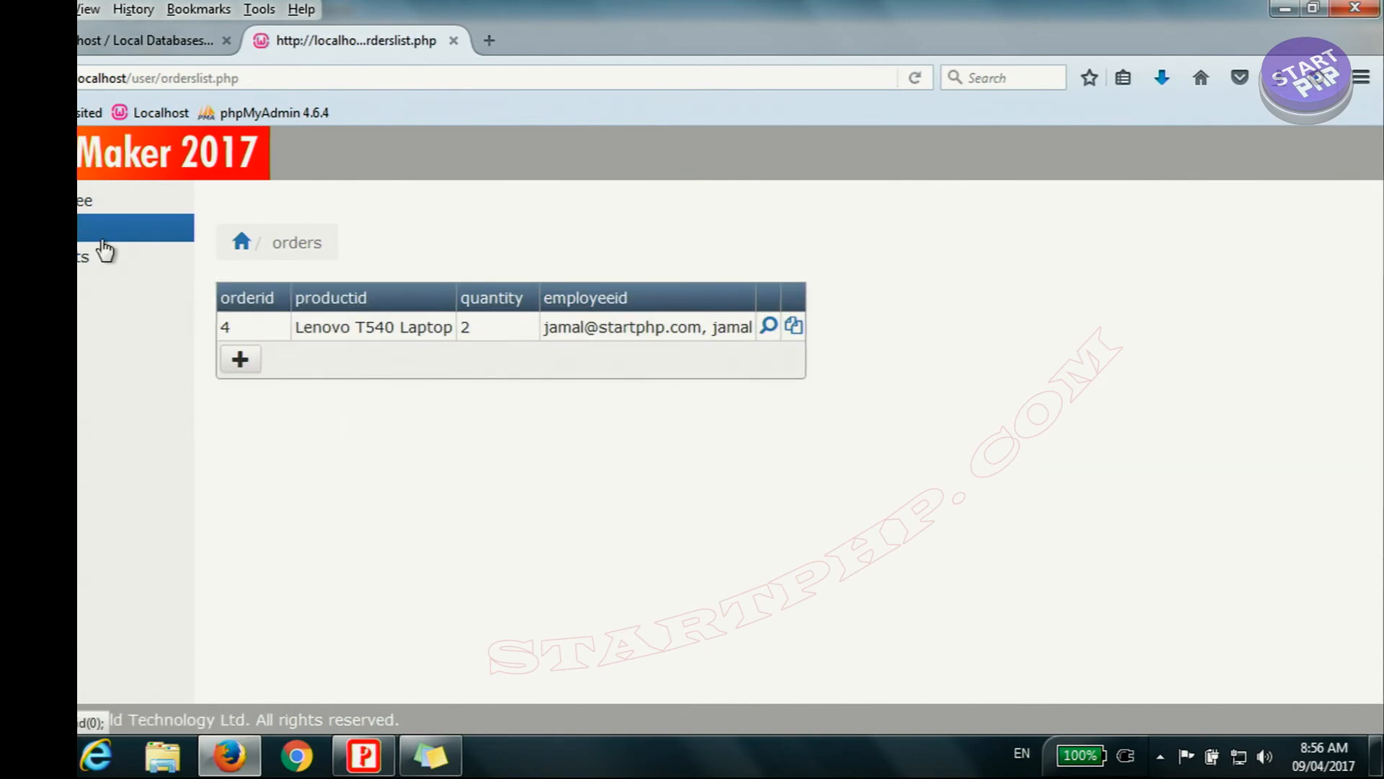
Step: Log out of the clerk account and log in as admin with the administrator password
{"action": "left_click", "coordinate": [105, 285]}
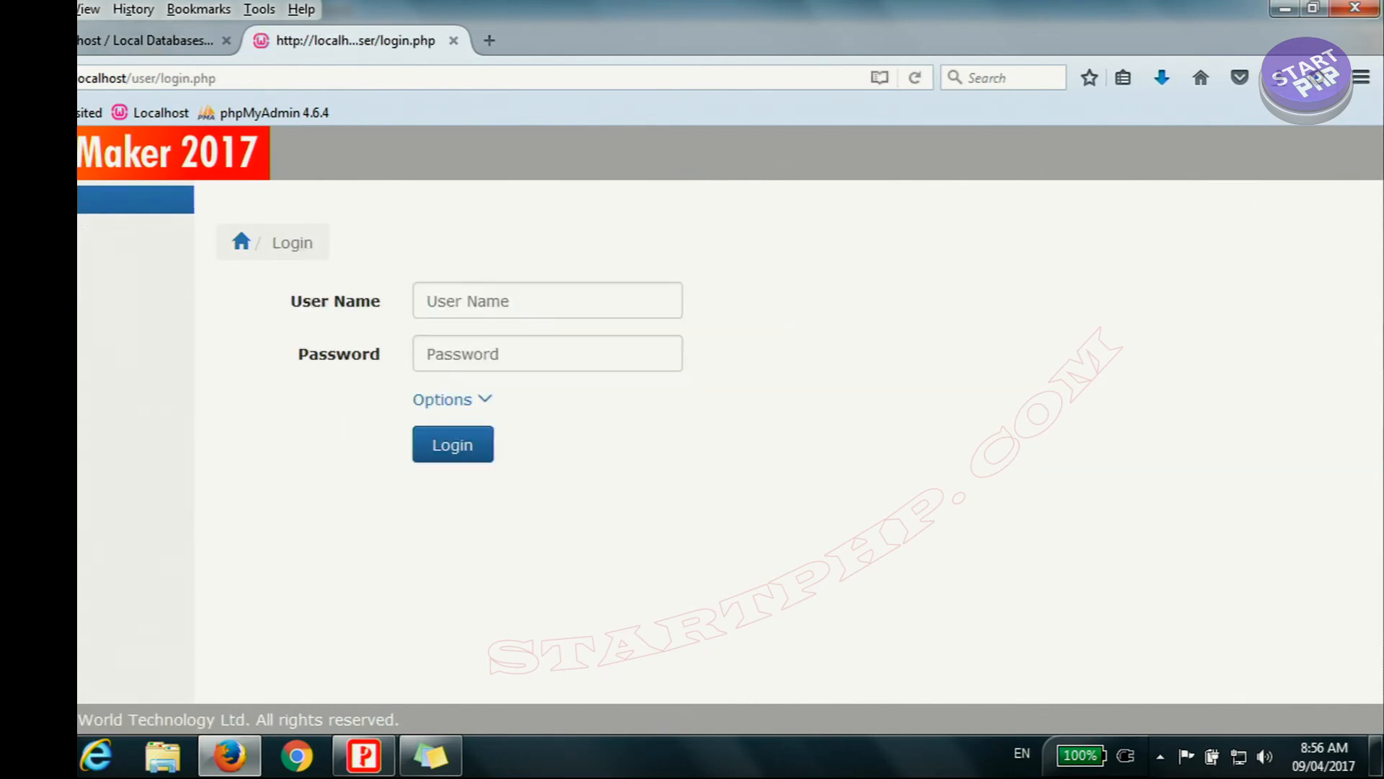
{"action": "type", "text": "admin"}
{"action": "left_click", "coordinate": [490, 356]}
{"action": "type", "text": "admin1"}
{"action": "left_click", "coordinate": [459, 445]}
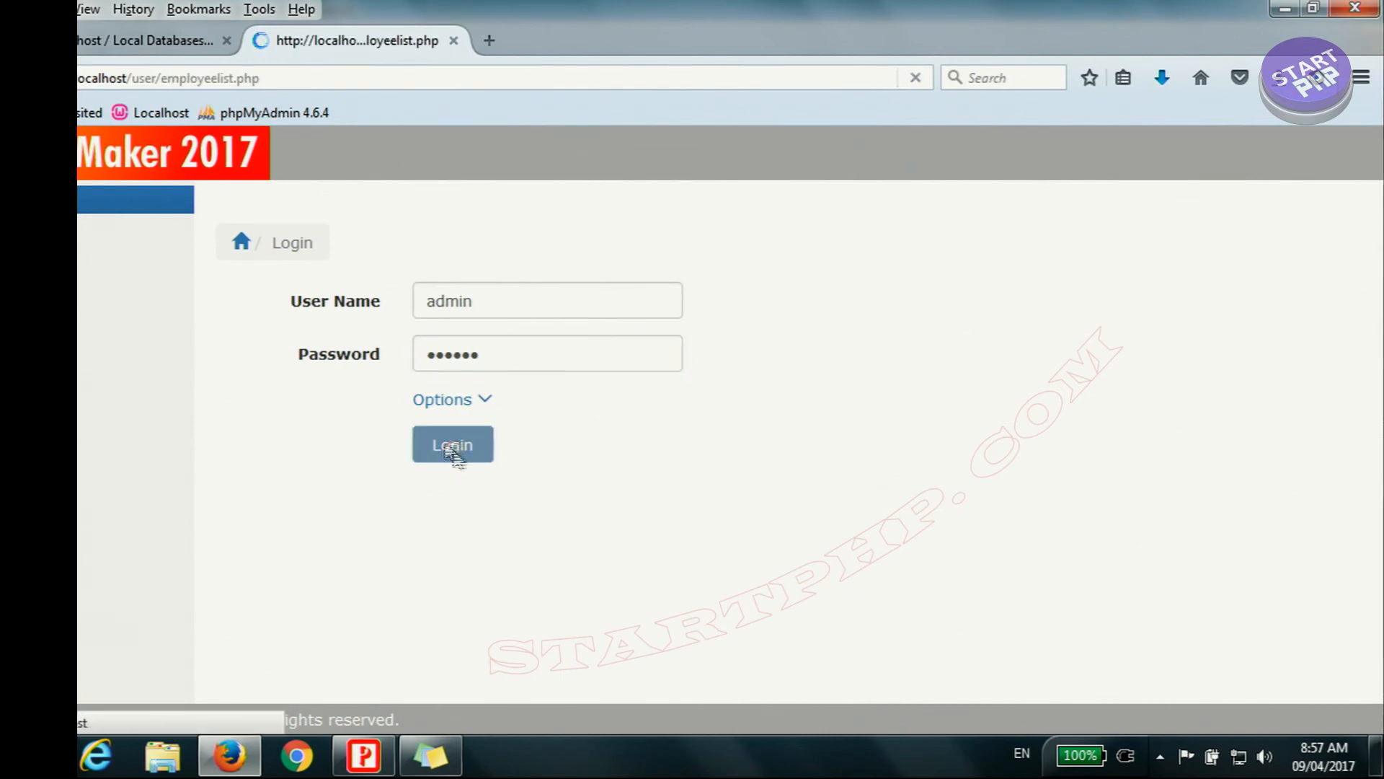
Step: Grant the Clerk user level Add/Copy permission on the products table and update its permissions
{"action": "left_click", "coordinate": [93, 315]}
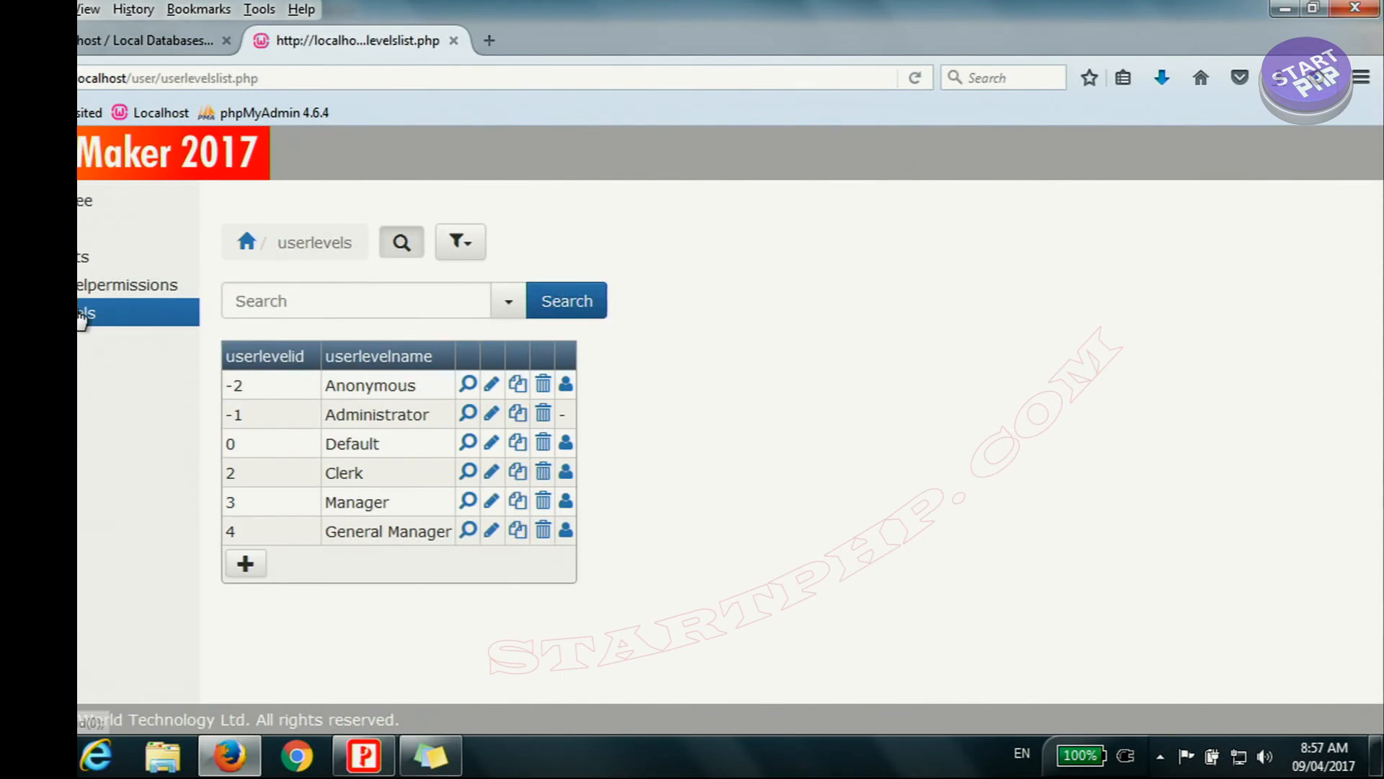
{"action": "left_click", "coordinate": [566, 473]}
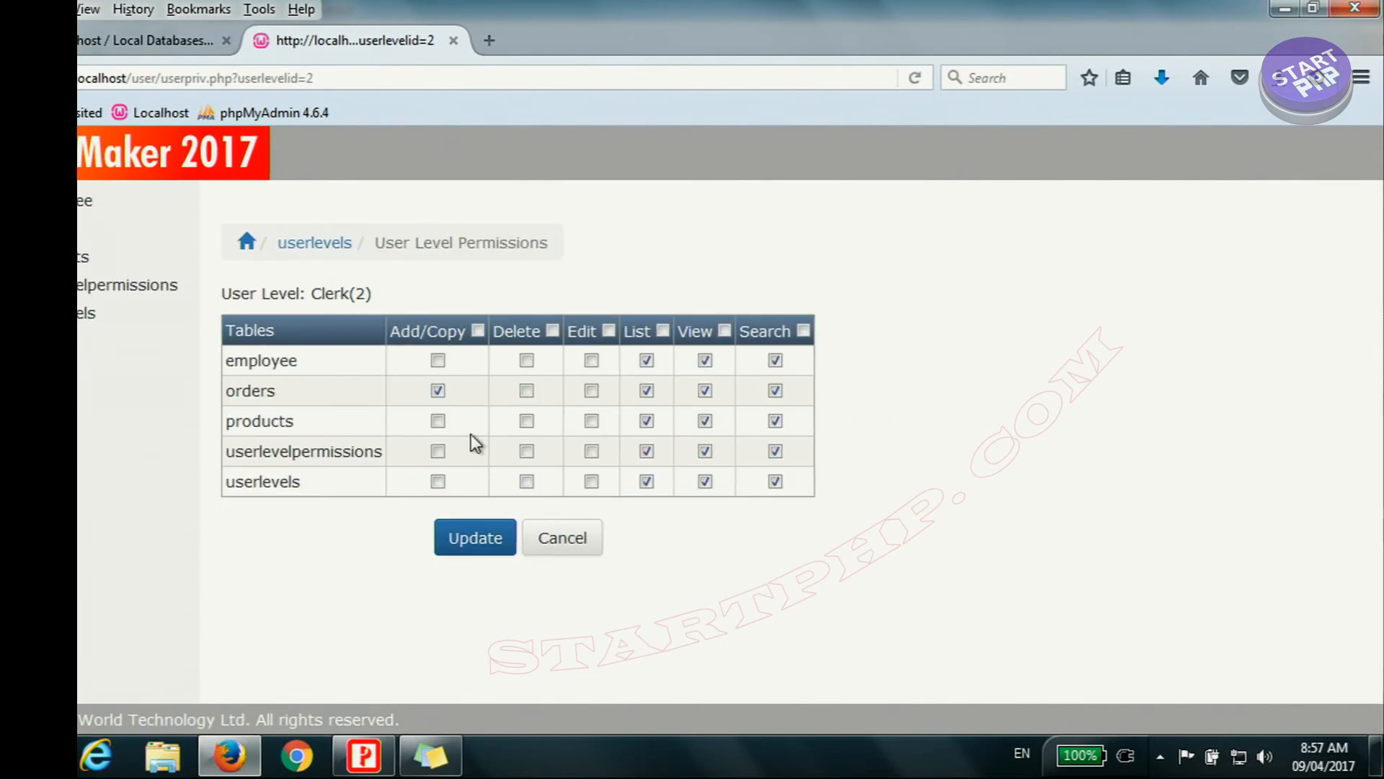
{"action": "left_click", "coordinate": [438, 421]}
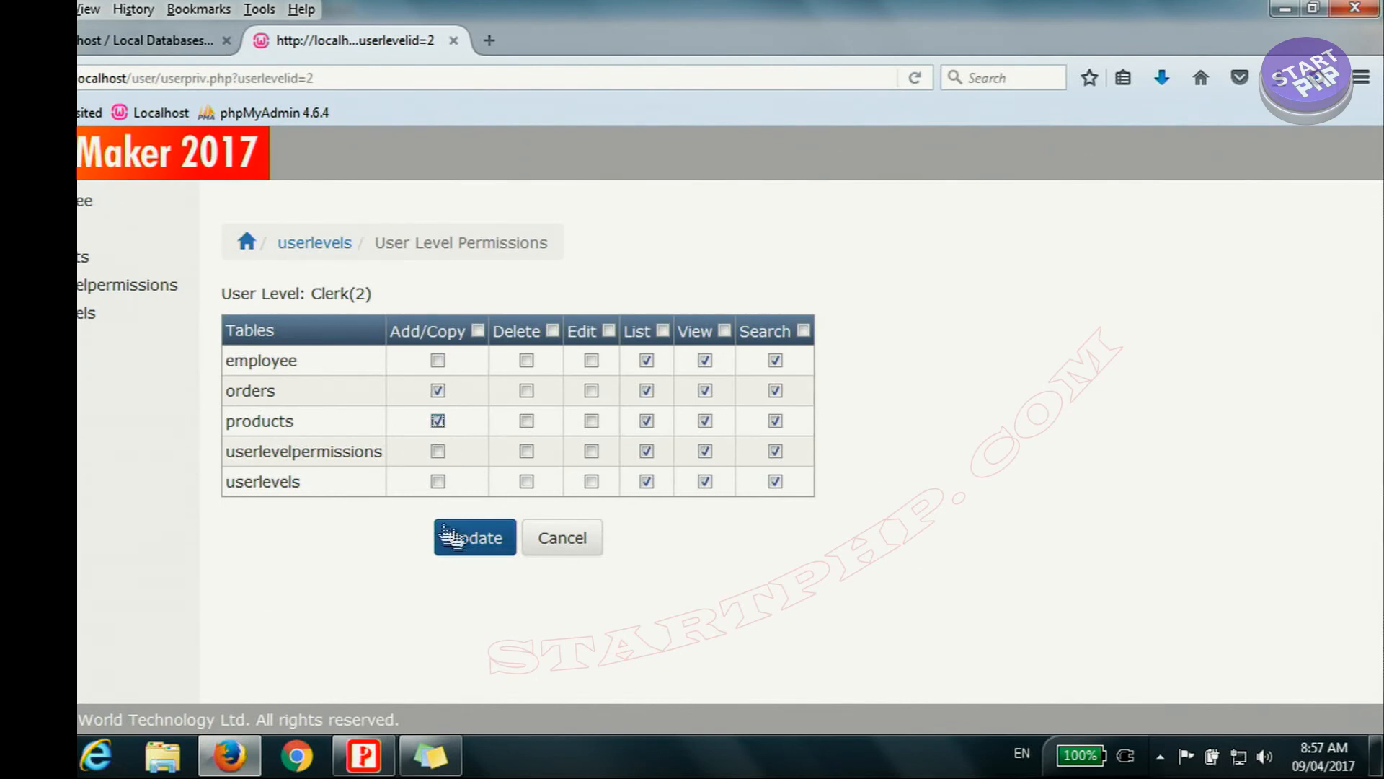
{"action": "left_click", "coordinate": [477, 541]}
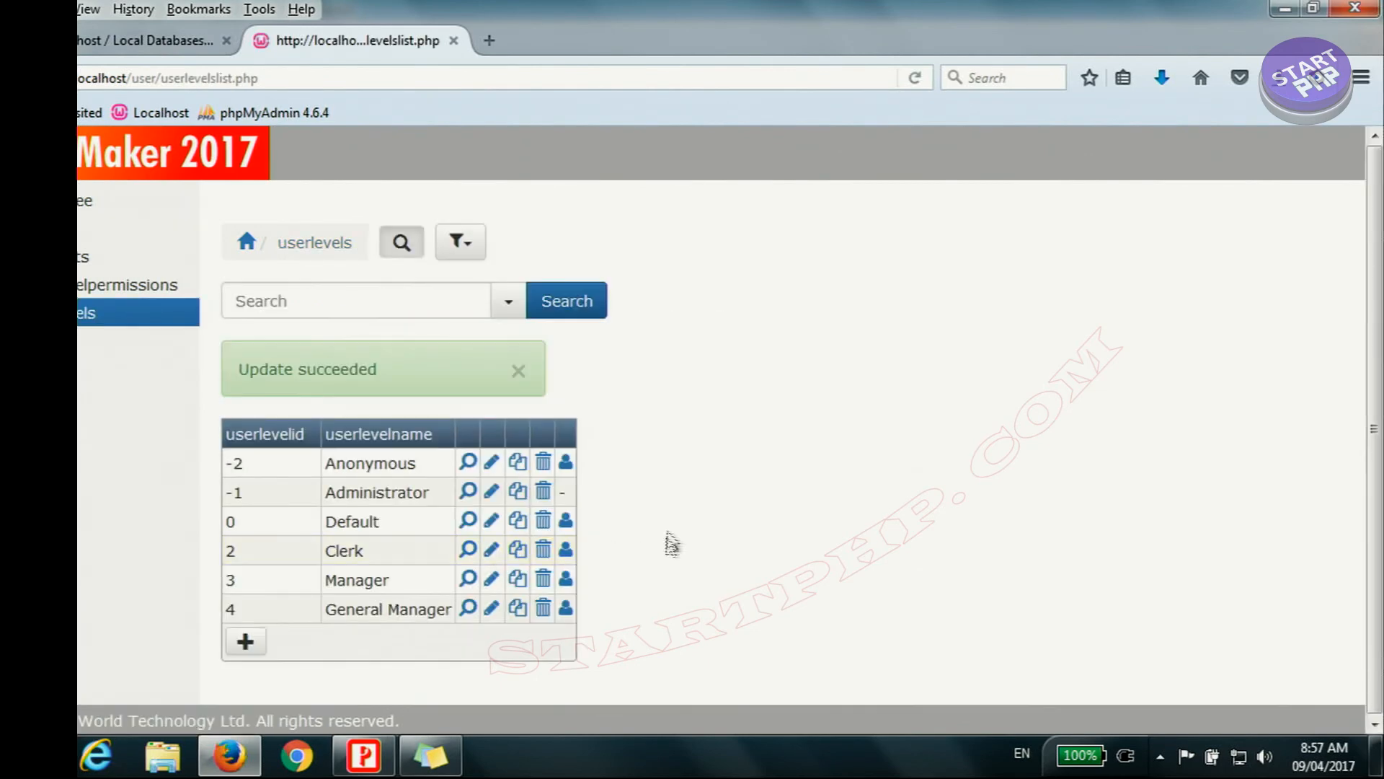
Step: Log out and log back in with the Clerk-level employee's user name and password
{"action": "left_click", "coordinate": [79, 340]}
{"action": "left_click", "coordinate": [482, 303]}
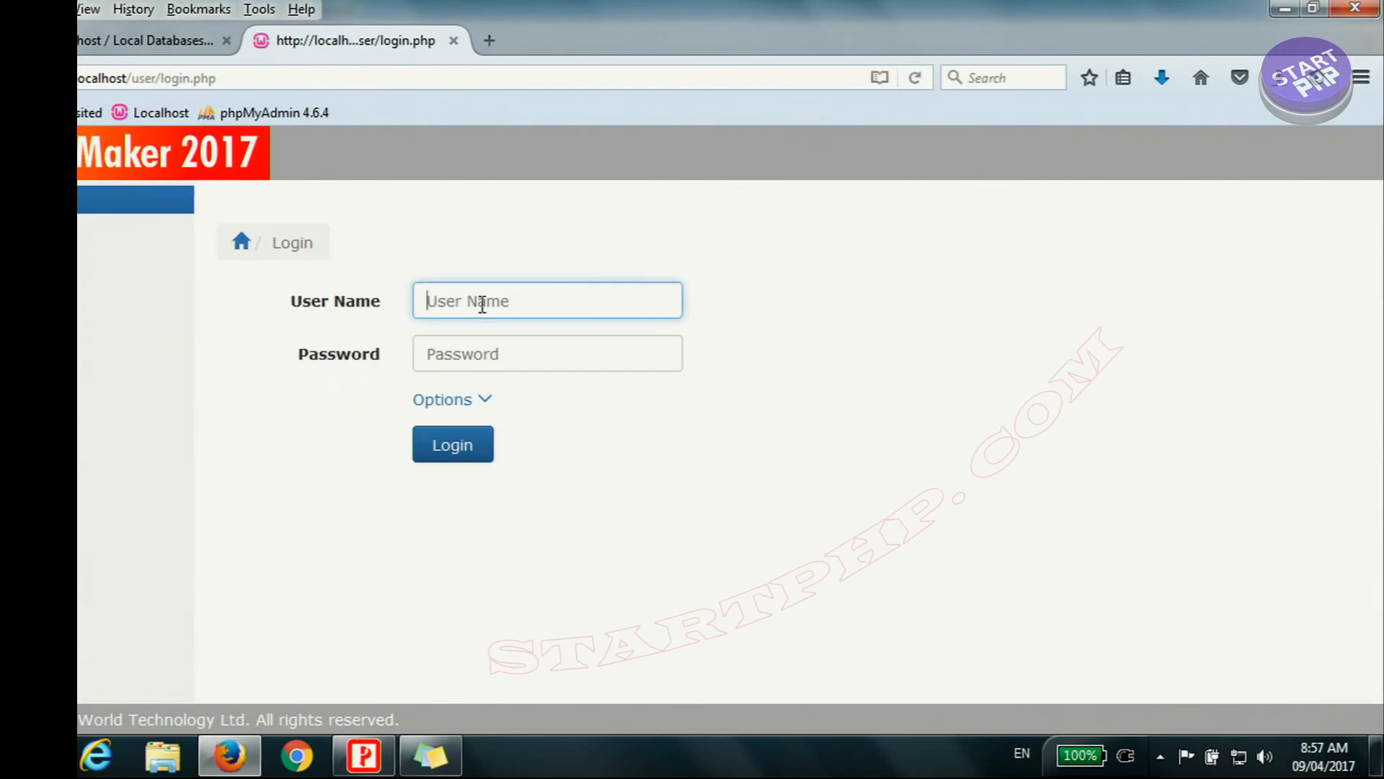
{"action": "type", "text": "jamal"}
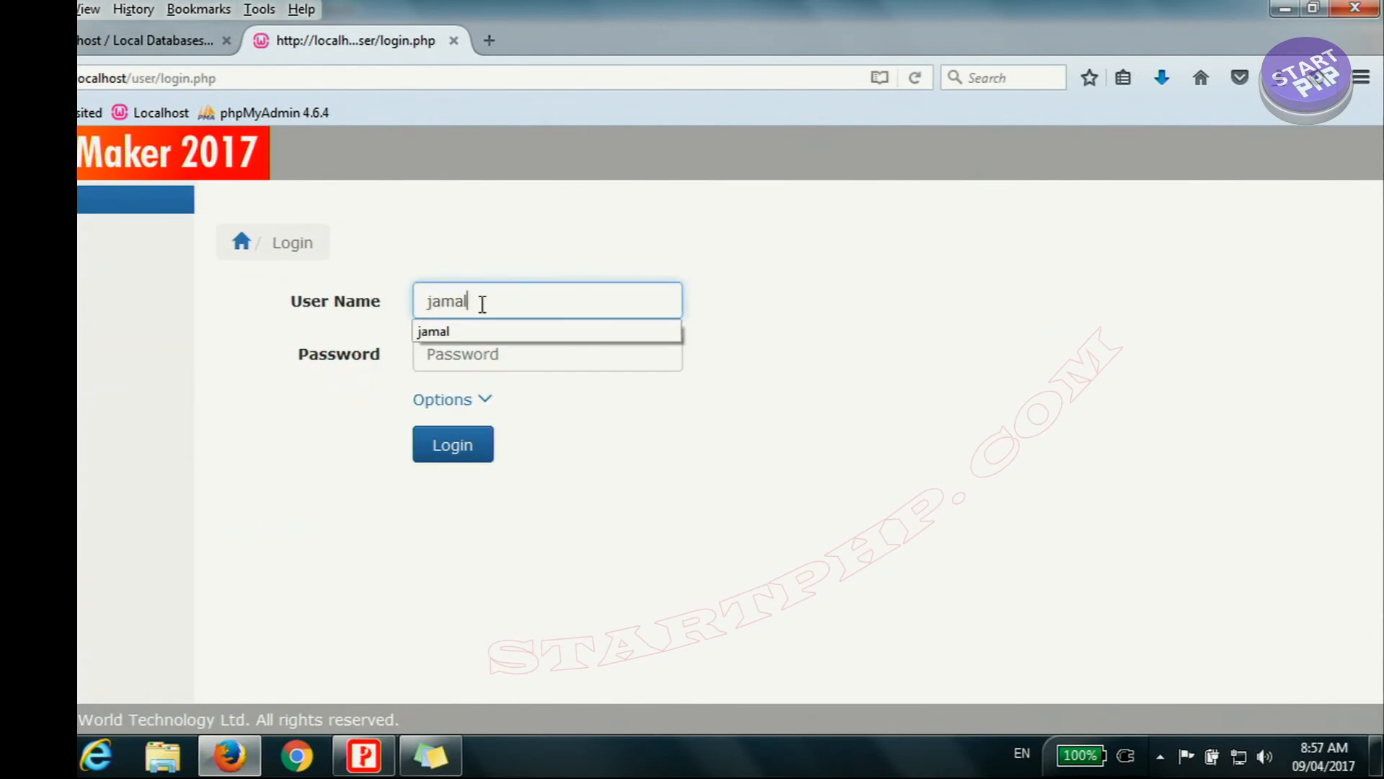
{"action": "left_click", "coordinate": [504, 347]}
{"action": "key", "text": "ctrl+v"}
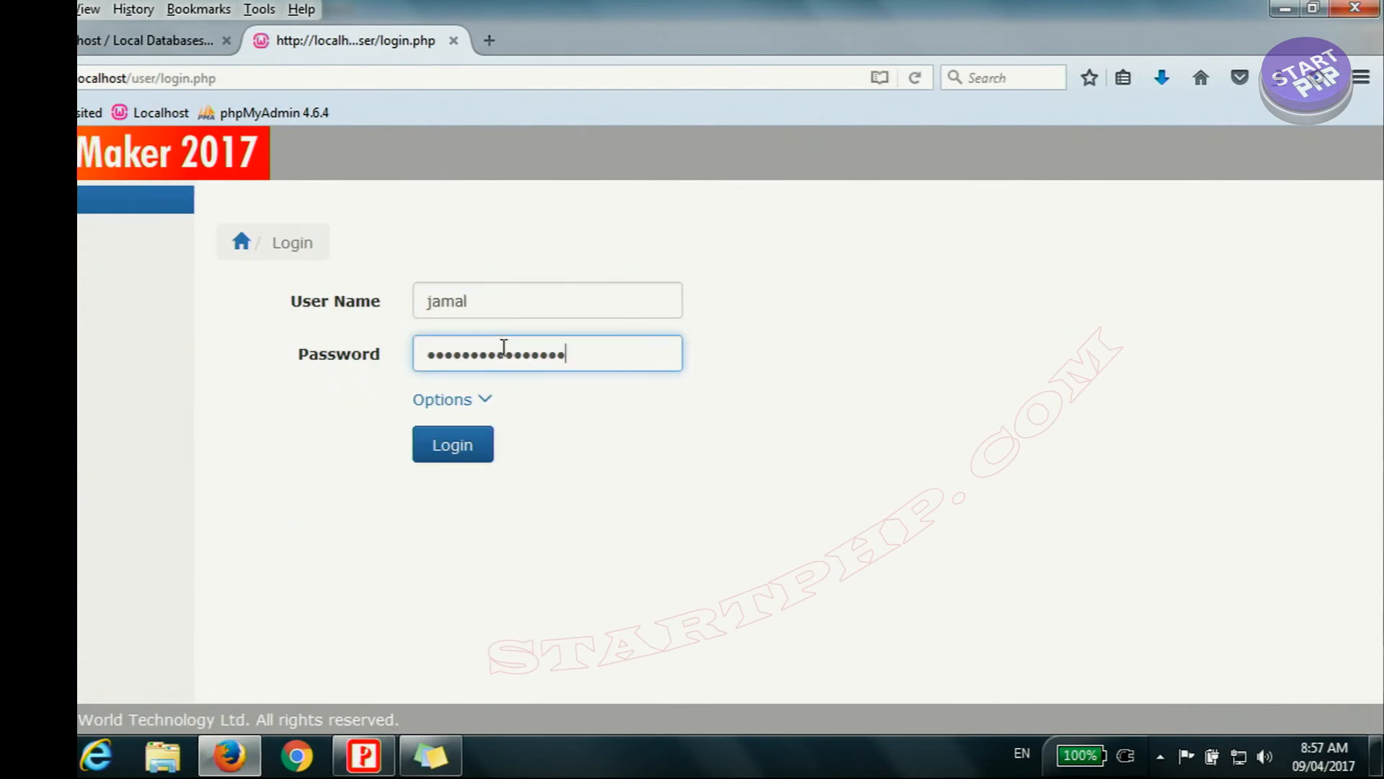
{"action": "left_click", "coordinate": [450, 455]}
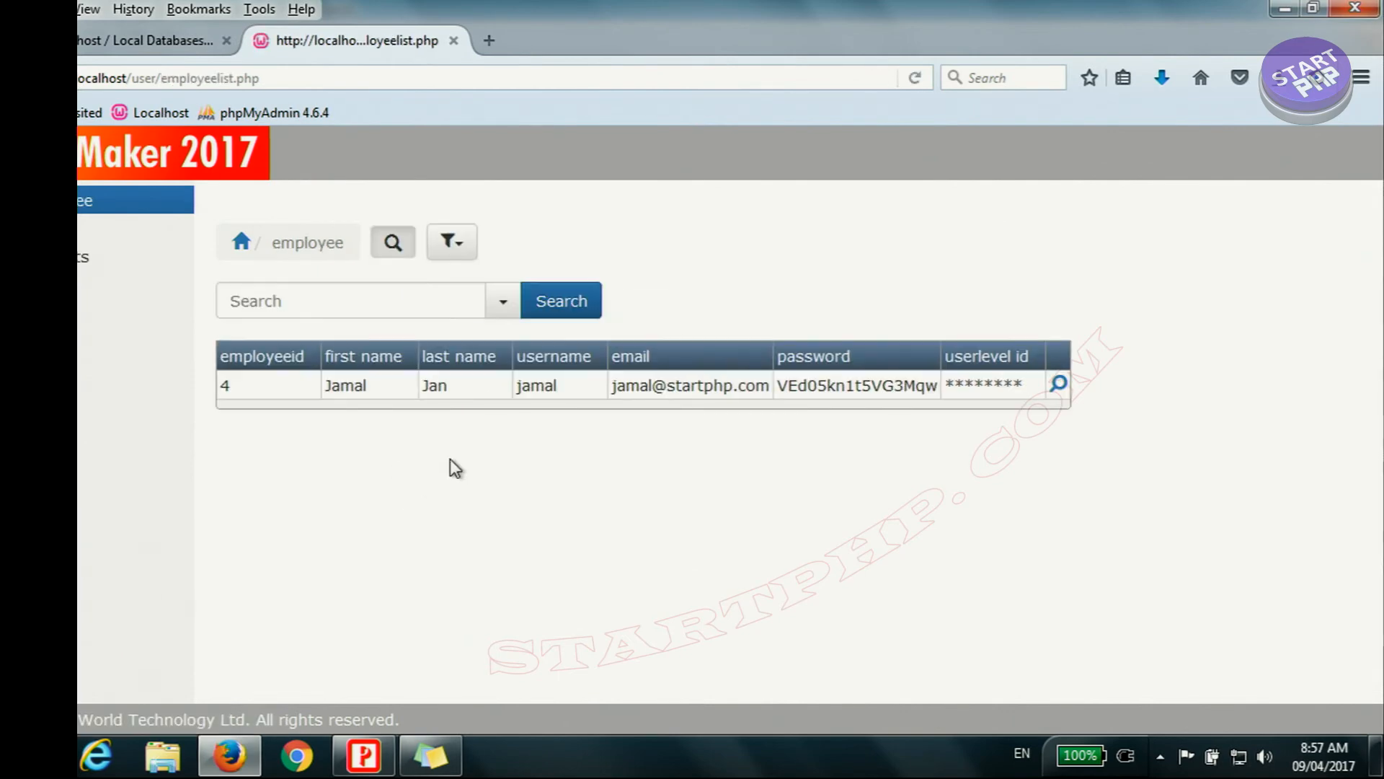
Step: Add a product titled LG G5 mobile phone with price 750 and quantity 130
{"action": "left_click", "coordinate": [87, 265]}
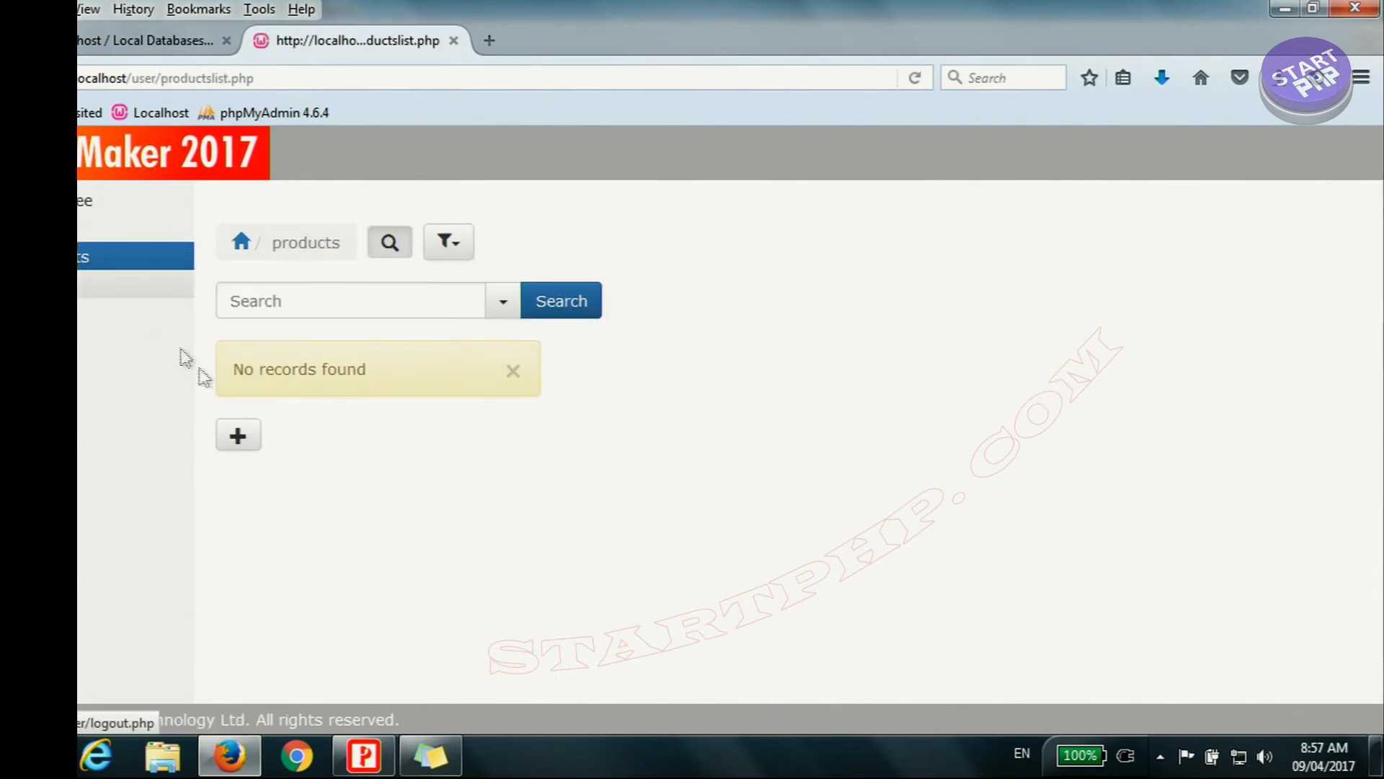
{"action": "left_click", "coordinate": [238, 441]}
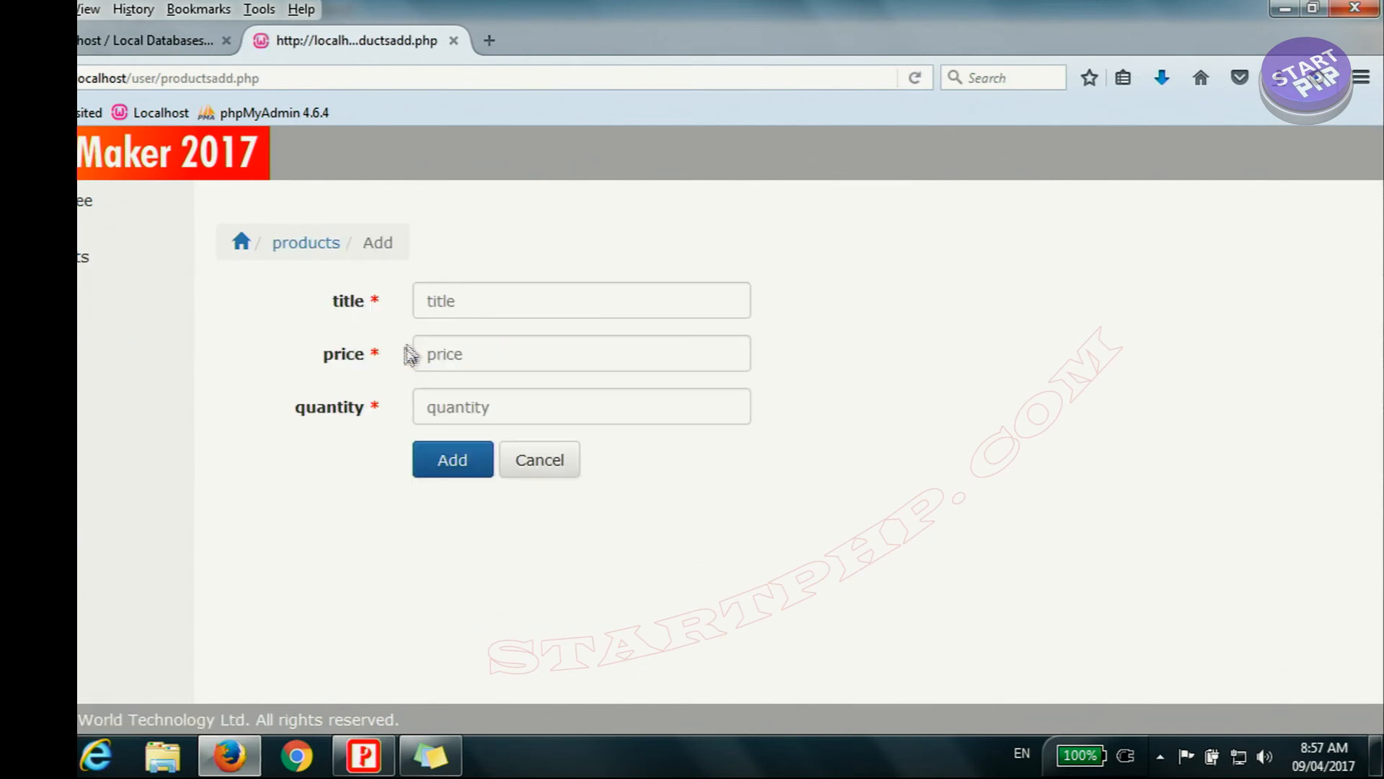
{"action": "left_click", "coordinate": [478, 306]}
{"action": "type", "text": "LG G5 mobile phone"}
{"action": "left_click", "coordinate": [519, 355]}
{"action": "type", "text": "750"}
{"action": "left_click", "coordinate": [571, 408]}
{"action": "type", "text": "130"}
{"action": "left_click", "coordinate": [448, 458]}
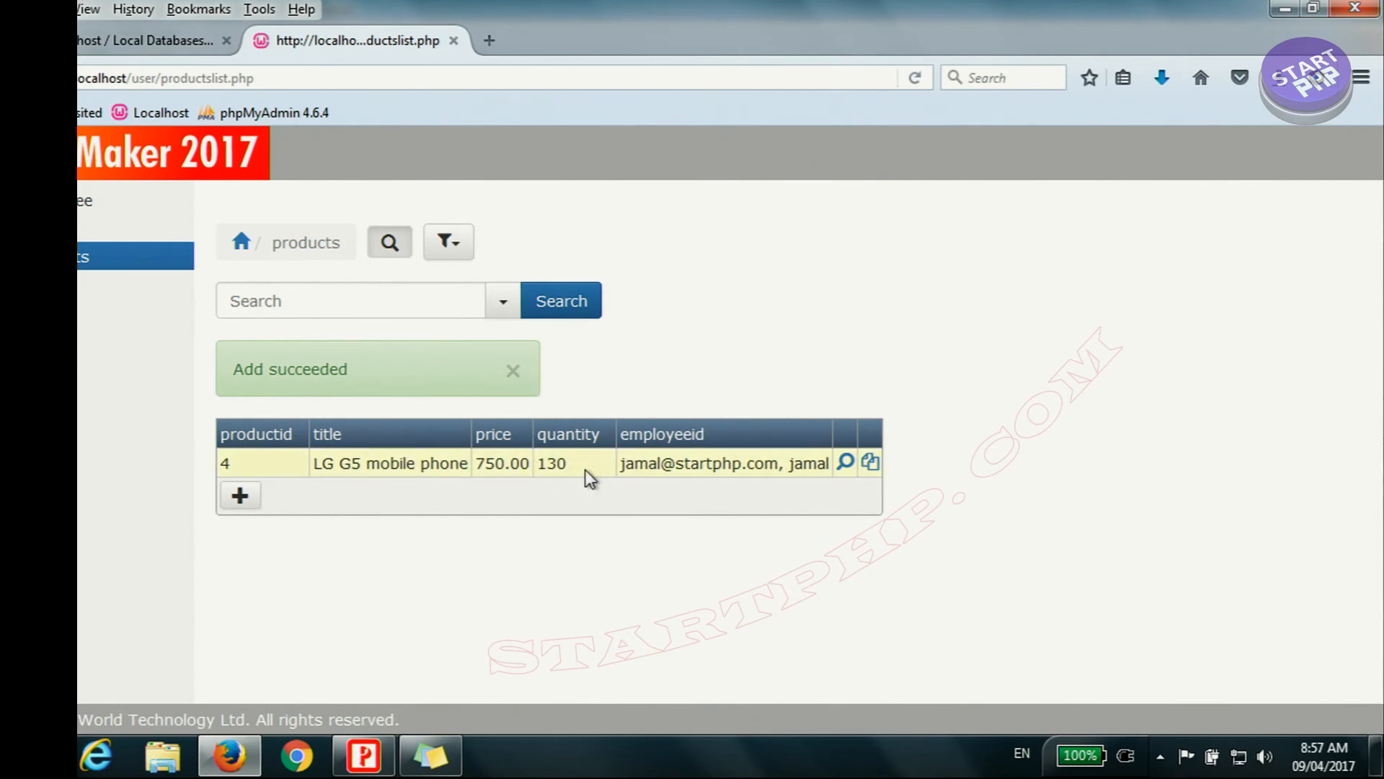
Step: Add an order for the LG G5 mobile phone with quantity 2
{"action": "left_click", "coordinate": [108, 228]}
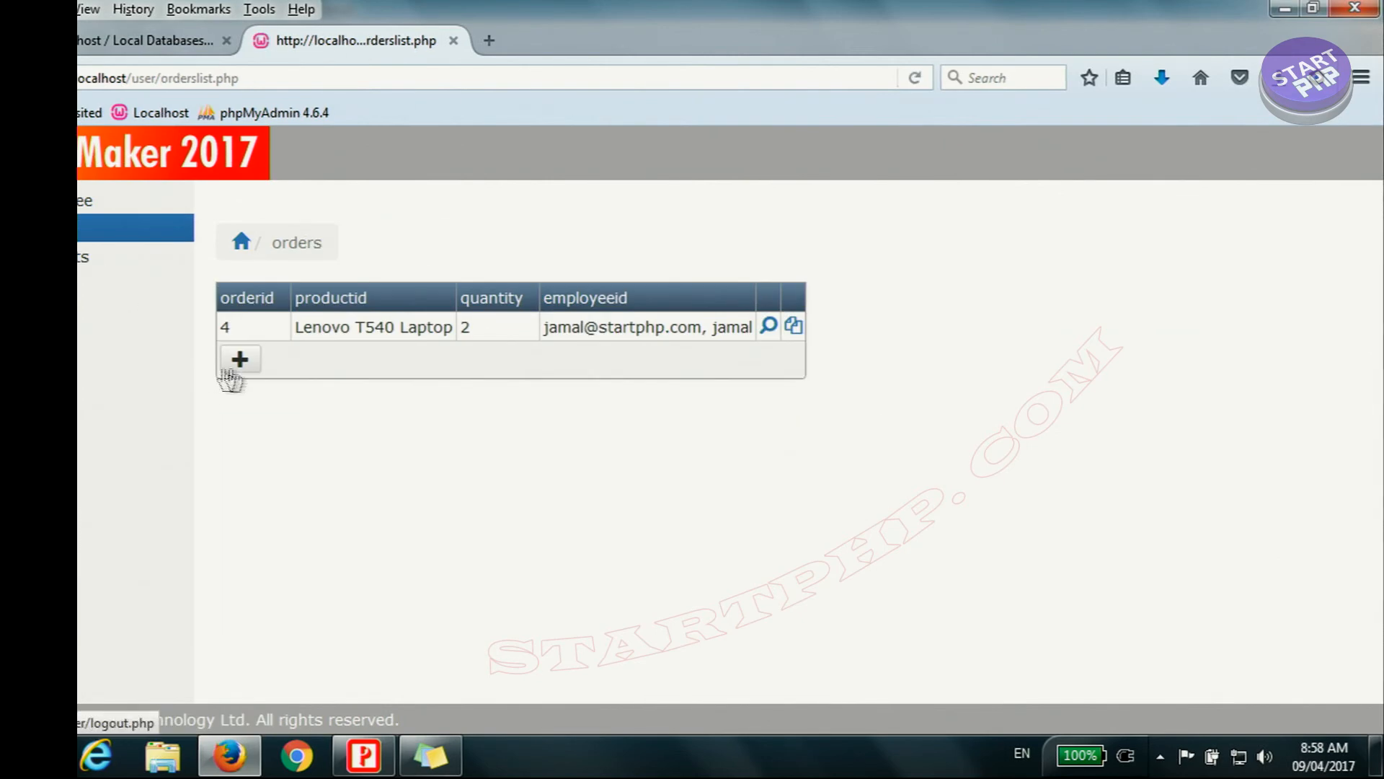
{"action": "left_click", "coordinate": [238, 360]}
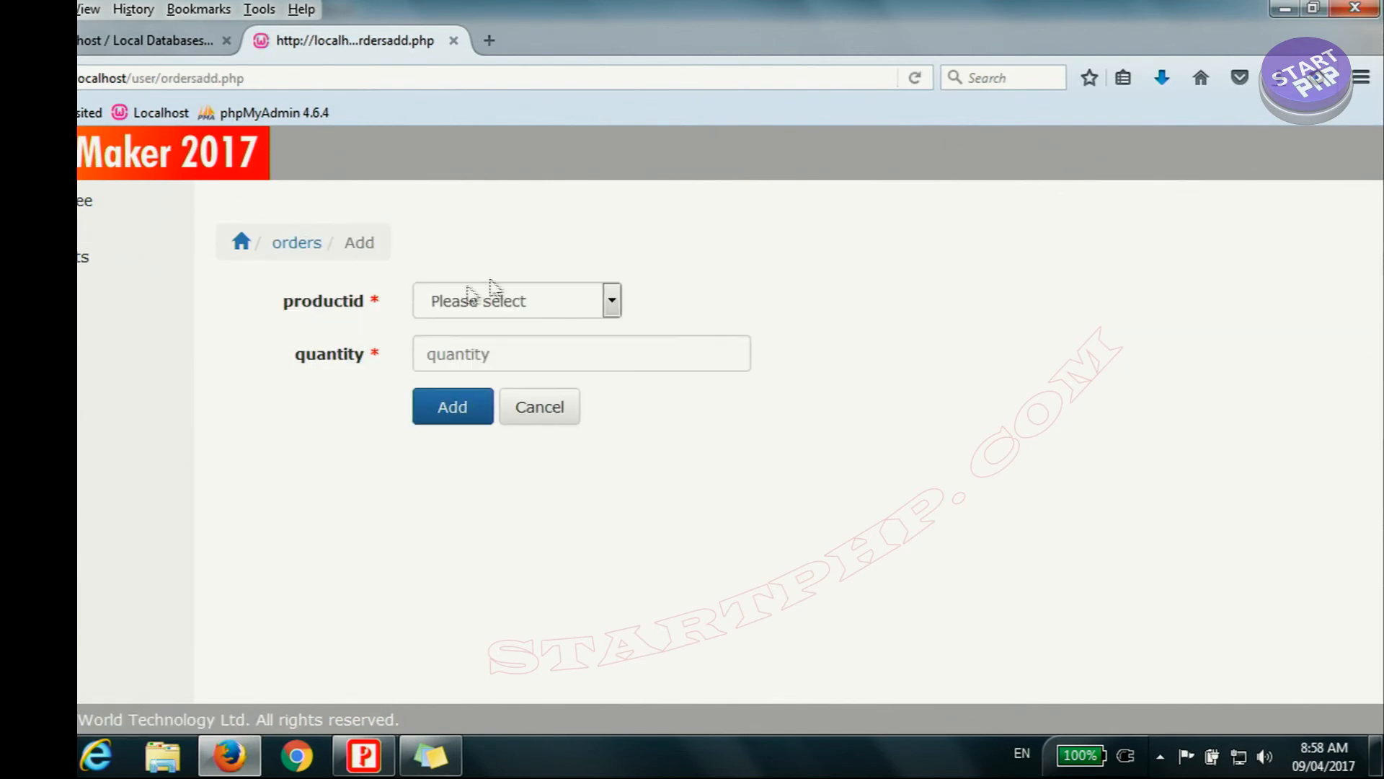
{"action": "left_click", "coordinate": [524, 307]}
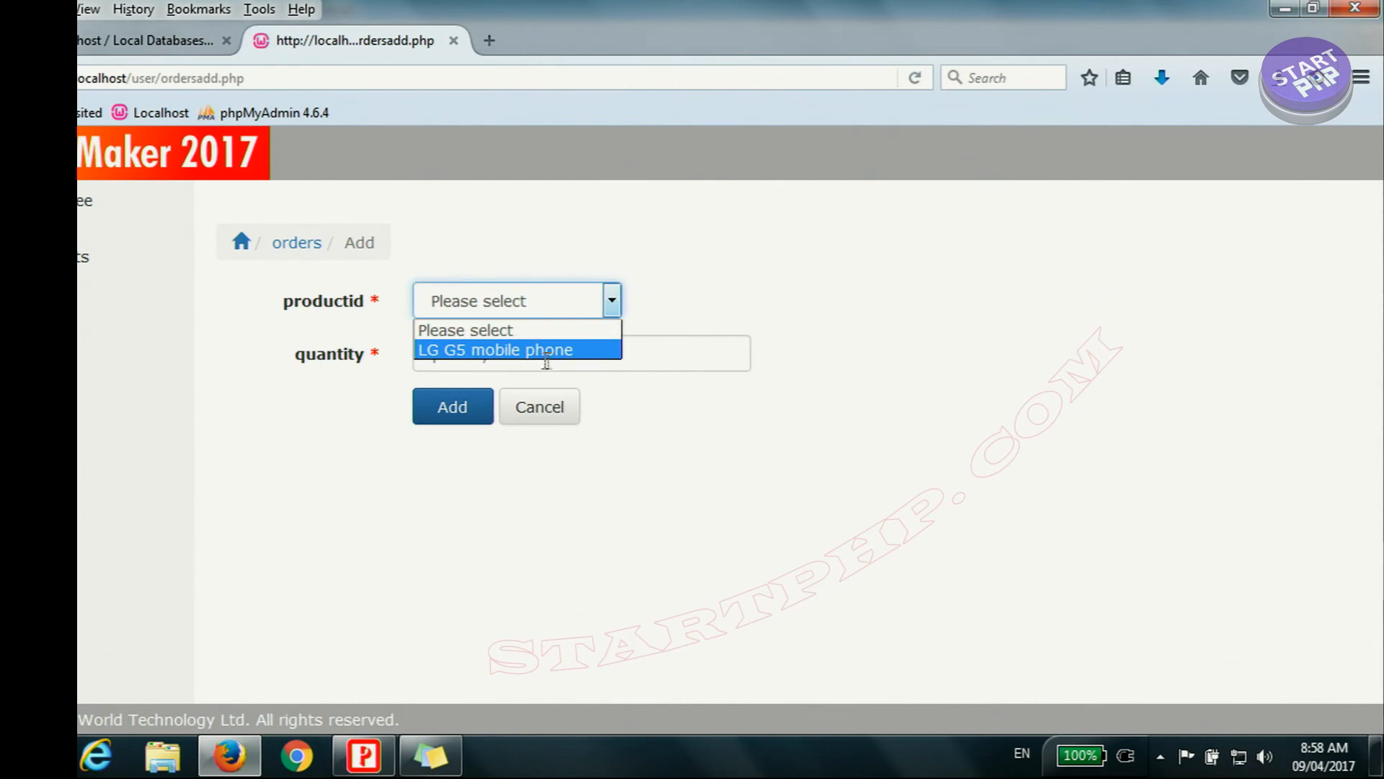
{"action": "left_click", "coordinate": [486, 349]}
{"action": "left_click", "coordinate": [488, 351]}
{"action": "type", "text": "2"}
{"action": "left_click", "coordinate": [461, 451]}
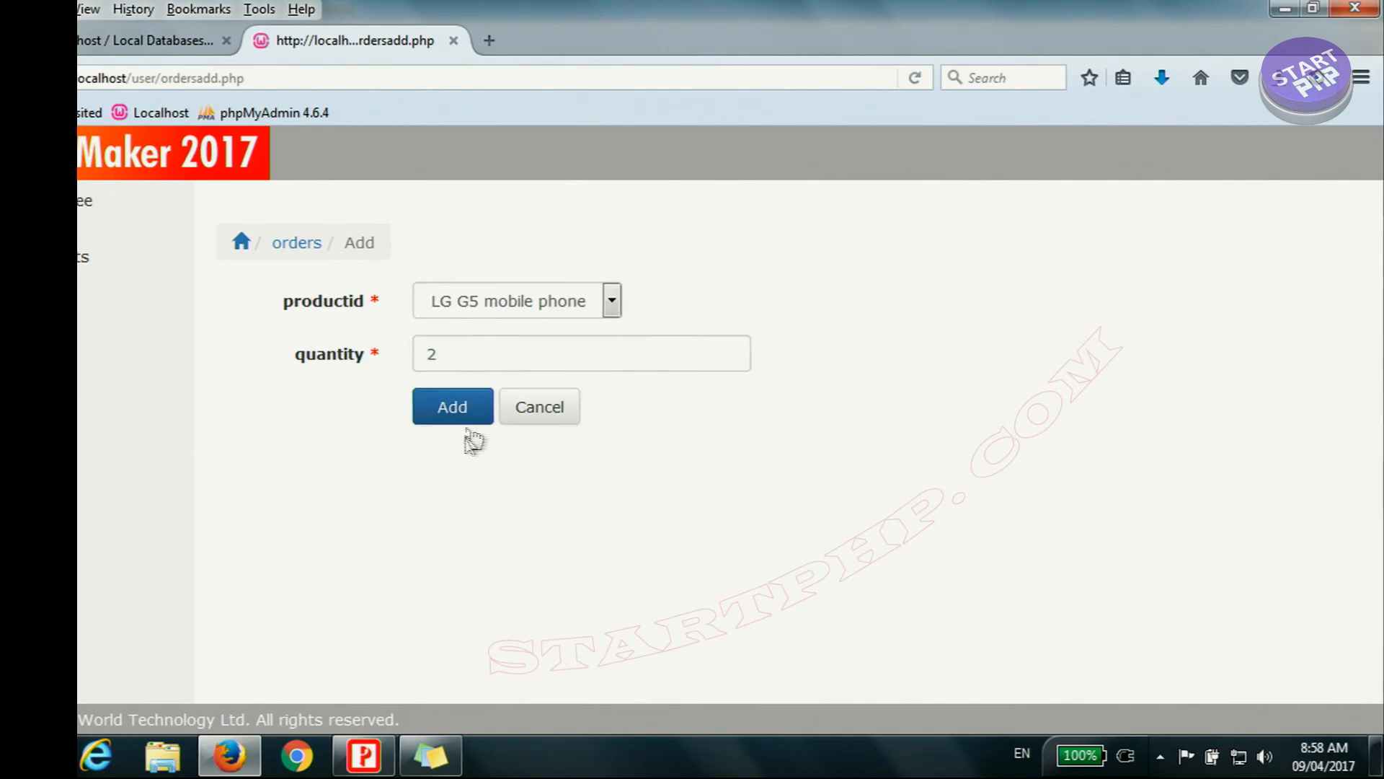
{"action": "left_click", "coordinate": [448, 405]}
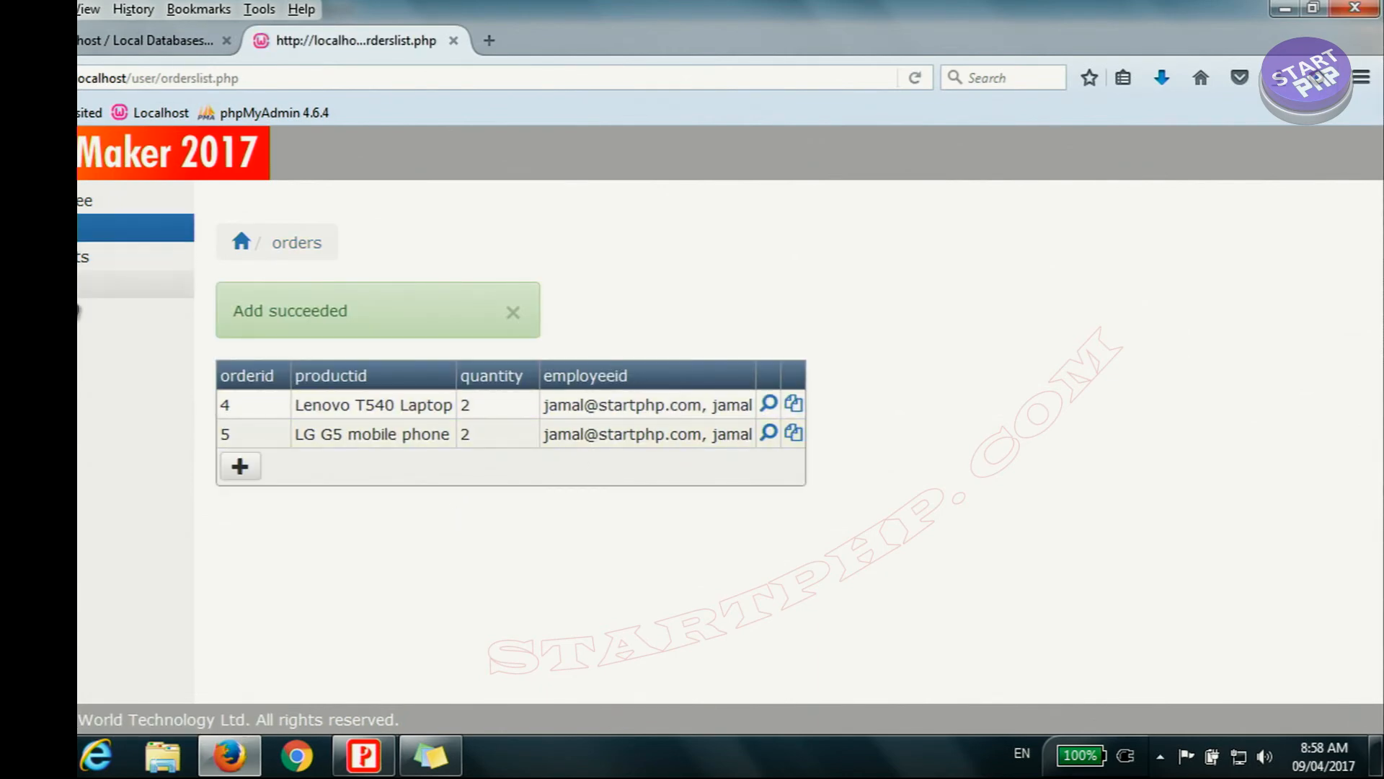
Step: Log out of the clerk account and return to the admin account by entering its user name and password
{"action": "left_click", "coordinate": [90, 284]}
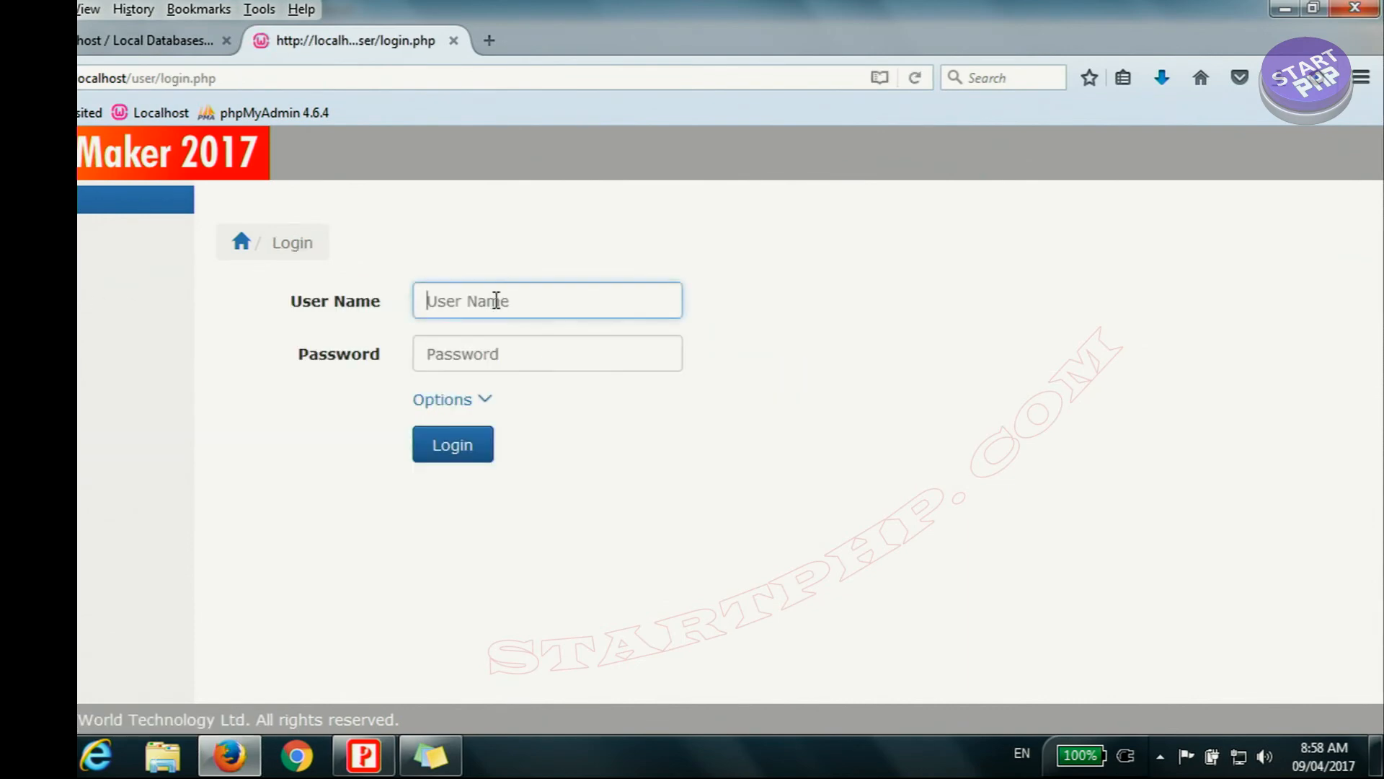
{"action": "type", "text": "admin"}
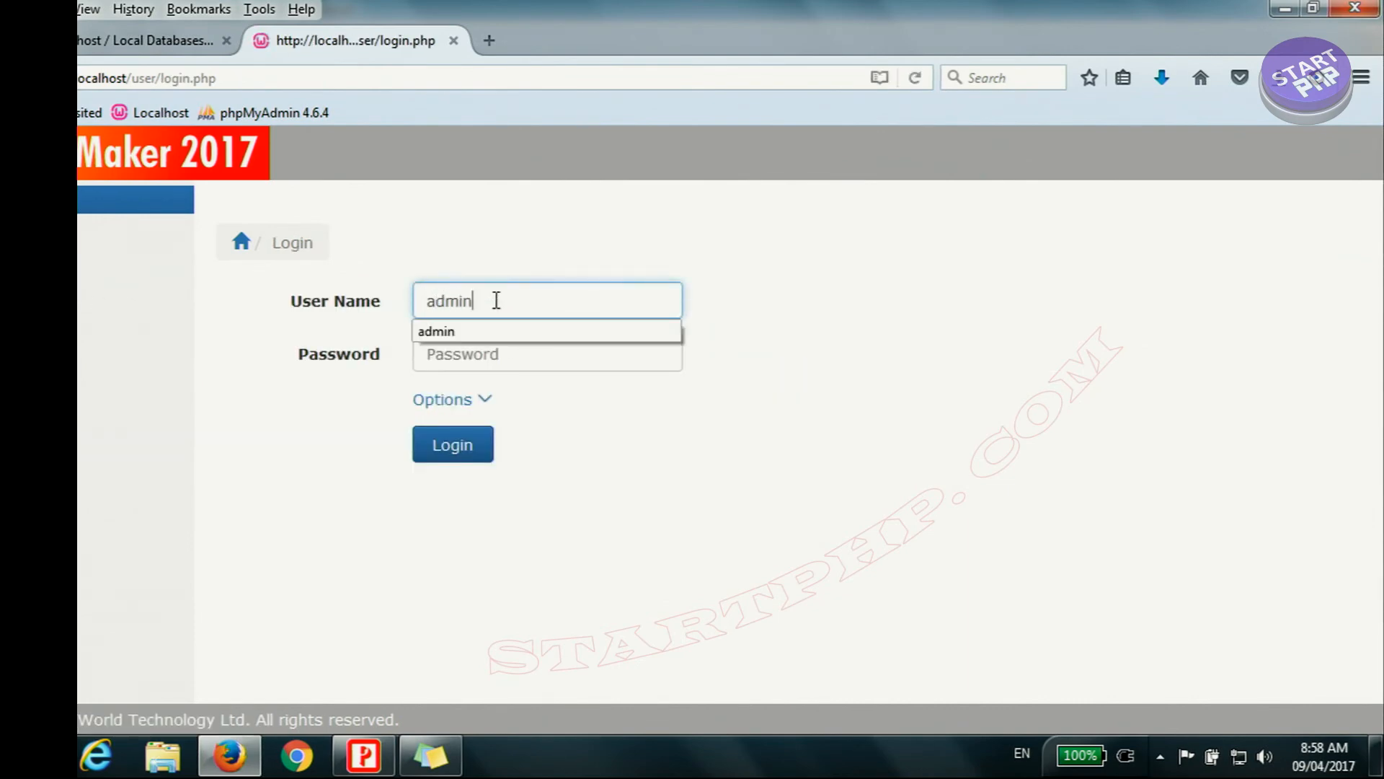
{"action": "left_click", "coordinate": [496, 353]}
{"action": "type", "text": "adm"}
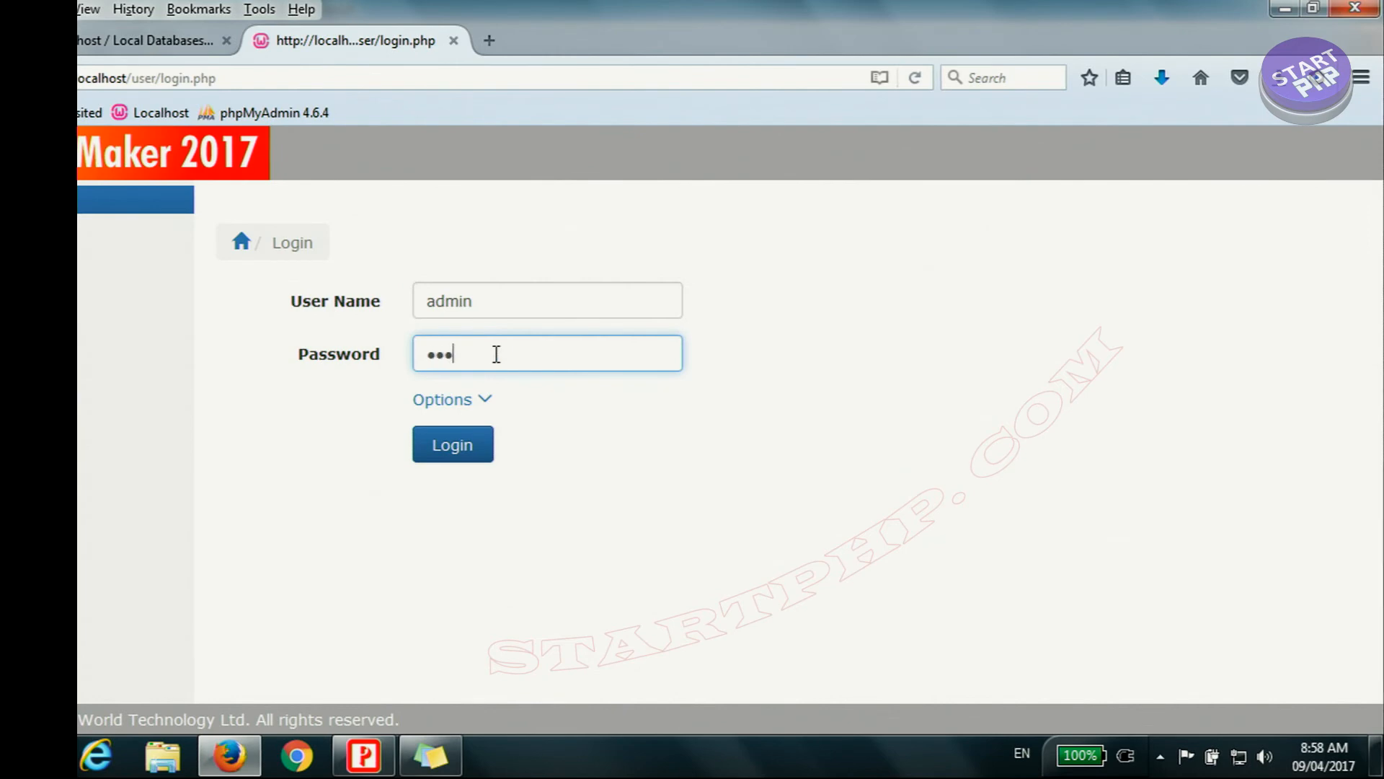
{"action": "type", "text": "in"}
{"action": "left_click", "coordinate": [468, 444]}
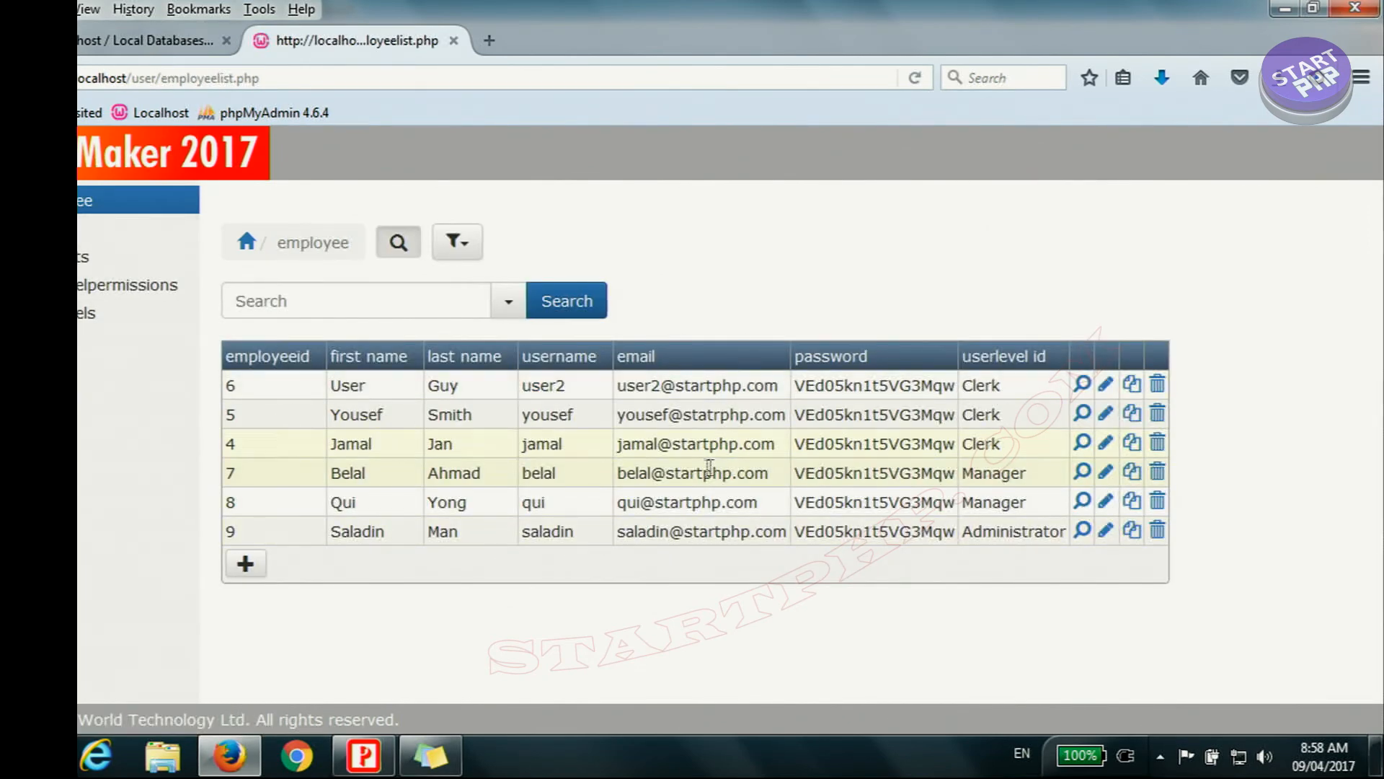
Step: Check the employeeid values of all orders, then the user levels and employee list for a Manager-level username
{"action": "left_click", "coordinate": [134, 228]}
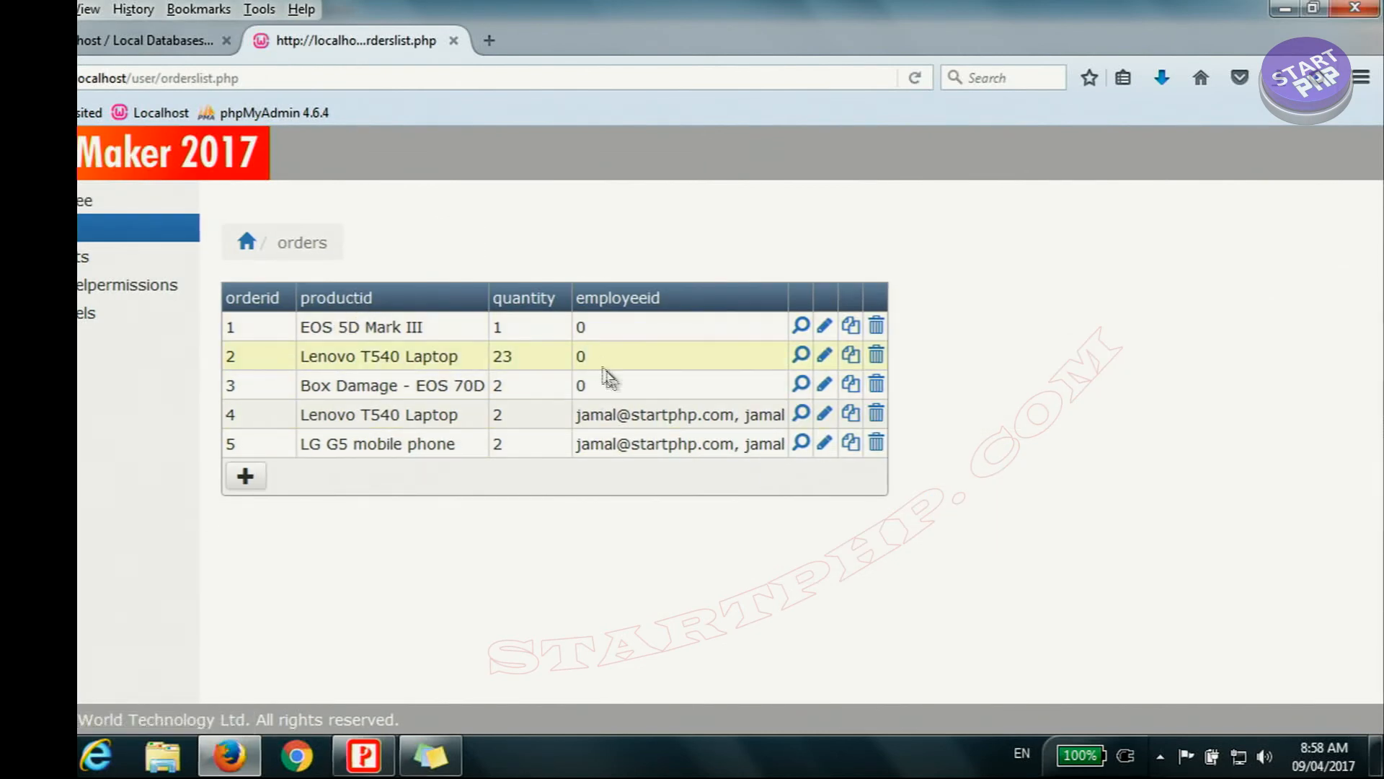
{"action": "left_click_drag", "start_coordinate": [612, 402], "coordinate": [349, 326]}
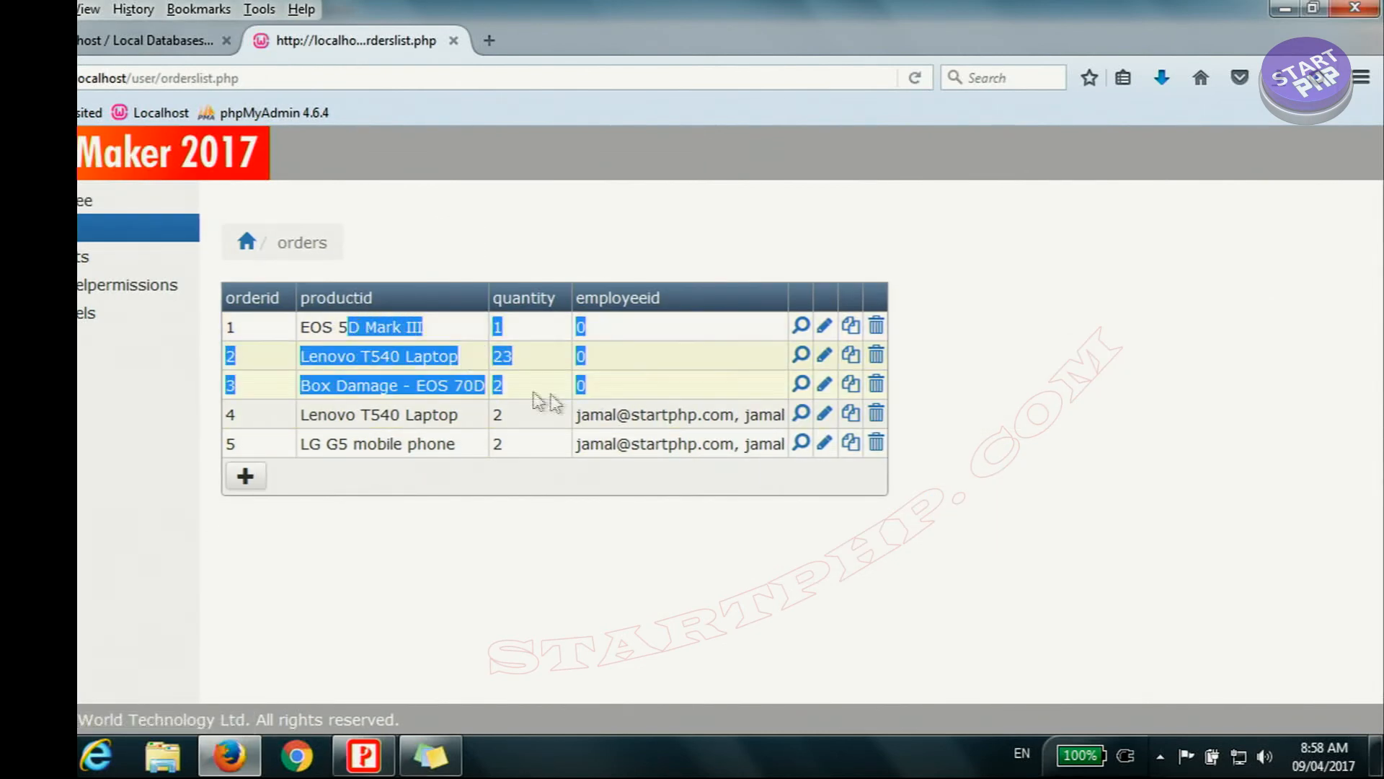
{"action": "left_click", "coordinate": [627, 422]}
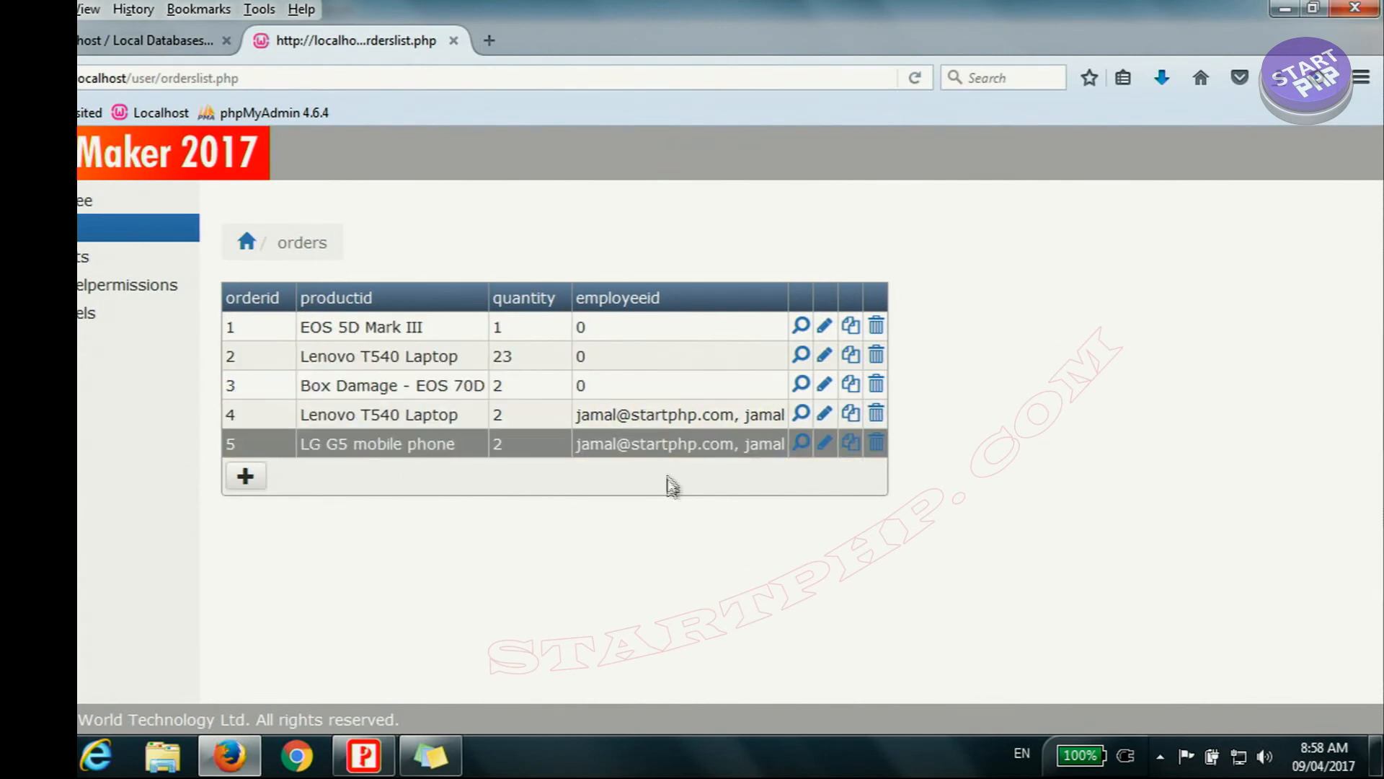
{"action": "left_click", "coordinate": [137, 313]}
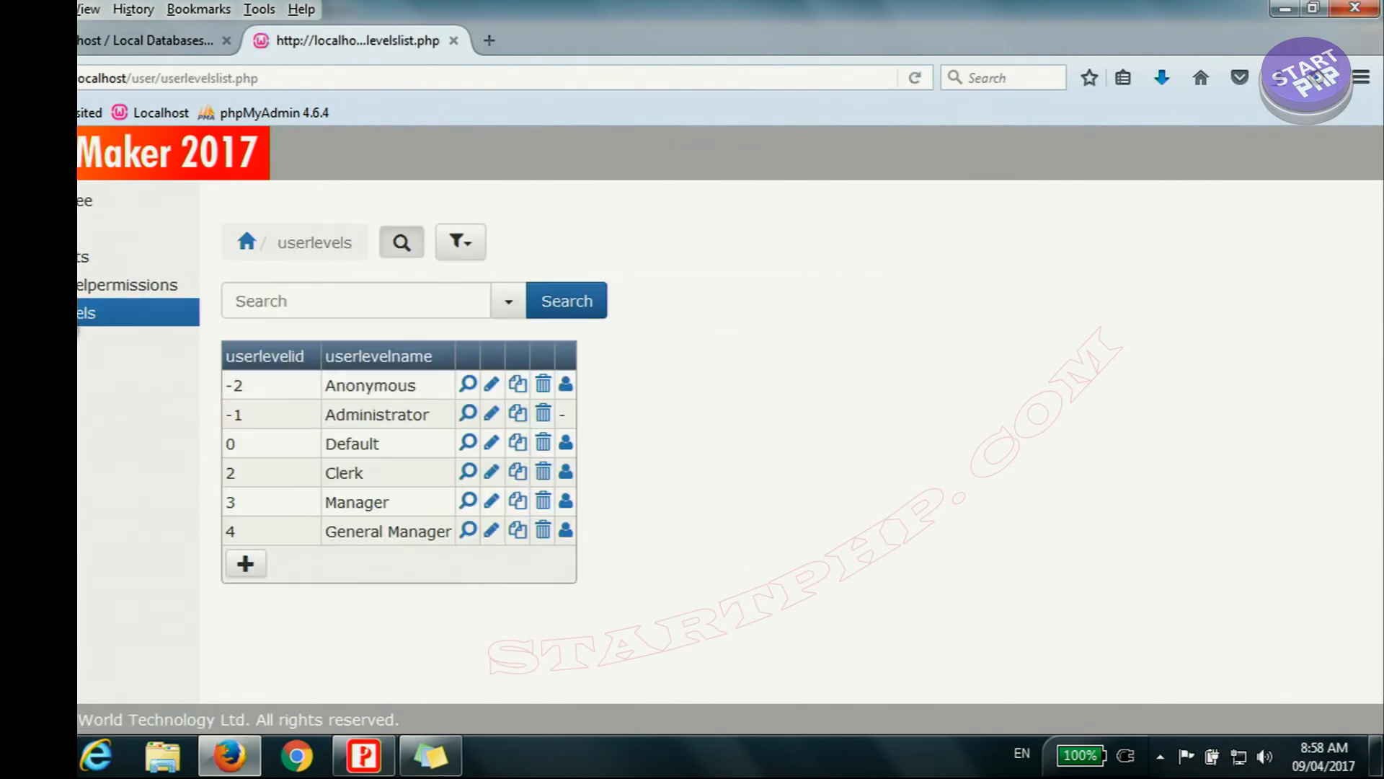
{"action": "left_click", "coordinate": [116, 200]}
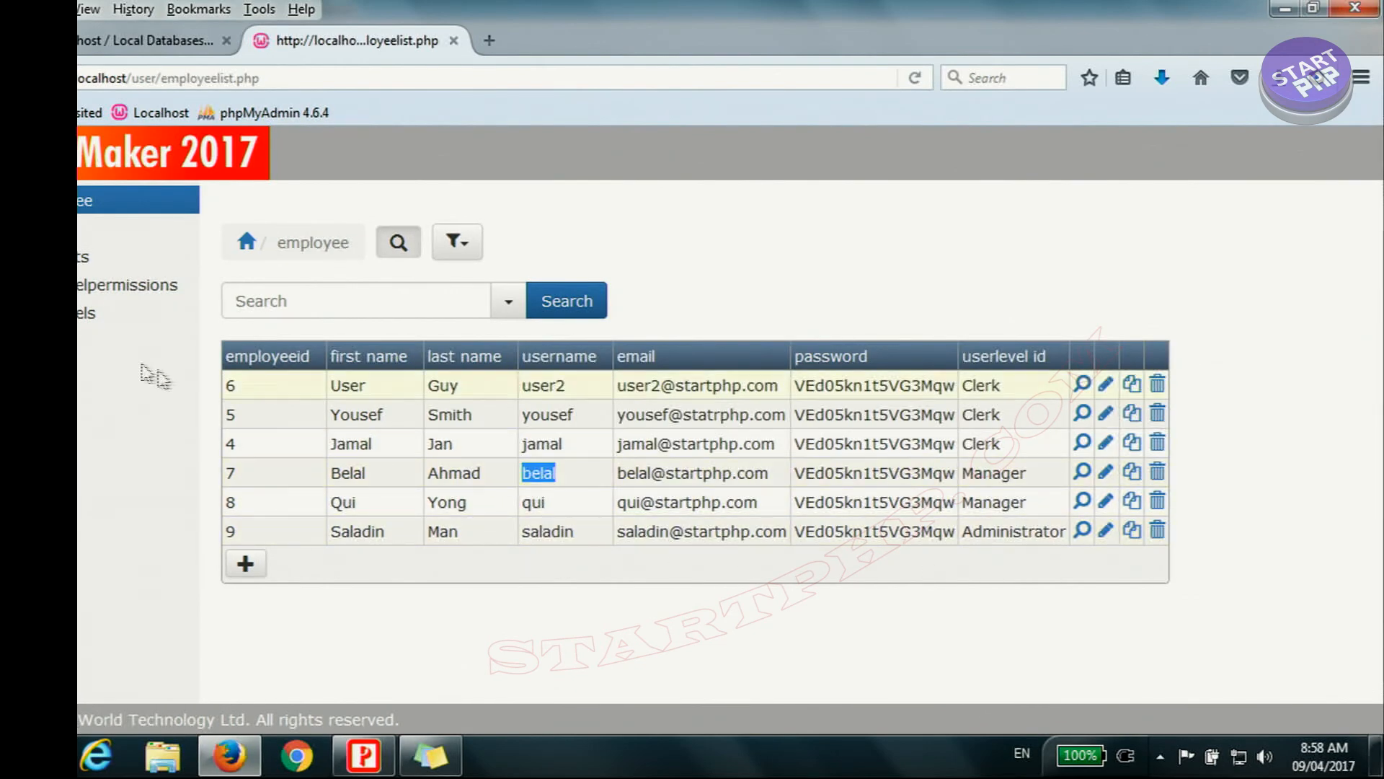
Step: Log out and log in with a Manager-level employee's user name and password
{"action": "left_click", "coordinate": [137, 340]}
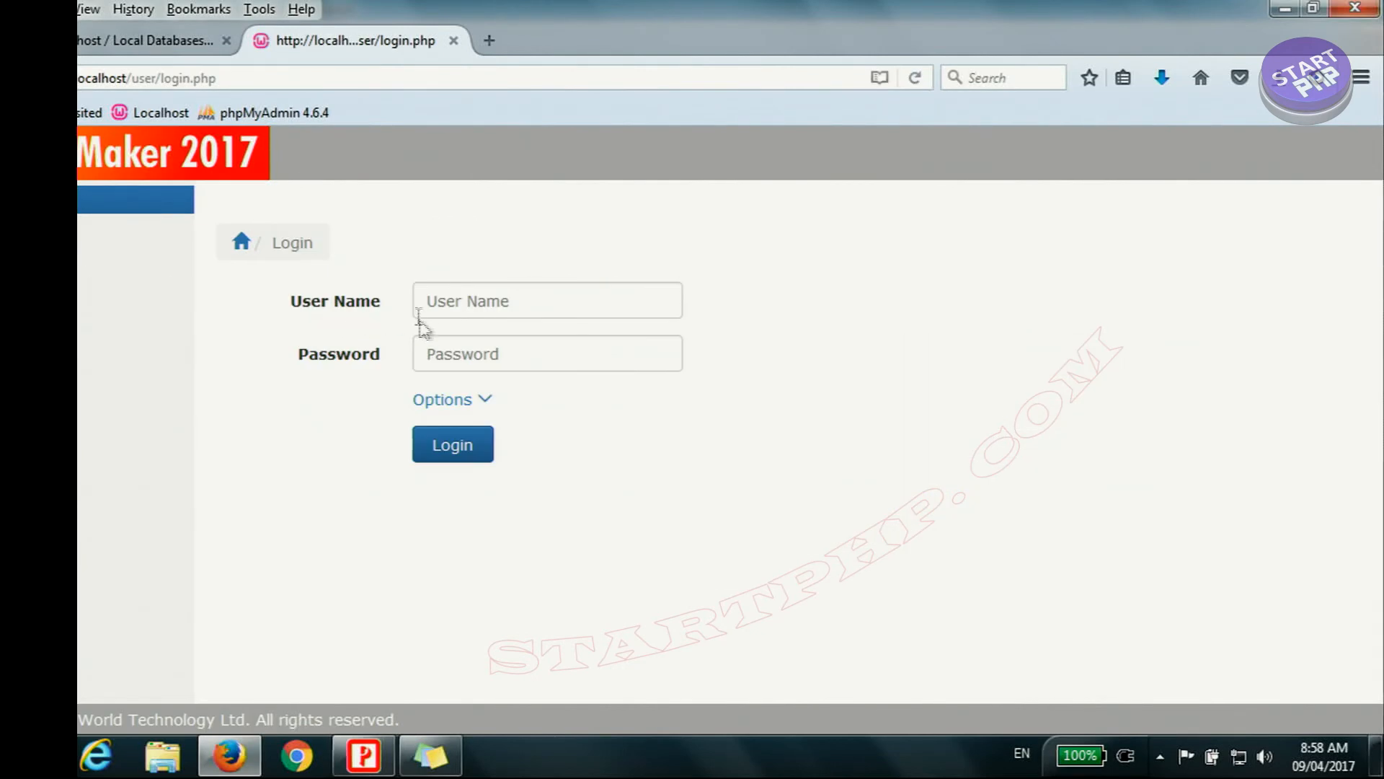
{"action": "left_click", "coordinate": [478, 306]}
{"action": "type", "text": "belal"}
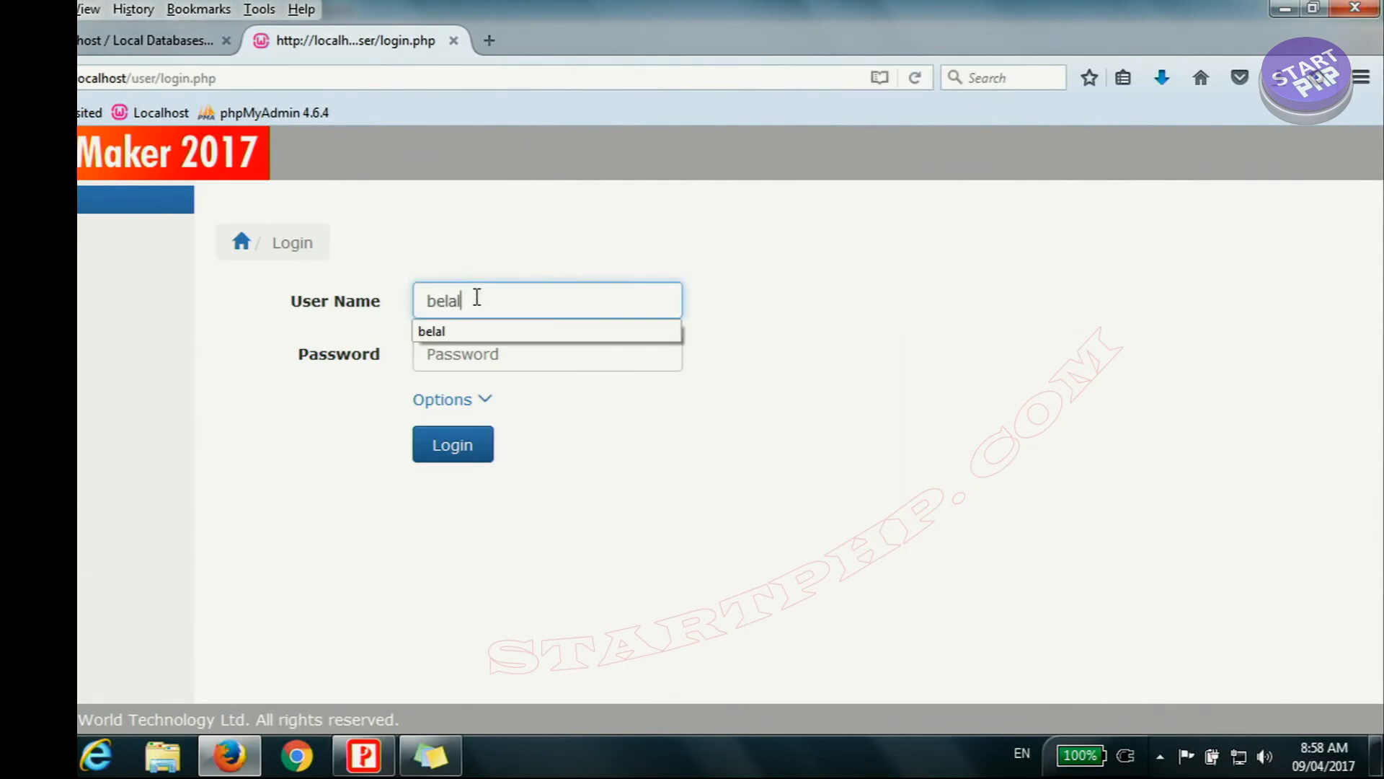
{"action": "left_click", "coordinate": [522, 355]}
{"action": "type", "text": "****************"}
{"action": "left_click", "coordinate": [470, 451]}
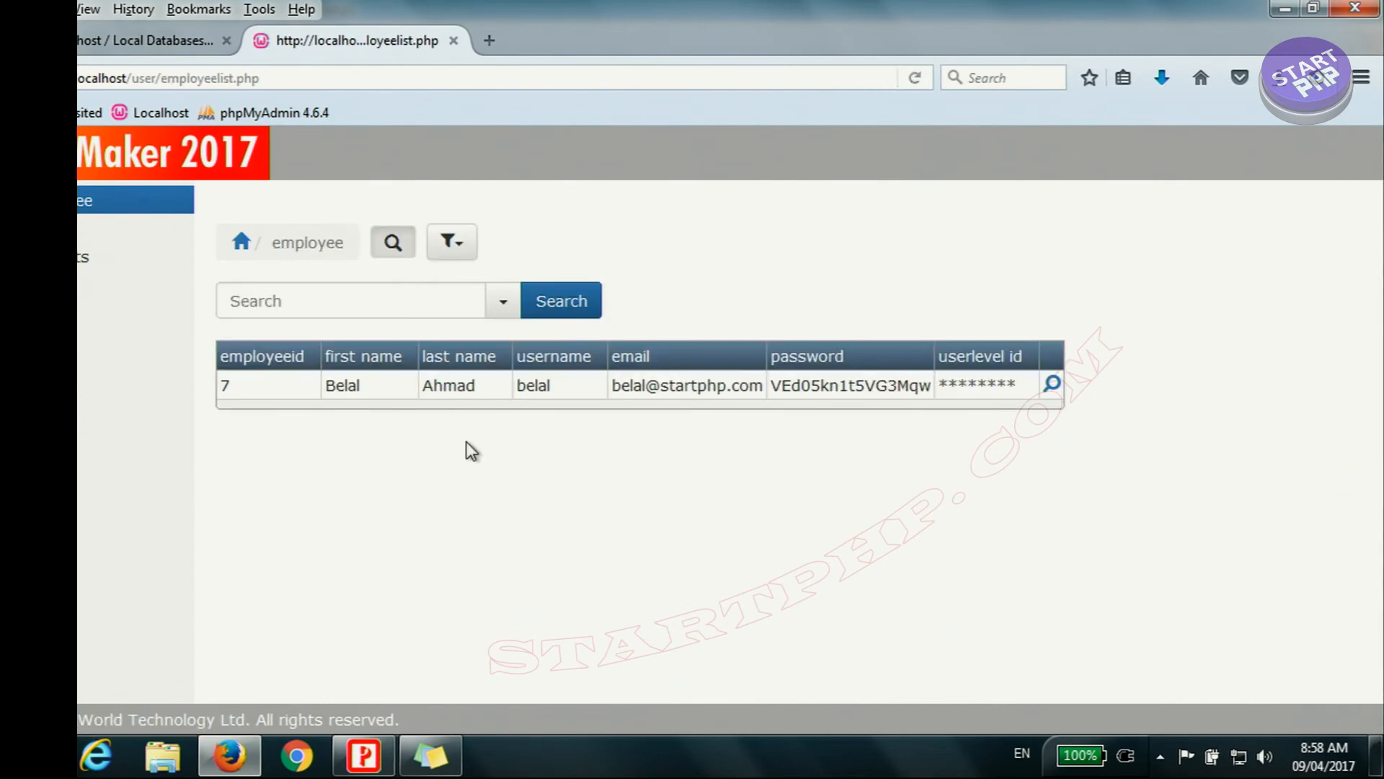
Step: Check which orders and products the Manager-level employee can see
{"action": "left_click", "coordinate": [129, 227]}
{"action": "left_click", "coordinate": [130, 256]}
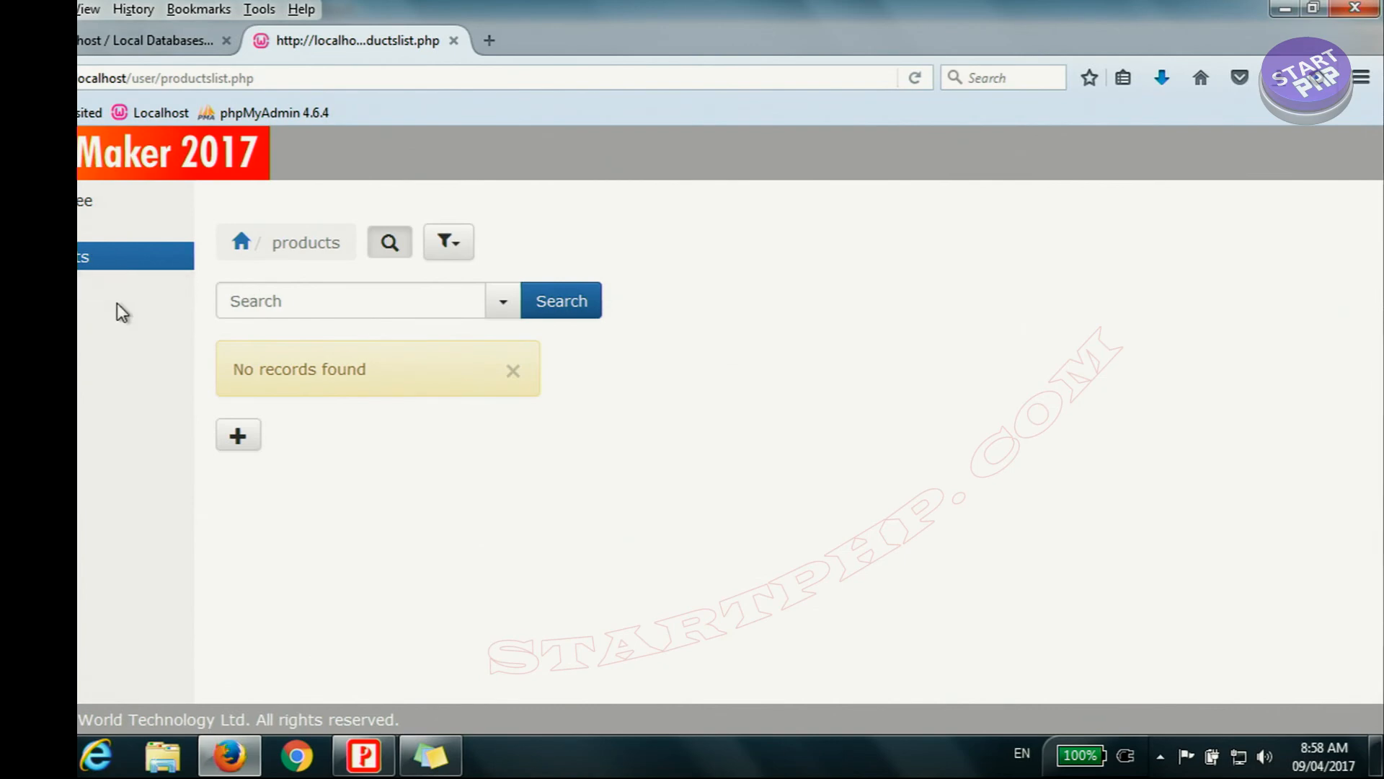
{"action": "left_click", "coordinate": [154, 39]}
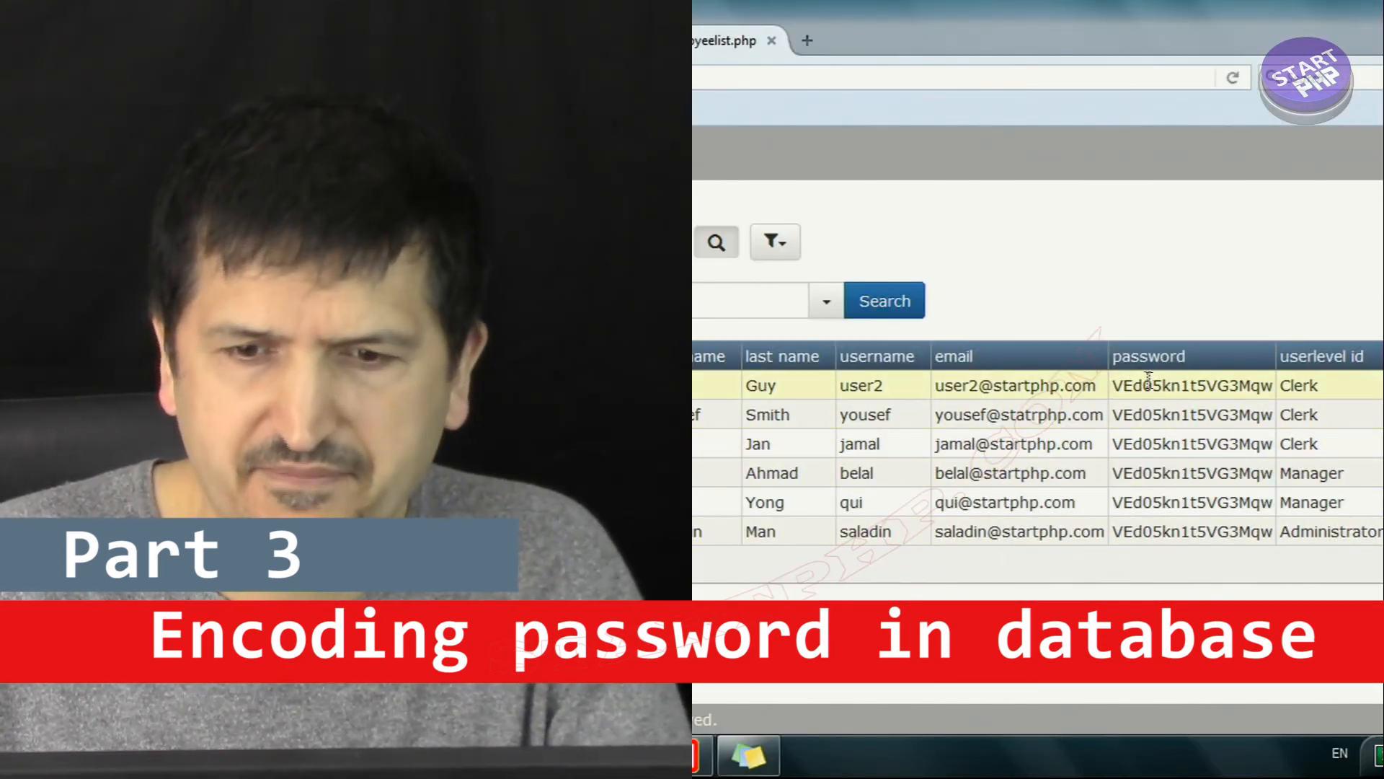
Step: Examine the password values shown in the employee list for the Clerk-level accounts
{"action": "left_click_drag", "start_coordinate": [1117, 387], "coordinate": [1178, 389]}
{"action": "left_click", "coordinate": [1178, 419]}
{"action": "left_click", "coordinate": [1170, 445]}
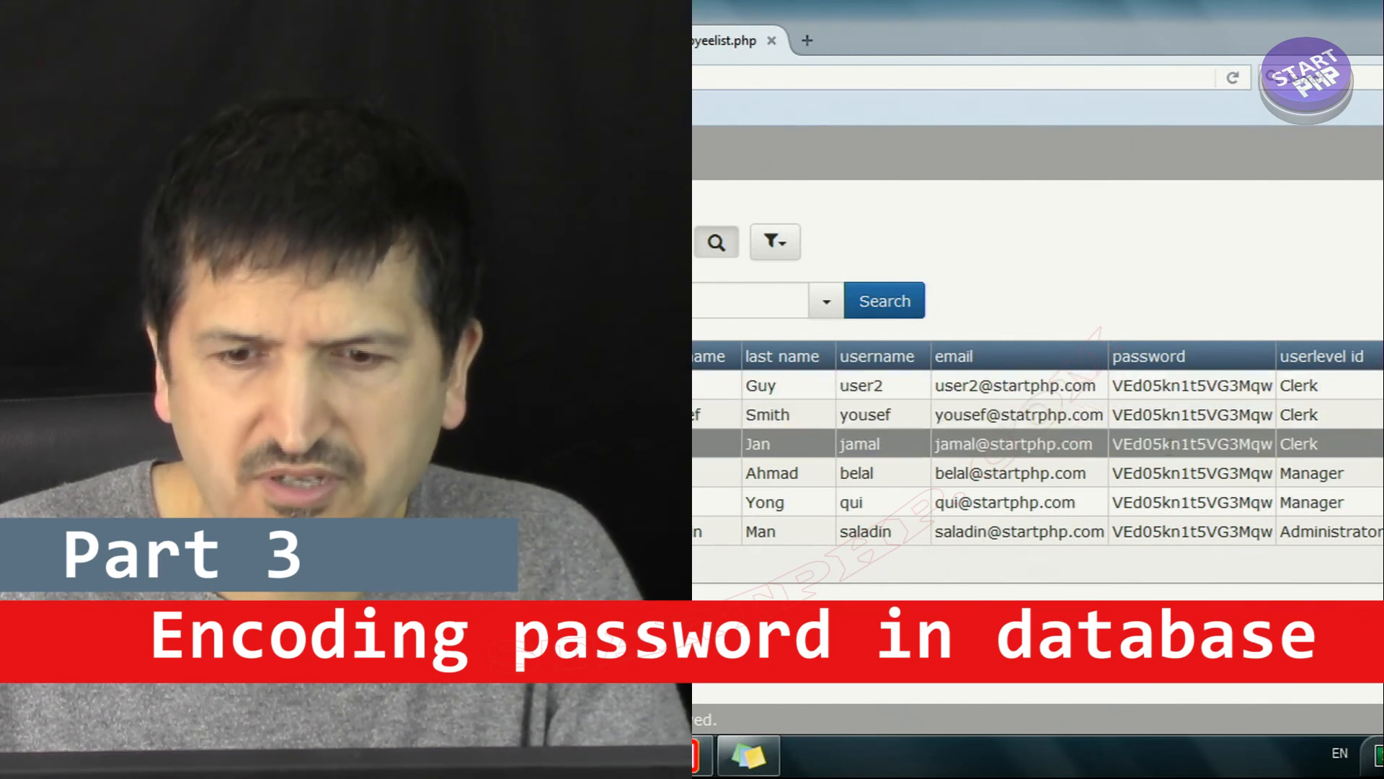
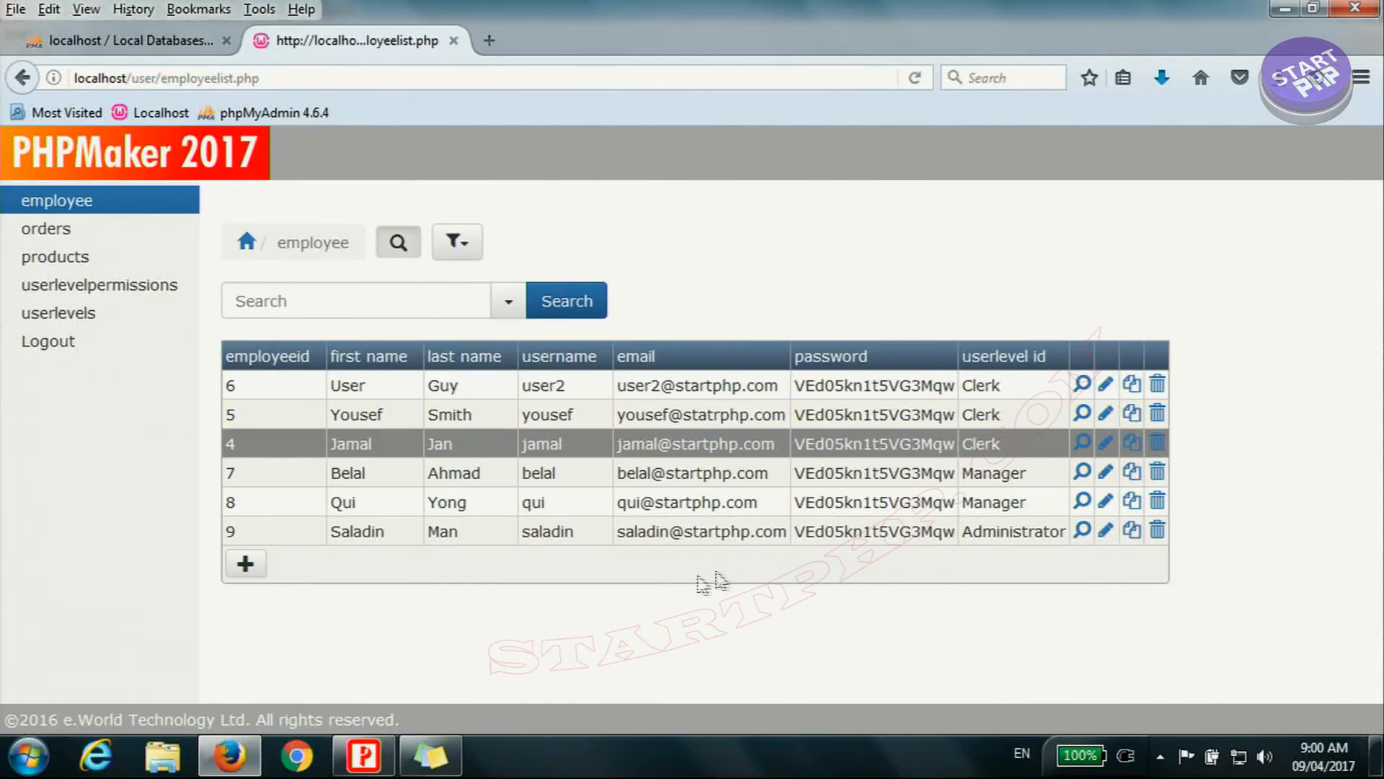
Step: Switch to PHPMaker and enable MD5 password in the advanced security's user login options
{"action": "left_click", "coordinate": [377, 767]}
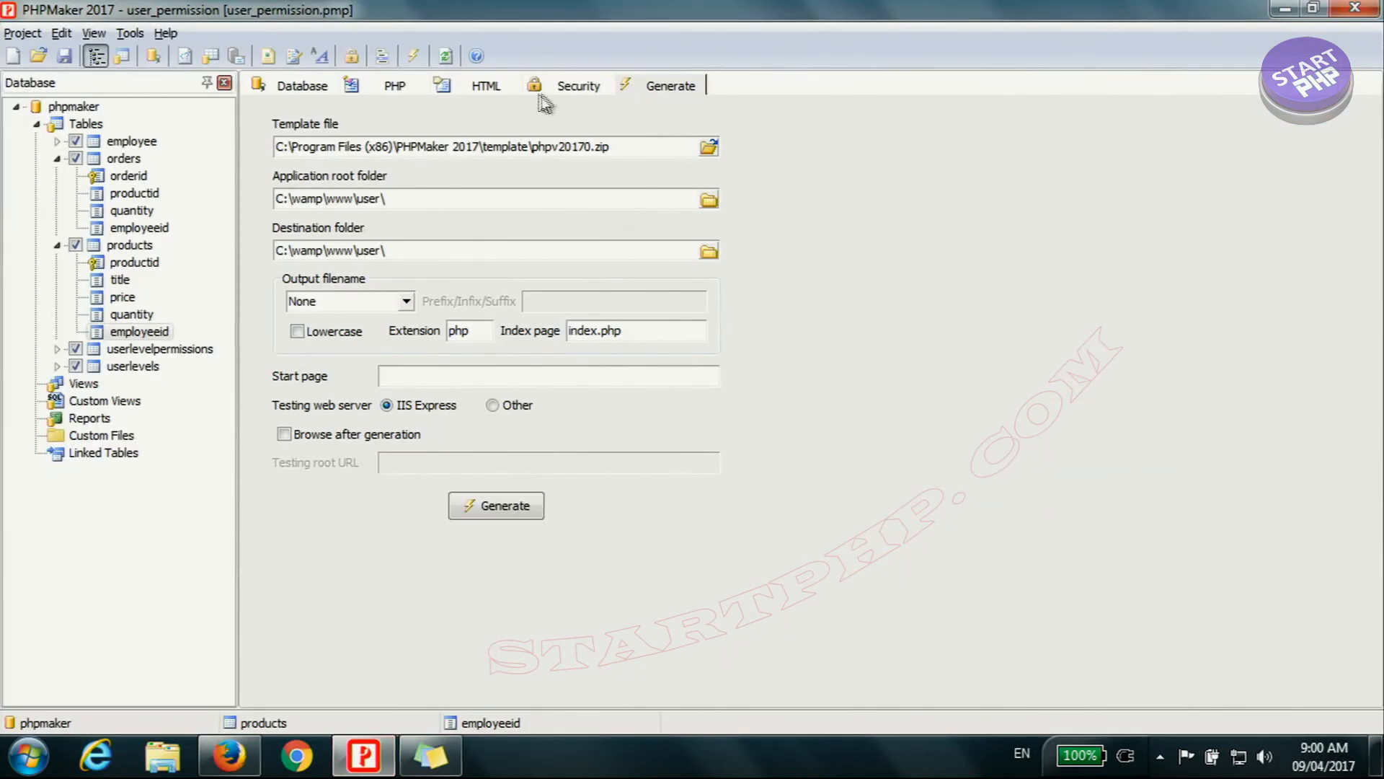
{"action": "left_click", "coordinate": [590, 90]}
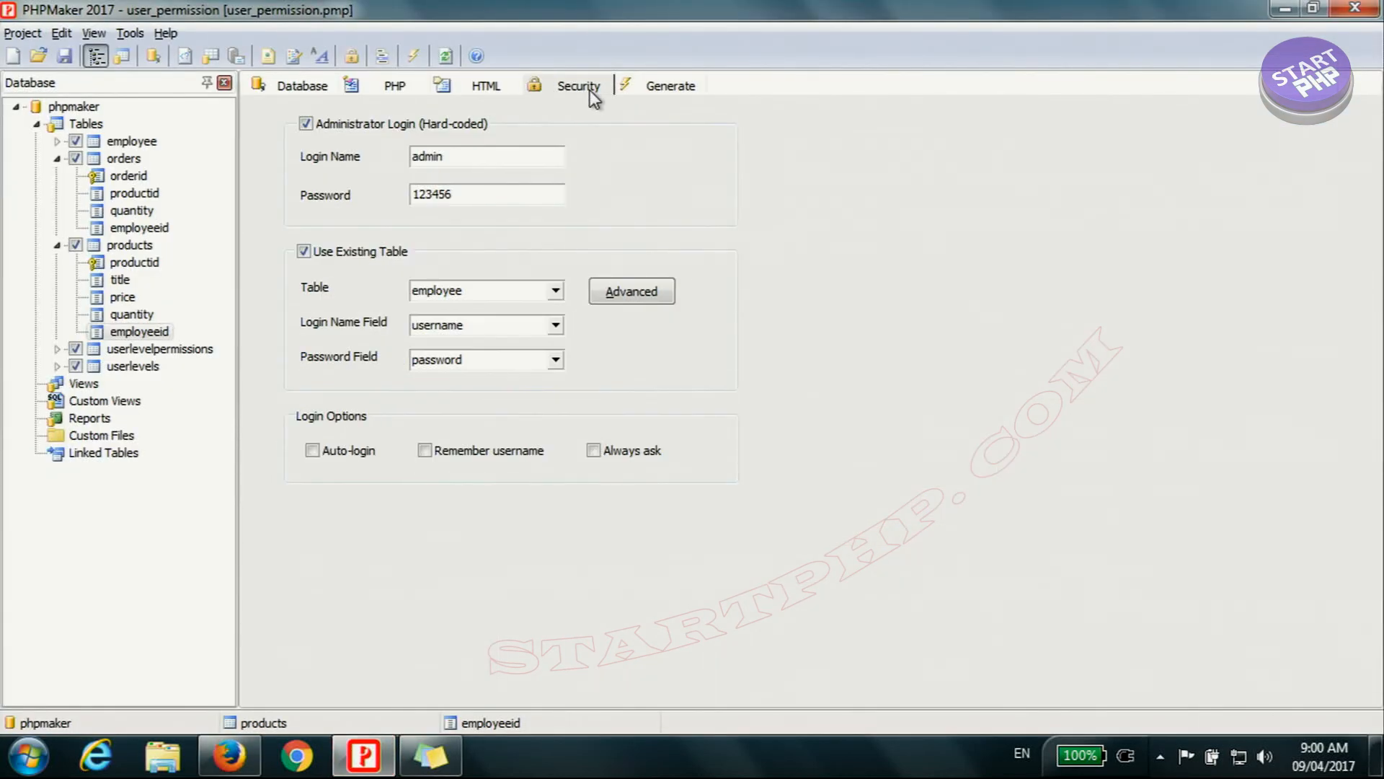
{"action": "left_click", "coordinate": [645, 297]}
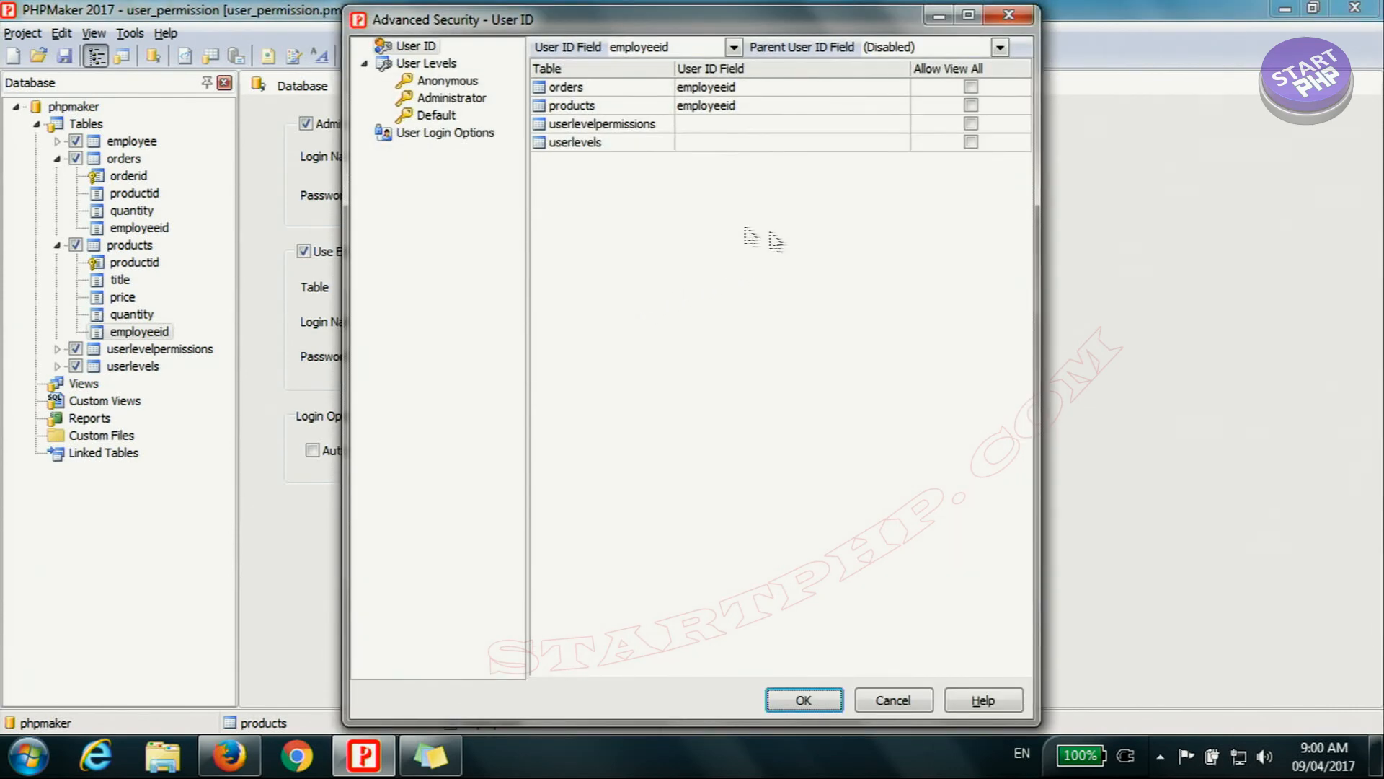
{"action": "left_click", "coordinate": [445, 133]}
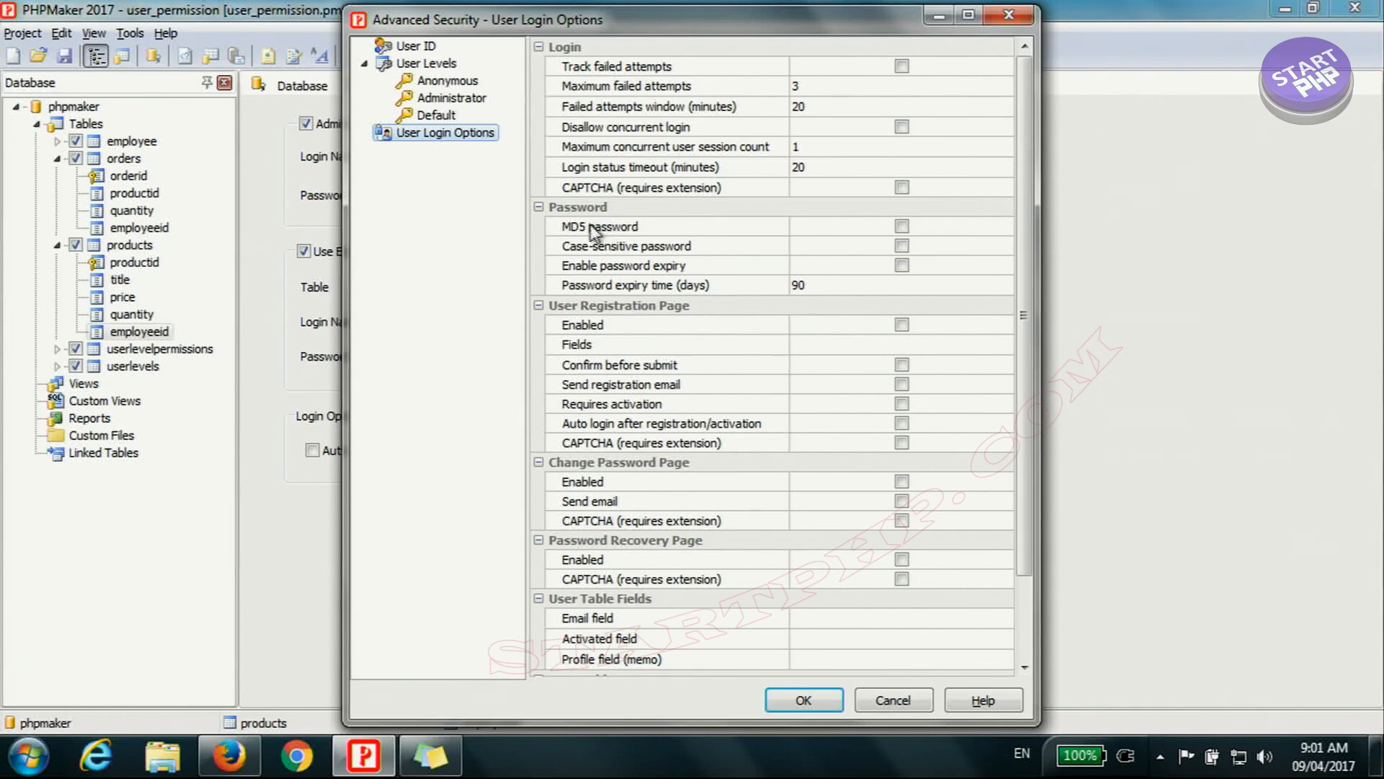
{"action": "left_click", "coordinate": [902, 227]}
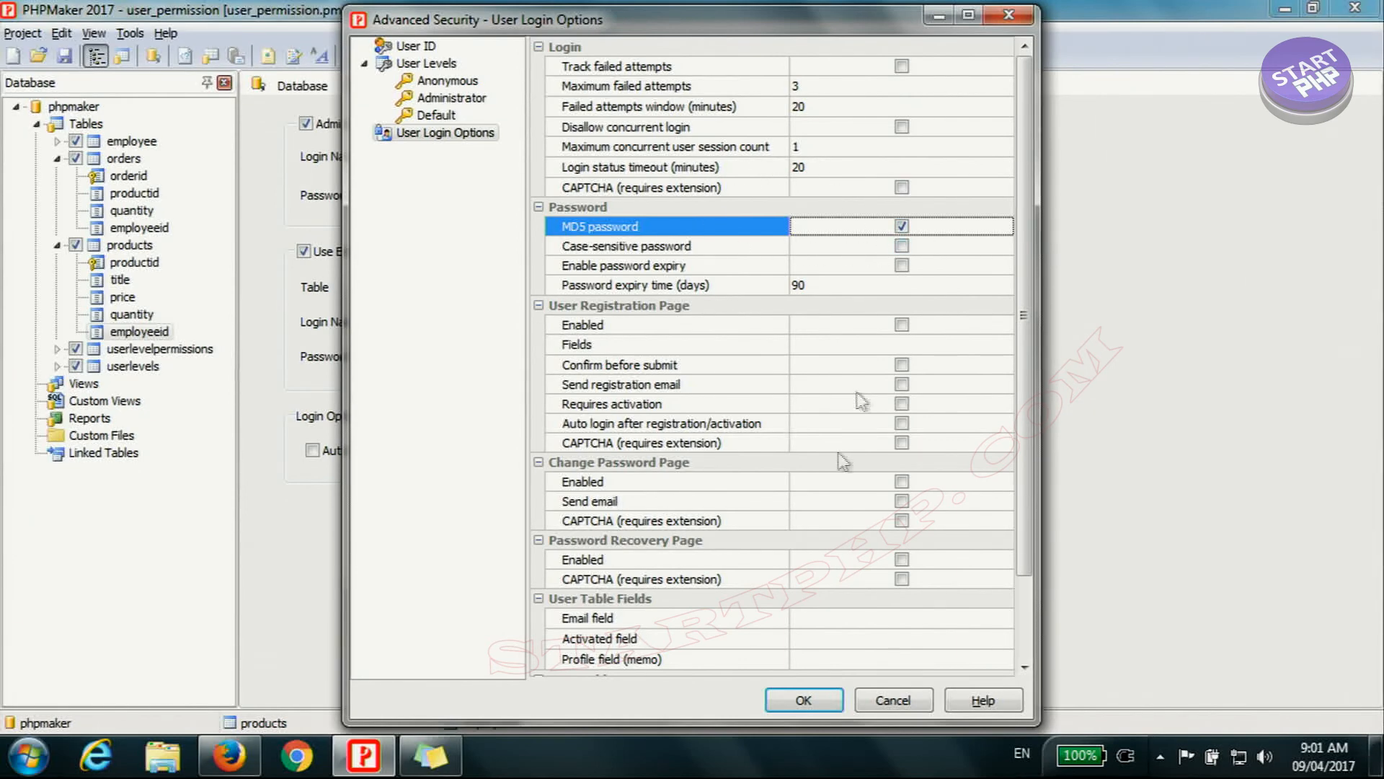
{"action": "left_click", "coordinate": [806, 698]}
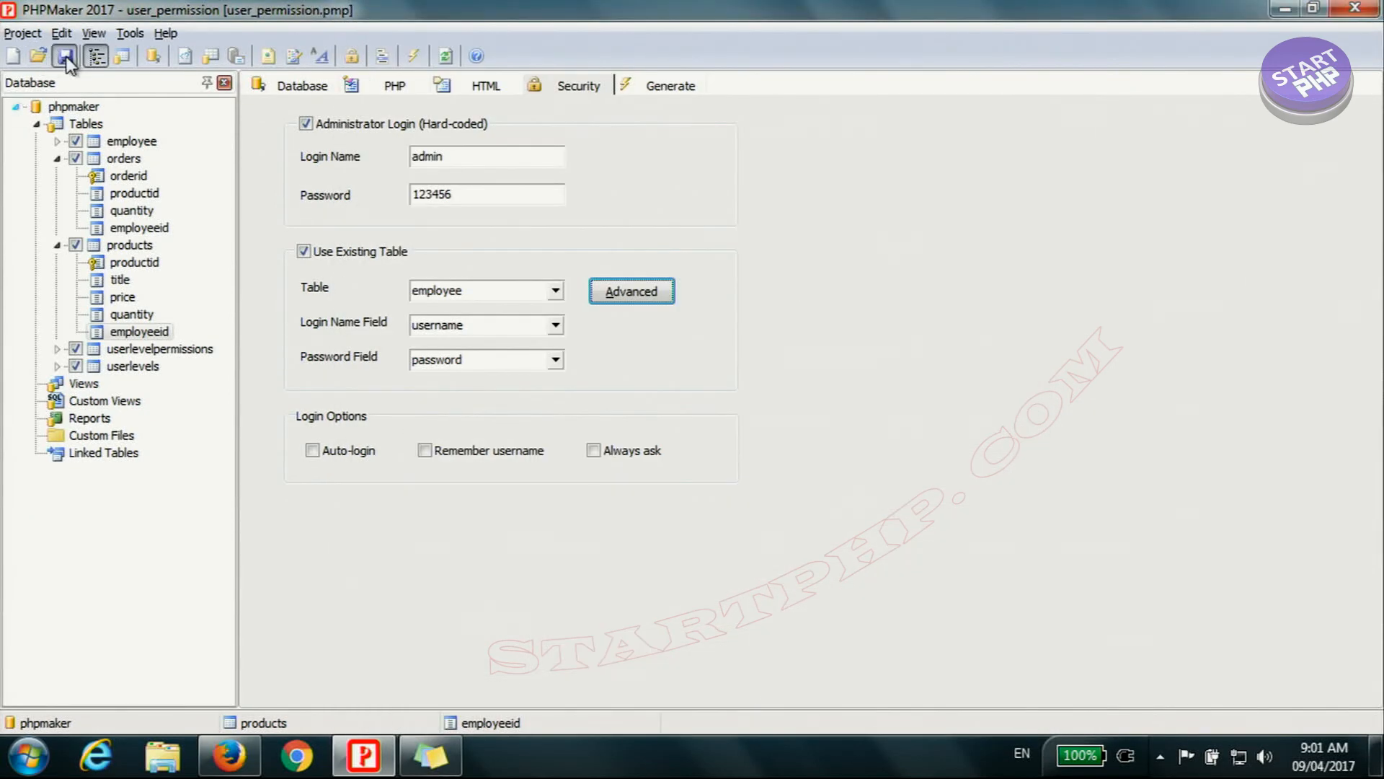
Step: Regenerate the project's PHP files into C:\wamp\www\user\ with the new security settings
{"action": "left_click", "coordinate": [414, 57]}
{"action": "left_click", "coordinate": [504, 507]}
{"action": "left_click", "coordinate": [878, 706]}
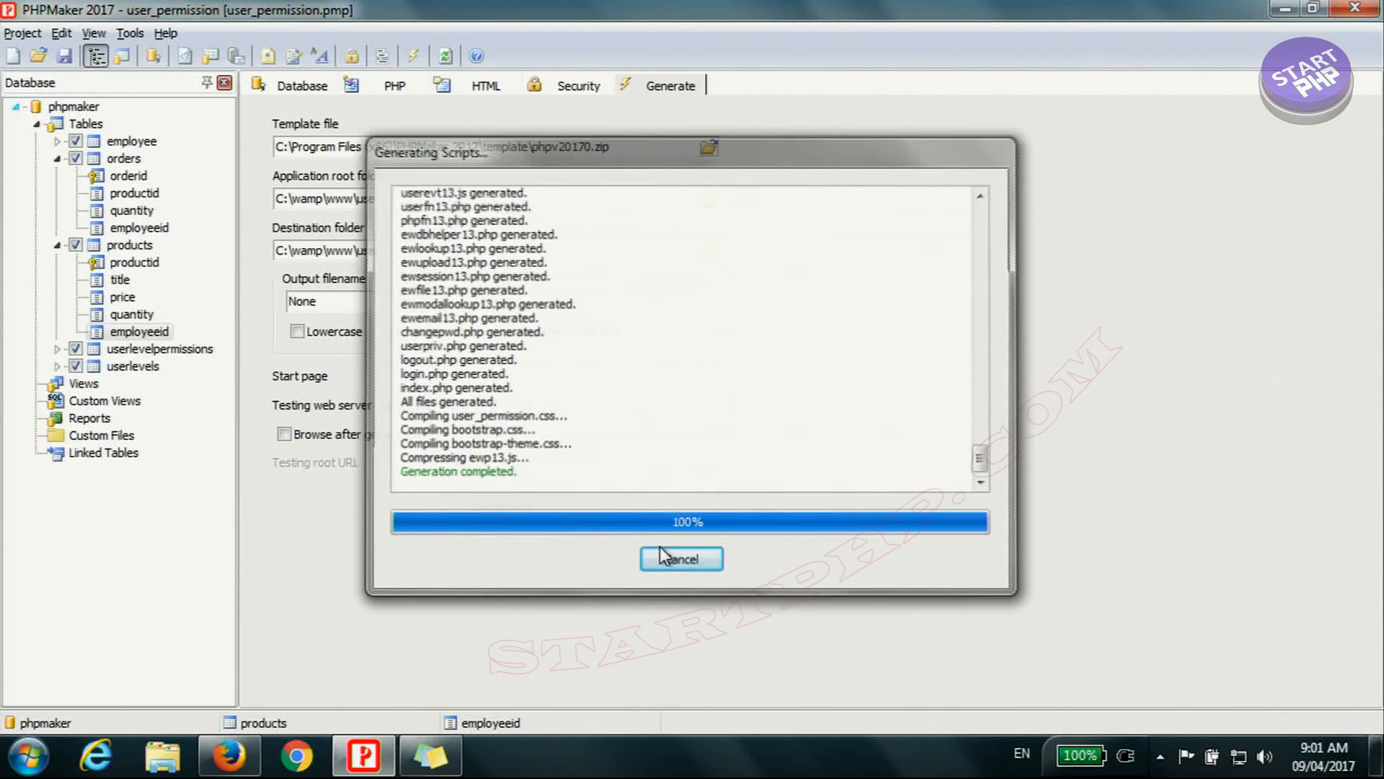
Step: Switch to Firefox, reload the employee list and examine the stored password values and usernames
{"action": "left_click", "coordinate": [229, 757]}
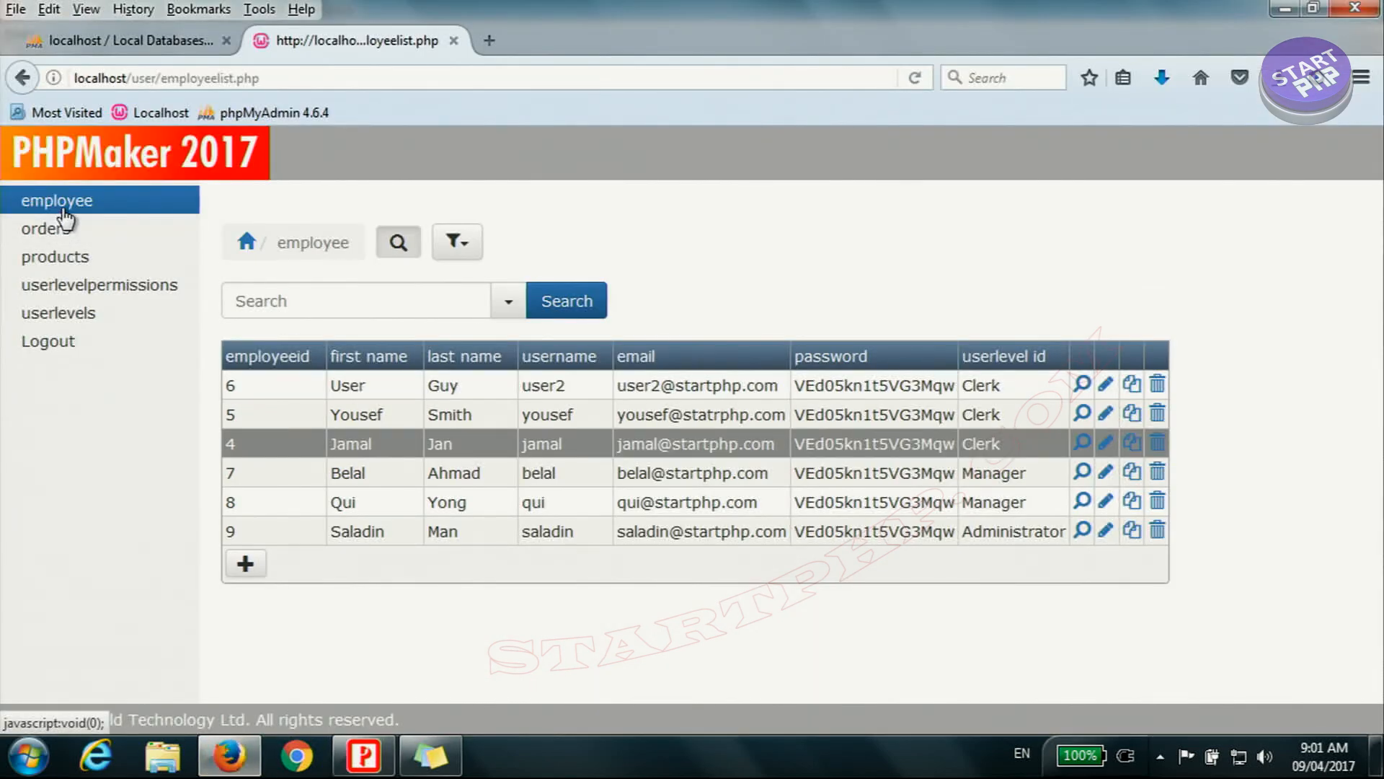
{"action": "left_click", "coordinate": [57, 229]}
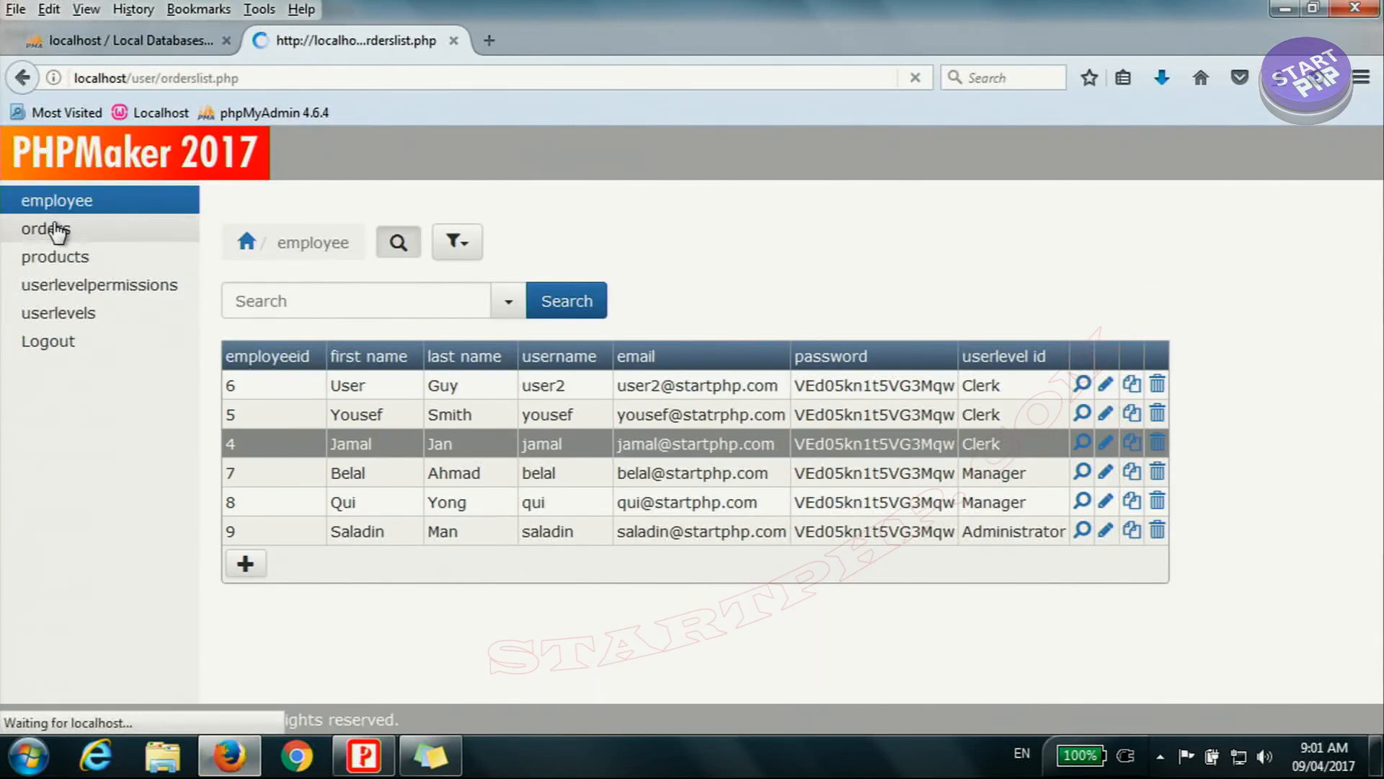
{"action": "left_click", "coordinate": [45, 202]}
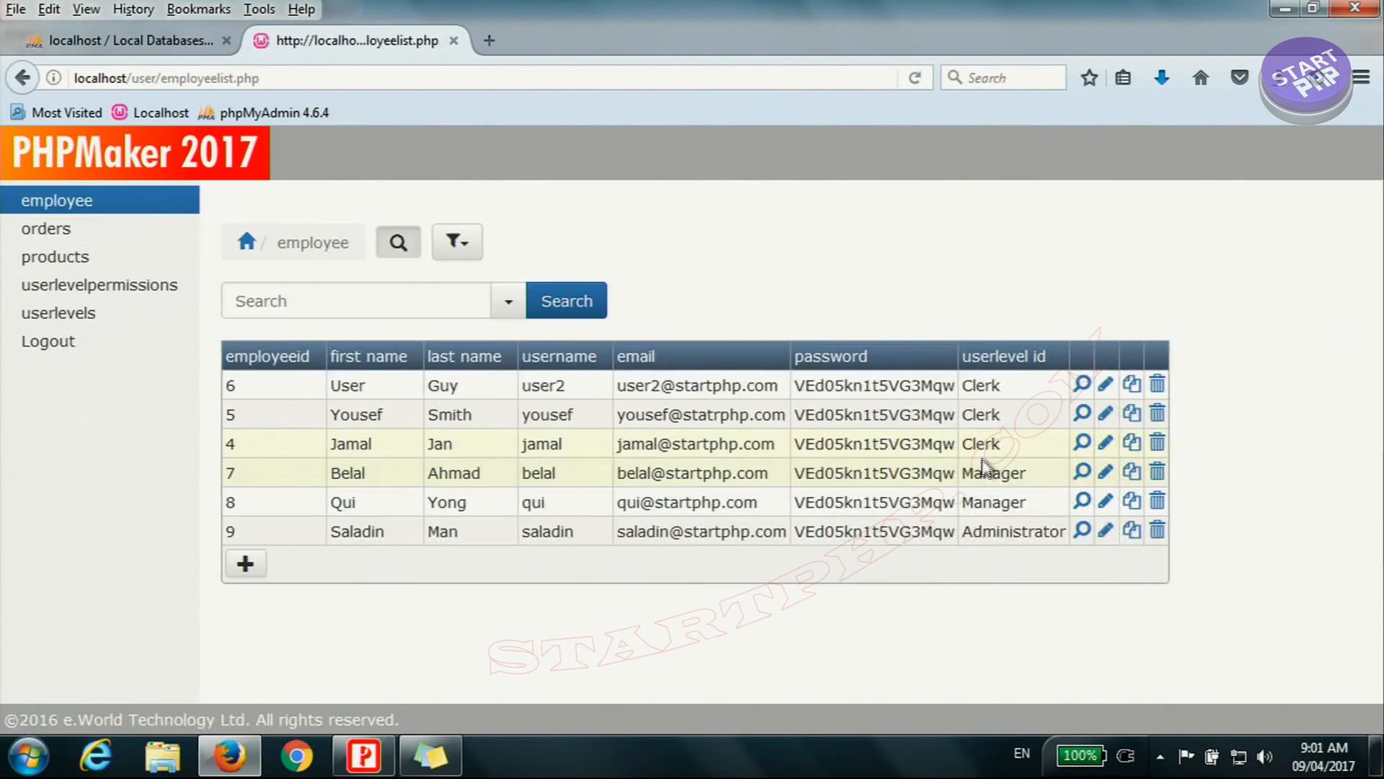
{"action": "left_click_drag", "start_coordinate": [800, 390], "coordinate": [955, 406]}
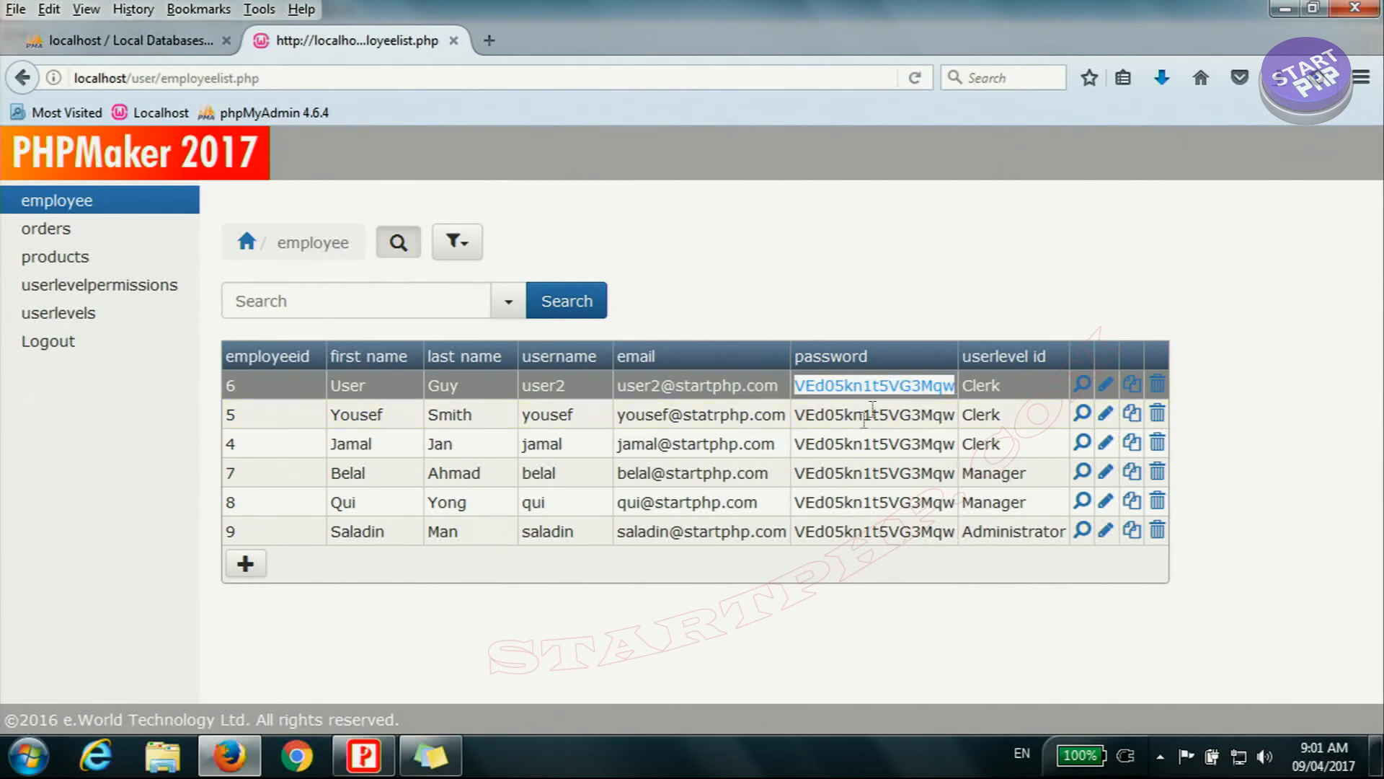
{"action": "left_click_drag", "start_coordinate": [806, 416], "coordinate": [961, 422]}
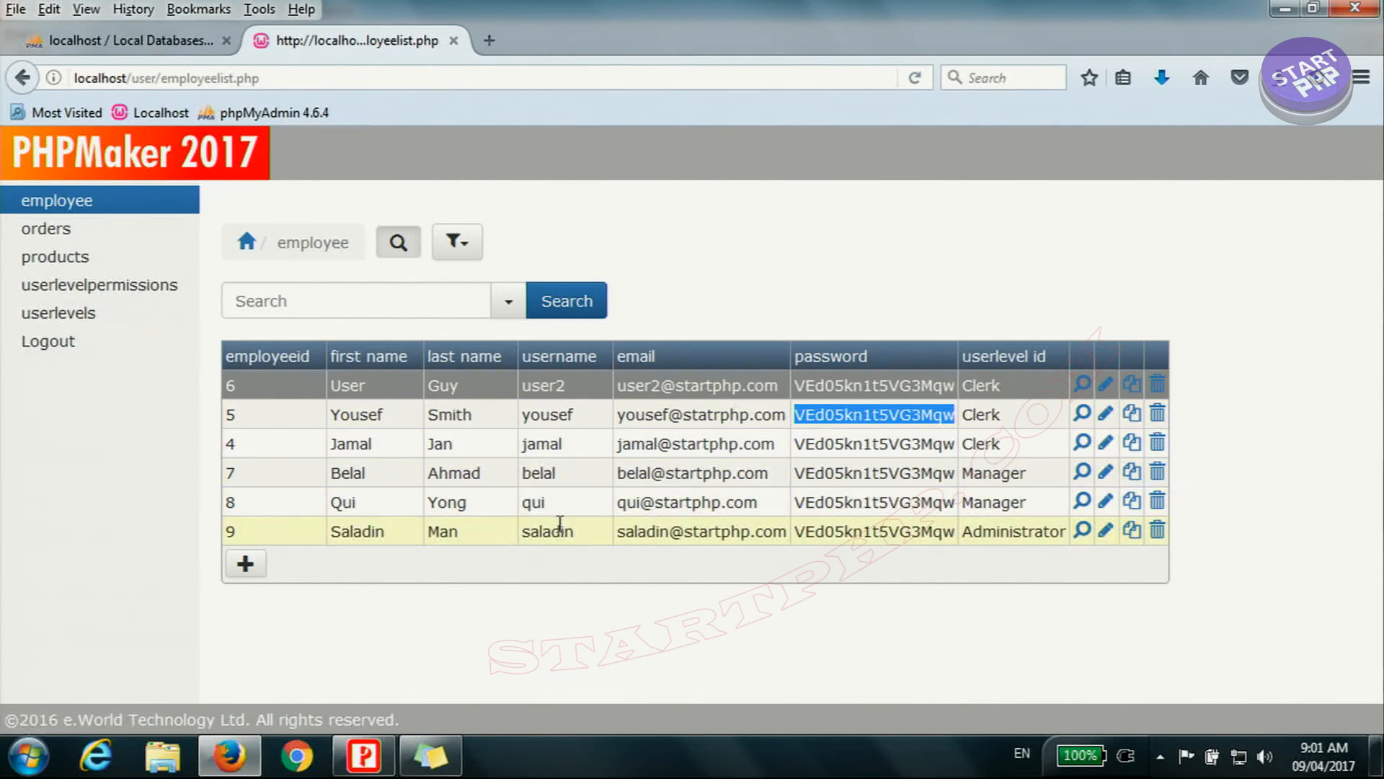
{"action": "left_click", "coordinate": [568, 475]}
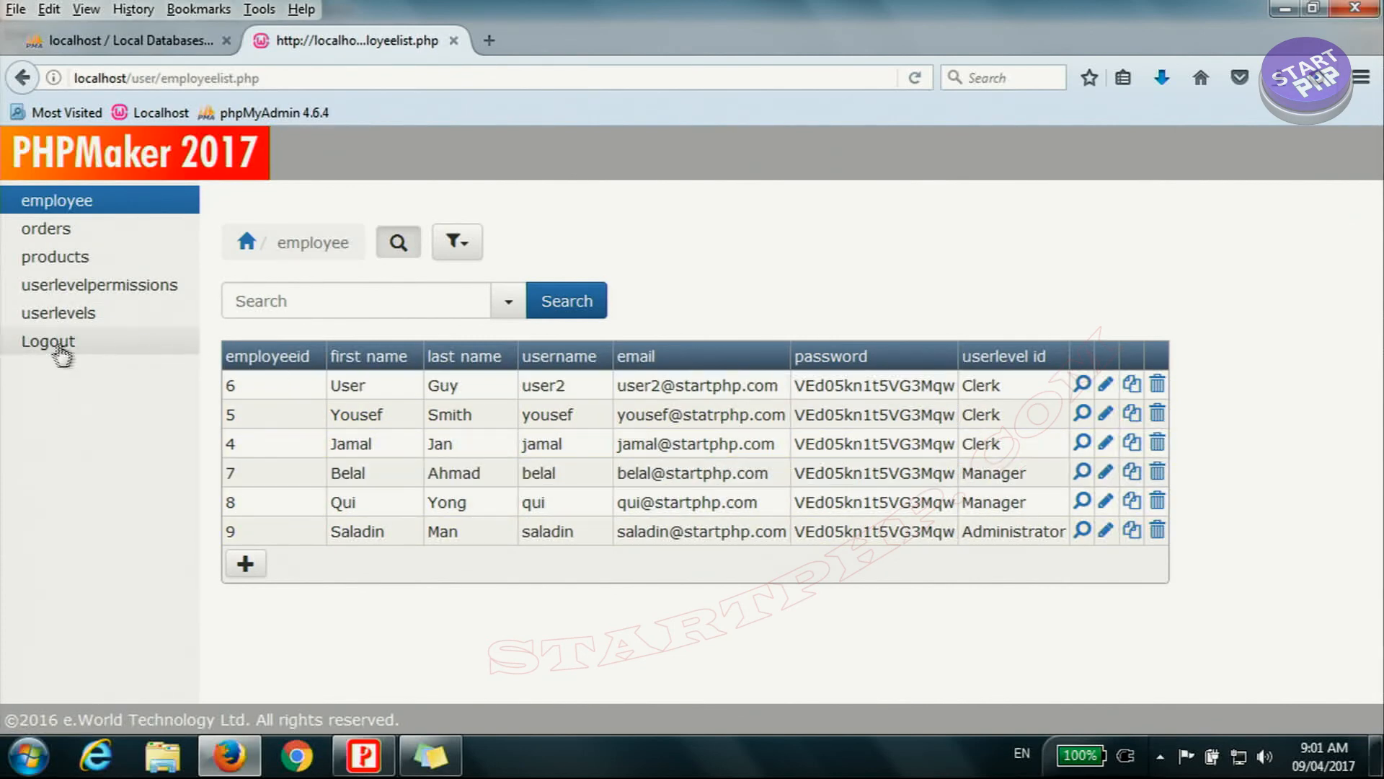
Step: Log out and enter the user name of the Manager-level employee with employeeid 7 on the login page
{"action": "left_click", "coordinate": [58, 349]}
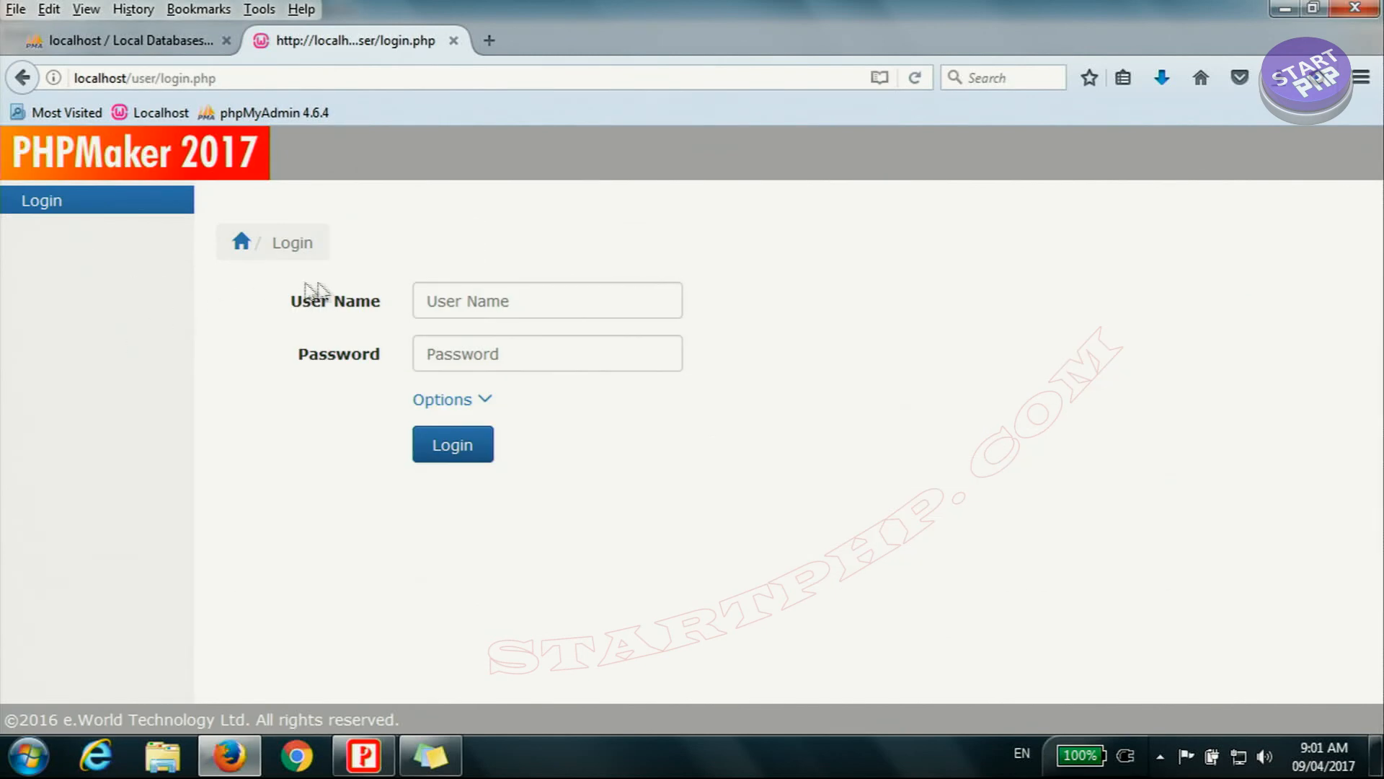
{"action": "left_click", "coordinate": [479, 303]}
{"action": "type", "text": "belal"}
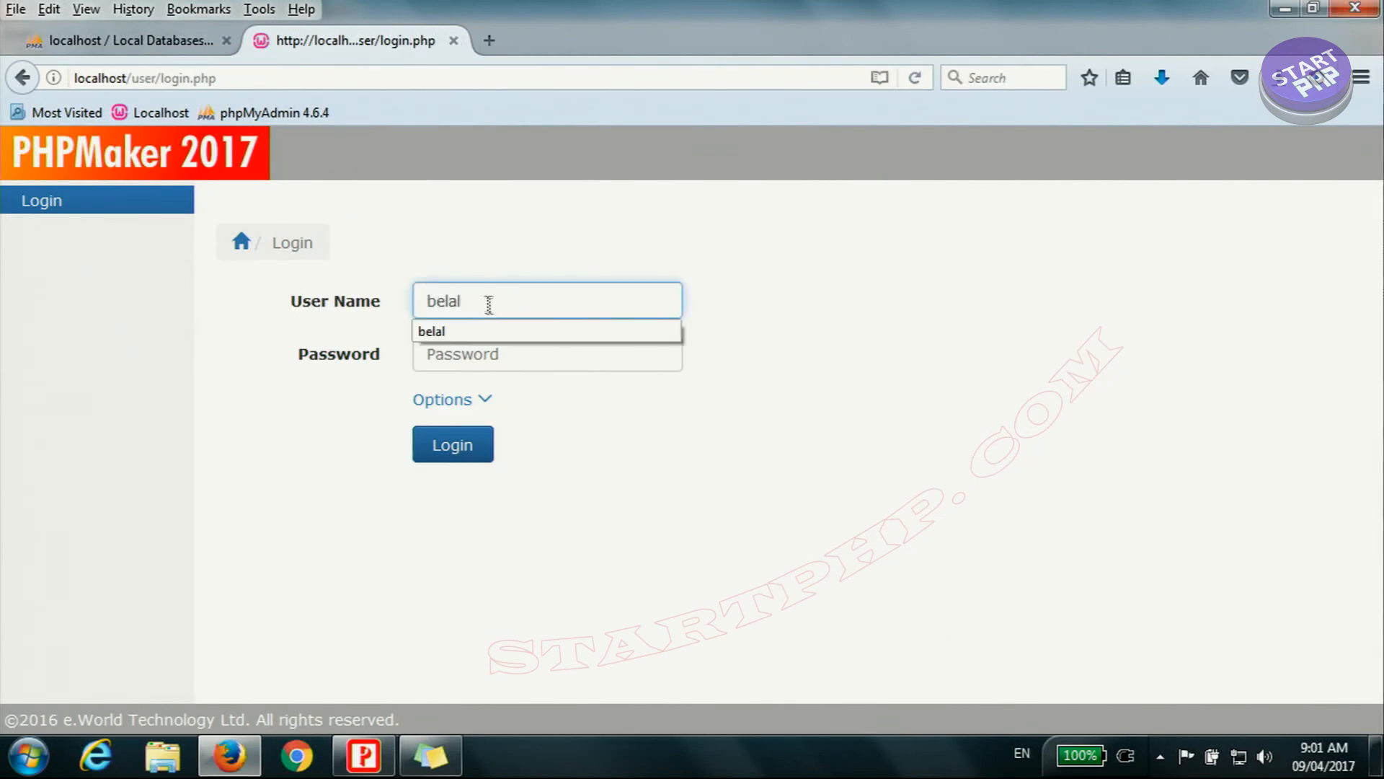
{"action": "left_click", "coordinate": [488, 331]}
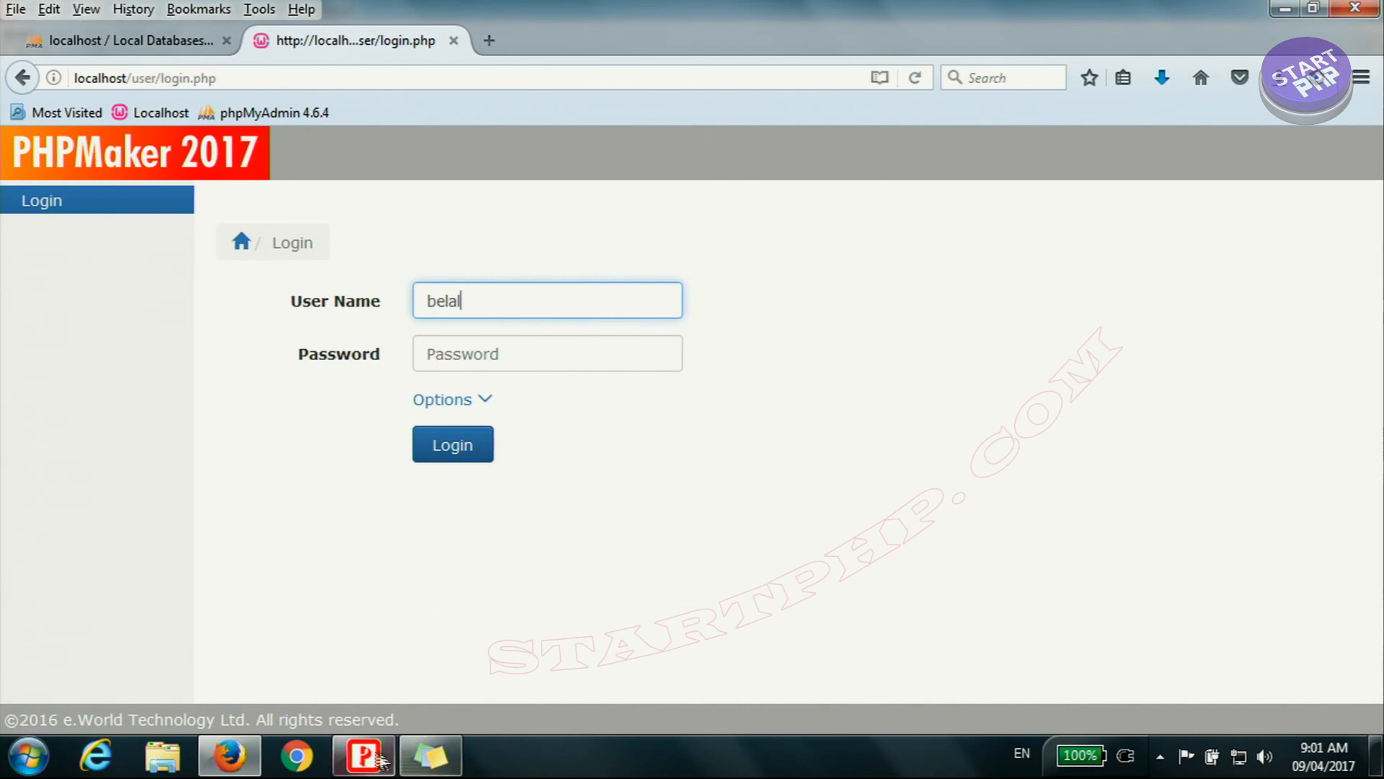
Step: Copy the existing account password from the sticky note, paste it into the Password field and try to log in
{"action": "left_click", "coordinate": [430, 756]}
{"action": "right_click", "coordinate": [944, 160]}
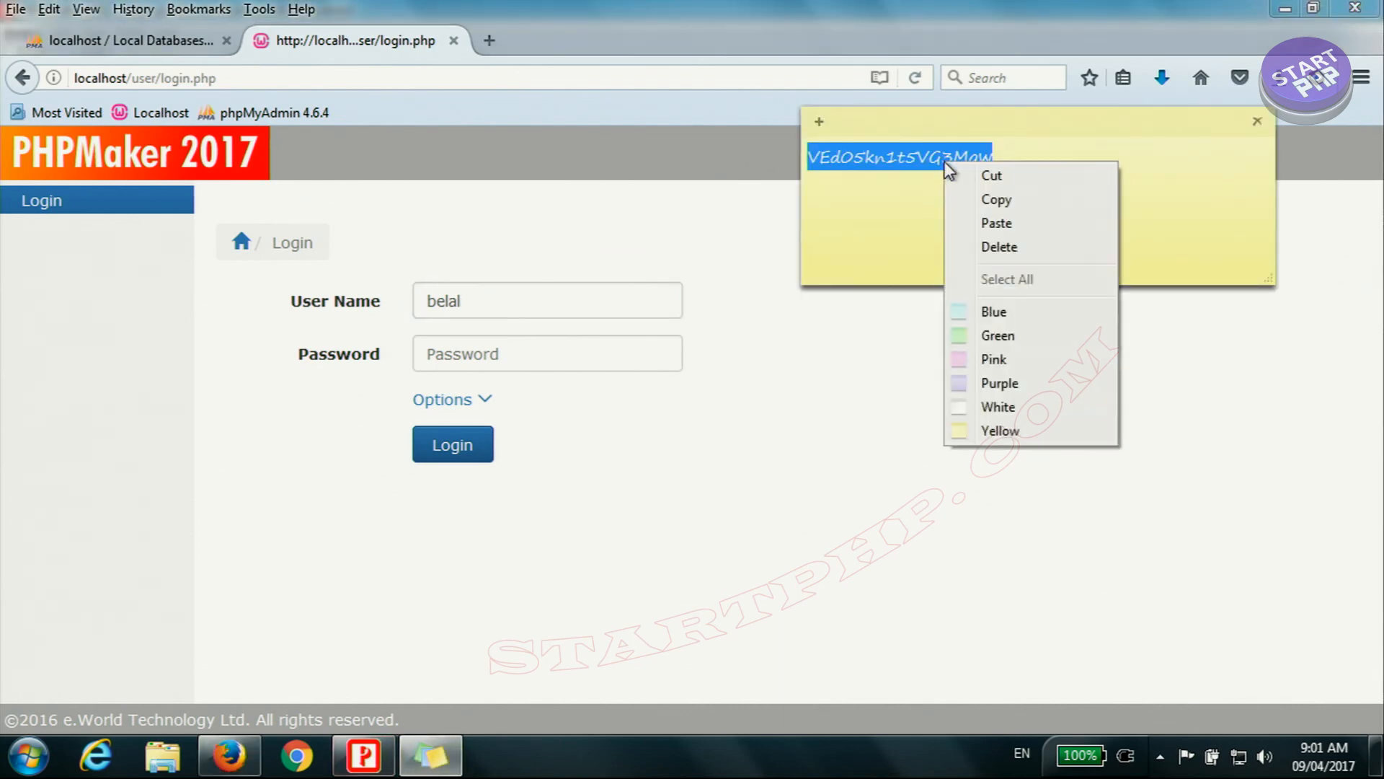
{"action": "left_click", "coordinate": [988, 193]}
{"action": "left_click", "coordinate": [463, 366]}
{"action": "right_click", "coordinate": [467, 357]}
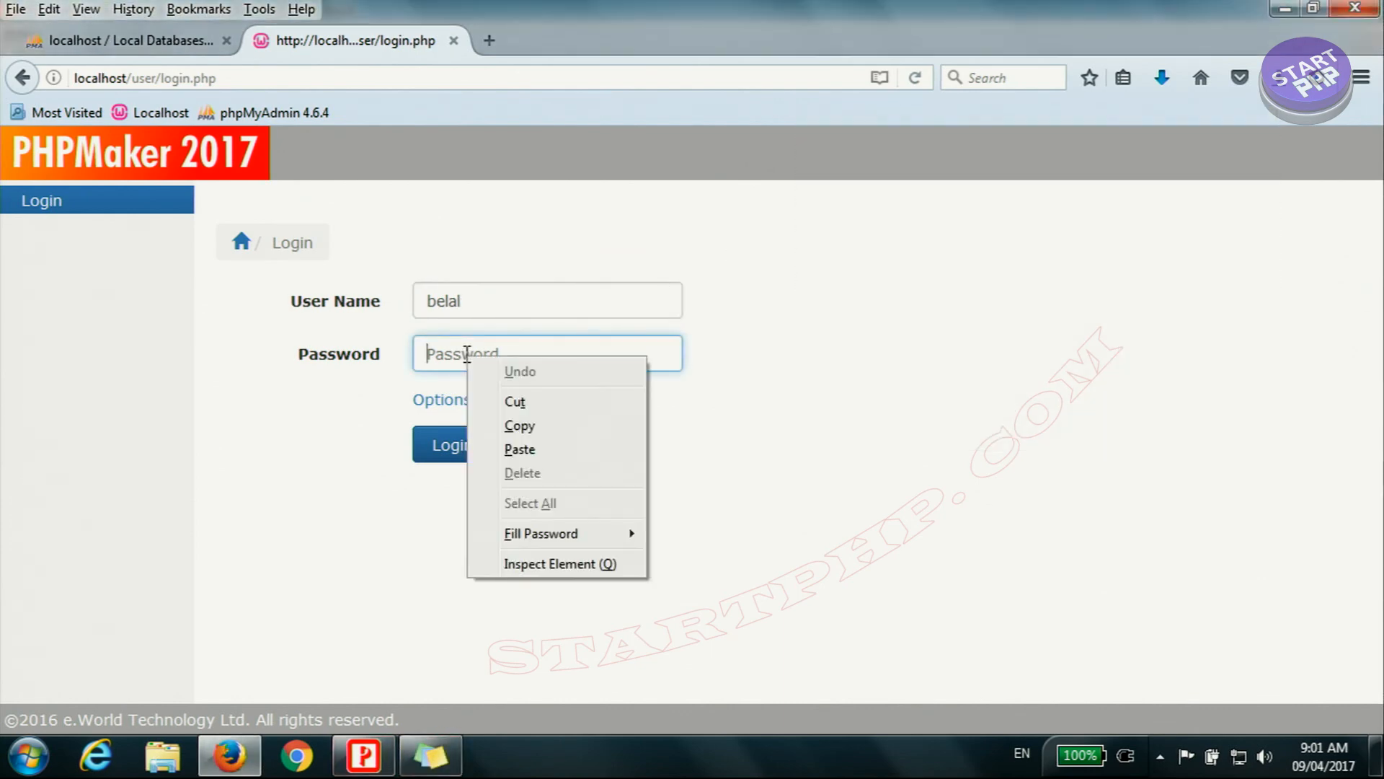
{"action": "left_click", "coordinate": [525, 448]}
{"action": "left_click", "coordinate": [454, 447]}
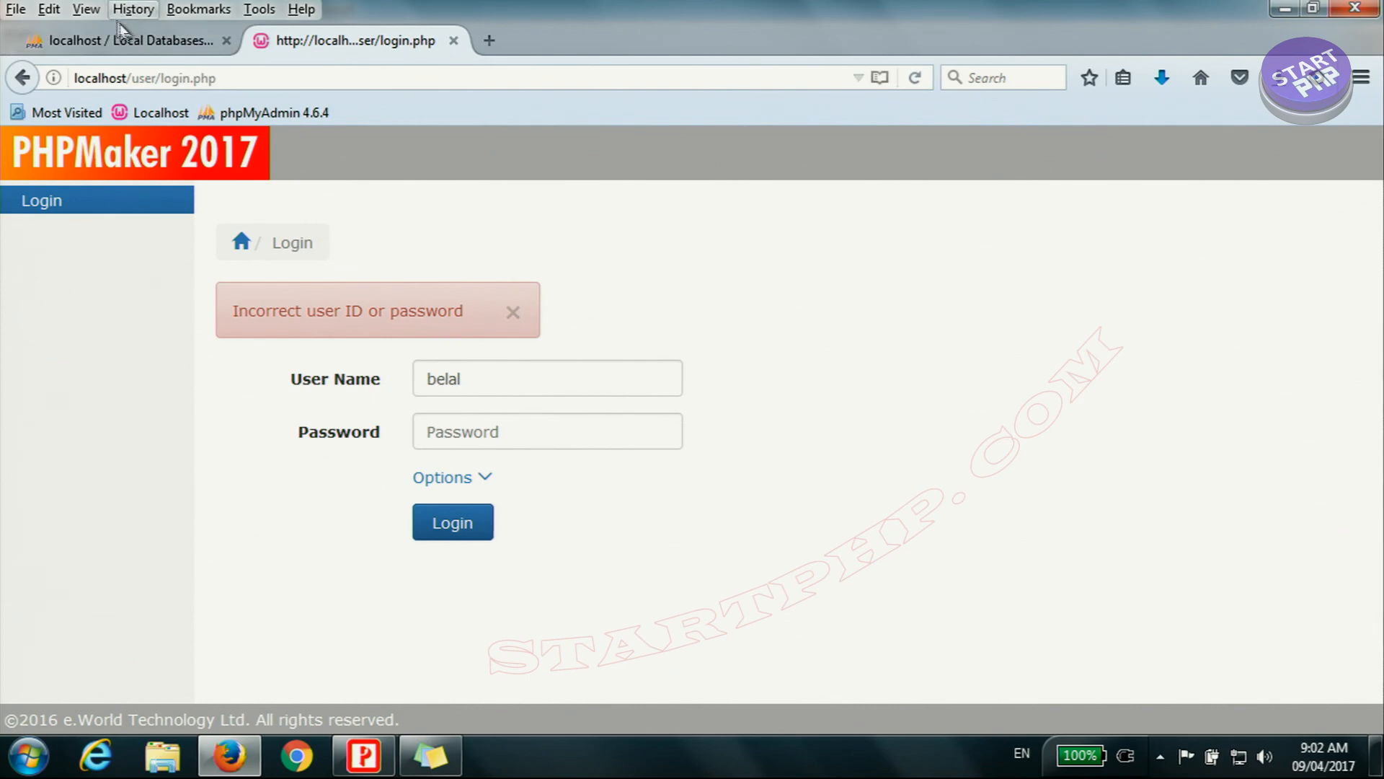
Step: In phpMyAdmin, browse the employee table and open the record with employeeid 7 for editing
{"action": "left_click", "coordinate": [137, 43]}
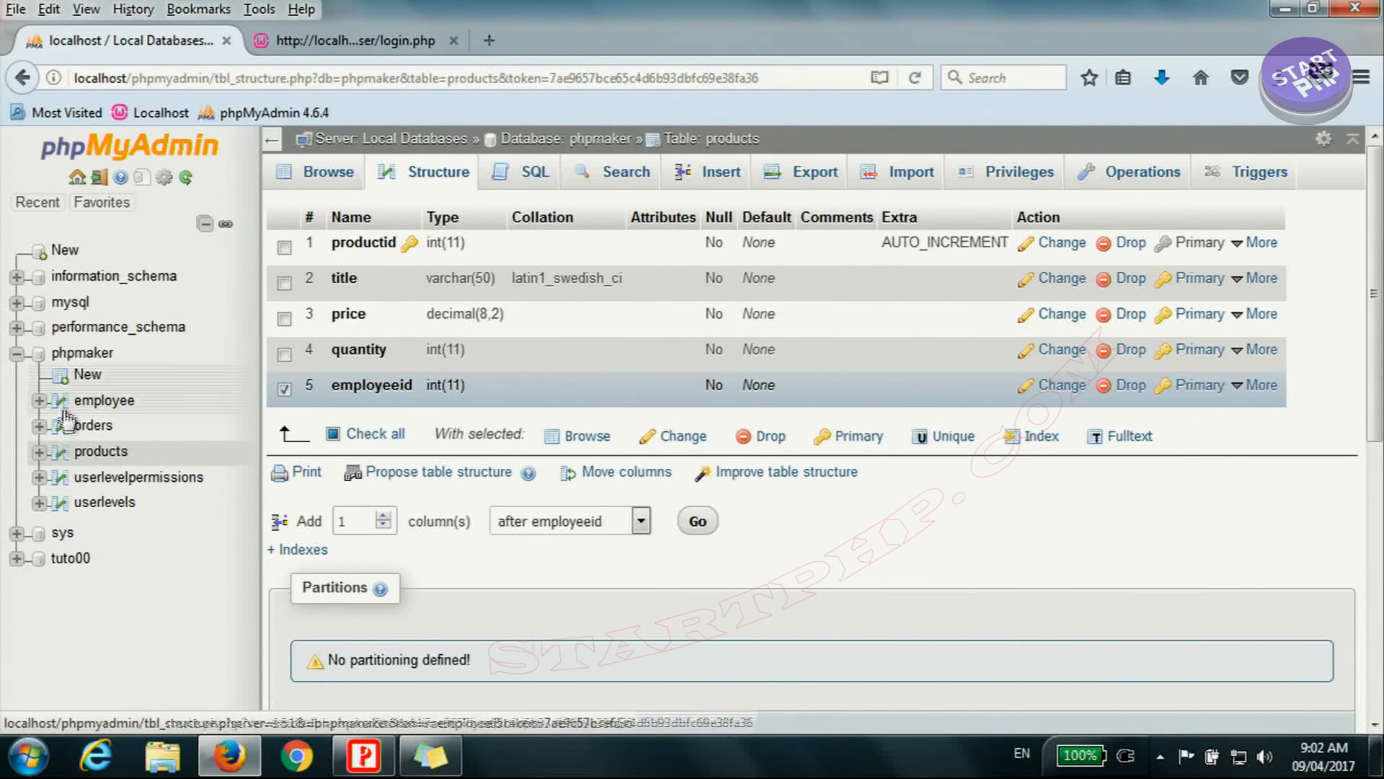
{"action": "left_click", "coordinate": [102, 404]}
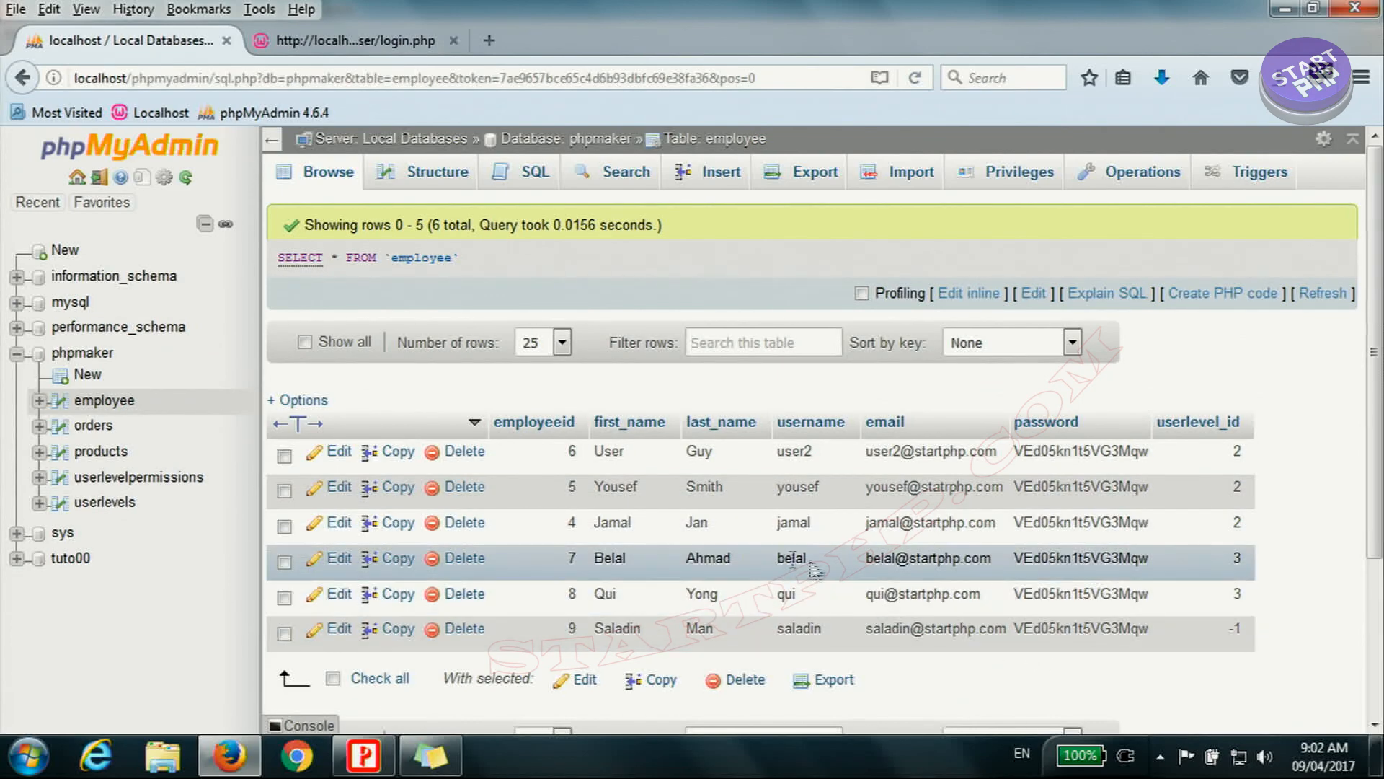
{"action": "left_click", "coordinate": [336, 561]}
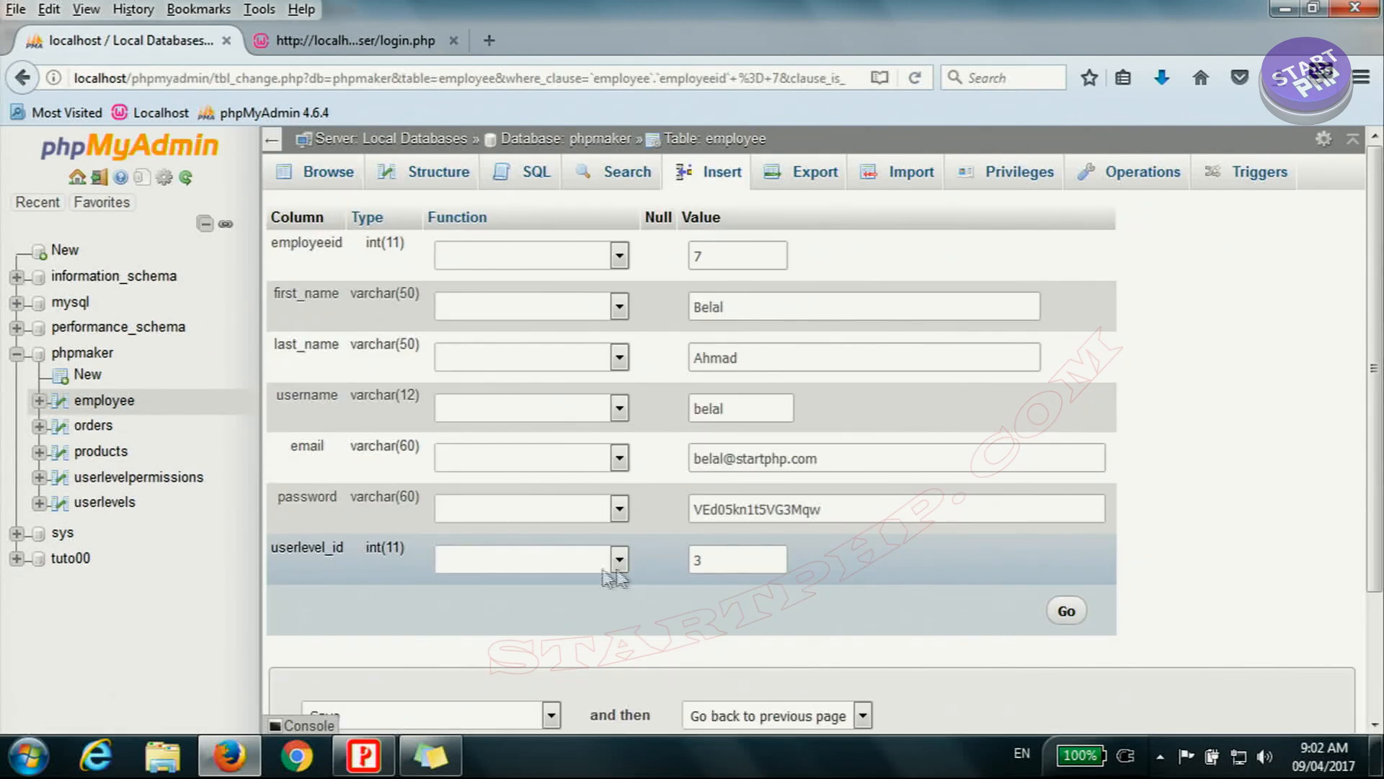
Step: Apply the MD5 function to the record's password column, enter a new account password and save the row
{"action": "left_click_drag", "start_coordinate": [881, 515], "coordinate": [747, 514]}
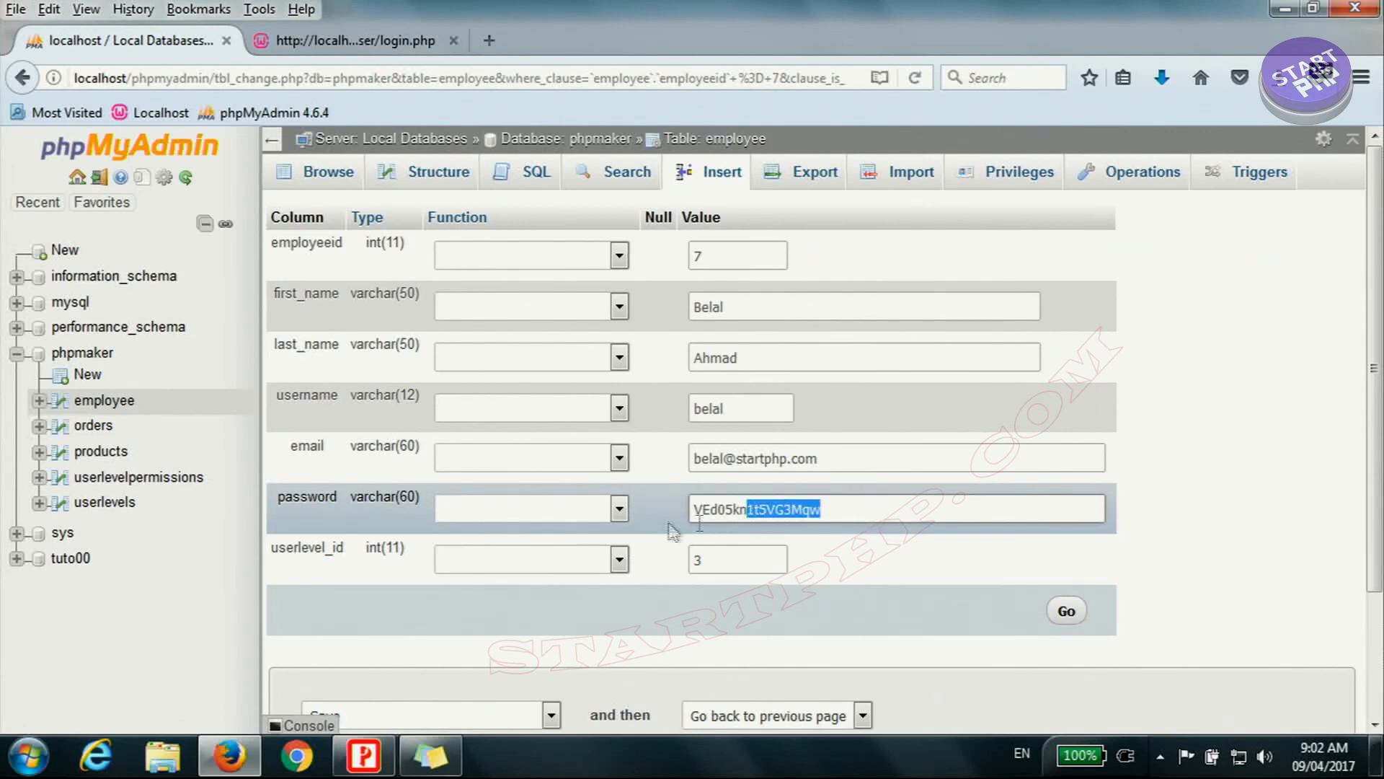
{"action": "left_click", "coordinate": [618, 513]}
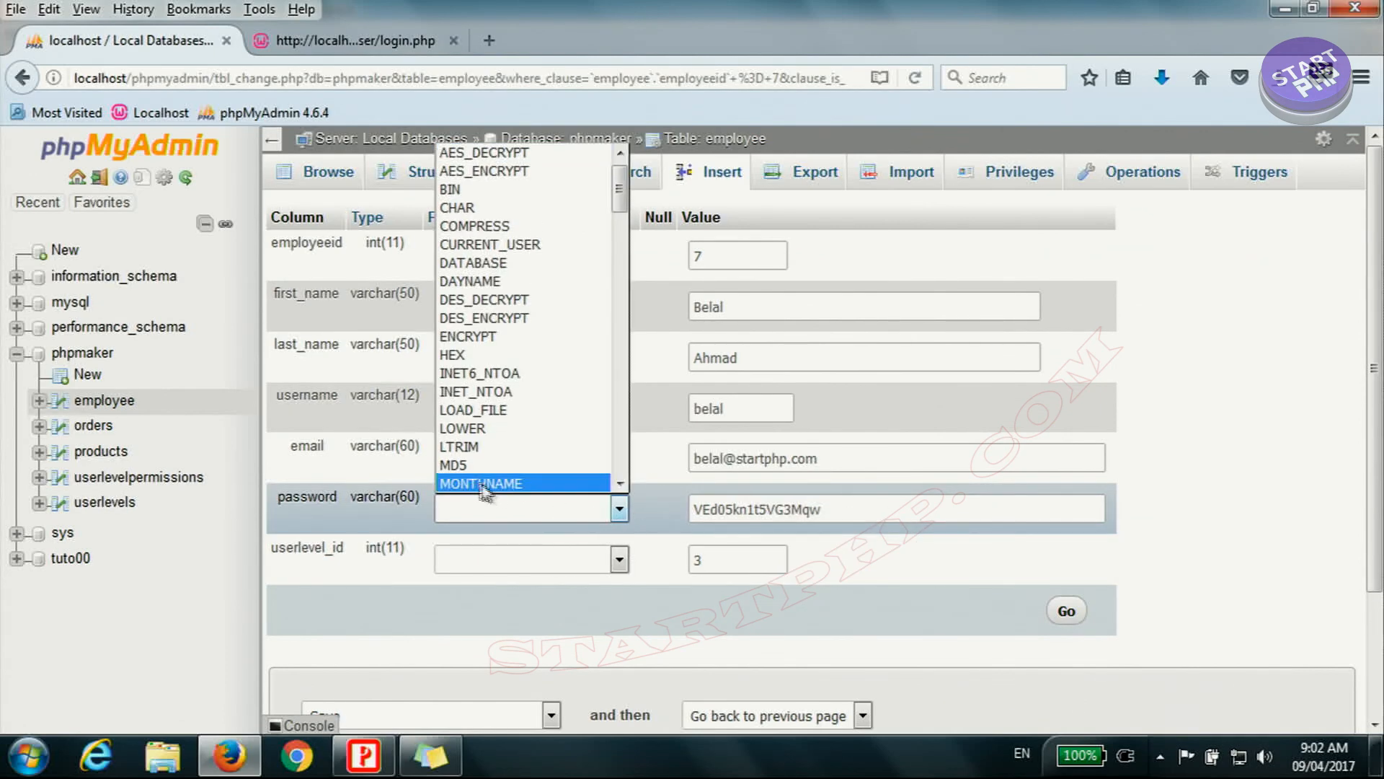
{"action": "left_click", "coordinate": [470, 465]}
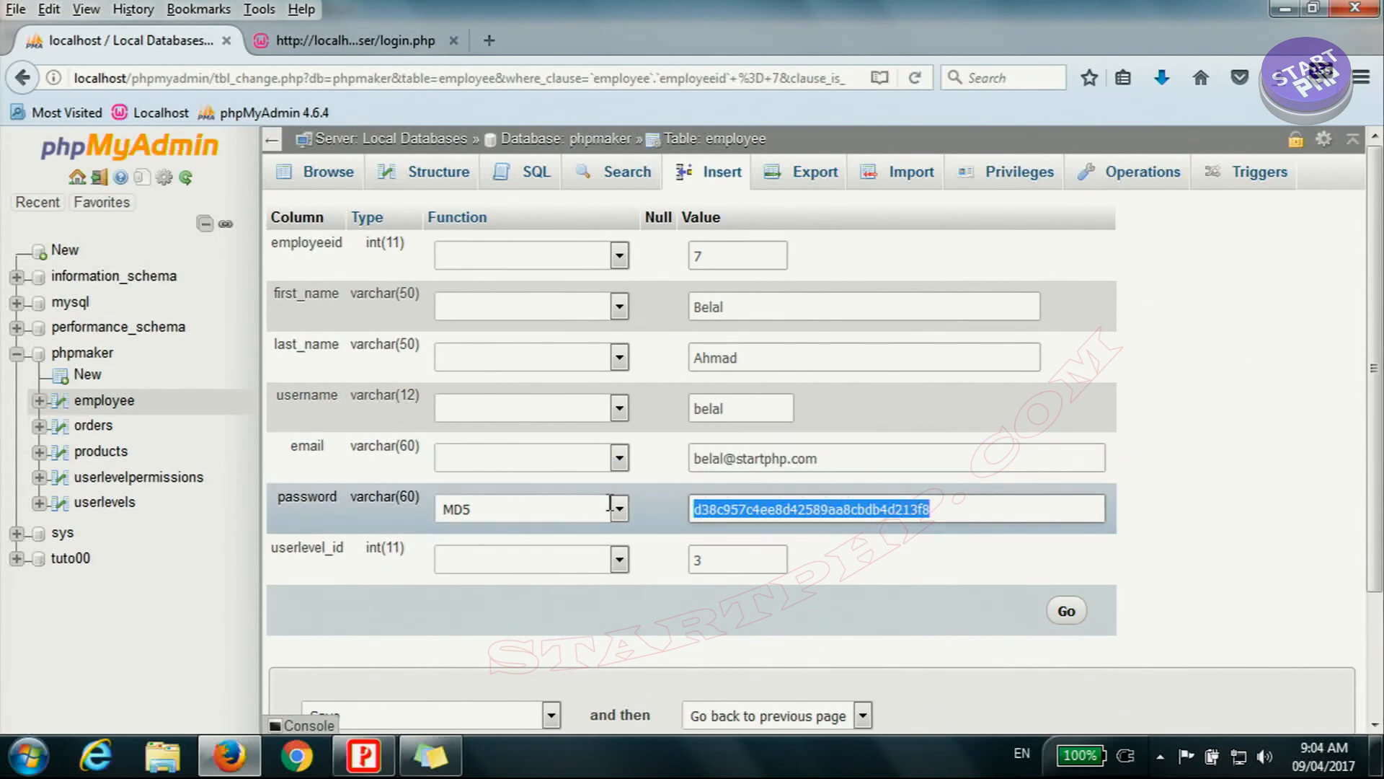
{"action": "type", "text": "123456"}
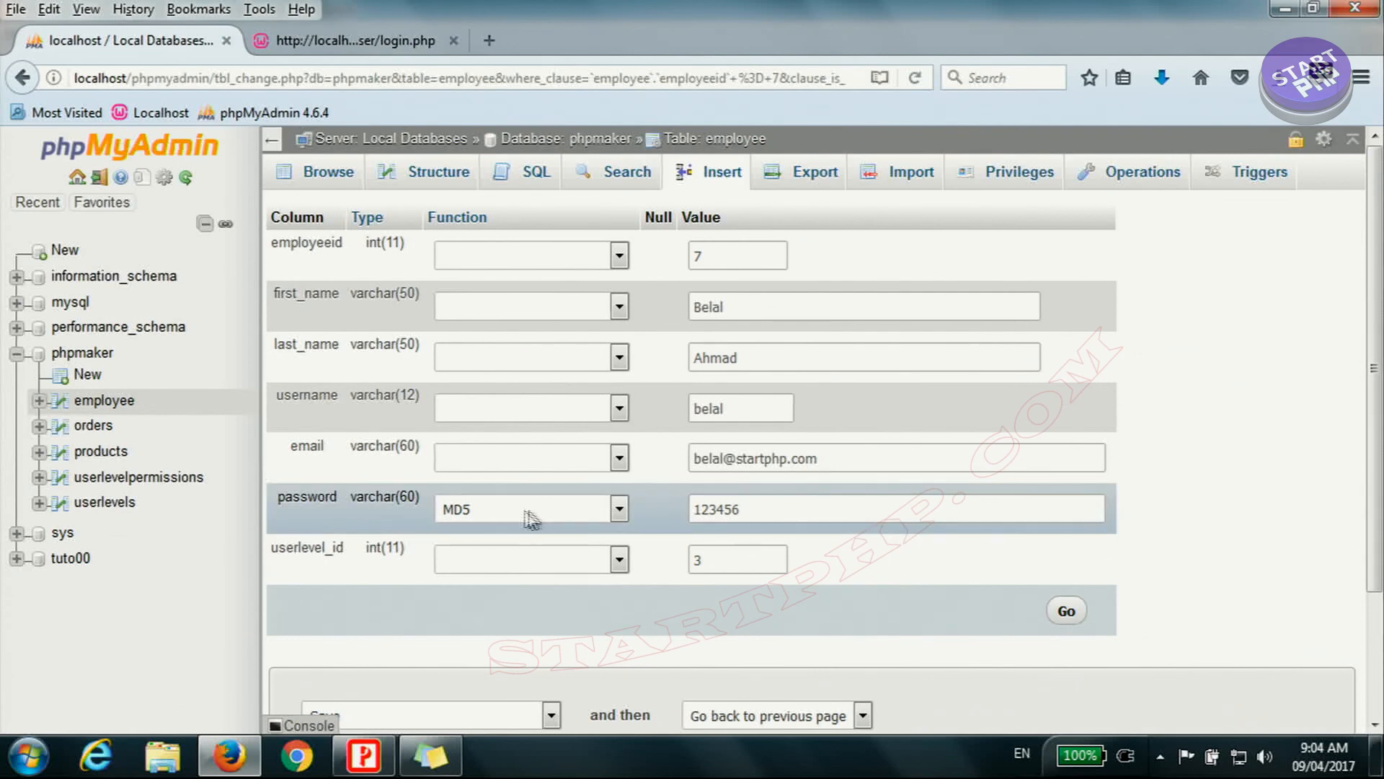
{"action": "left_click", "coordinate": [1067, 613]}
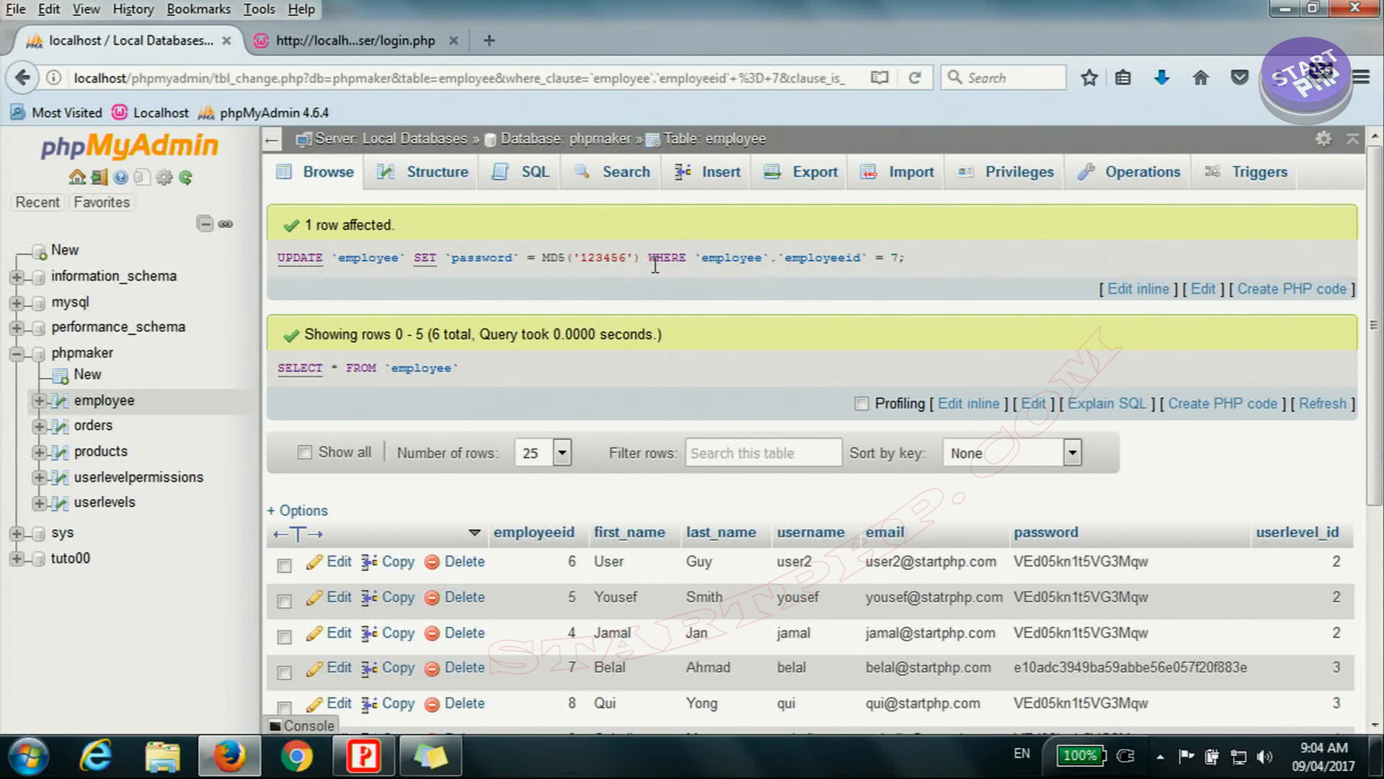
Step: Examine the executed UPDATE statement with its MD5 call and the password column of the employee rows
{"action": "double_click", "coordinate": [277, 261]}
{"action": "left_click", "coordinate": [548, 257]}
{"action": "left_click_drag", "start_coordinate": [575, 257], "coordinate": [623, 257]}
{"action": "scroll", "coordinate": [704, 386], "scroll_direction": "down", "scroll_amount": 3}
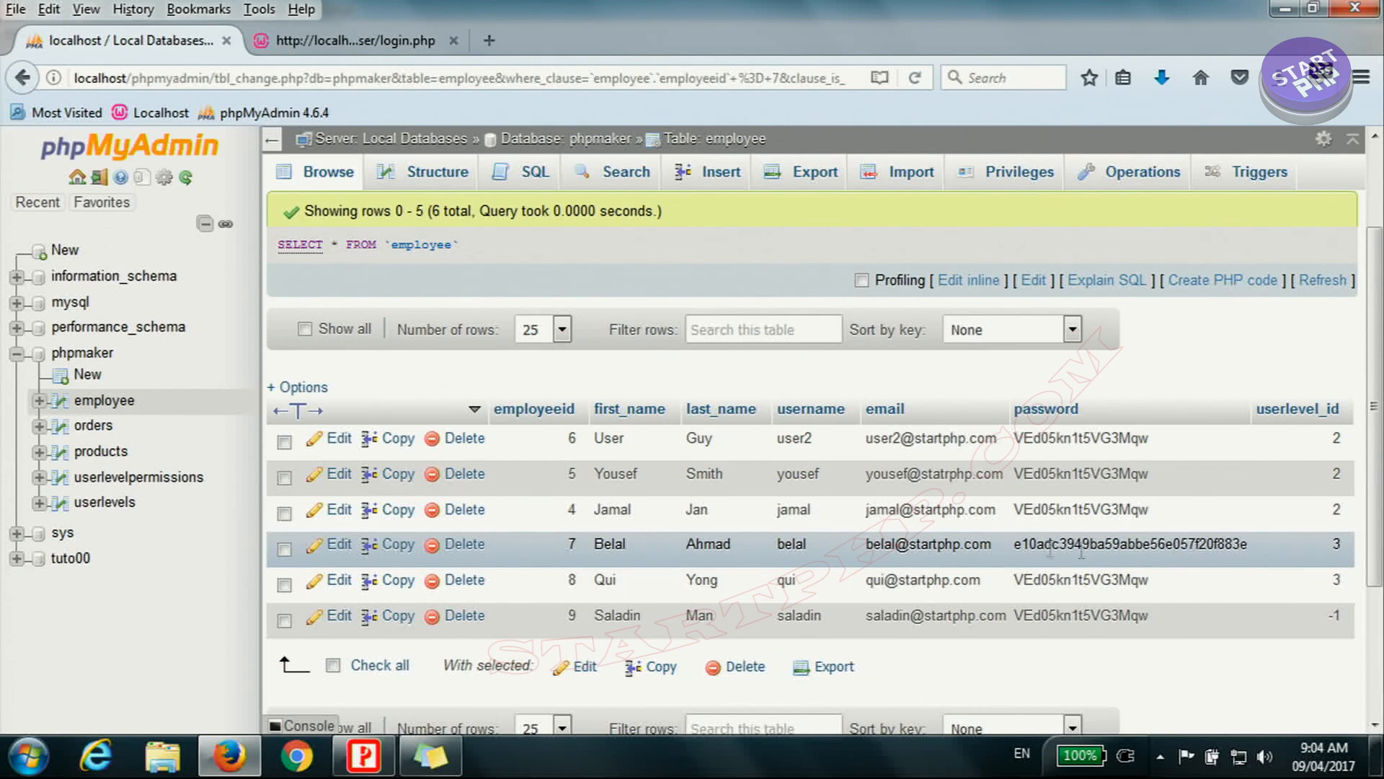
Step: Return to the application's login page, enter the employee's new account password and log in
{"action": "left_click", "coordinate": [328, 41]}
{"action": "left_click", "coordinate": [475, 436]}
{"action": "type", "text": "12"}
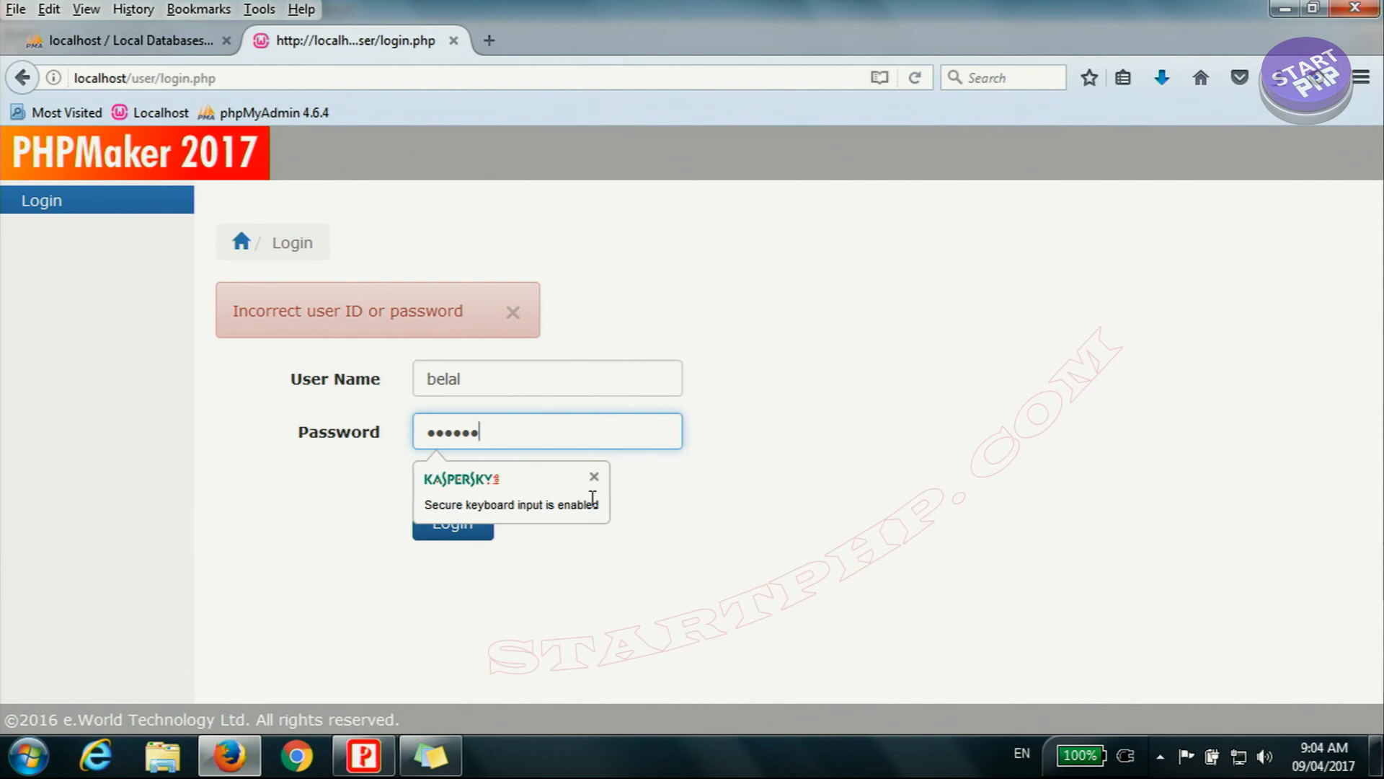
{"action": "type", "text": "3456"}
{"action": "left_click", "coordinate": [472, 530]}
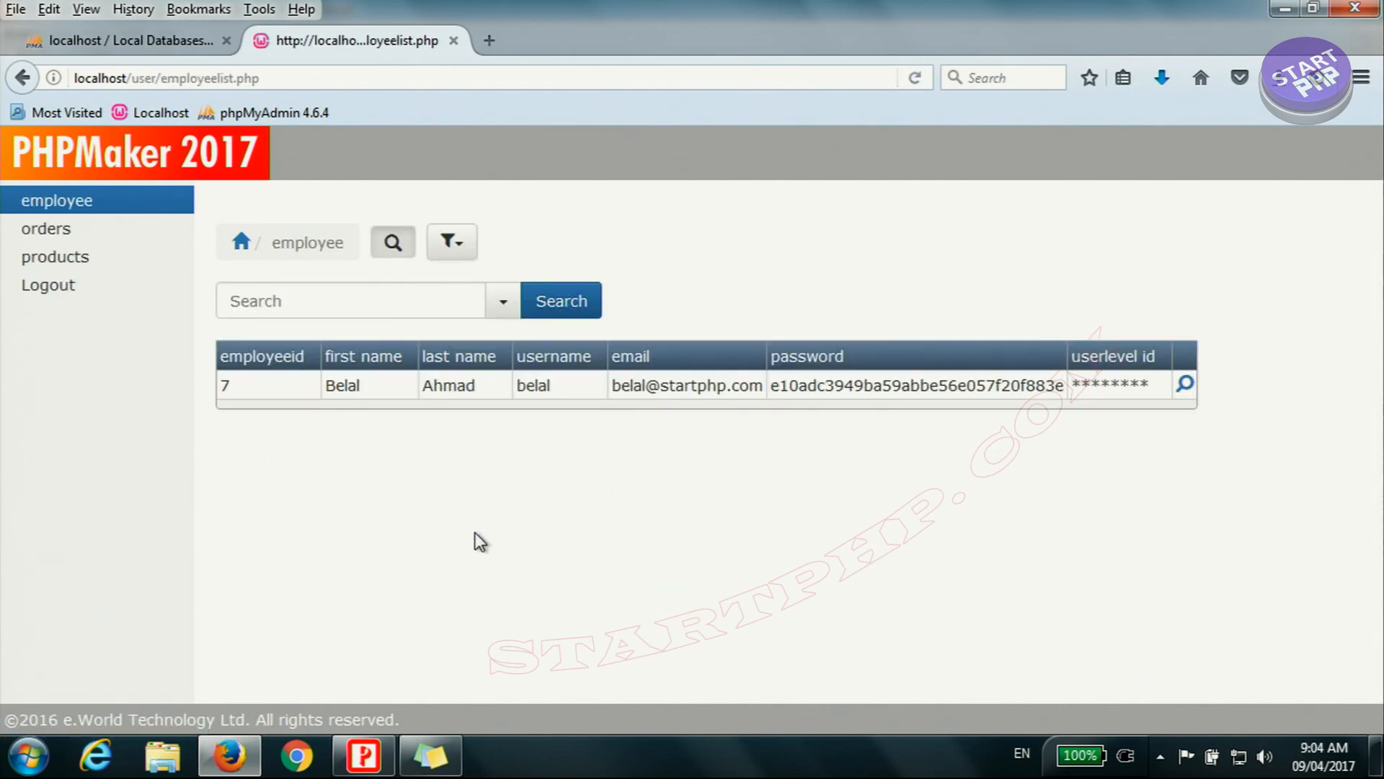